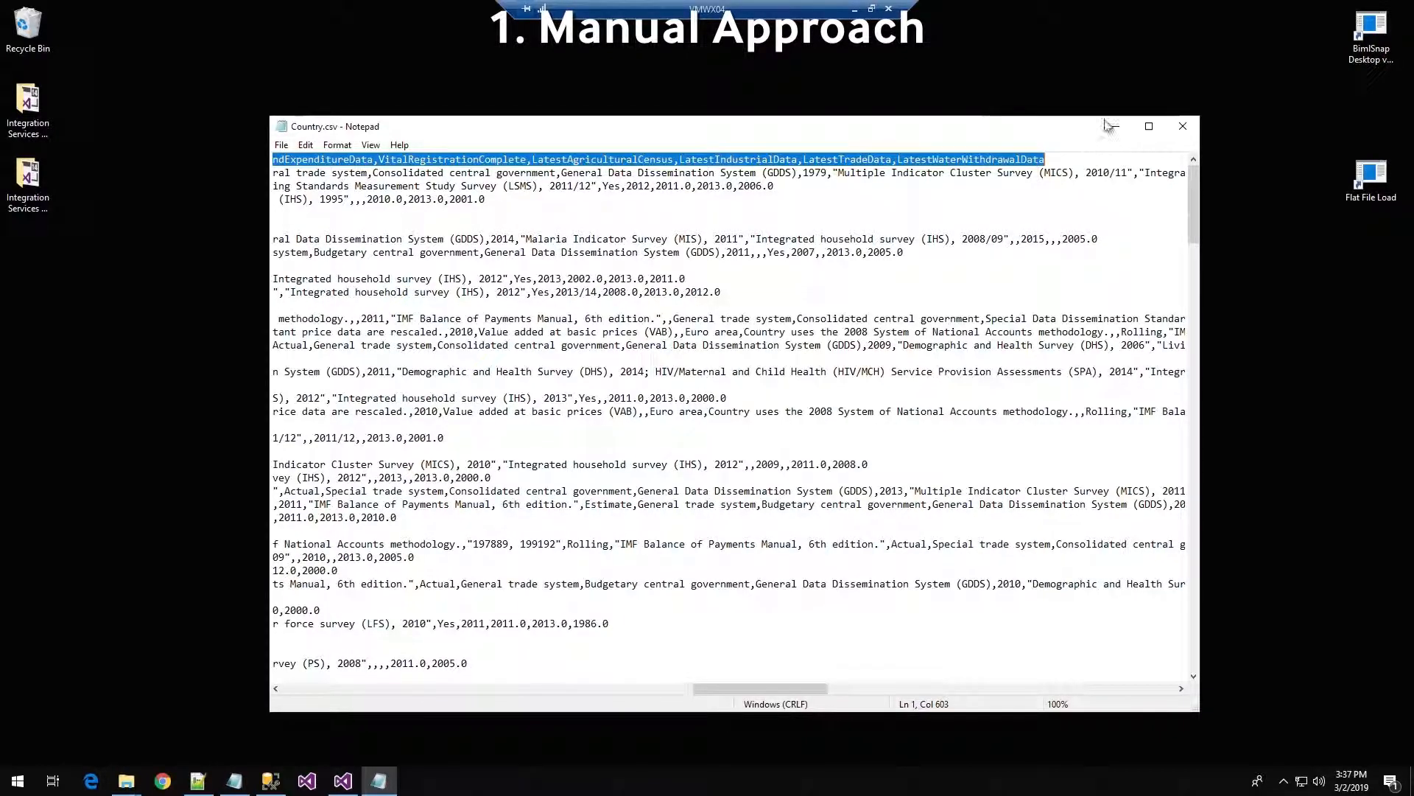
Close the Country.csv file and the FlatFiles folder, and launch BimlSnap Desktop.
click(1185, 128)
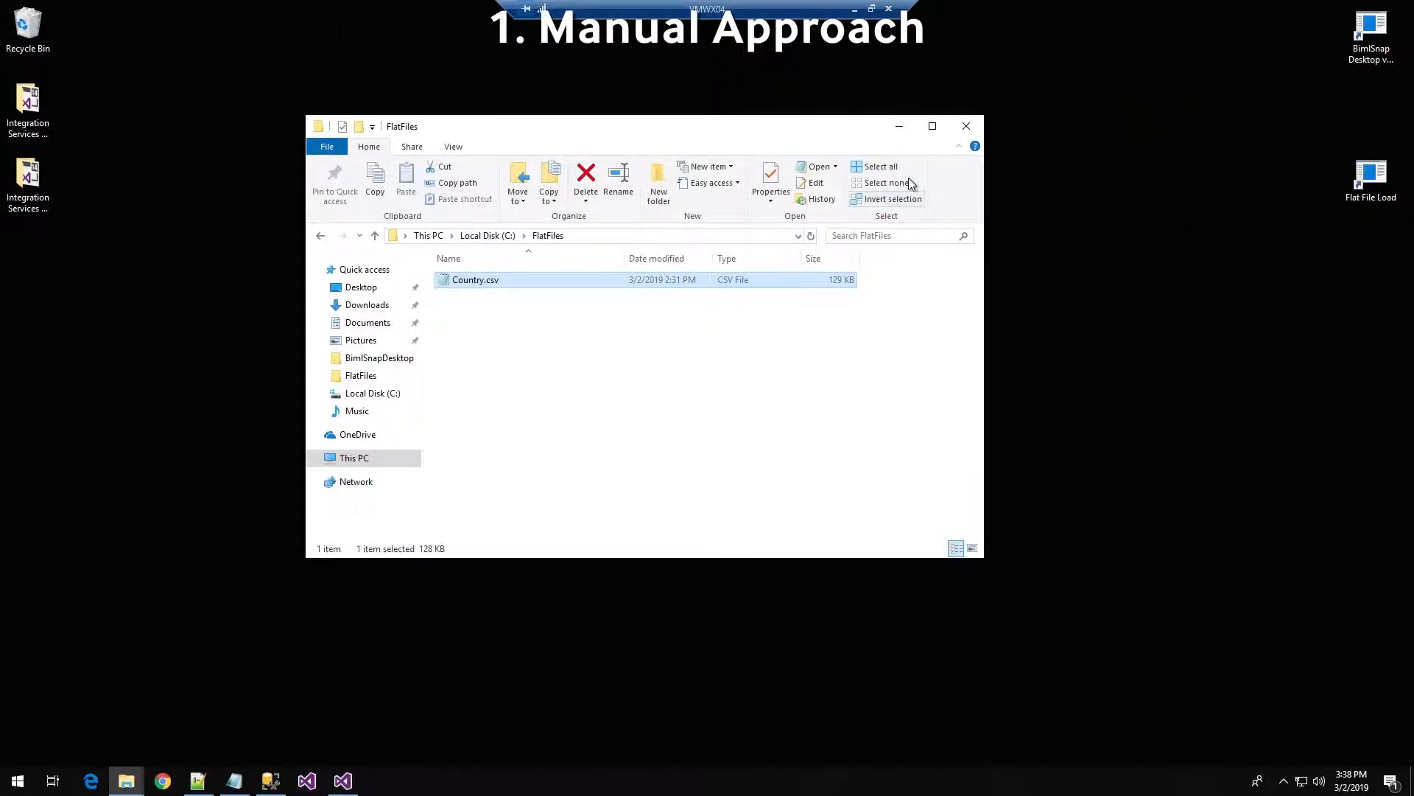
click(966, 125)
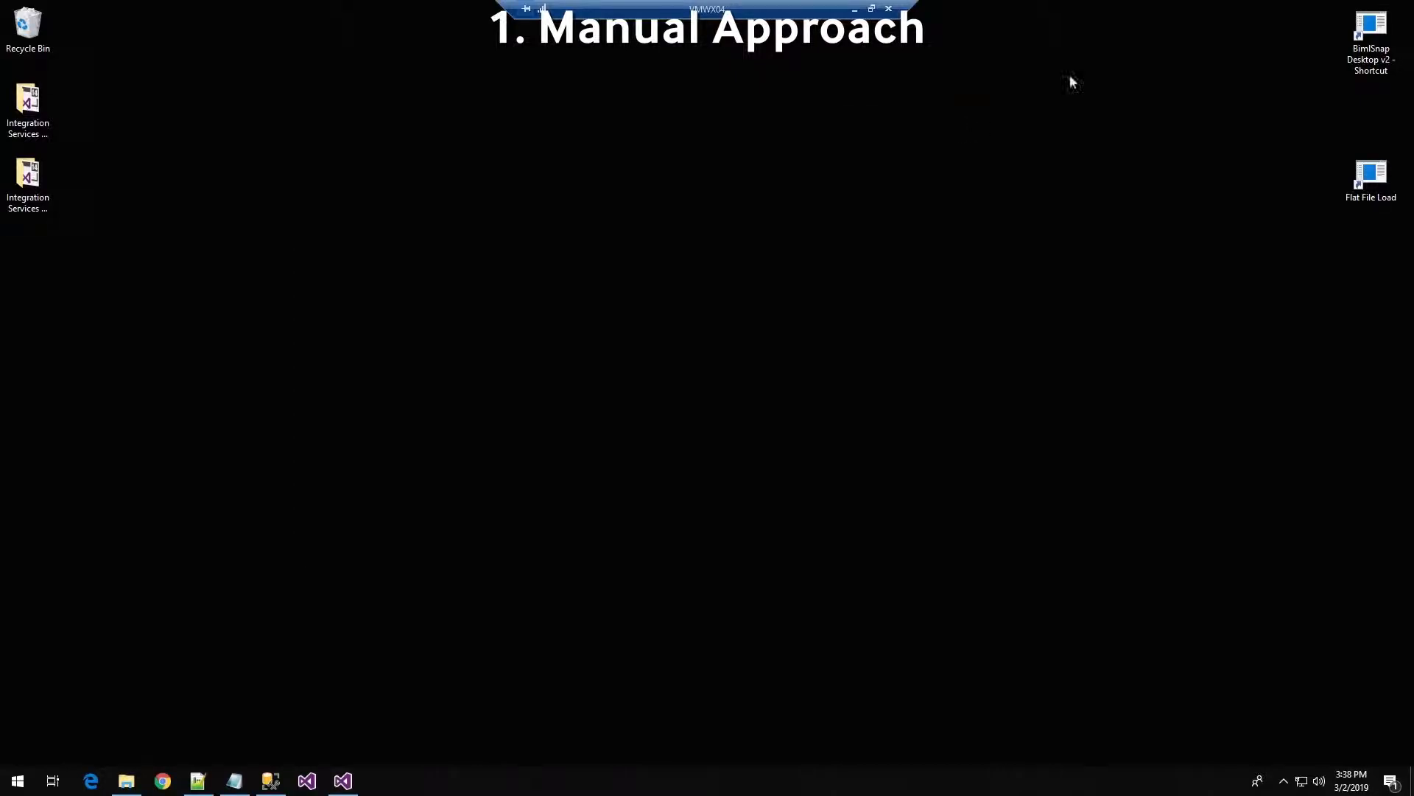
double_click(1370, 29)
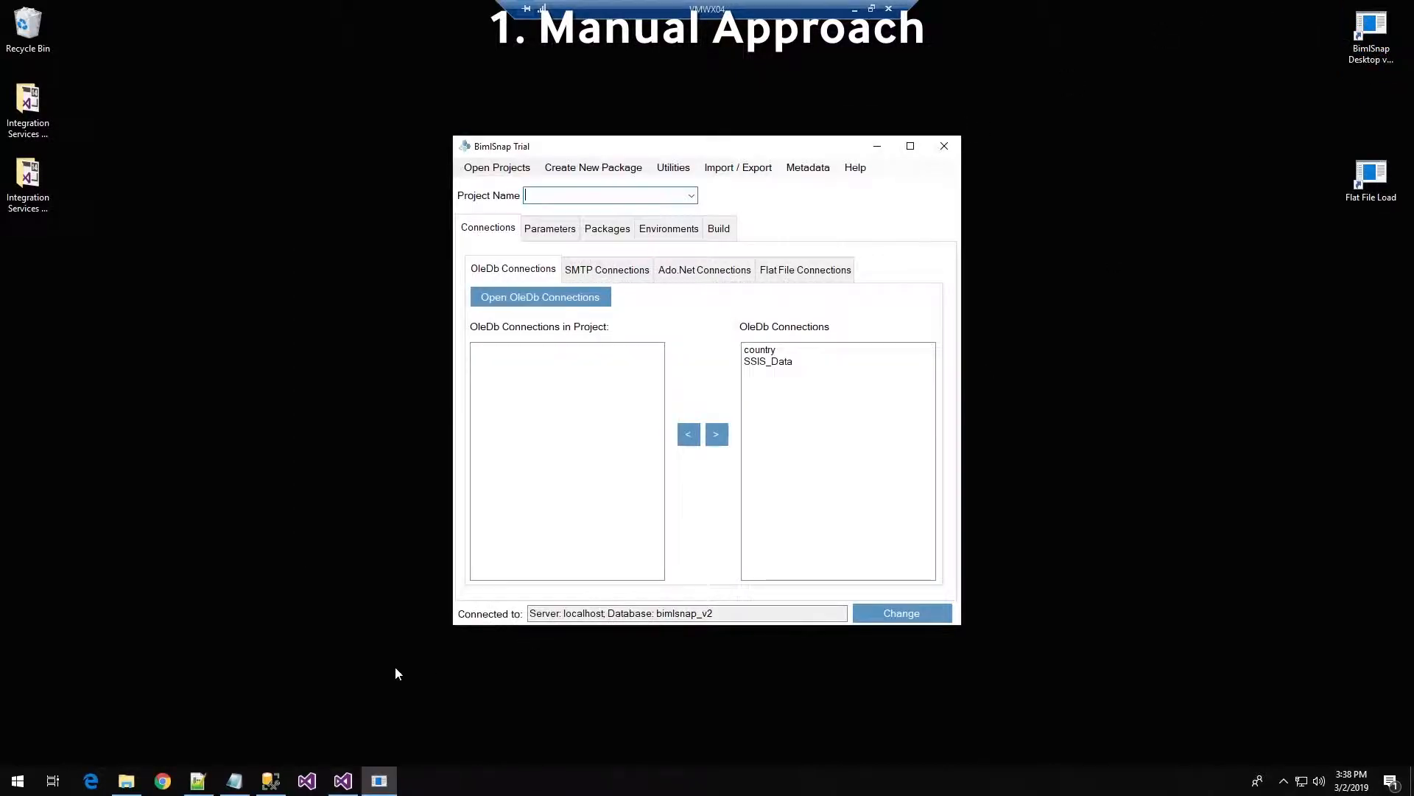
Add a project named "flat file load" with the No Alerts template group and close the project list.
click(504, 172)
click(495, 218)
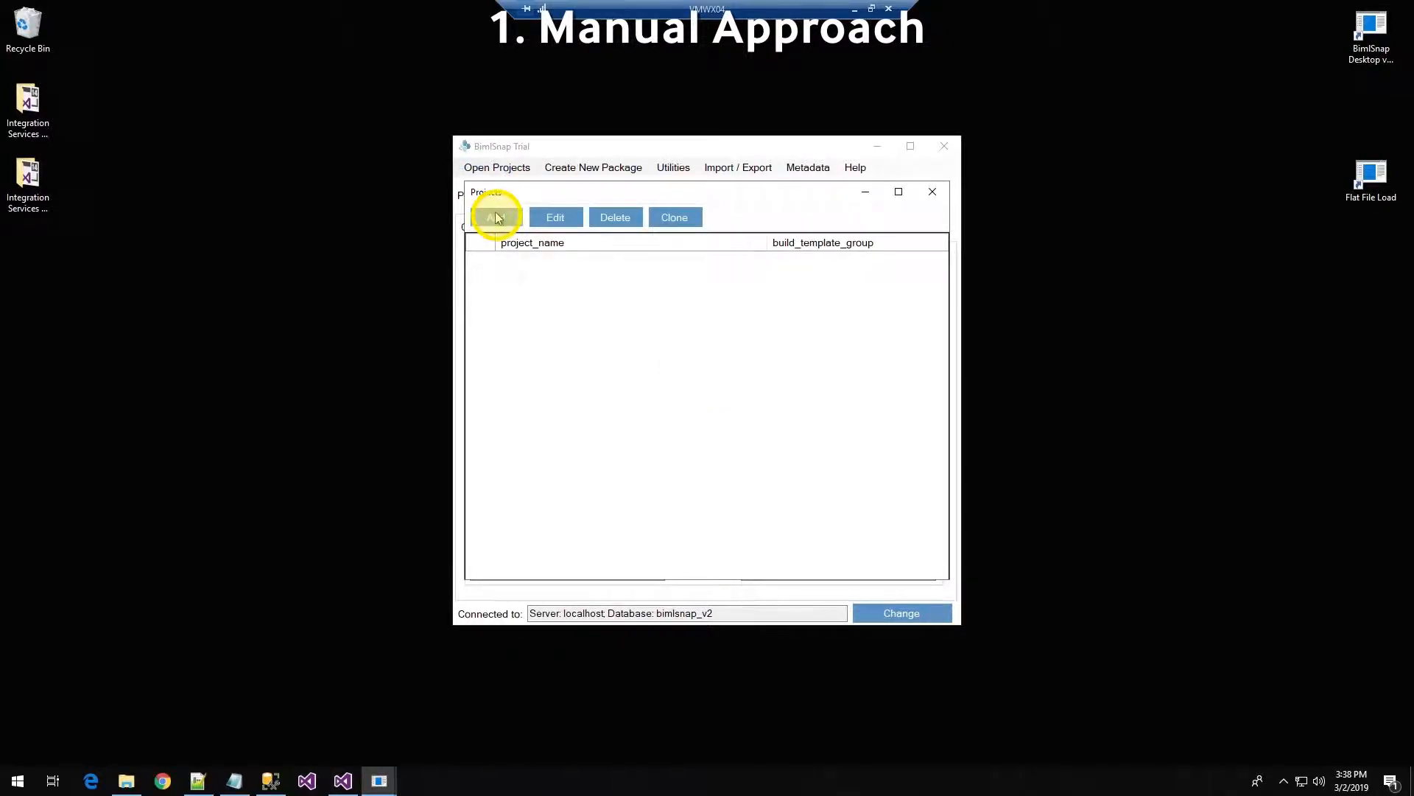
text(flat)
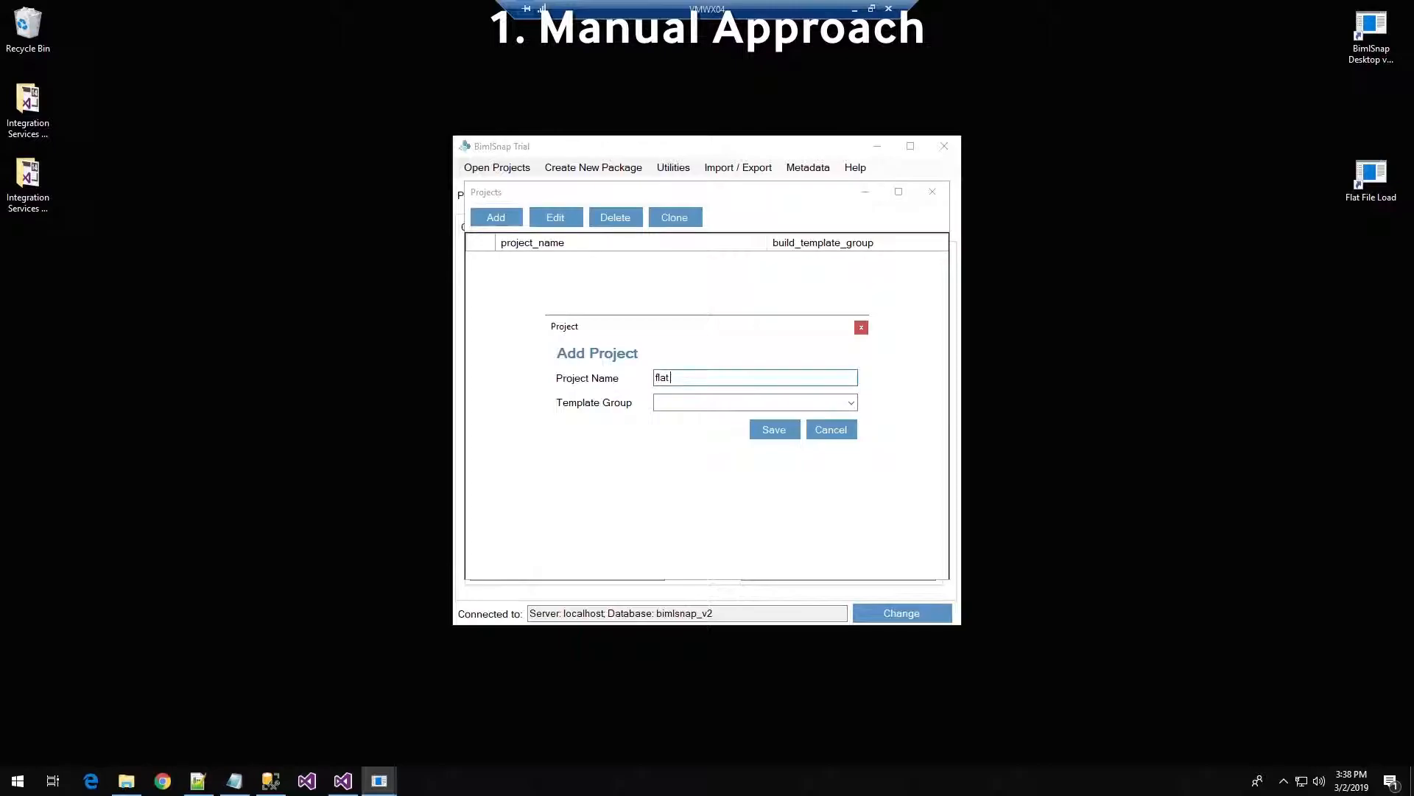
text( file load)
click(851, 403)
click(742, 418)
click(774, 432)
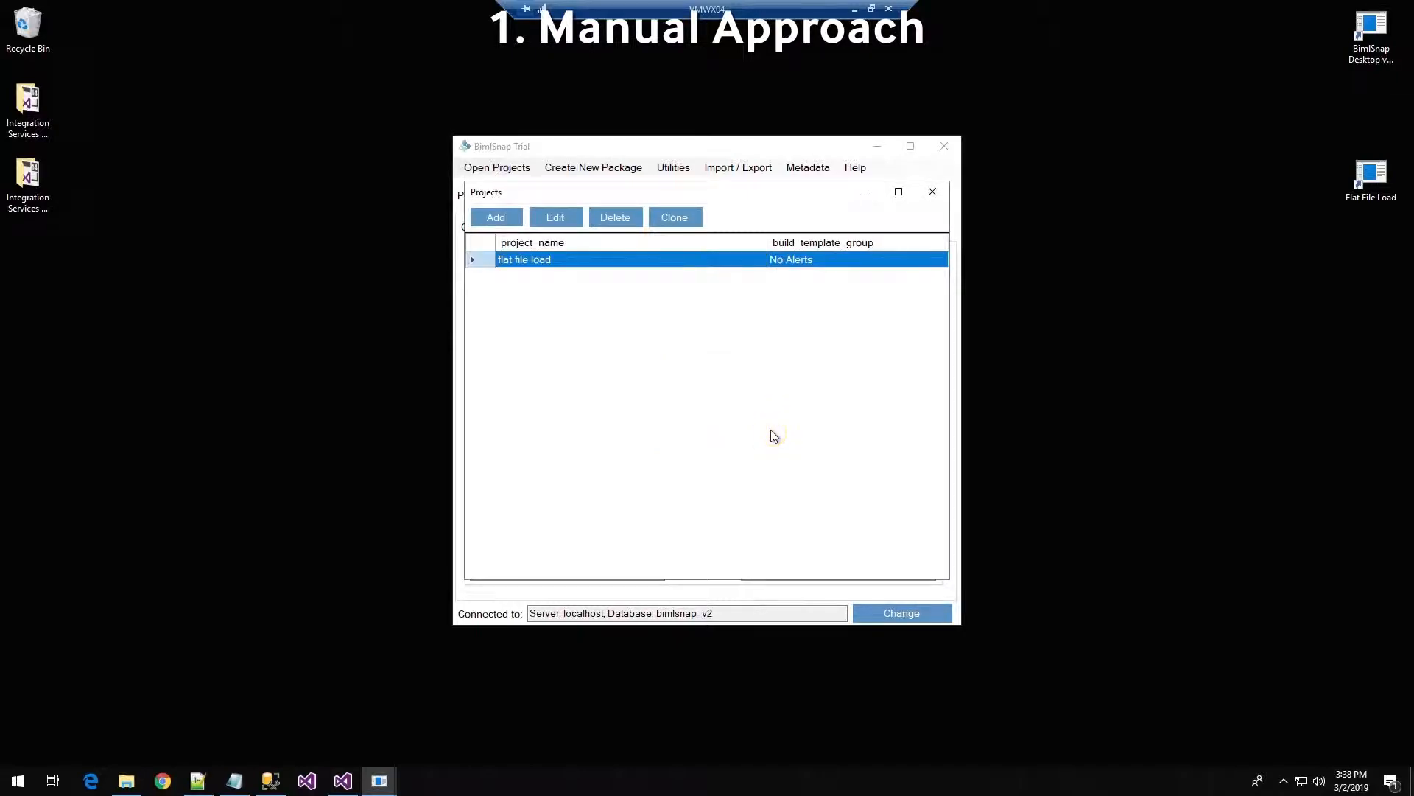
click(932, 192)
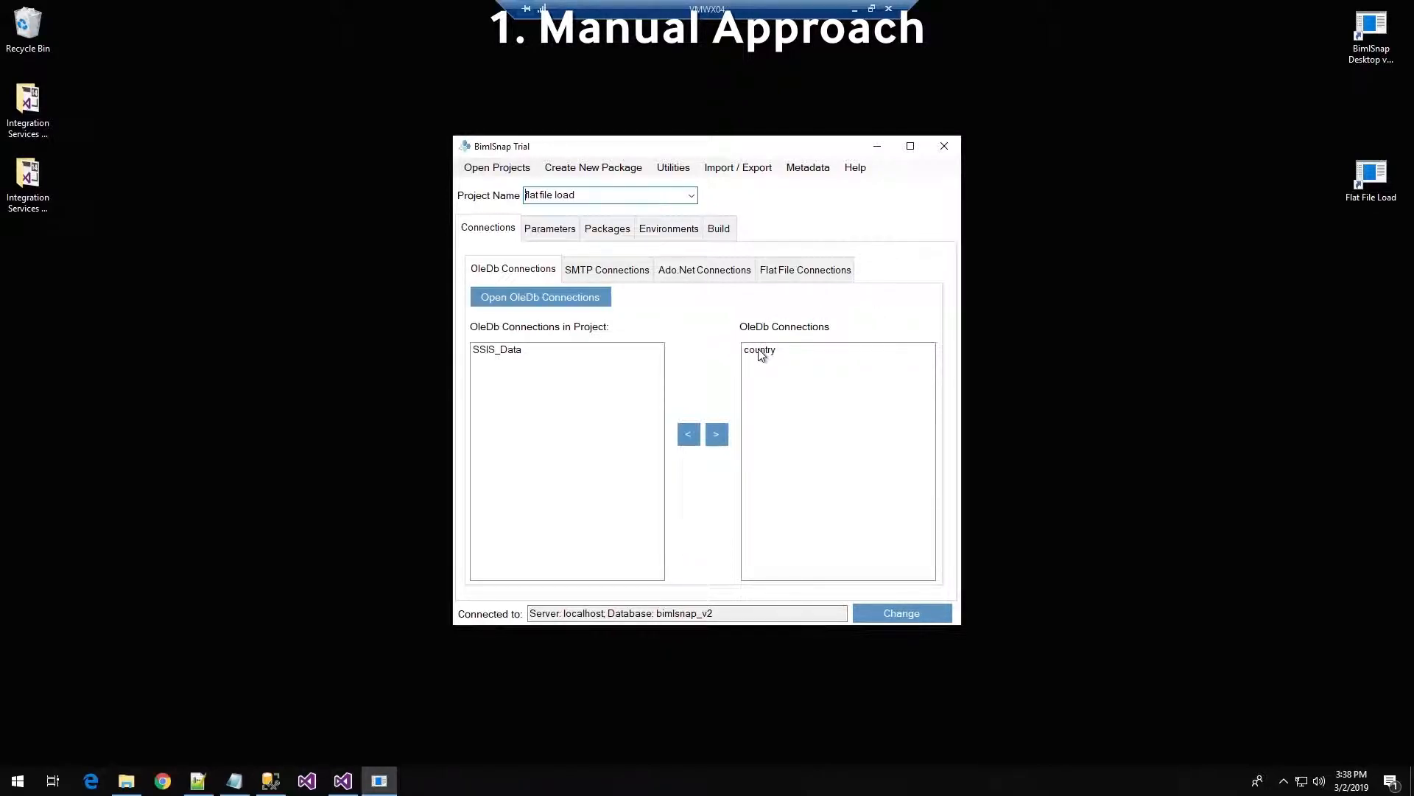
Review the OleDb connection definitions and add the country connection to the flat file load project.
click(528, 295)
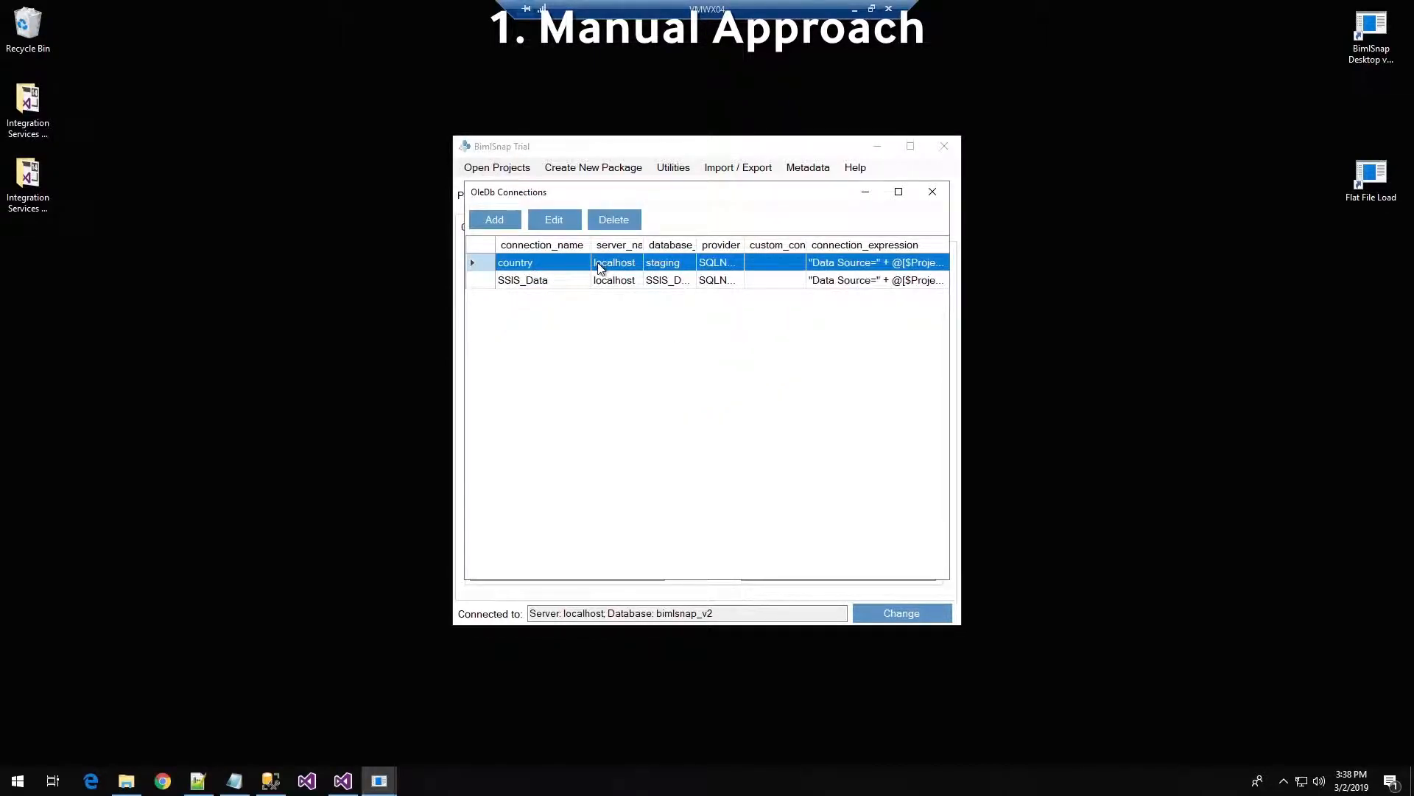
click(931, 190)
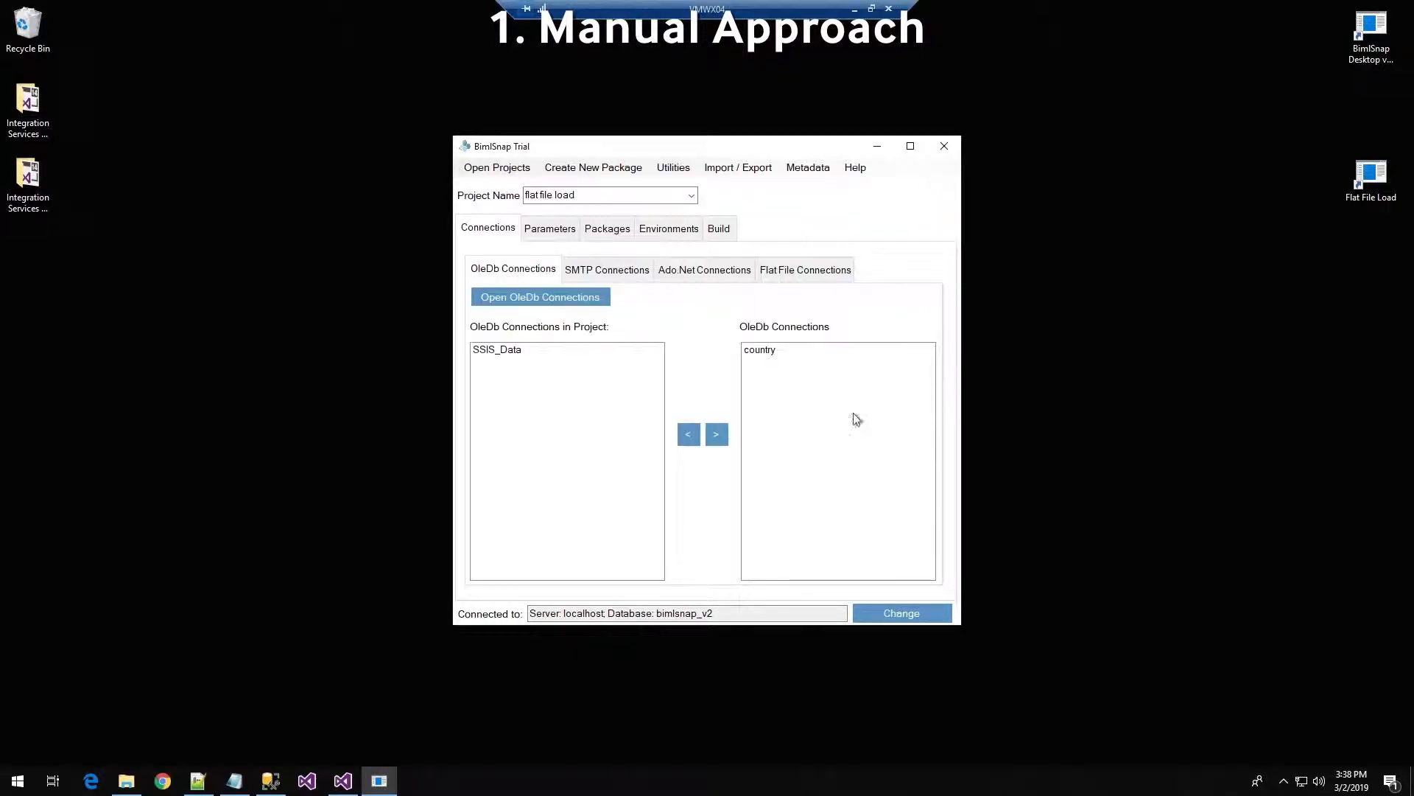
click(768, 352)
click(688, 434)
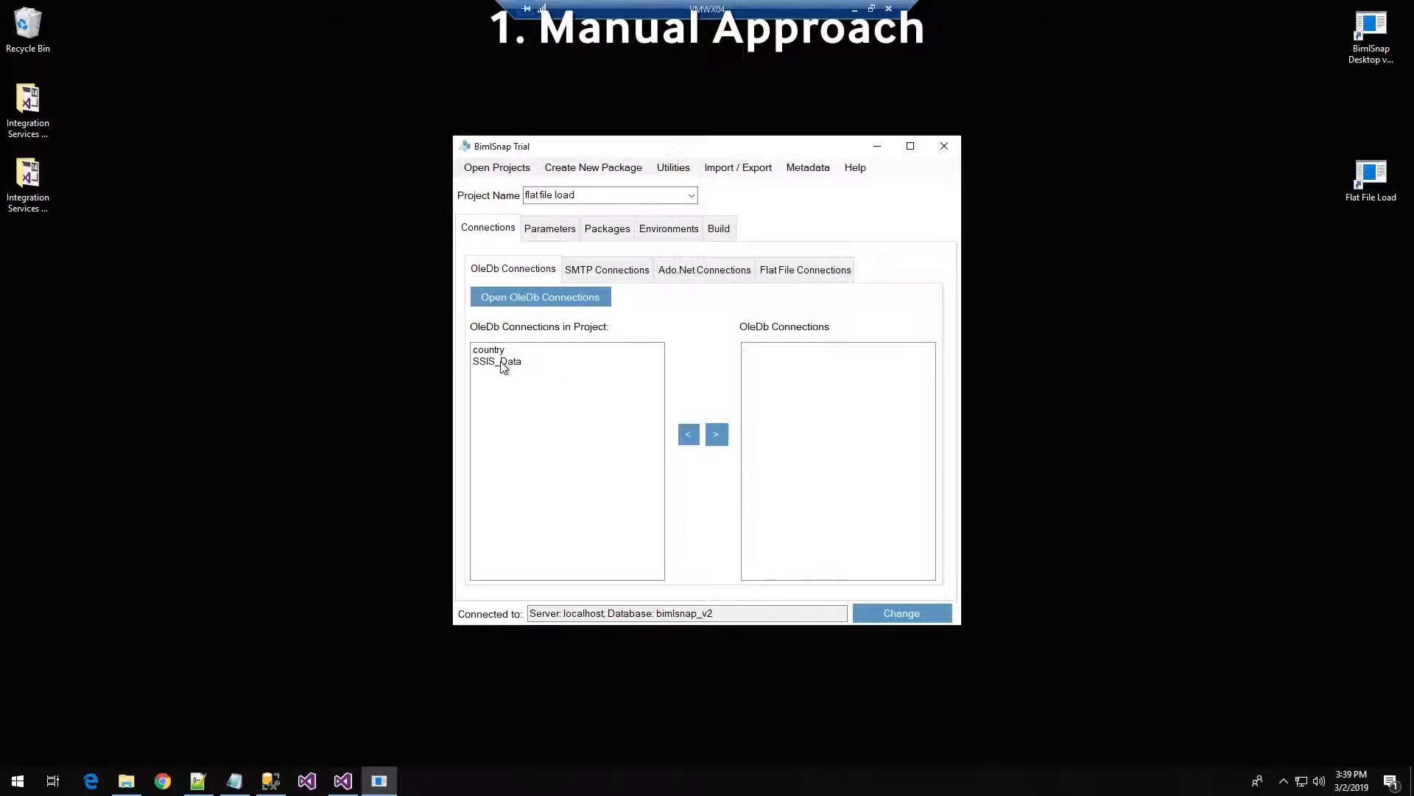
click(790, 270)
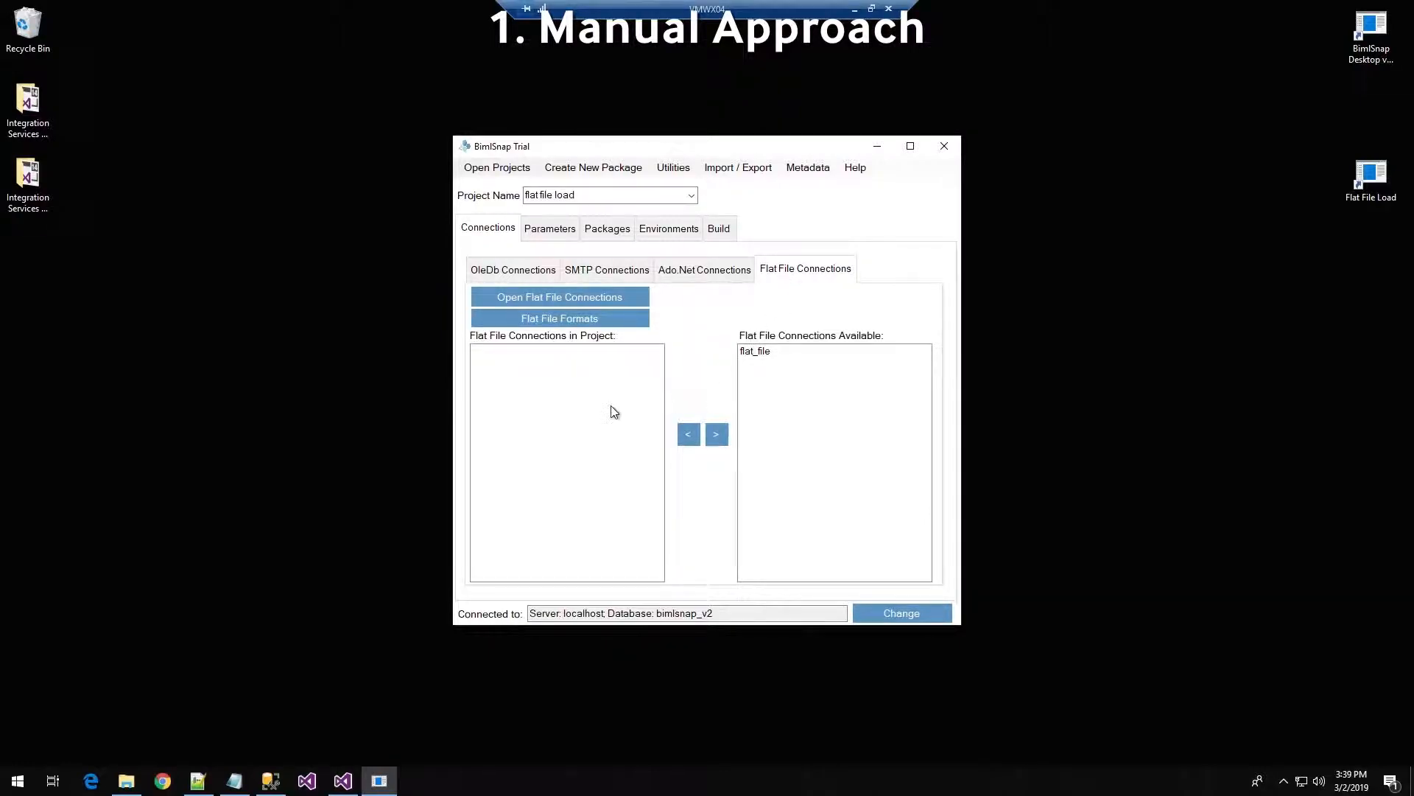
click(565, 319)
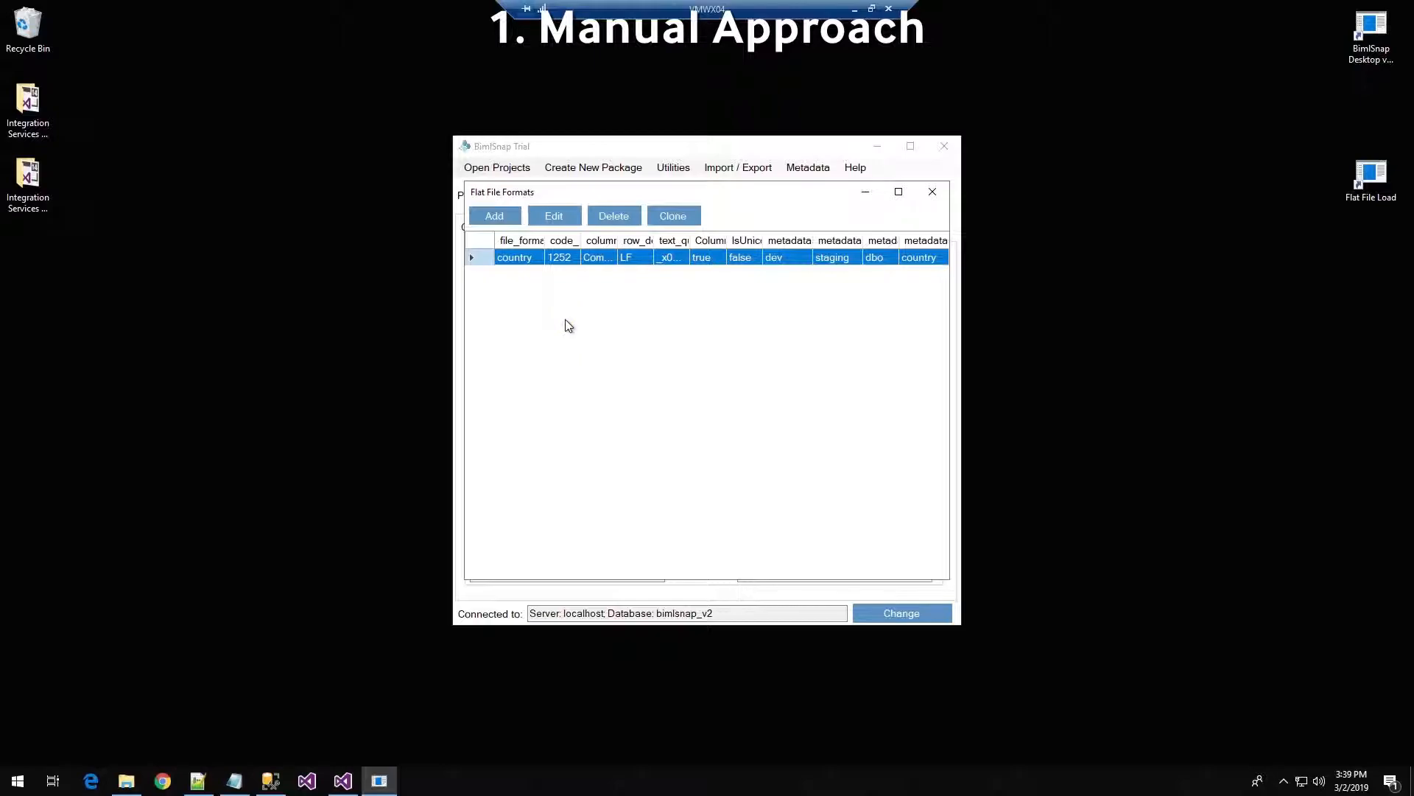
click(494, 219)
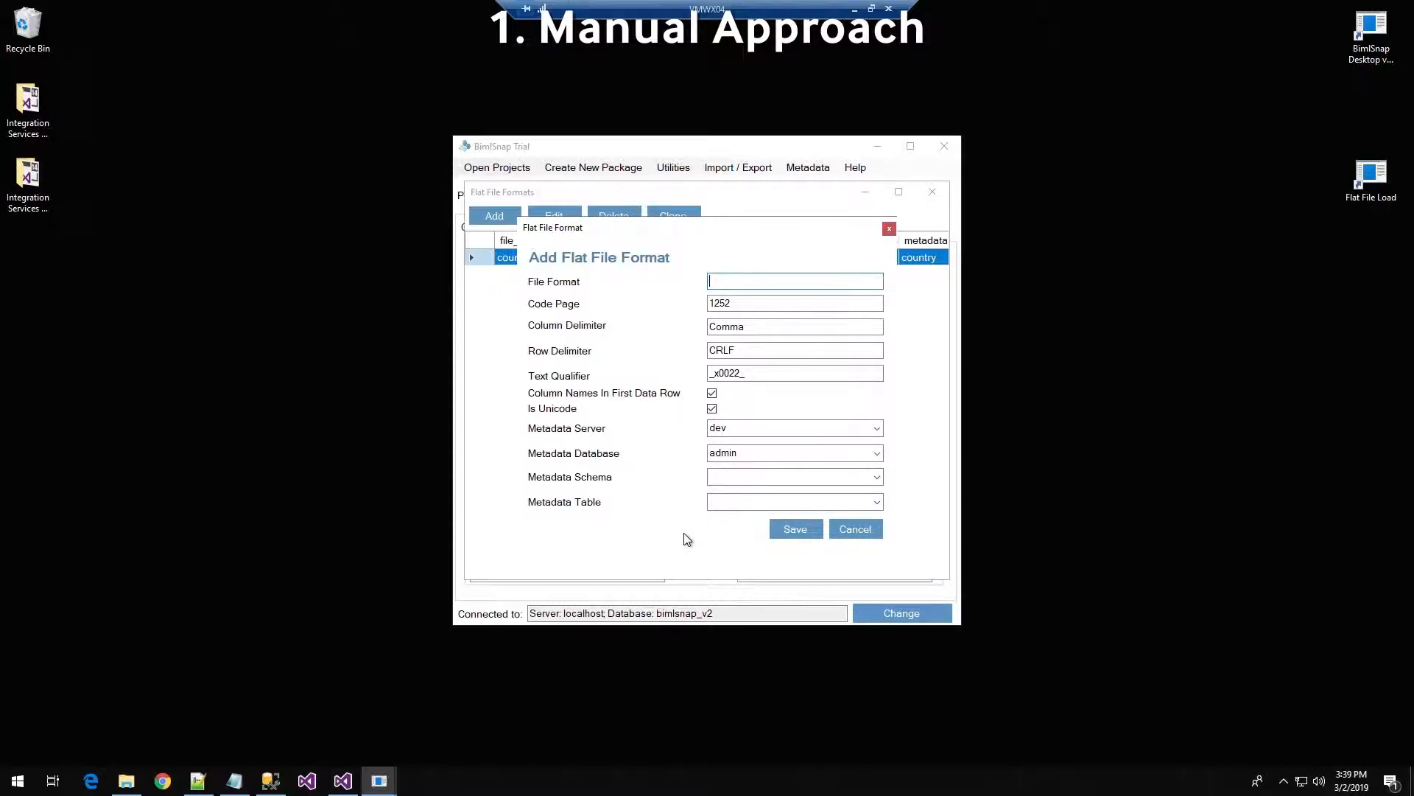
click(876, 477)
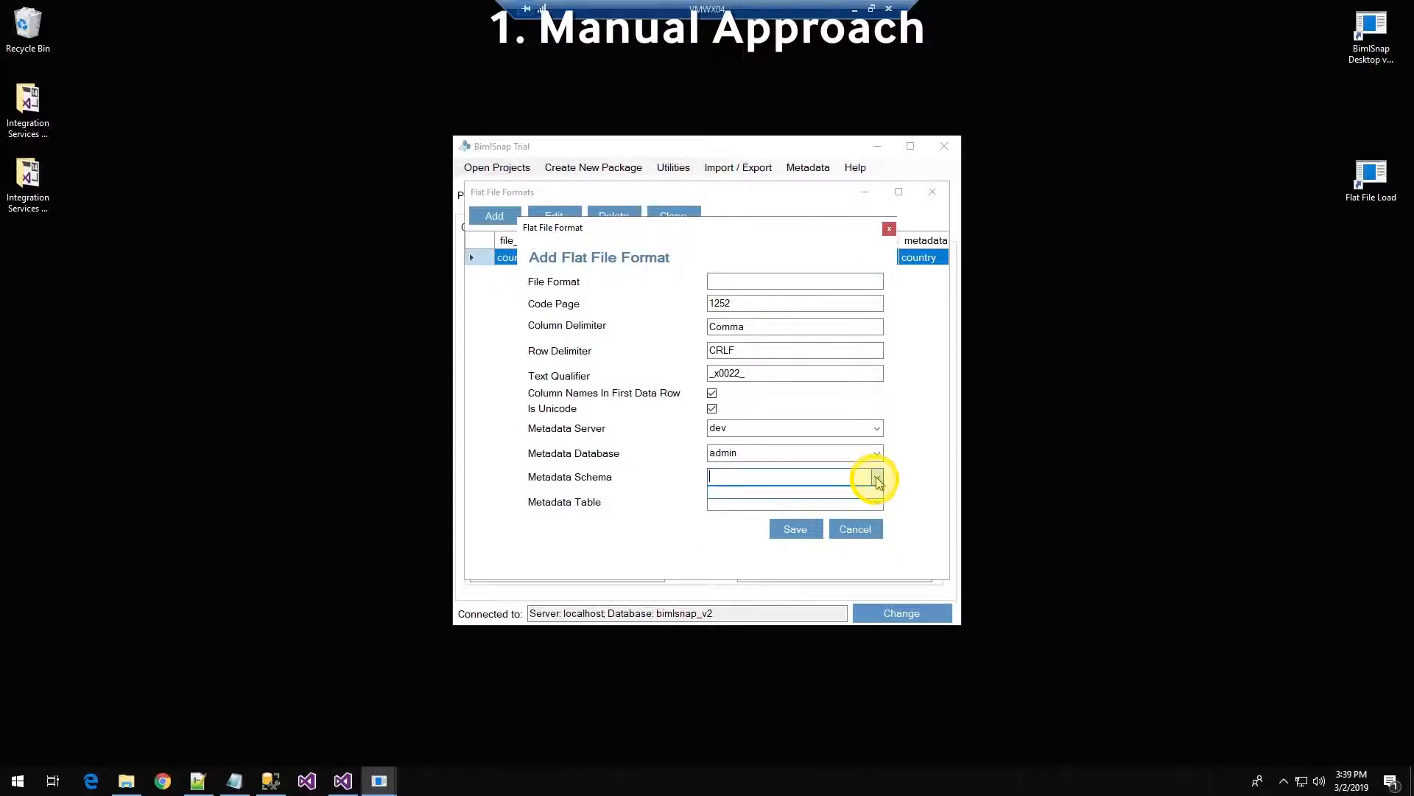
click(877, 480)
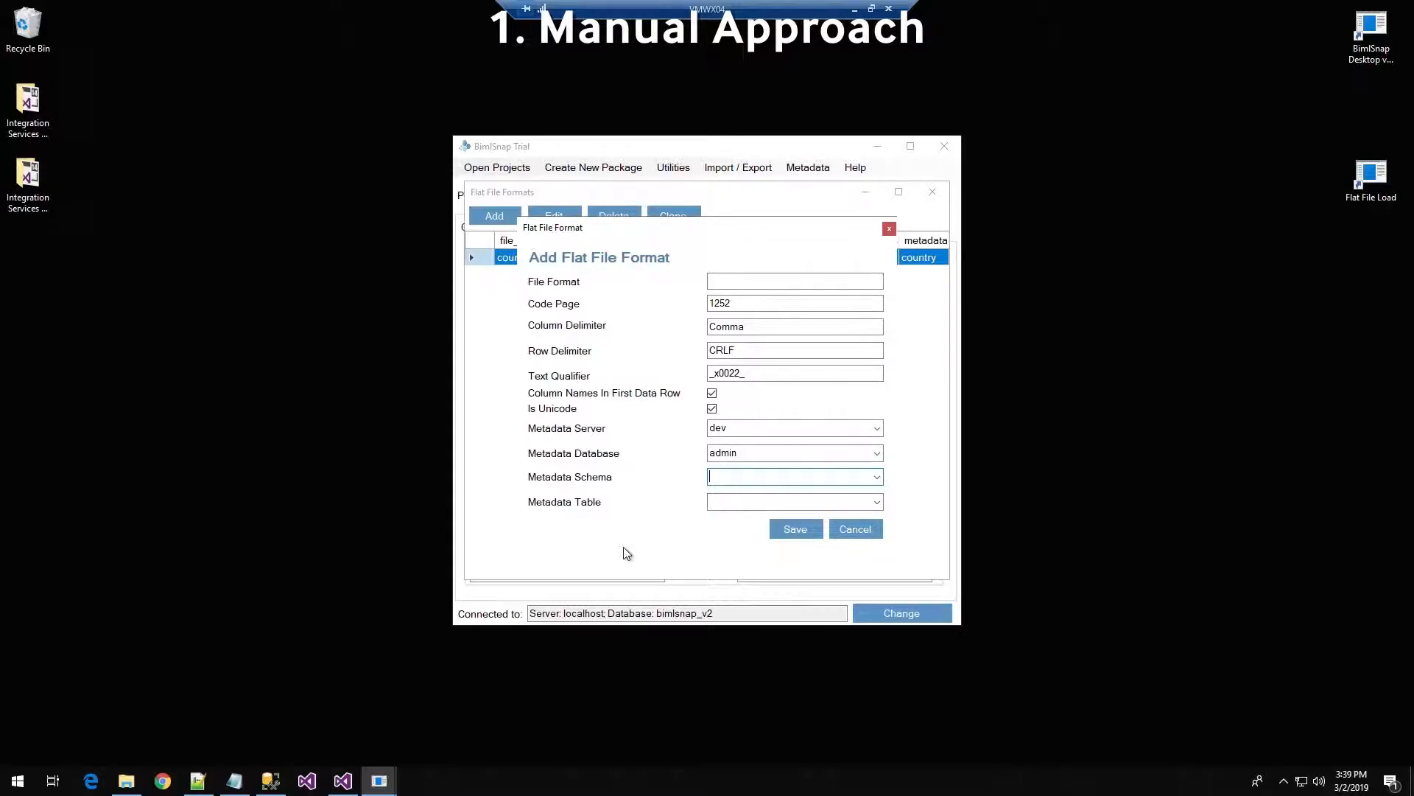
click(866, 530)
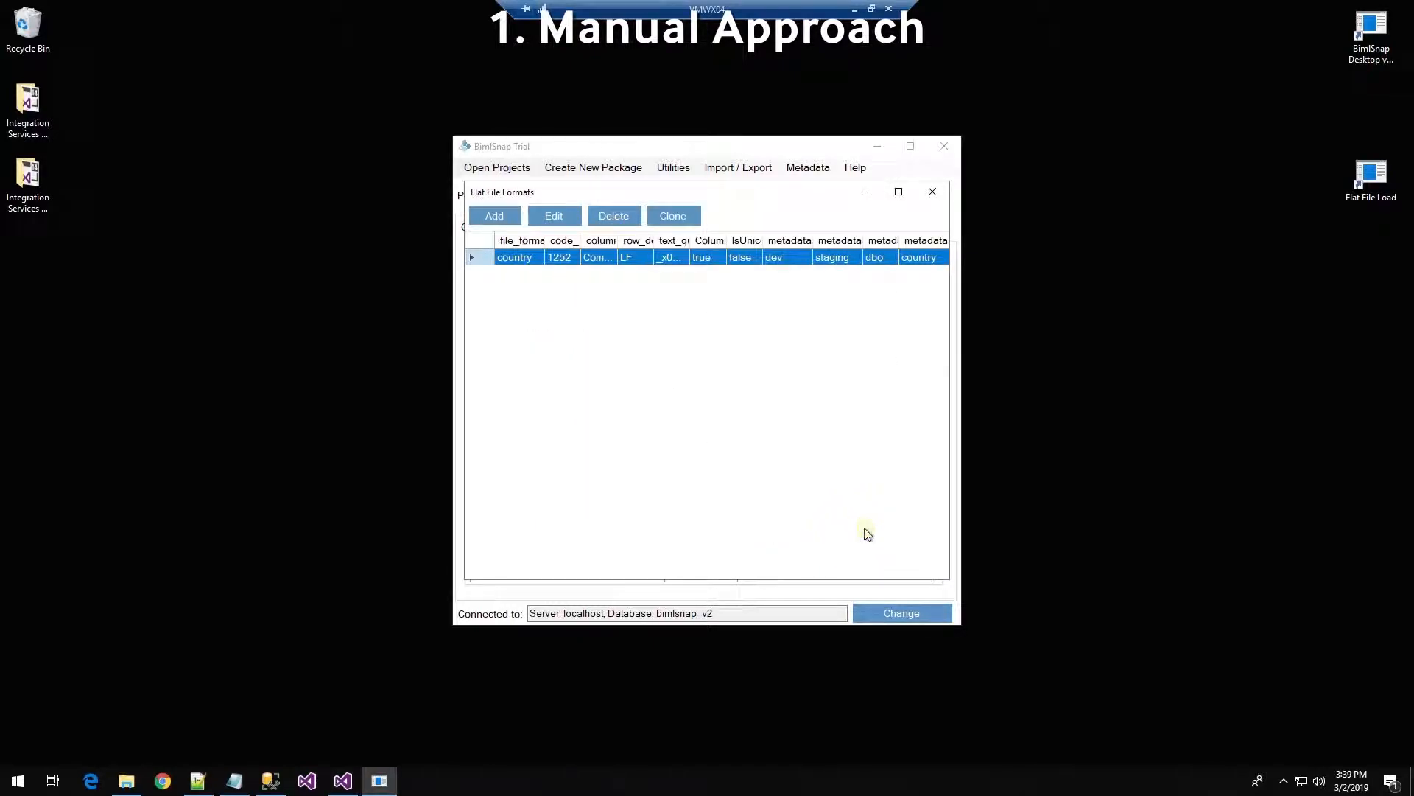
click(933, 191)
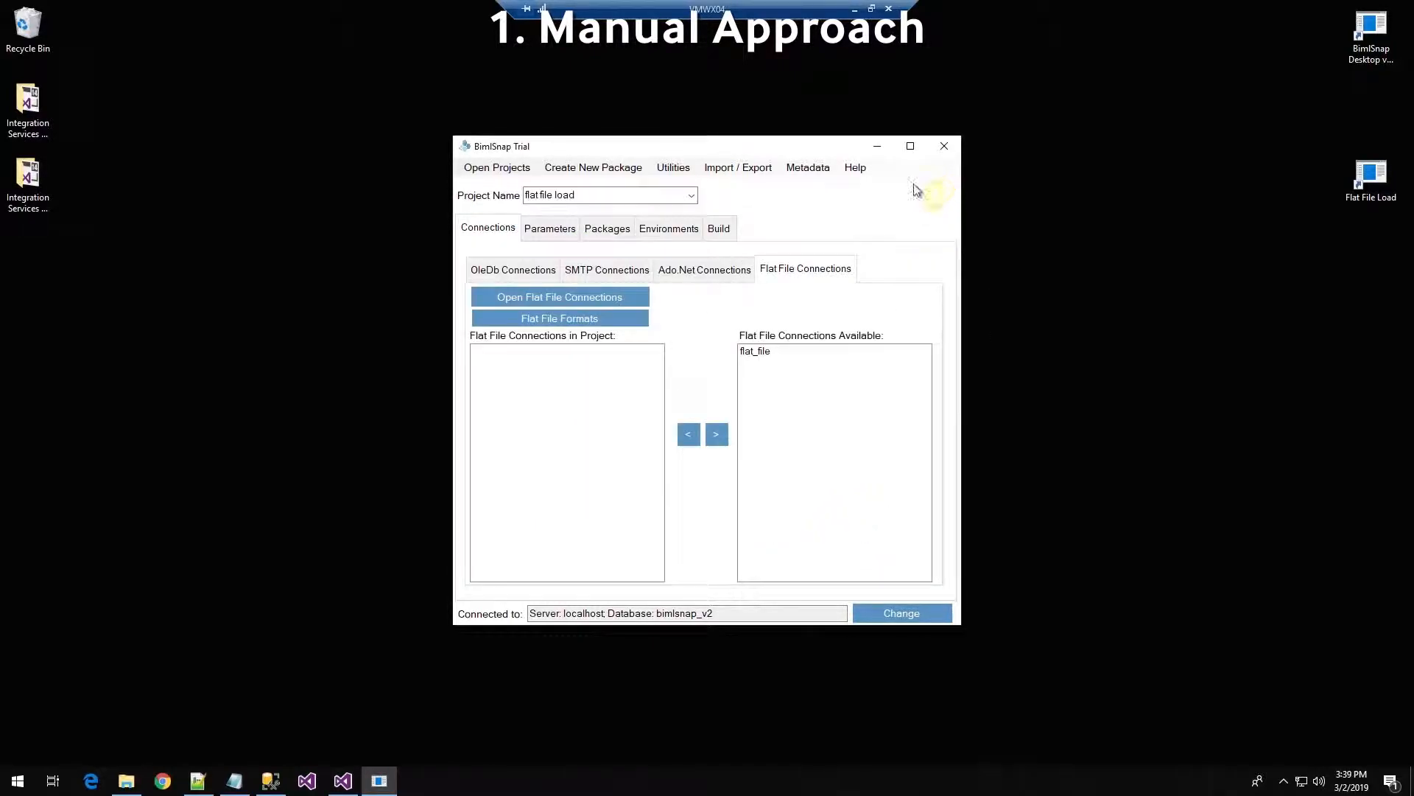
Paste the copied CSV header into the Flat File Header Utility, convert it to a distinct header and generate the table-creation DDL.
click(673, 169)
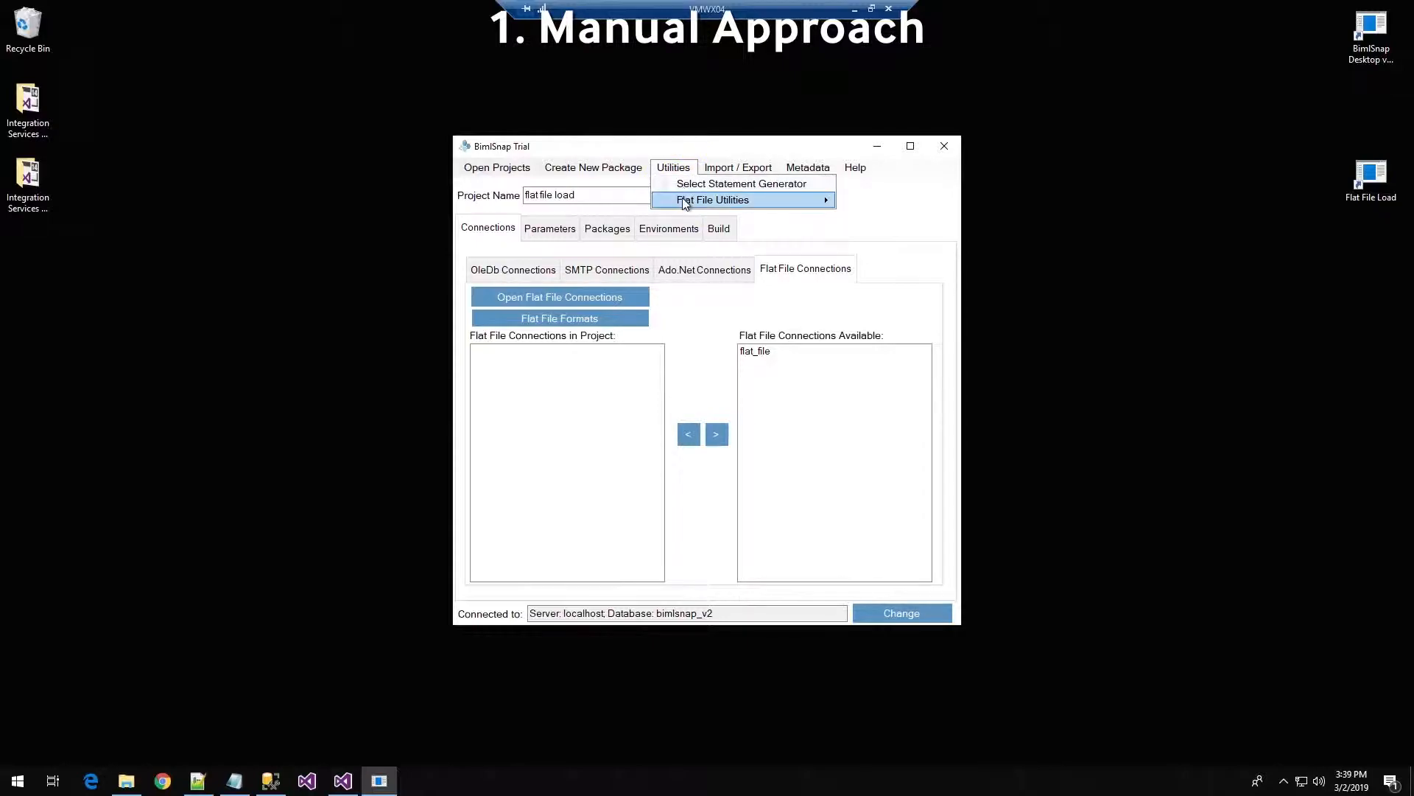
mouse_move(684, 203)
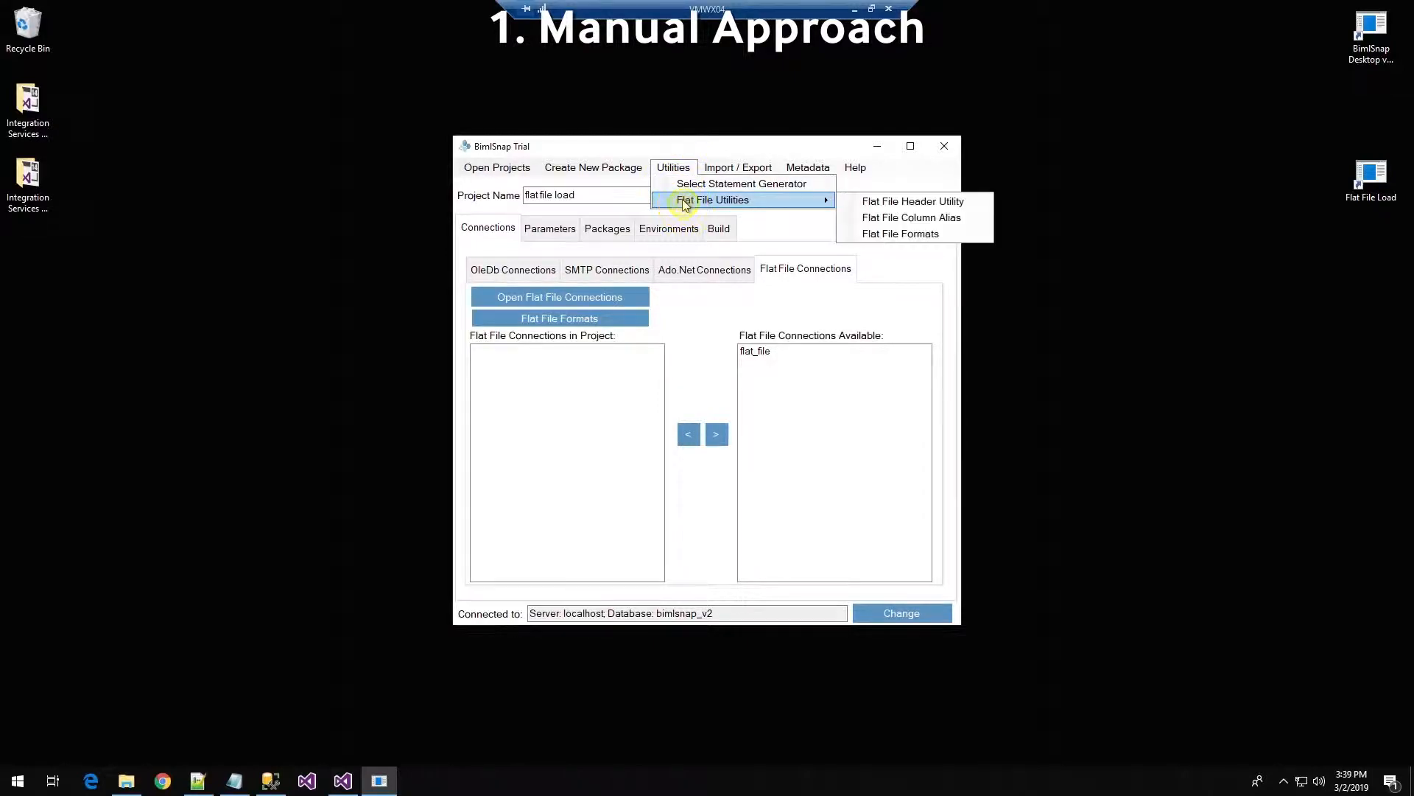
click(889, 203)
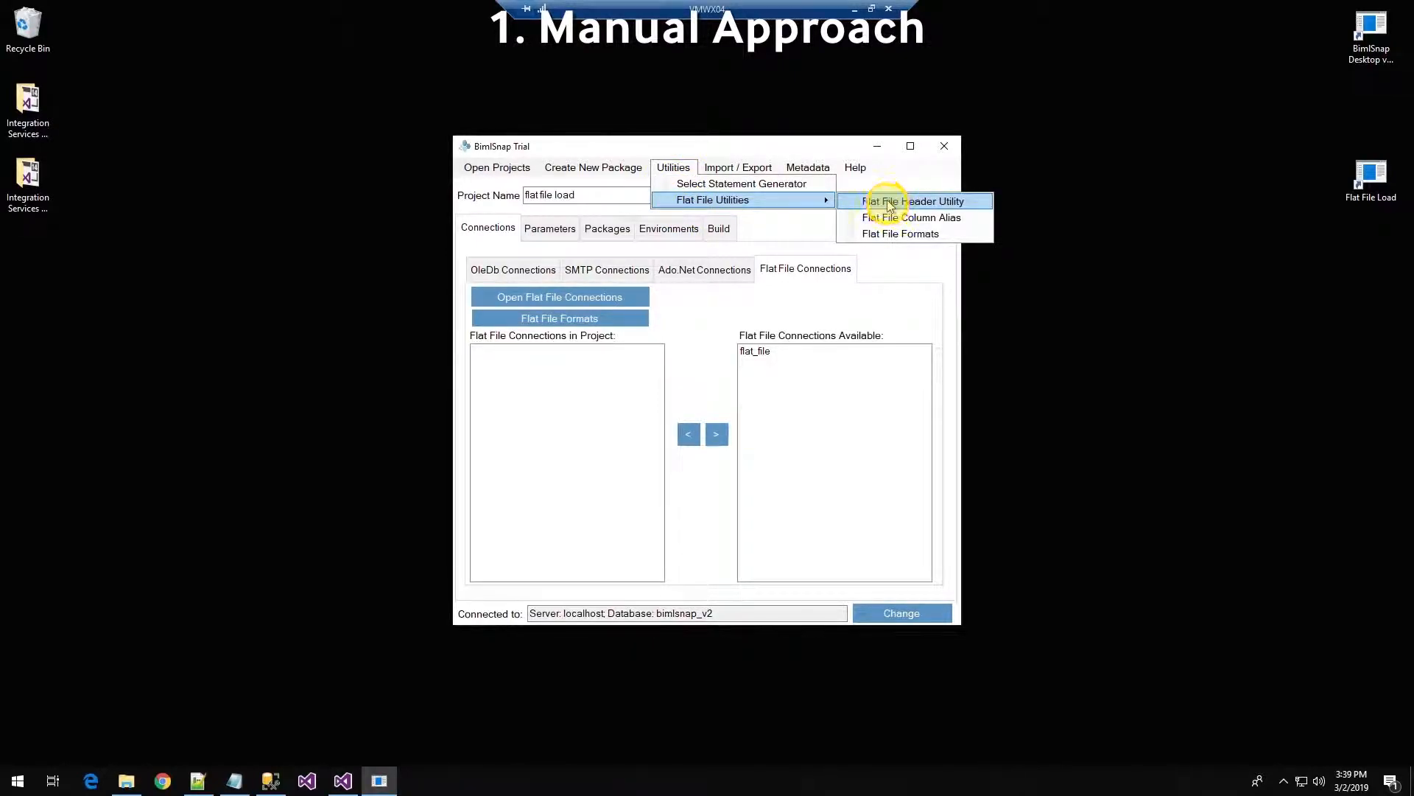
click(527, 335)
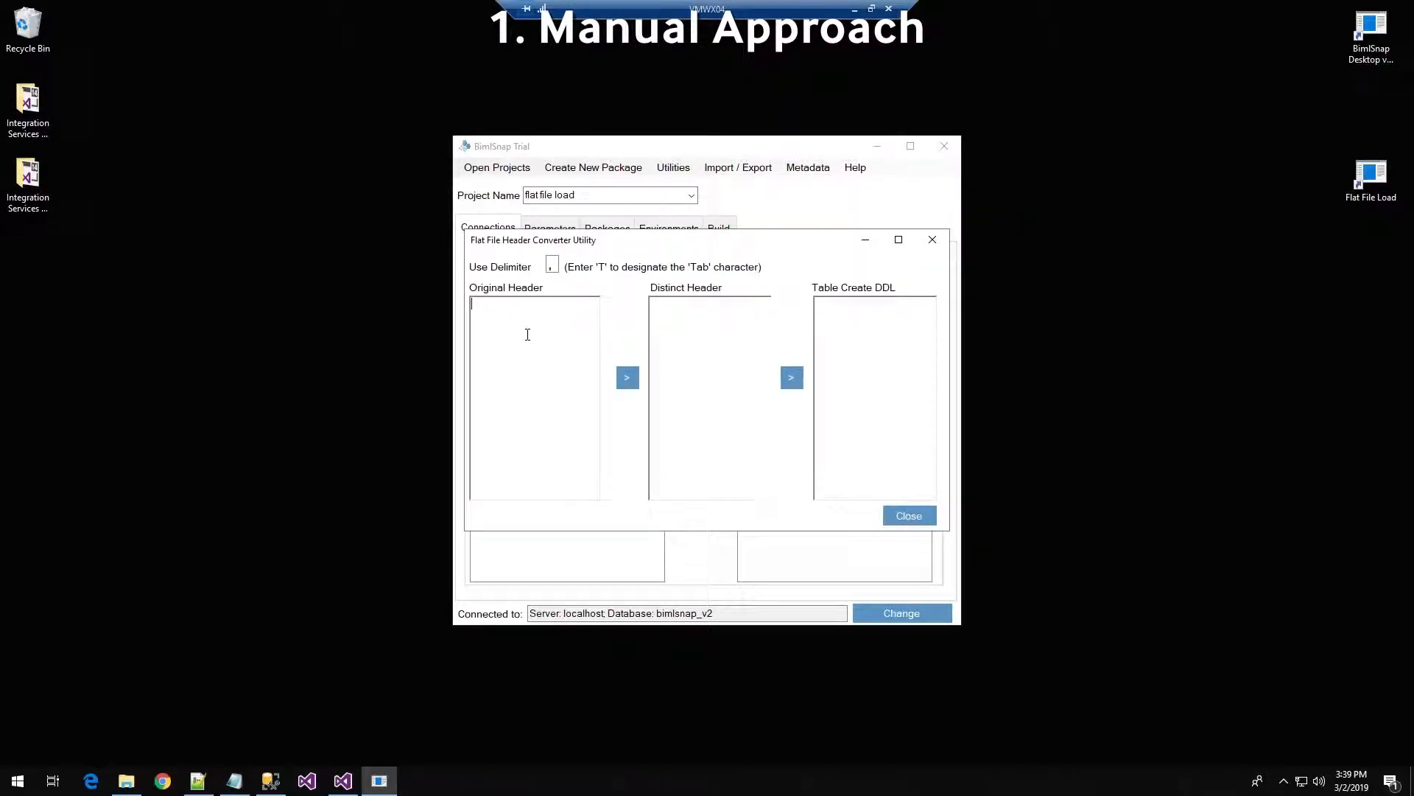
key(ctrl+v)
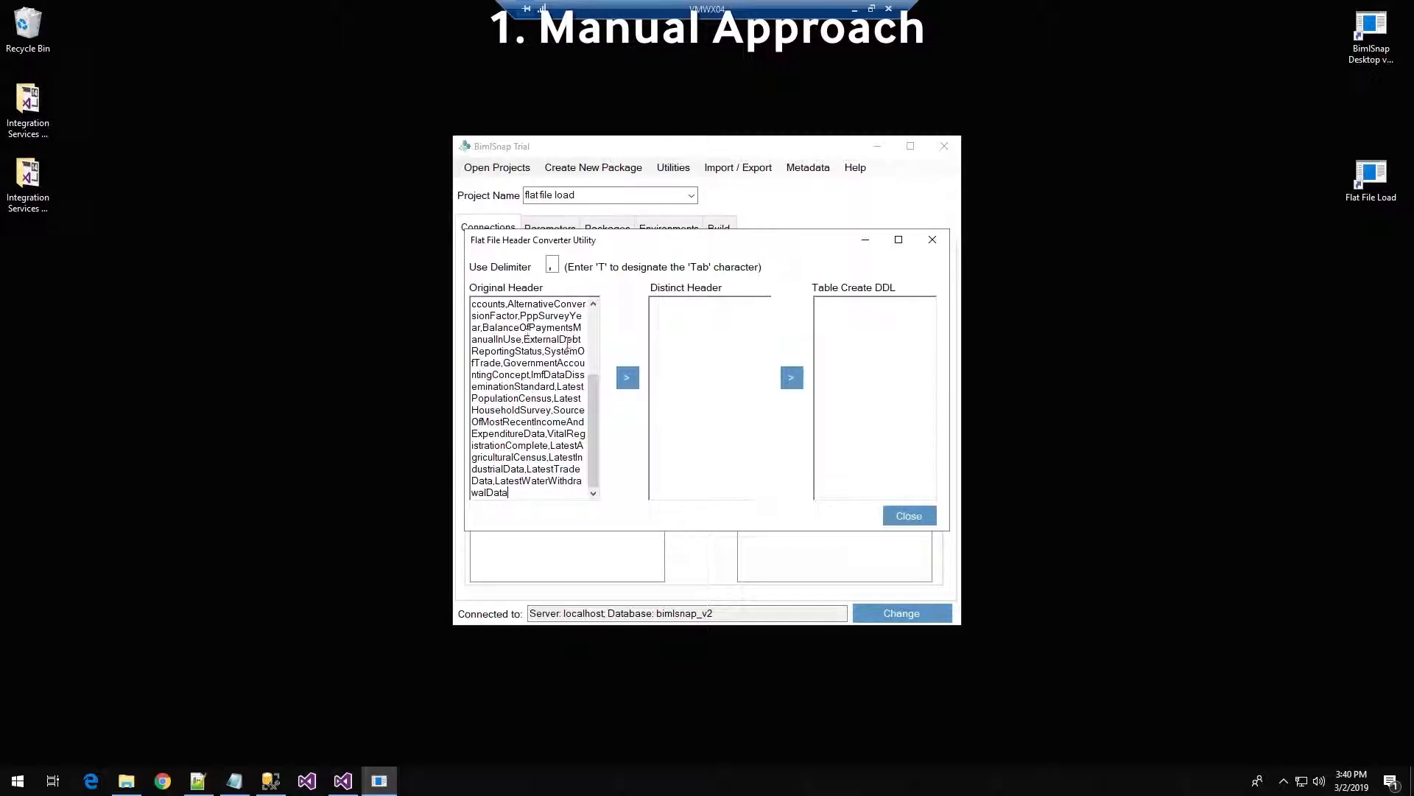
click(629, 378)
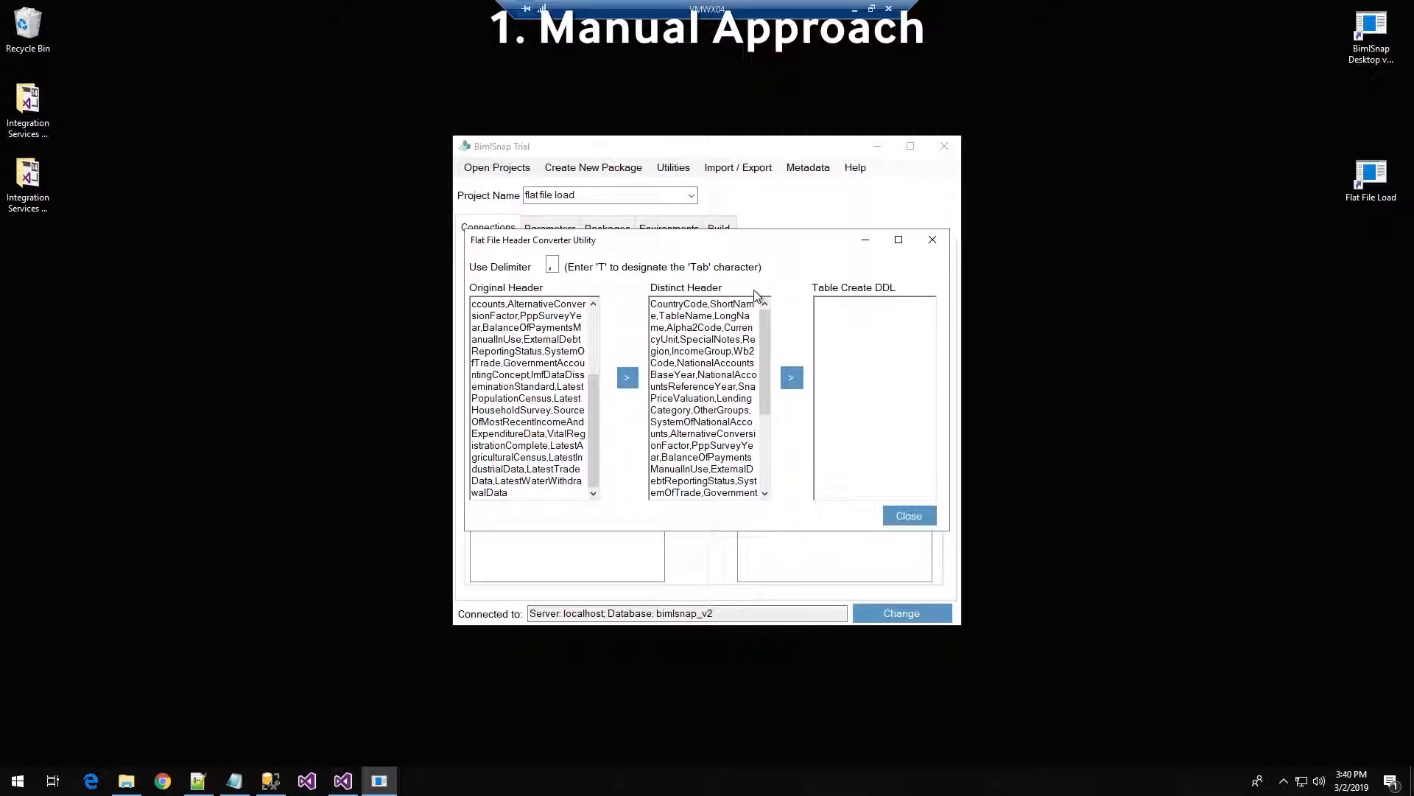
click(790, 380)
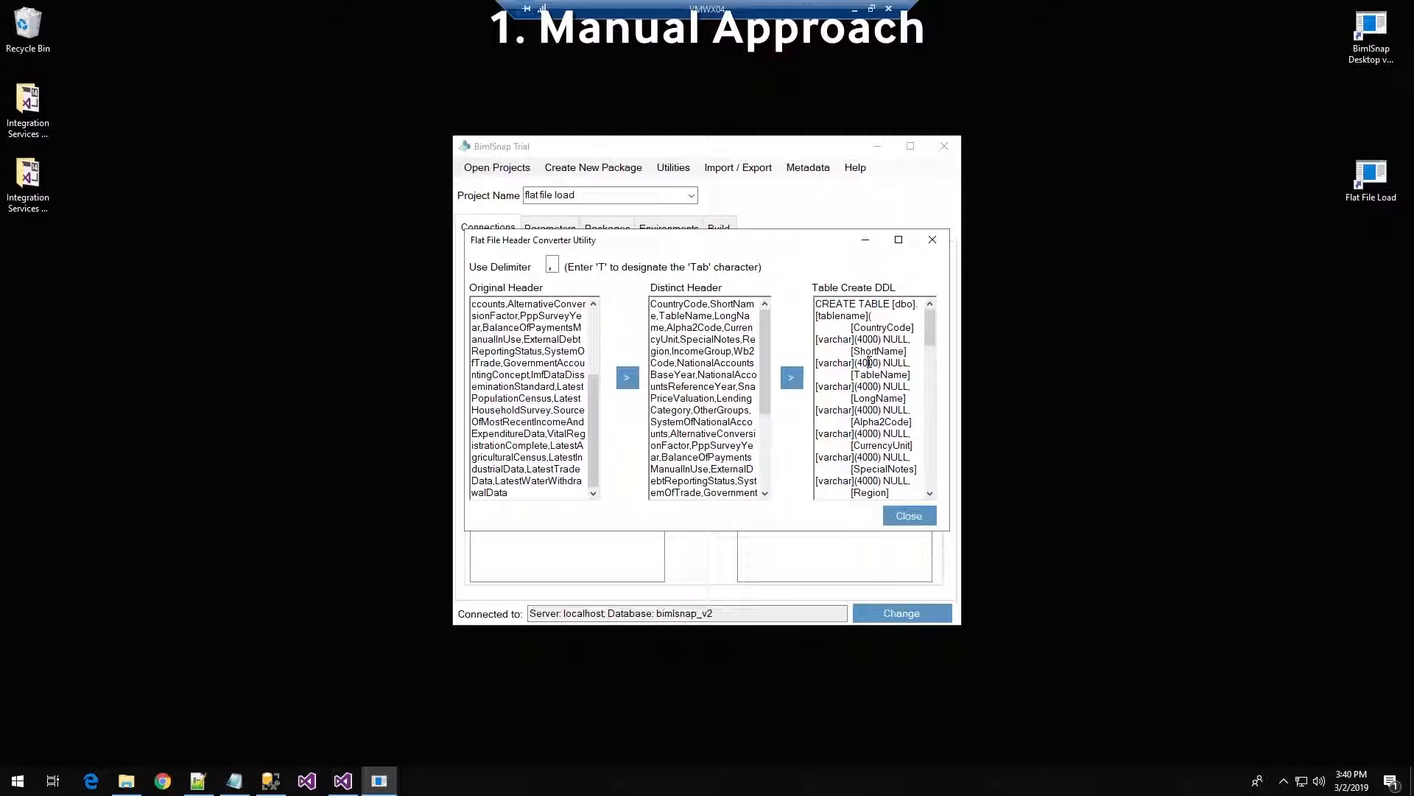
Copy the generated DDL into a new query on the staging database in SQL Server Management Studio.
key(ctrl+a)
key(ctrl+c)
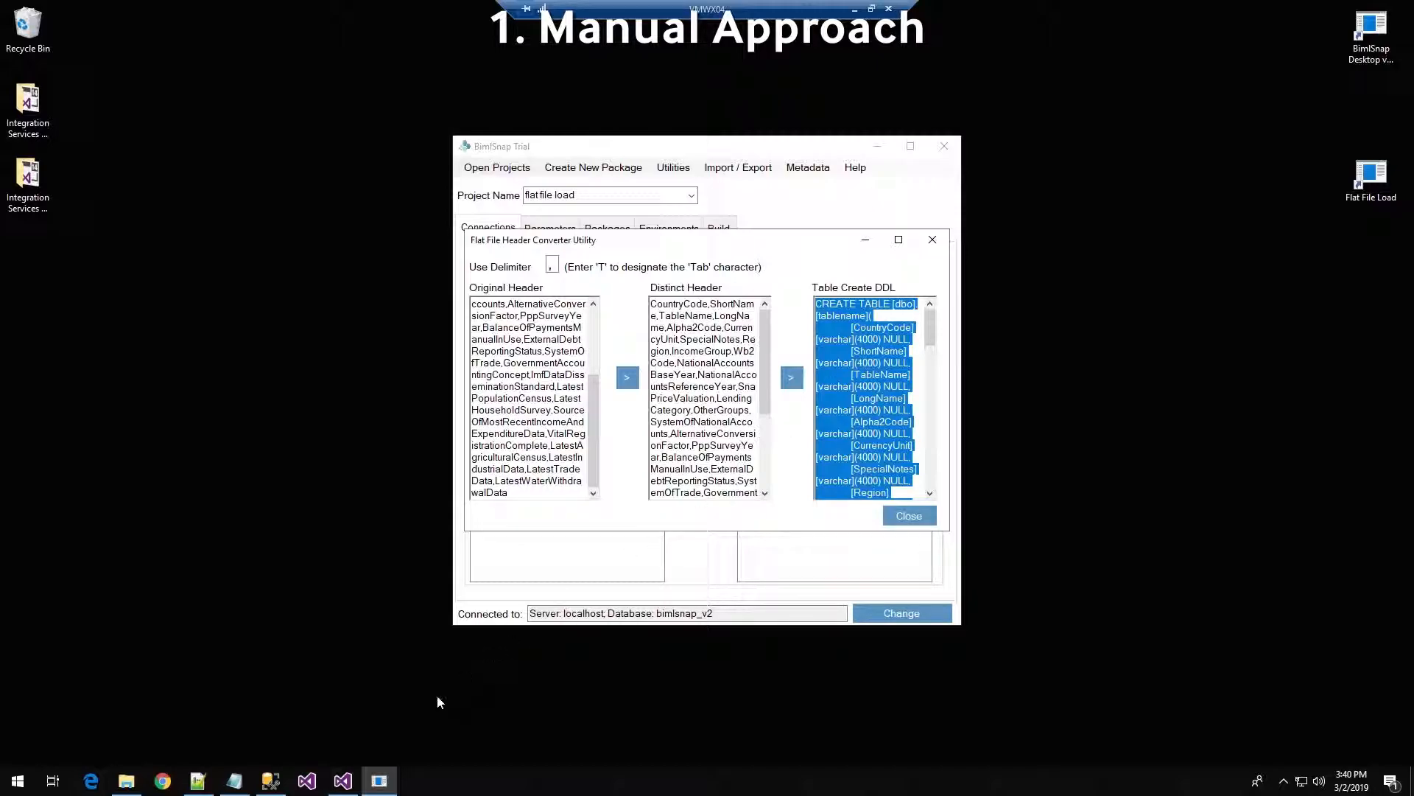
mouse_move(271, 781)
click(263, 691)
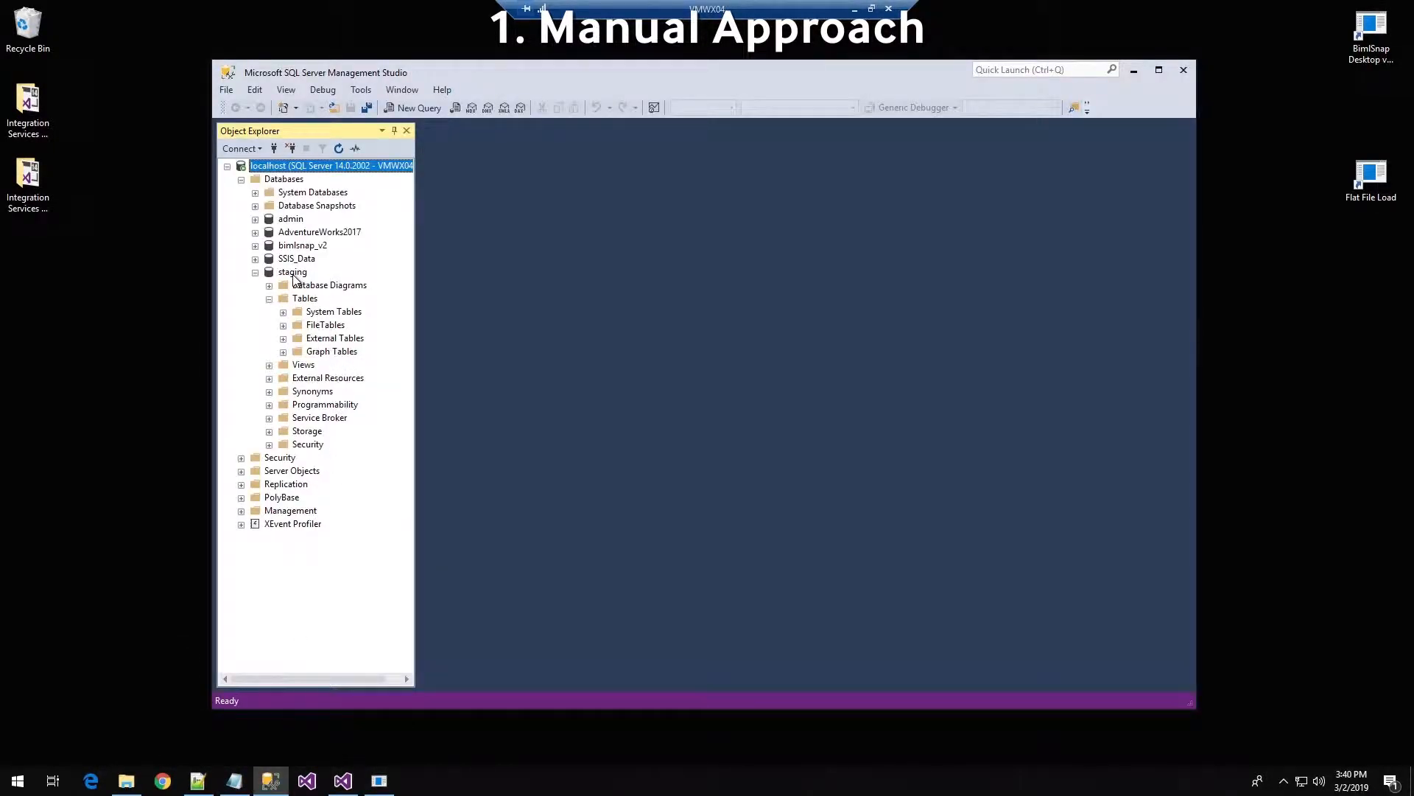
right_click(294, 276)
click(340, 299)
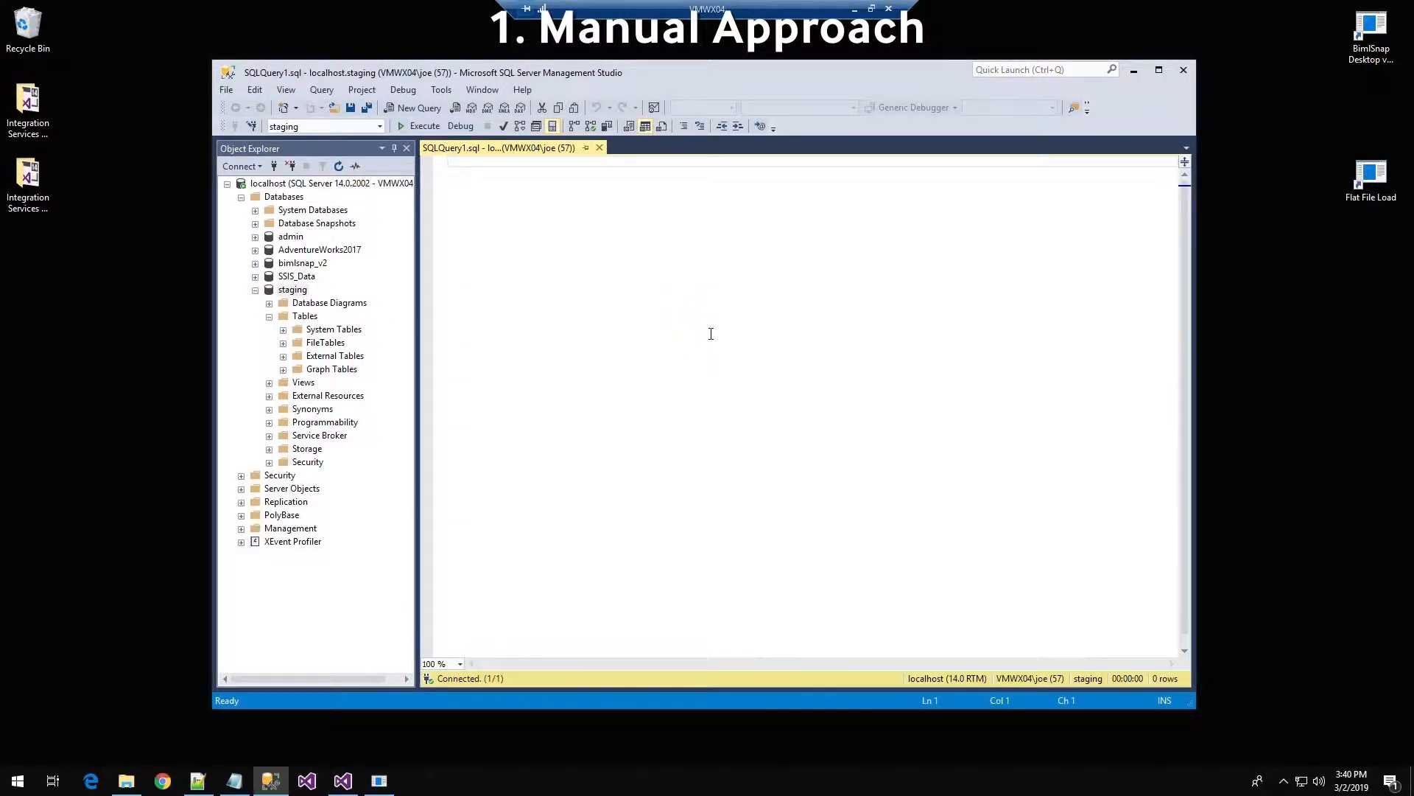
key(ctrl+v)
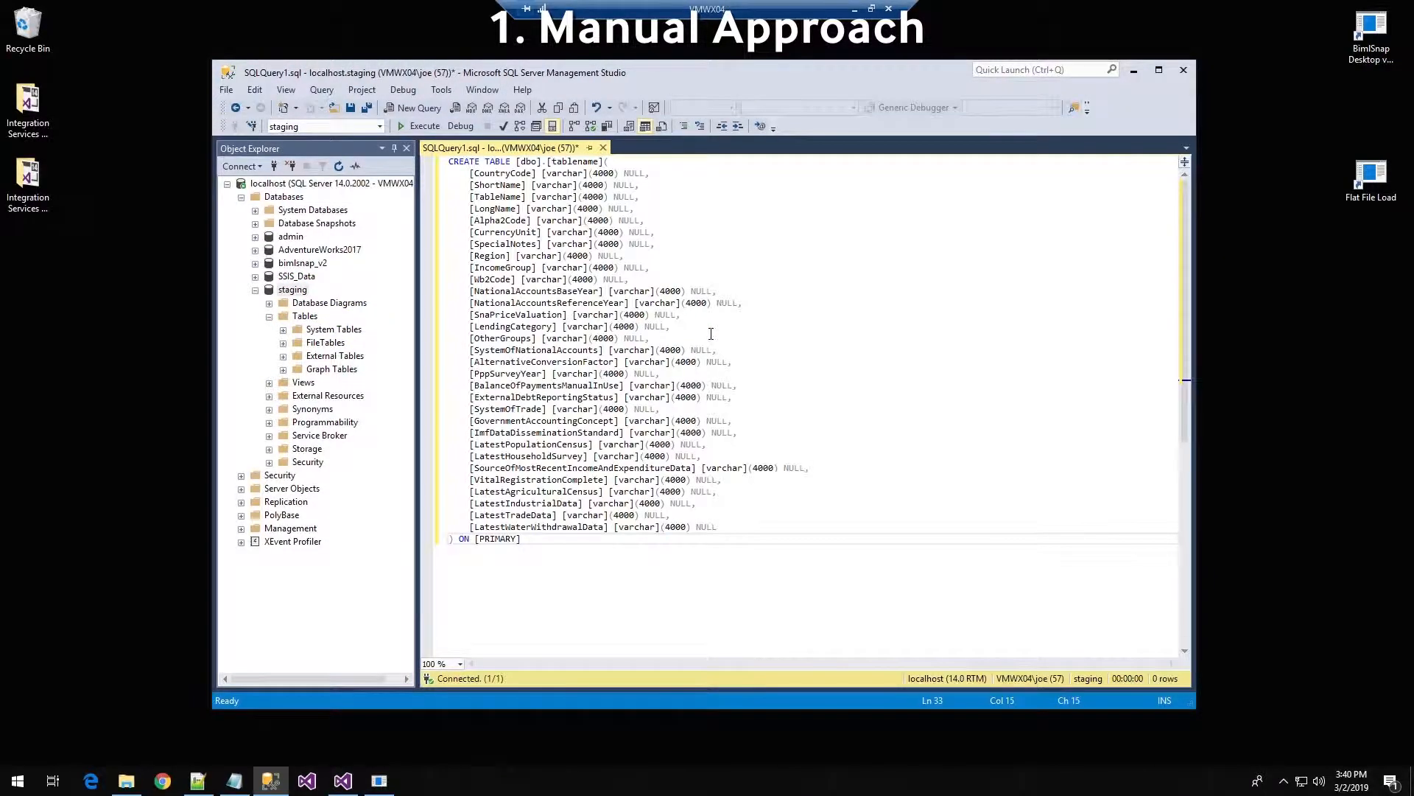
Replace the tablename placeholder in the CREATE TABLE script with country and execute the script.
double_click(568, 161)
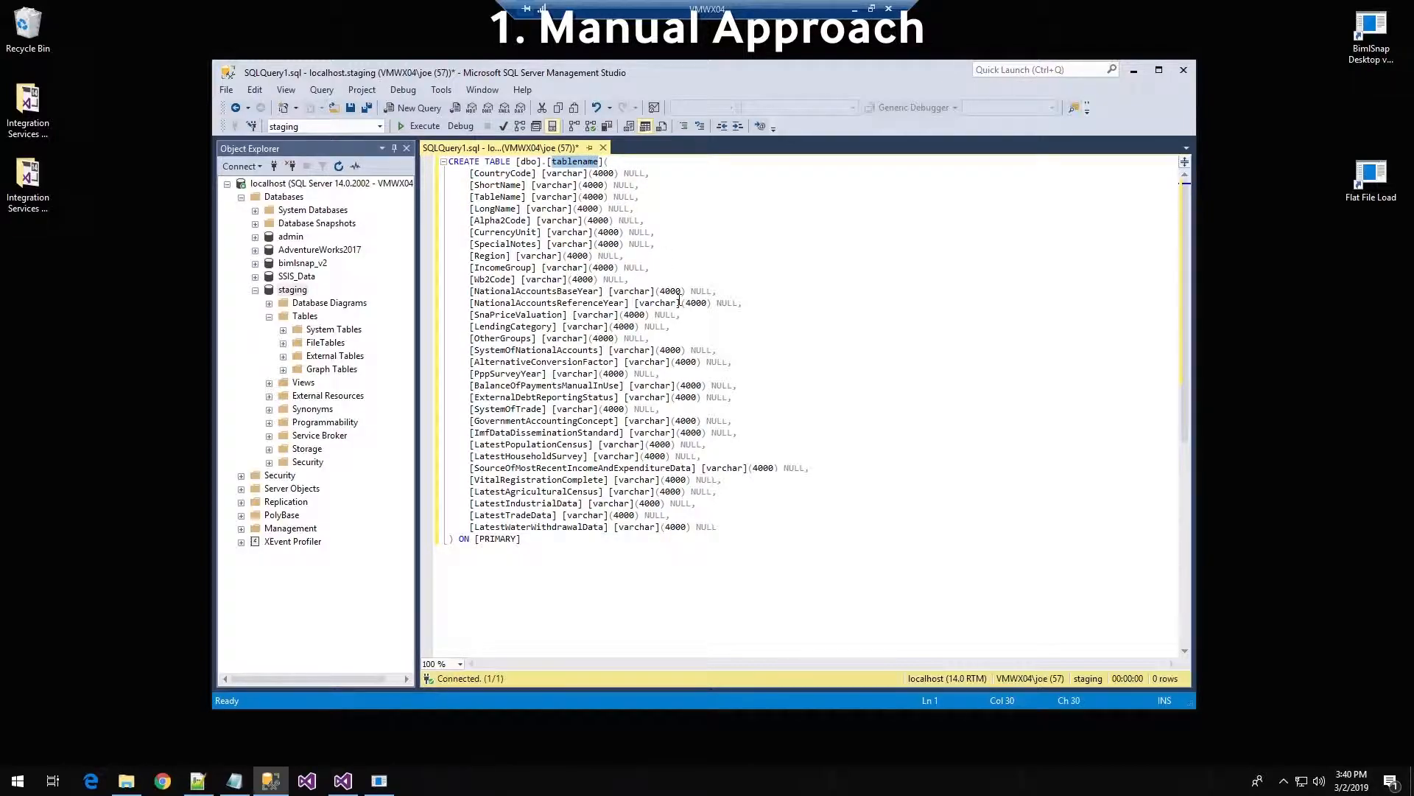
text(country)
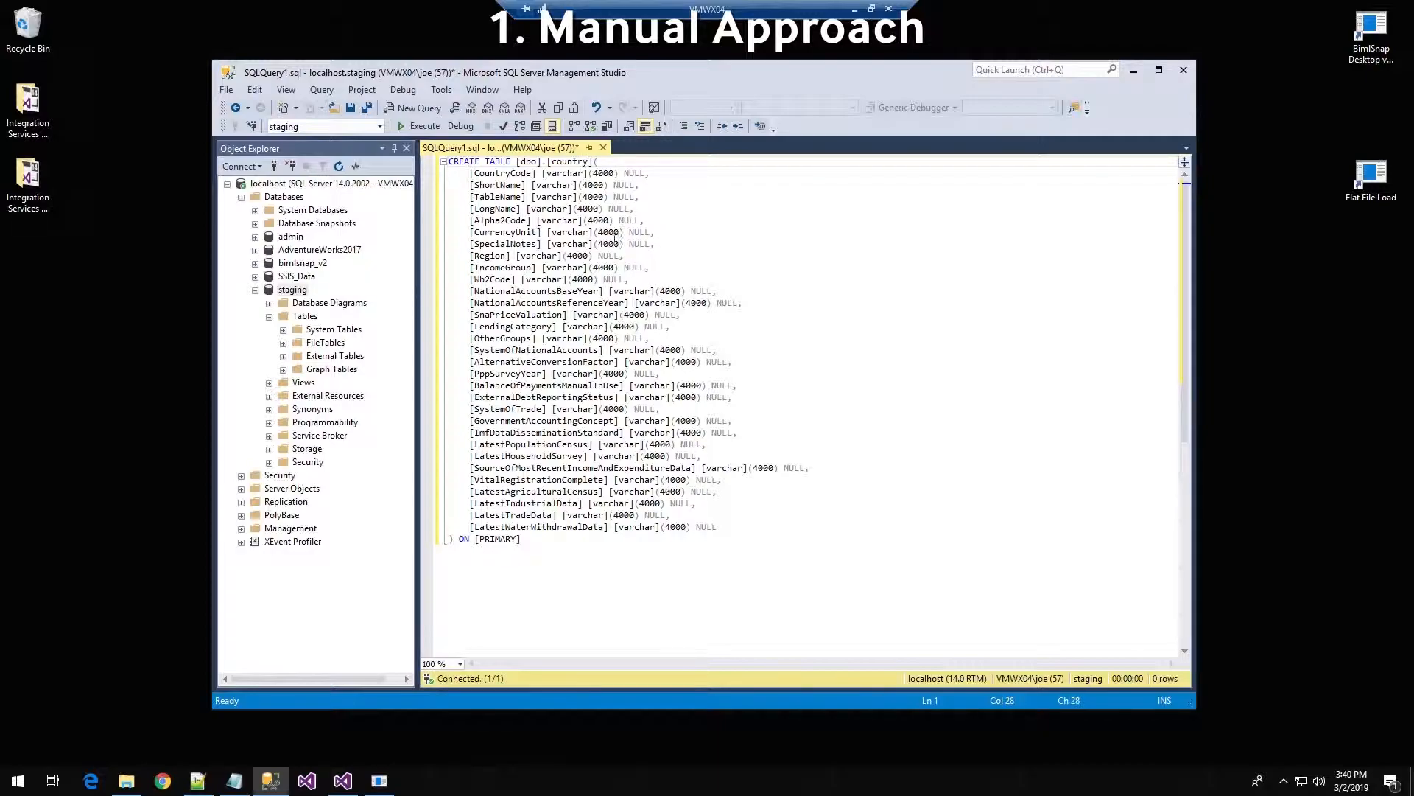
click(421, 127)
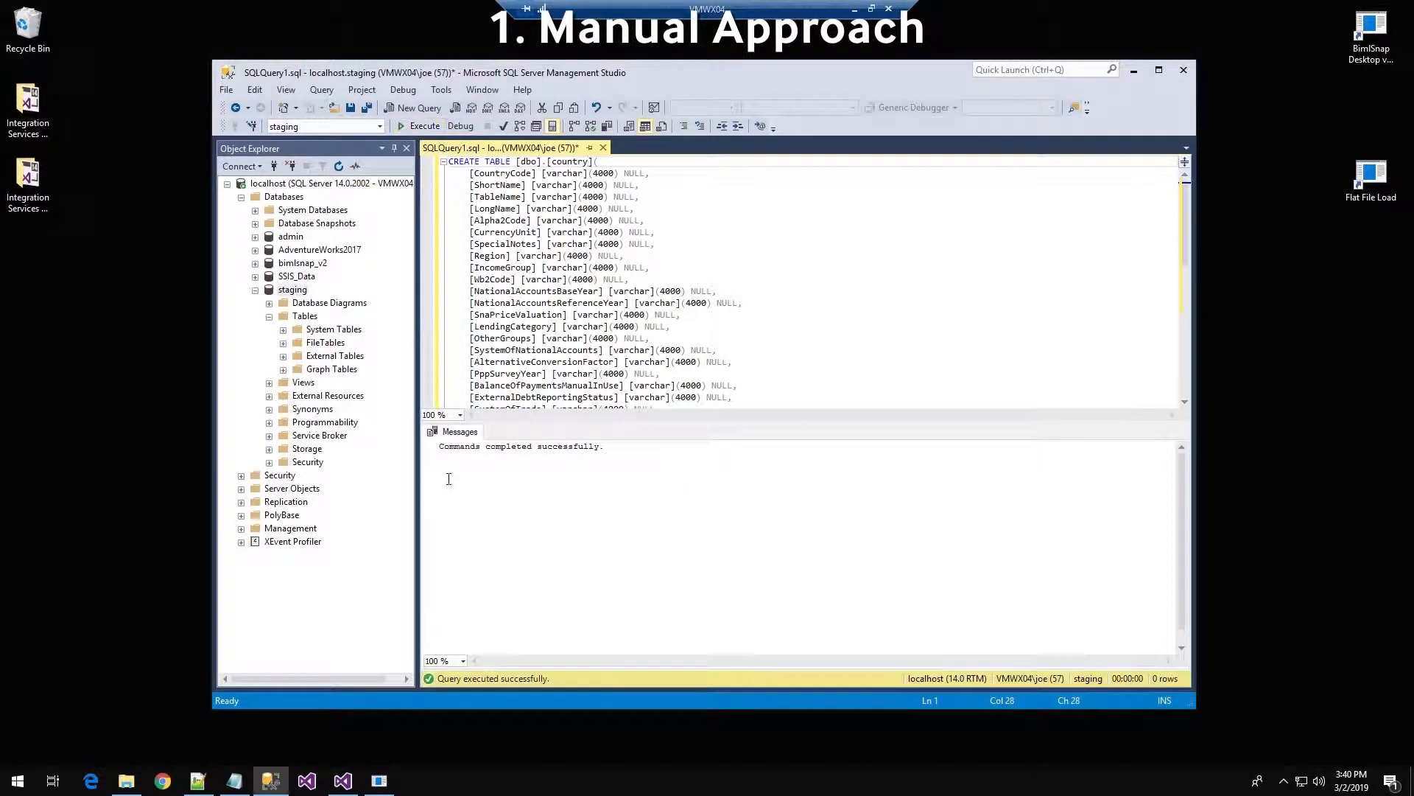
Refresh the staging database's table list and close the query without saving it.
right_click(298, 317)
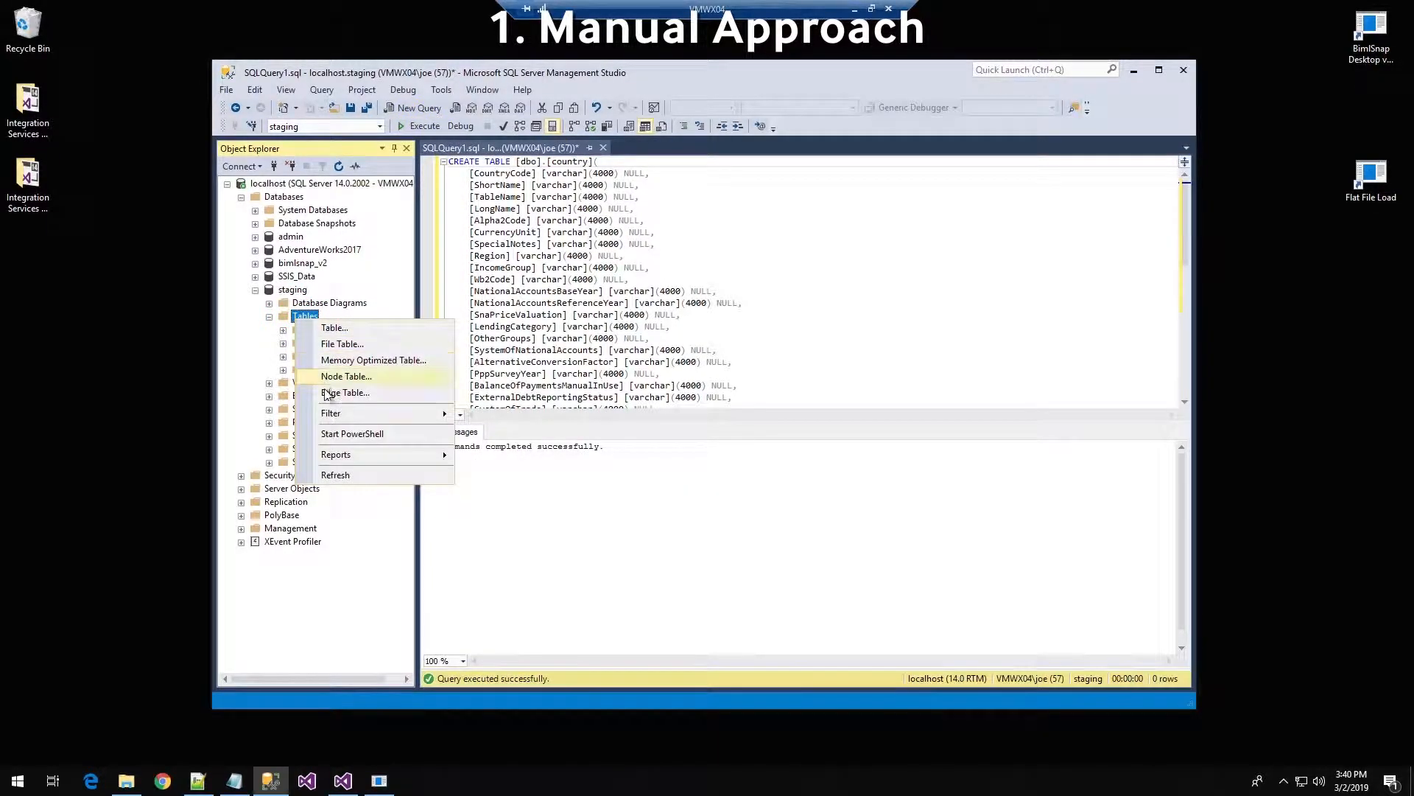
click(336, 475)
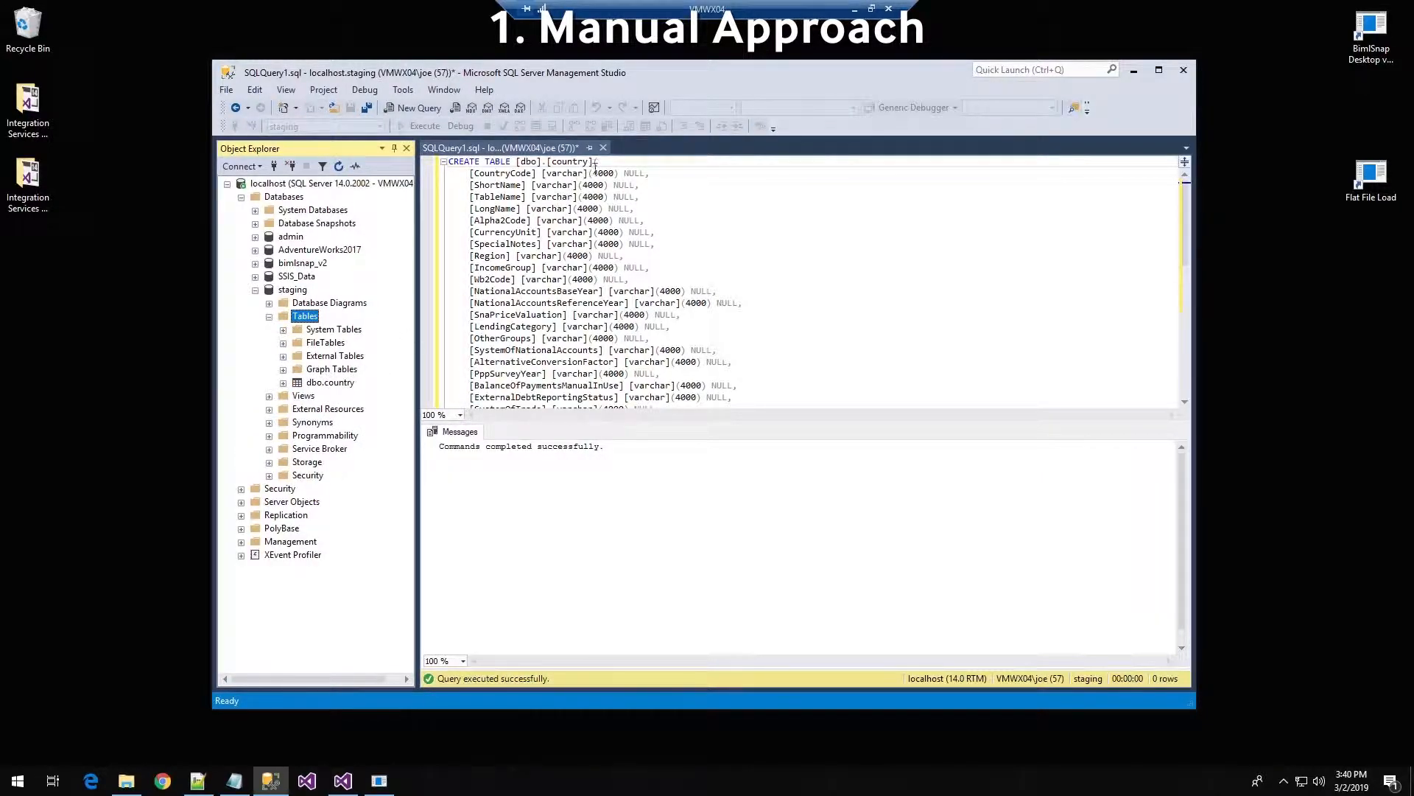
click(602, 148)
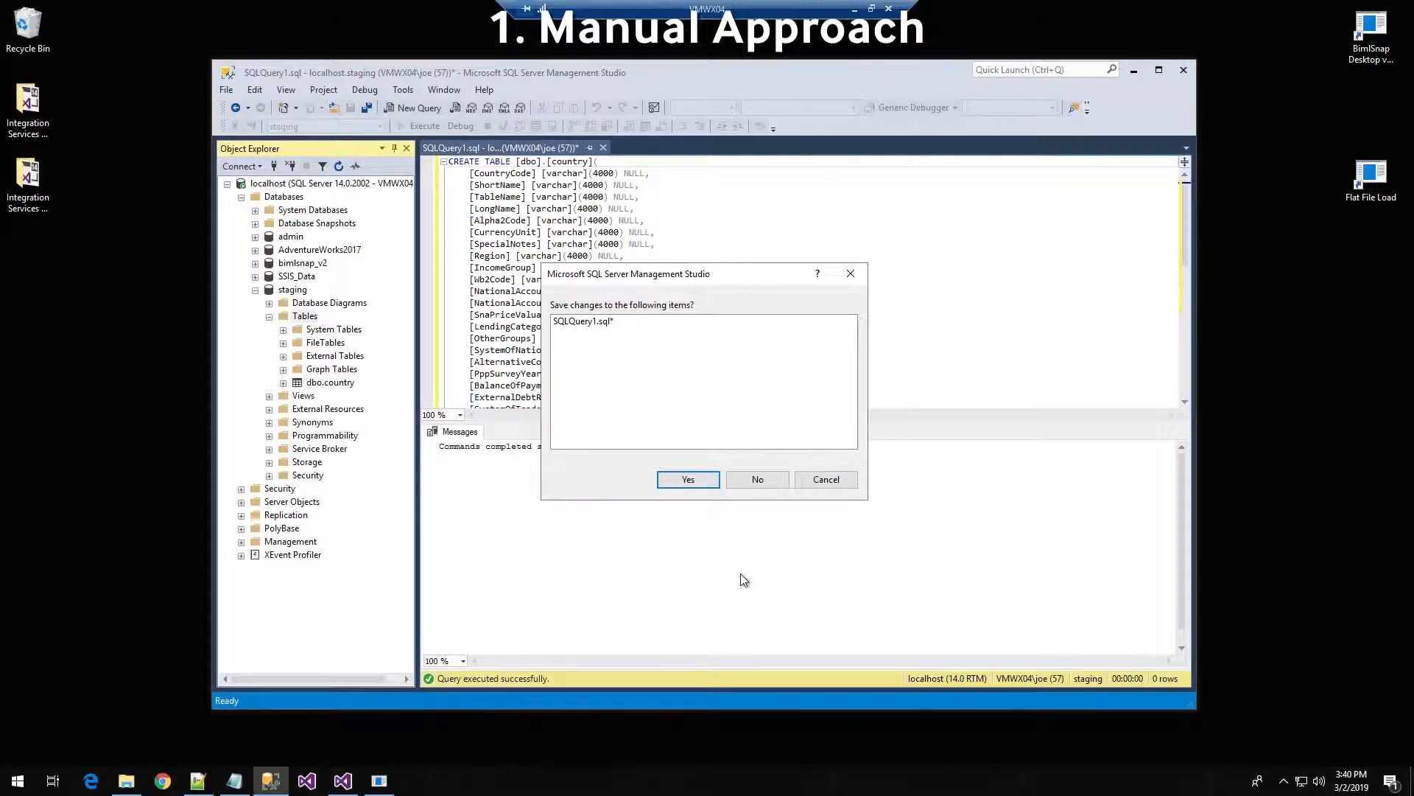
click(757, 480)
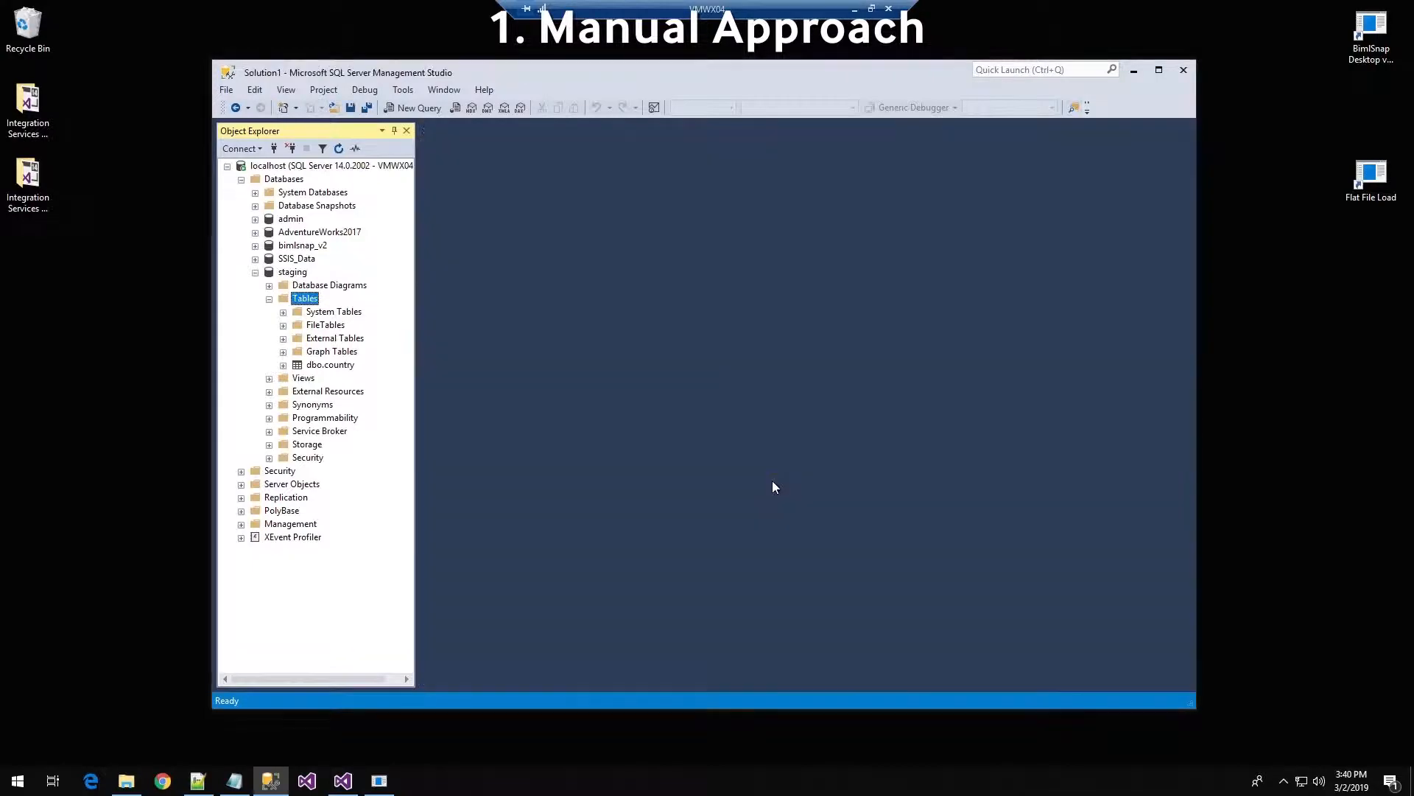
Switch to Visual Studio, load the recent Metadata Refresh v2 project and open its Run All - Metadata Refresh v2 package.
click(340, 782)
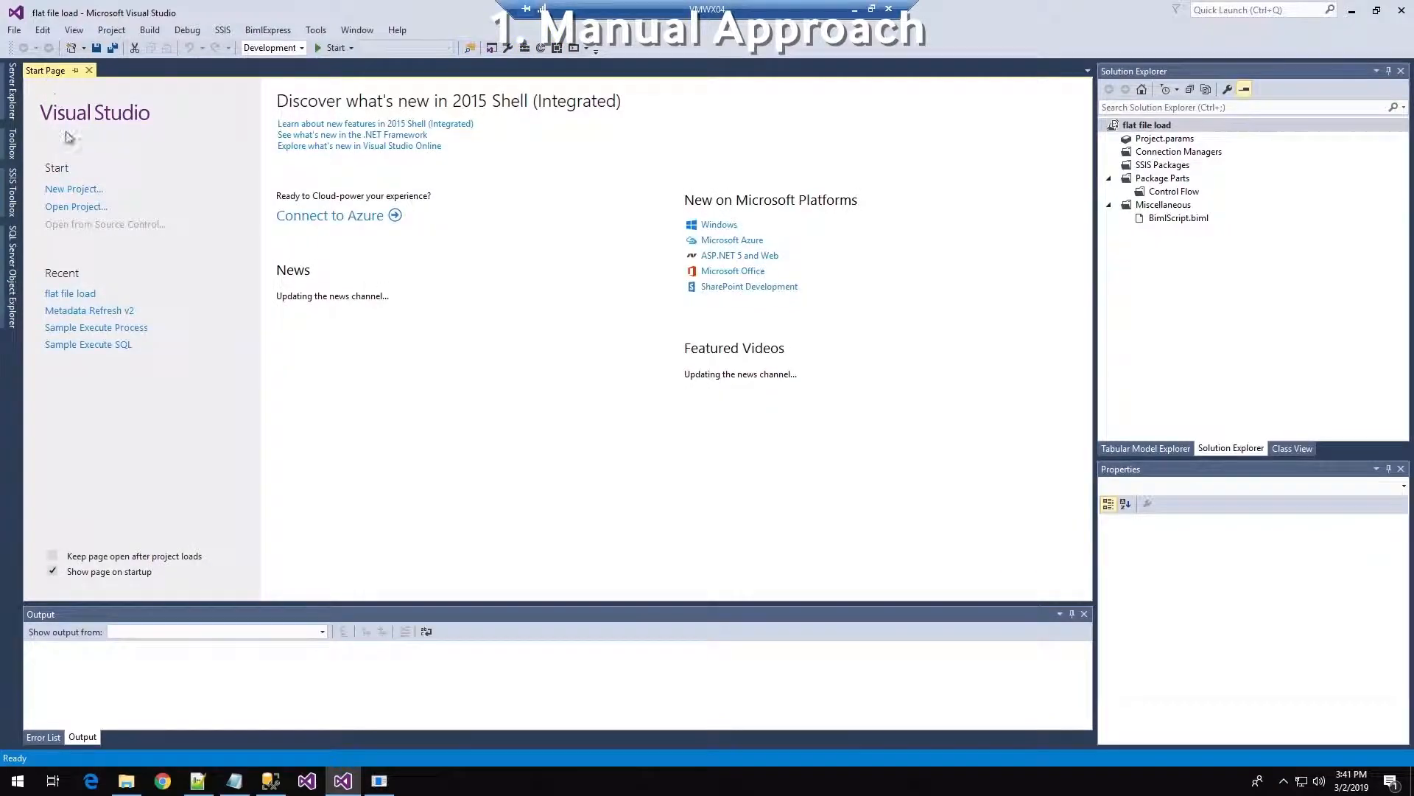
click(83, 310)
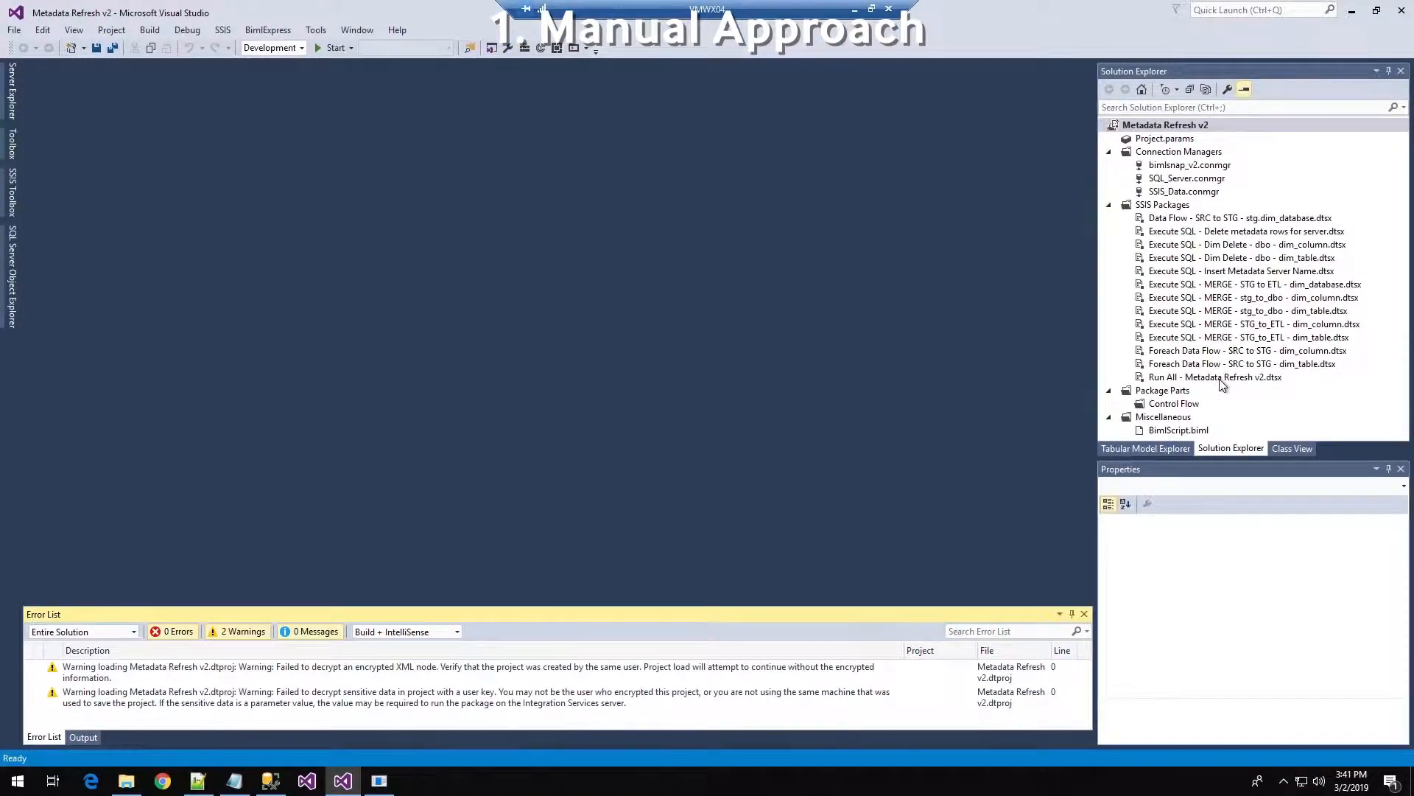
click(1220, 378)
double_click(1221, 378)
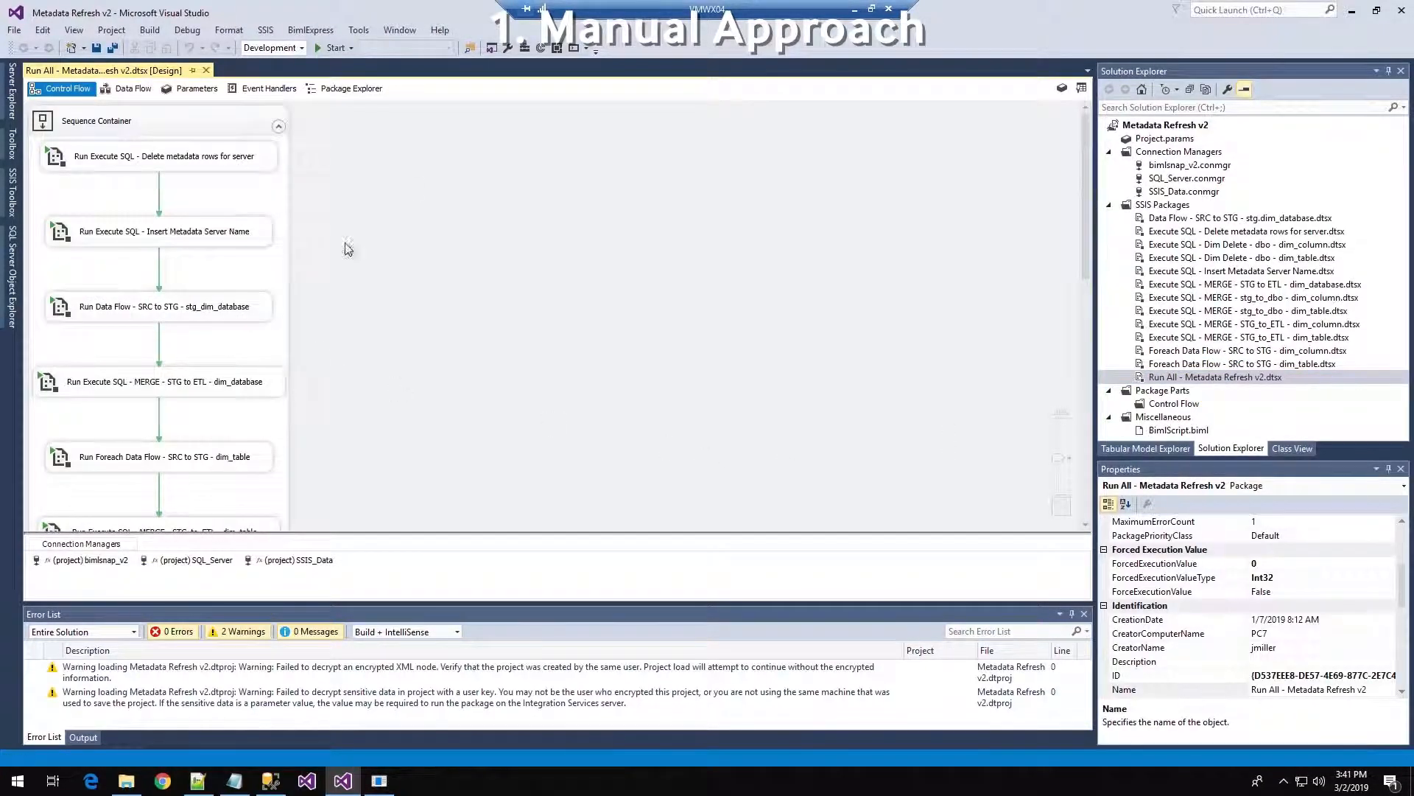
Examine the project parameters, including the bimlsnap_v2_Database and Metadata_Server_Name values.
double_click(1153, 140)
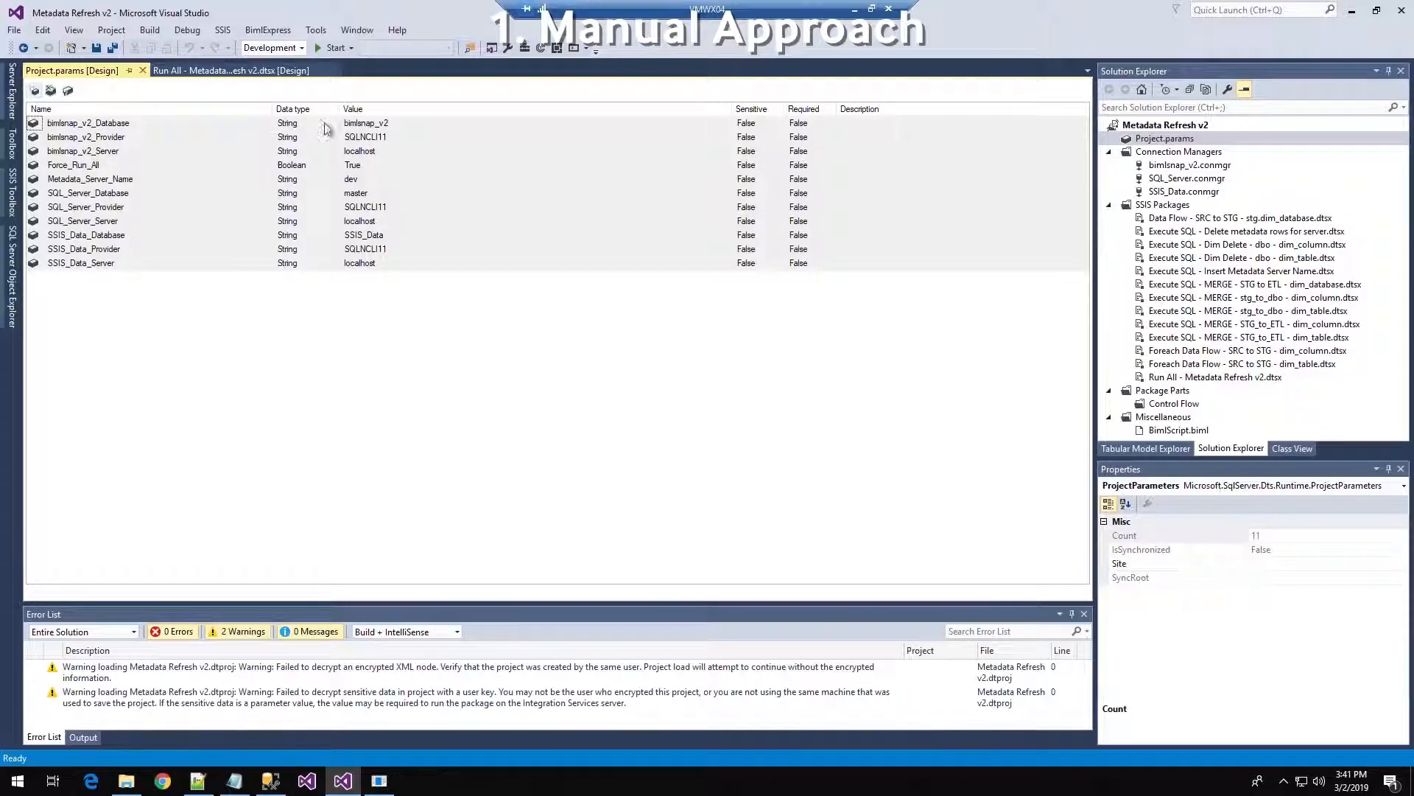
click(376, 125)
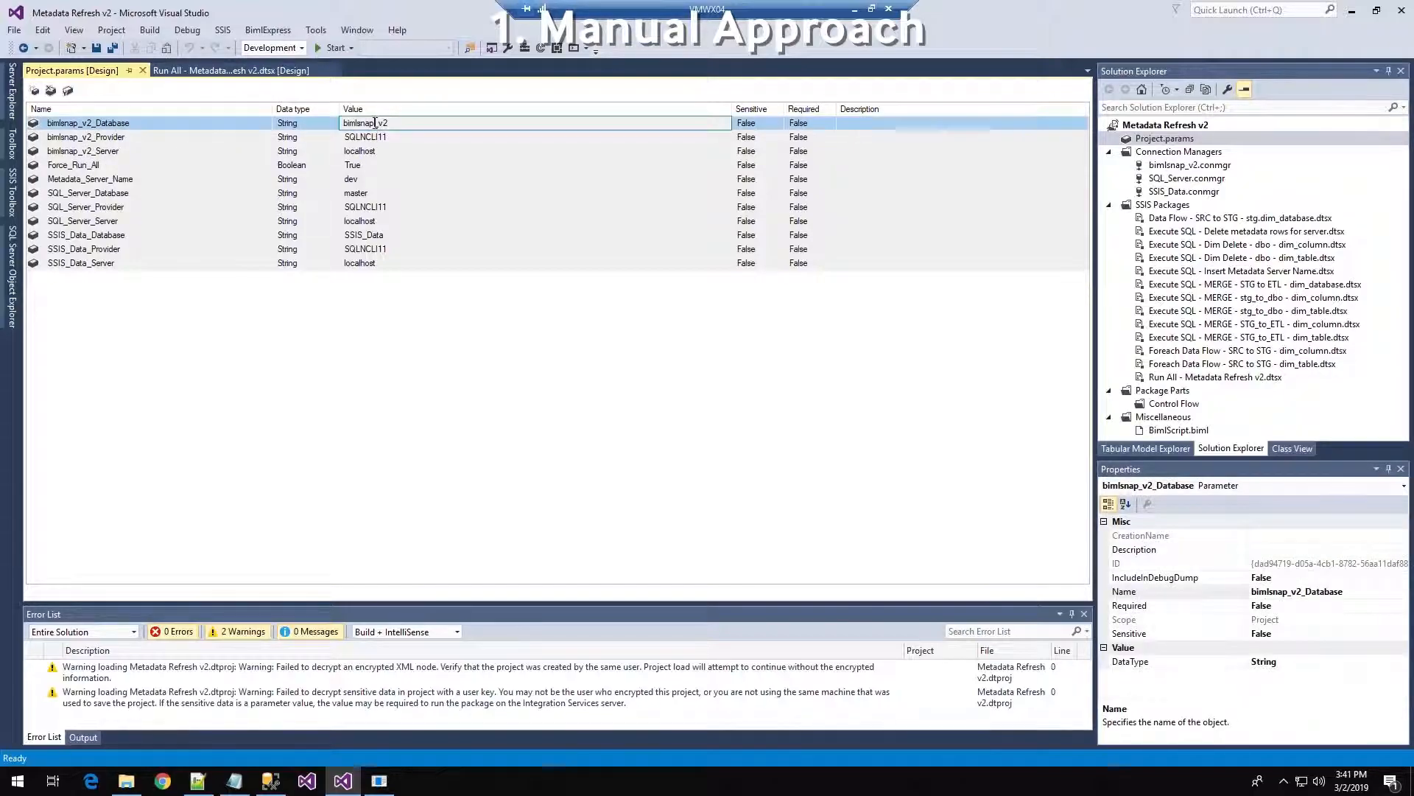
click(386, 179)
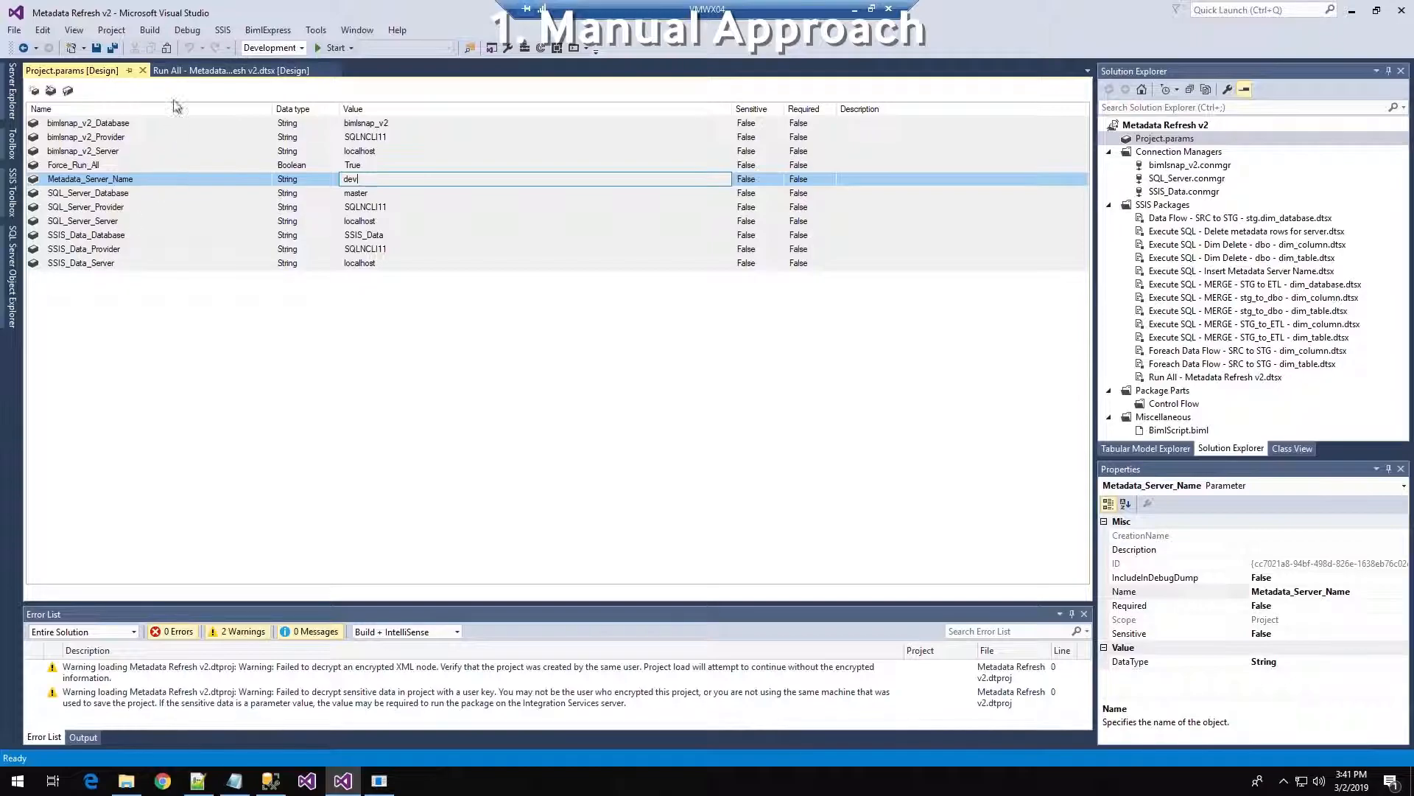
Execute the Run All - Metadata Refresh v2 package and stop debugging once the run completes.
click(156, 71)
key(F5)
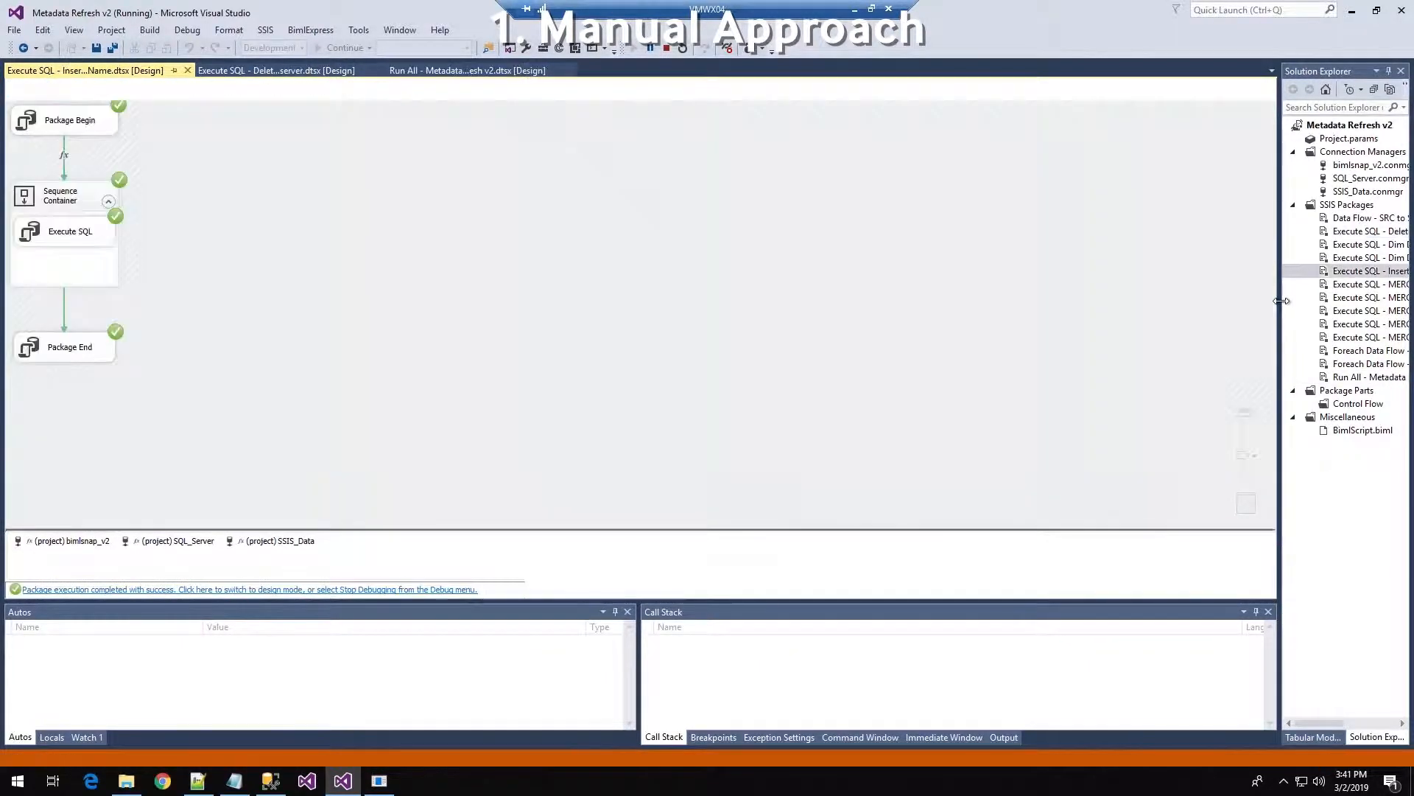
drag(1228, 333, 1189, 361)
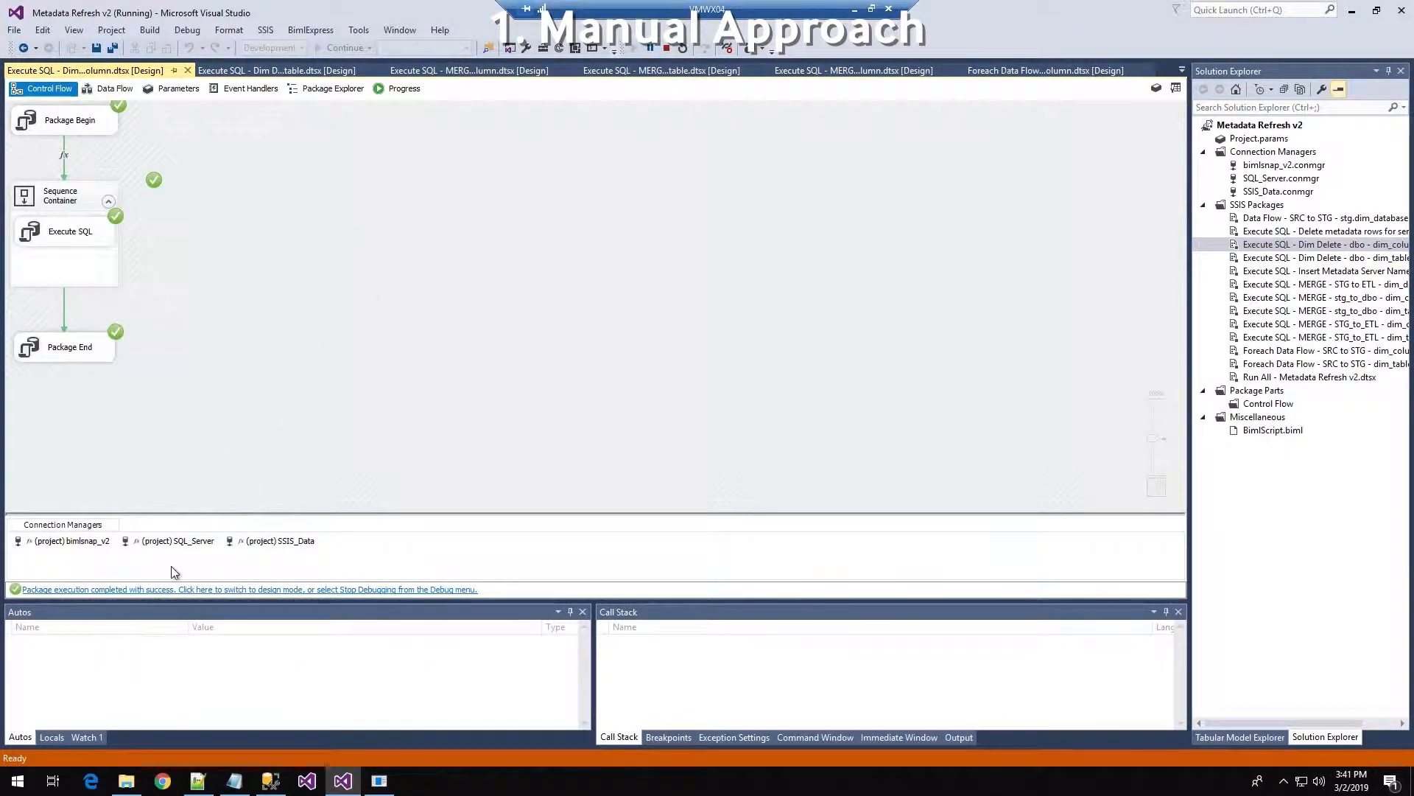
click(663, 49)
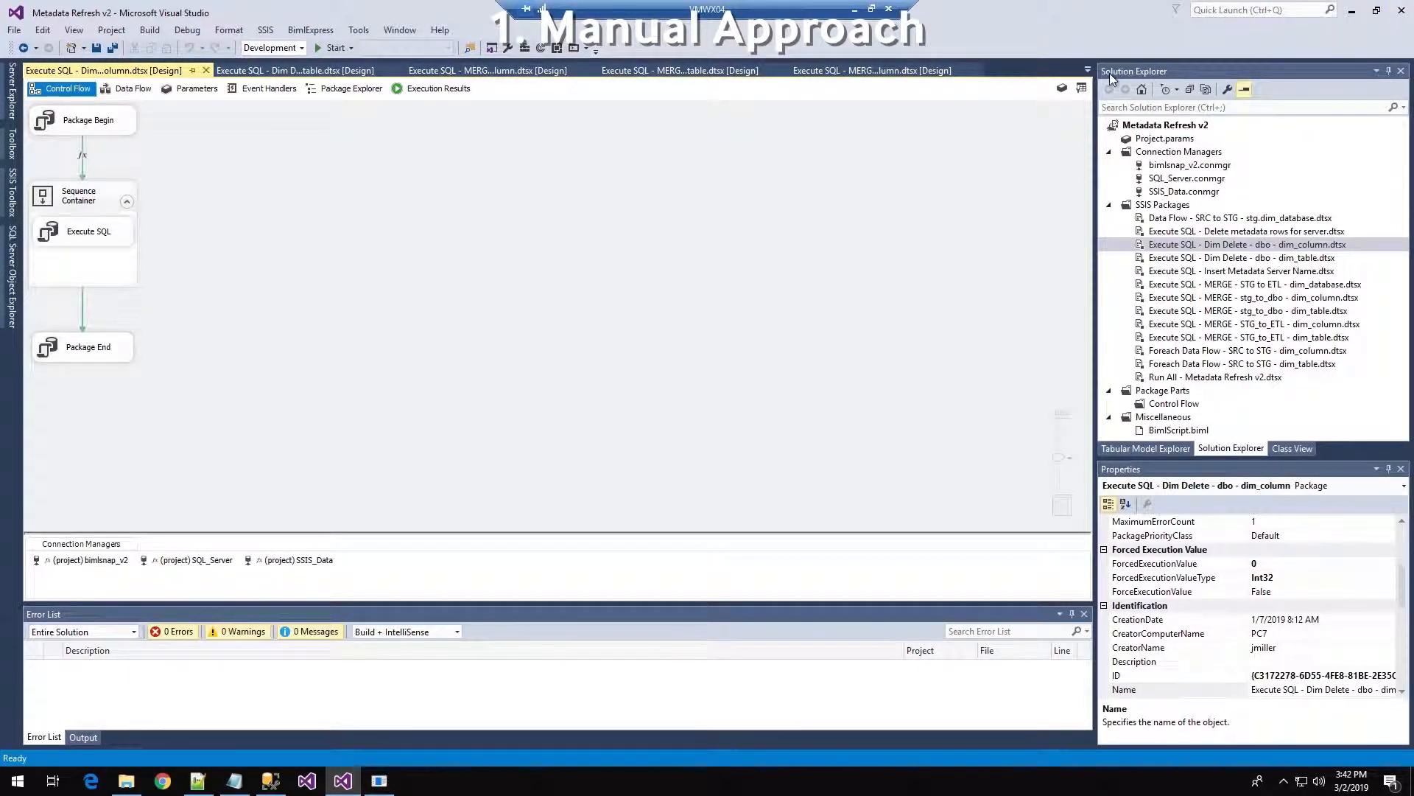
Close all open package documents and exit Visual Studio.
click(400, 29)
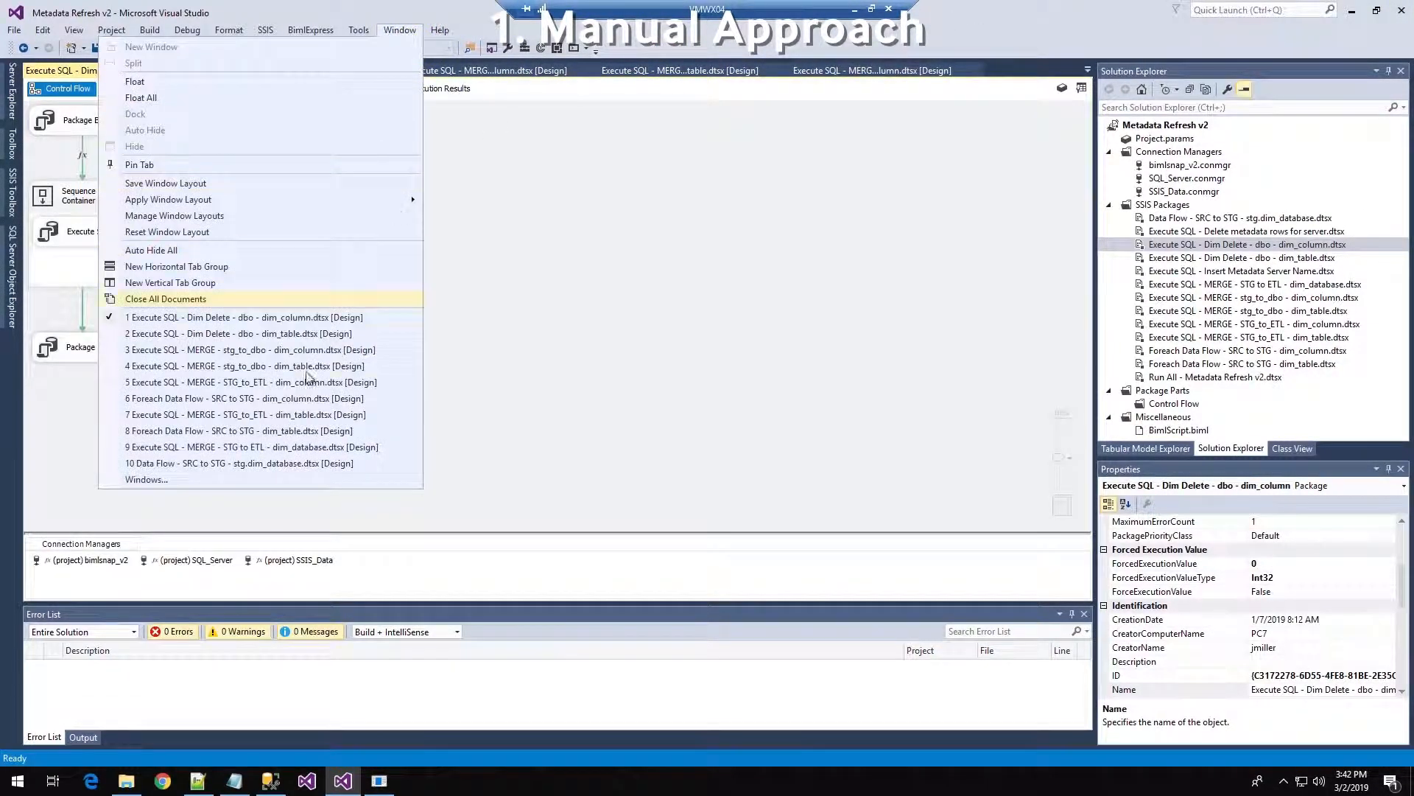
click(171, 299)
click(1403, 12)
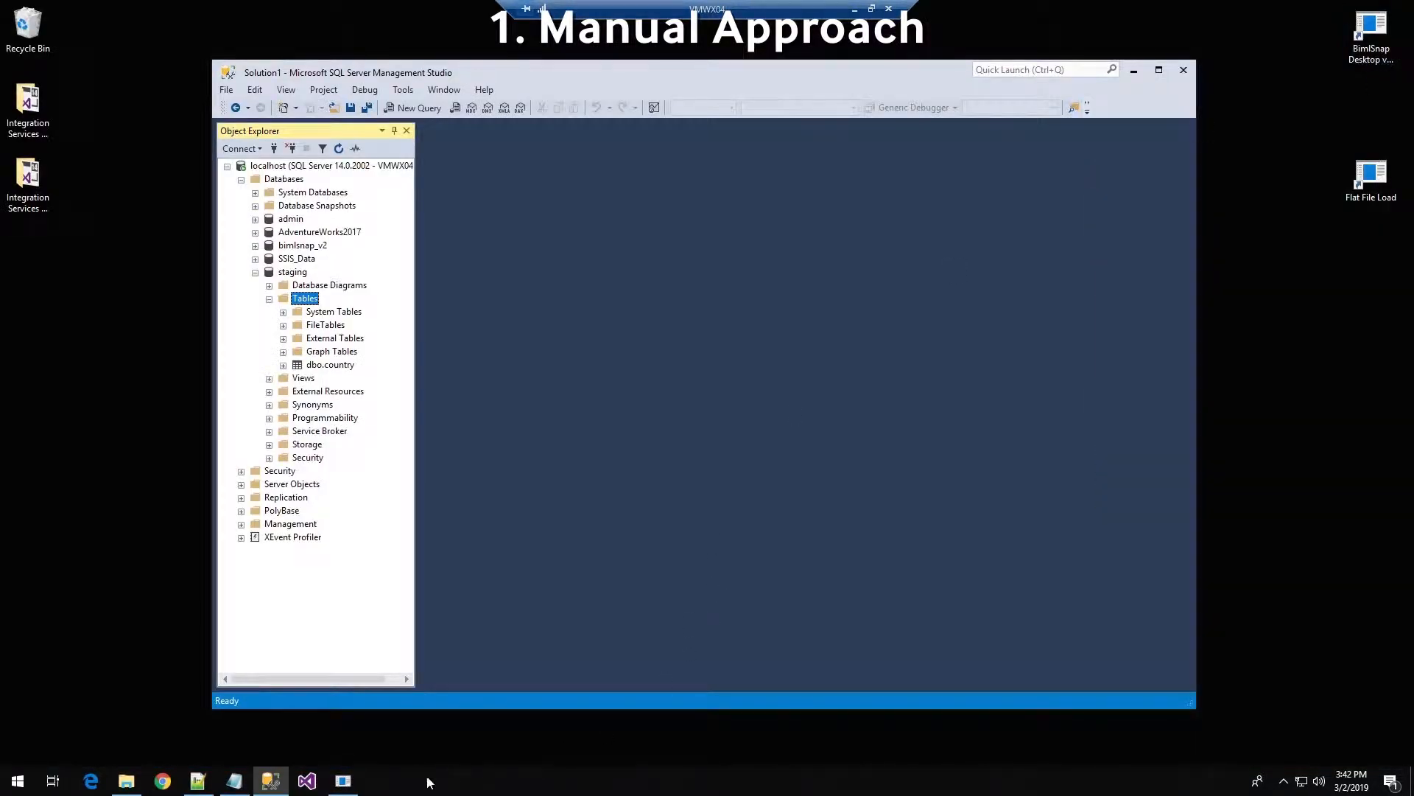
Switch to BimlSnap, close the Flat File Header Converter Utility and examine the settings of the country flat file format.
click(343, 780)
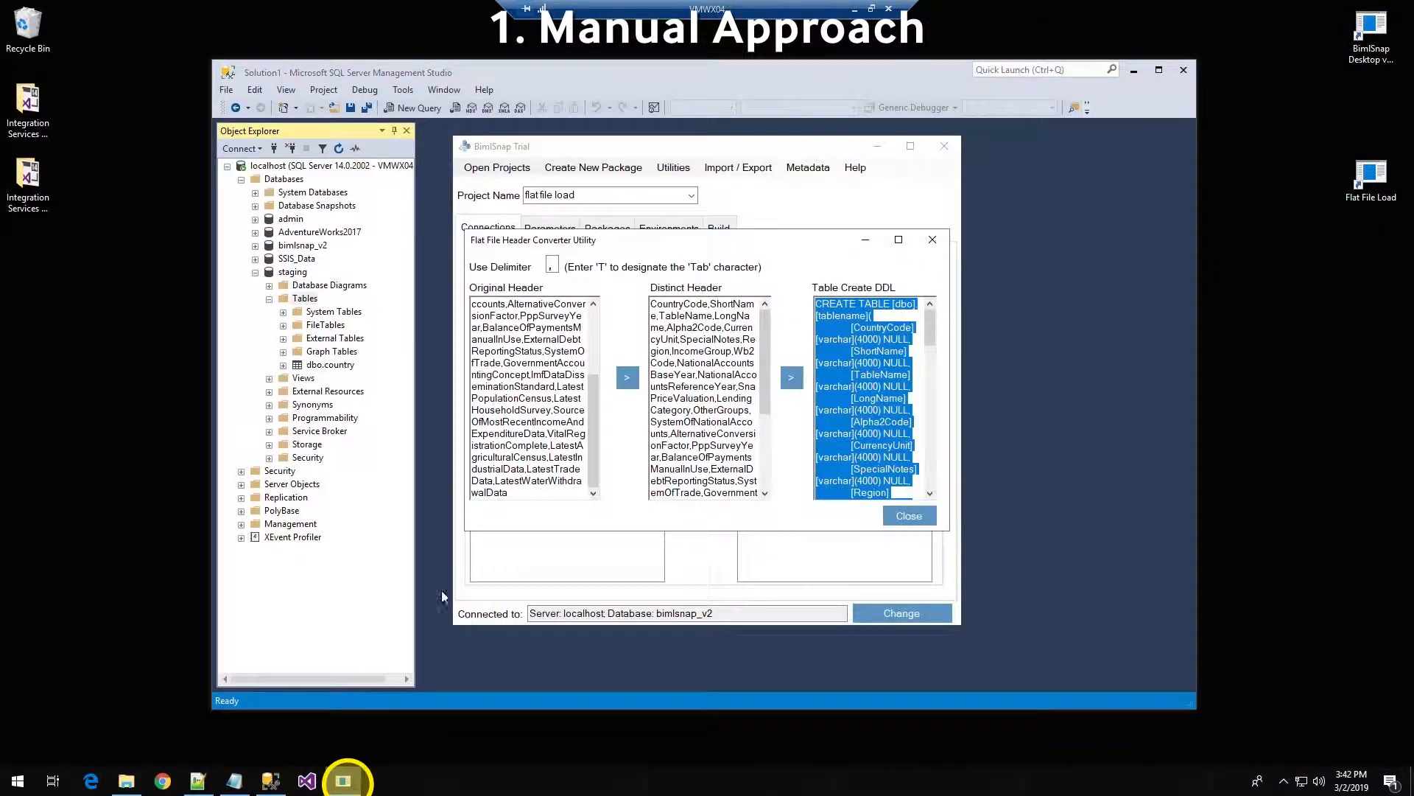
click(932, 239)
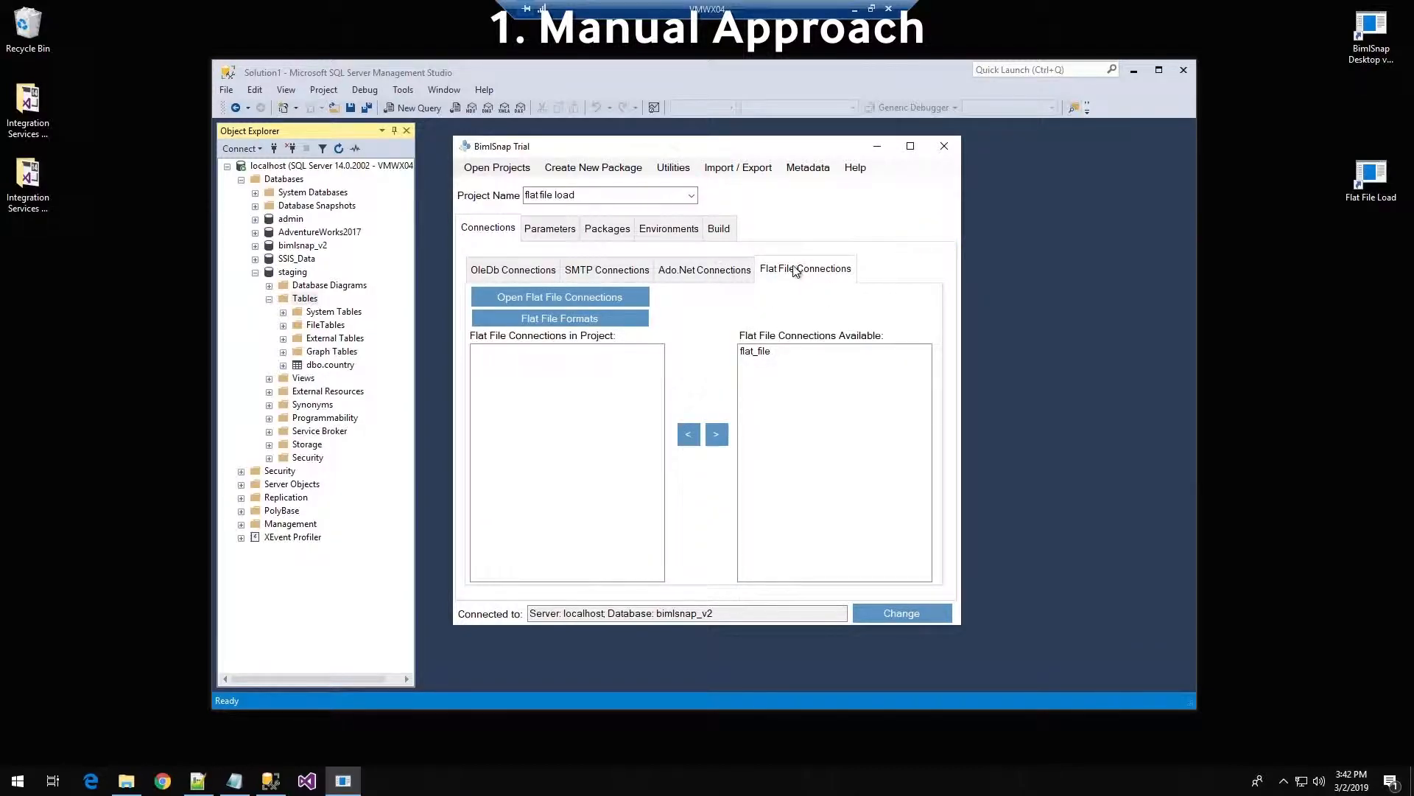
click(581, 319)
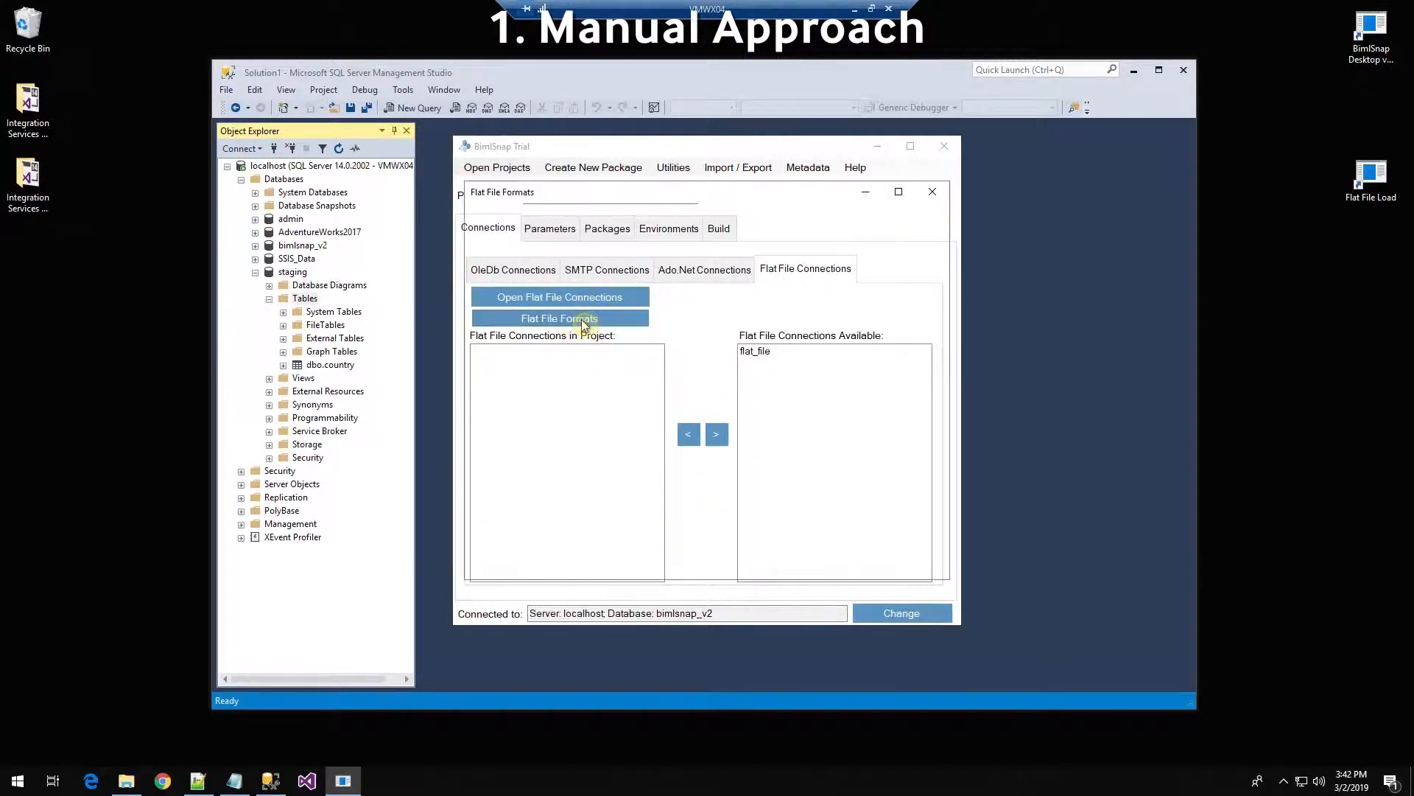
click(553, 215)
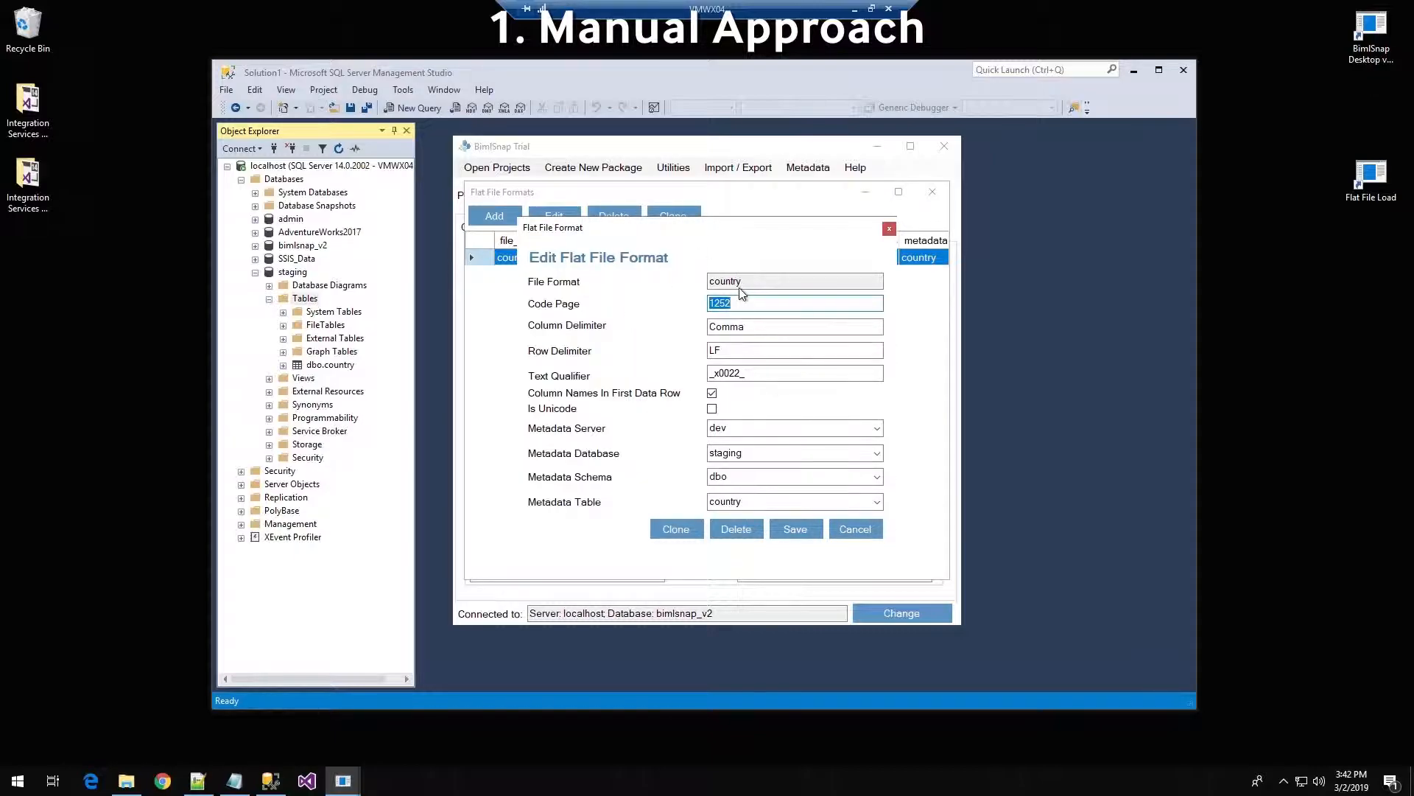
click(889, 231)
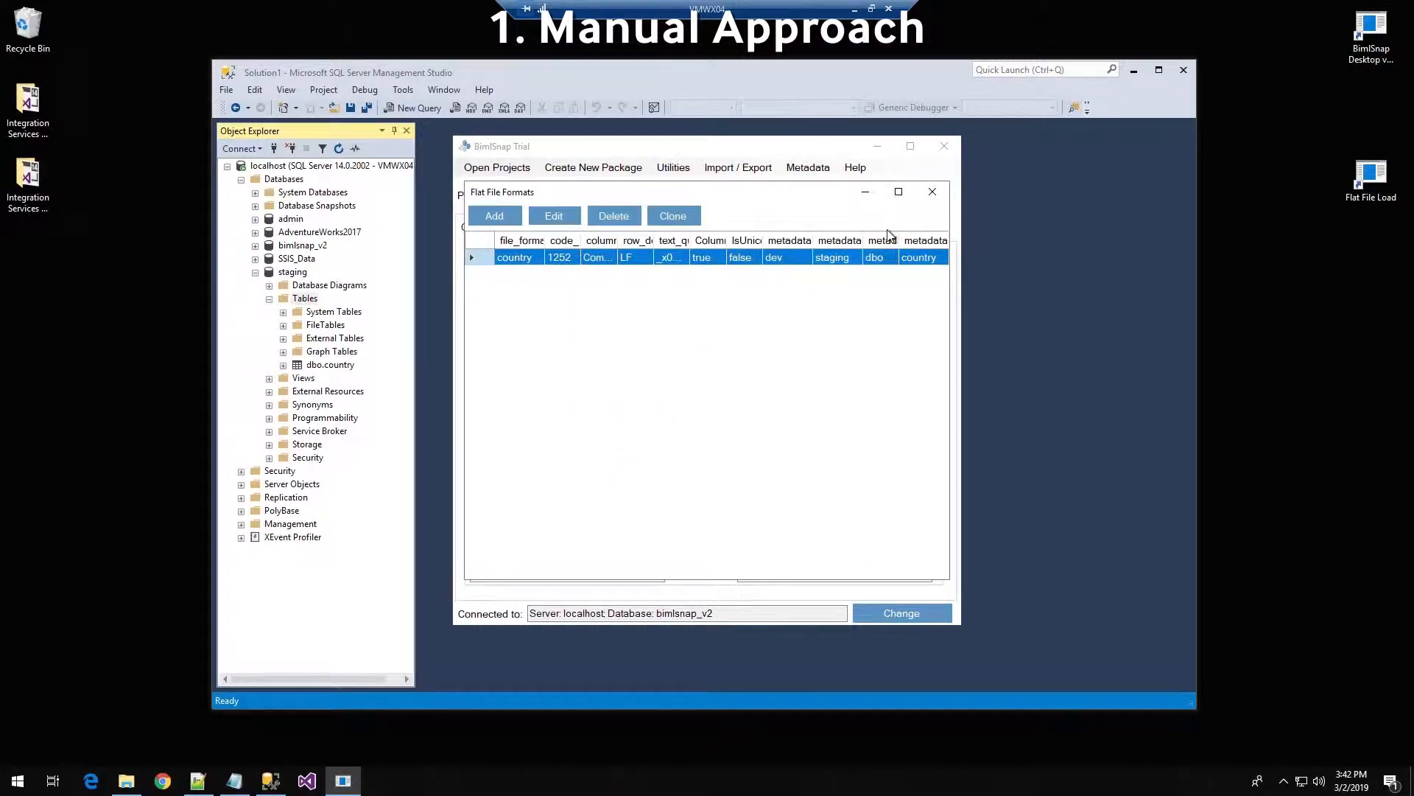
click(932, 191)
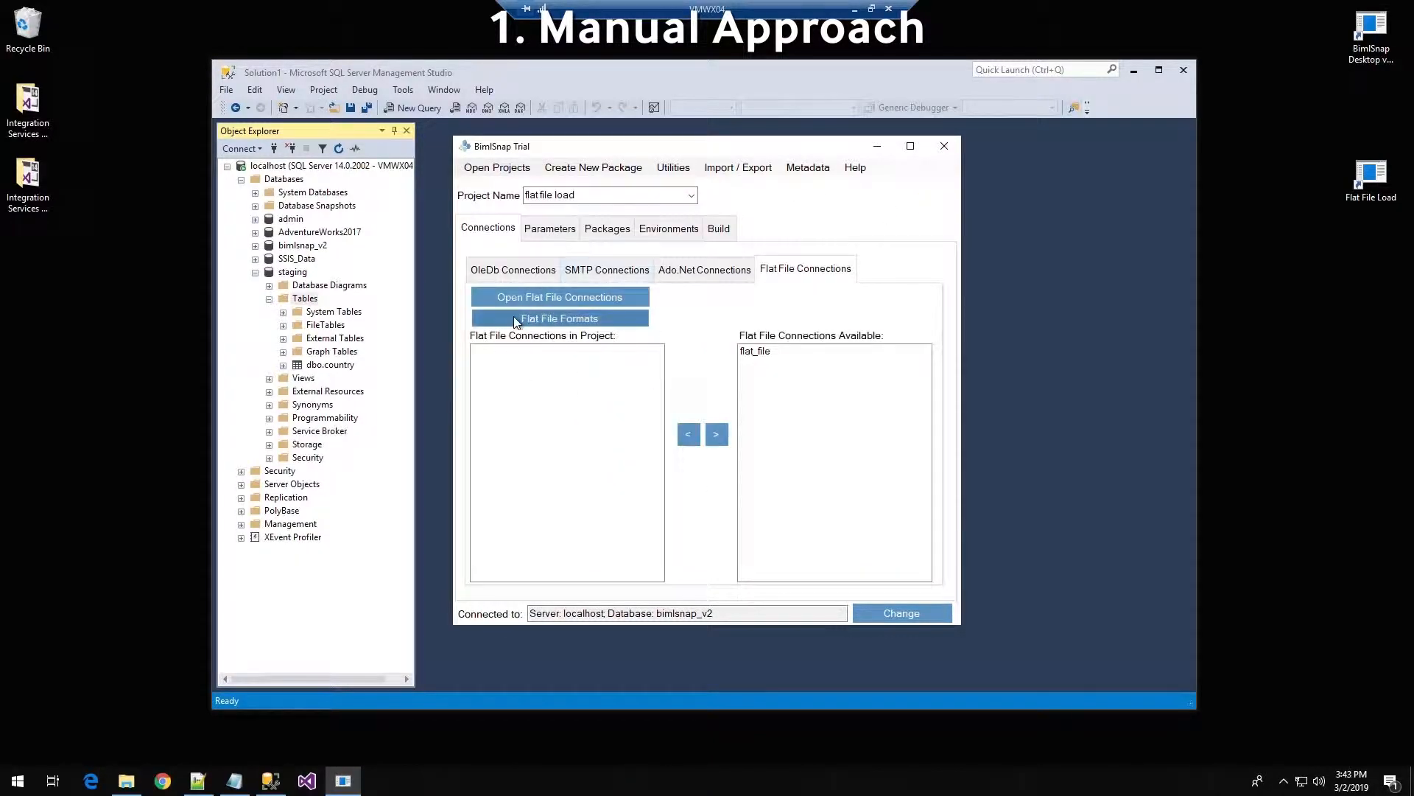
Open the flat_file connection for editing and check its connection name and file path.
click(540, 296)
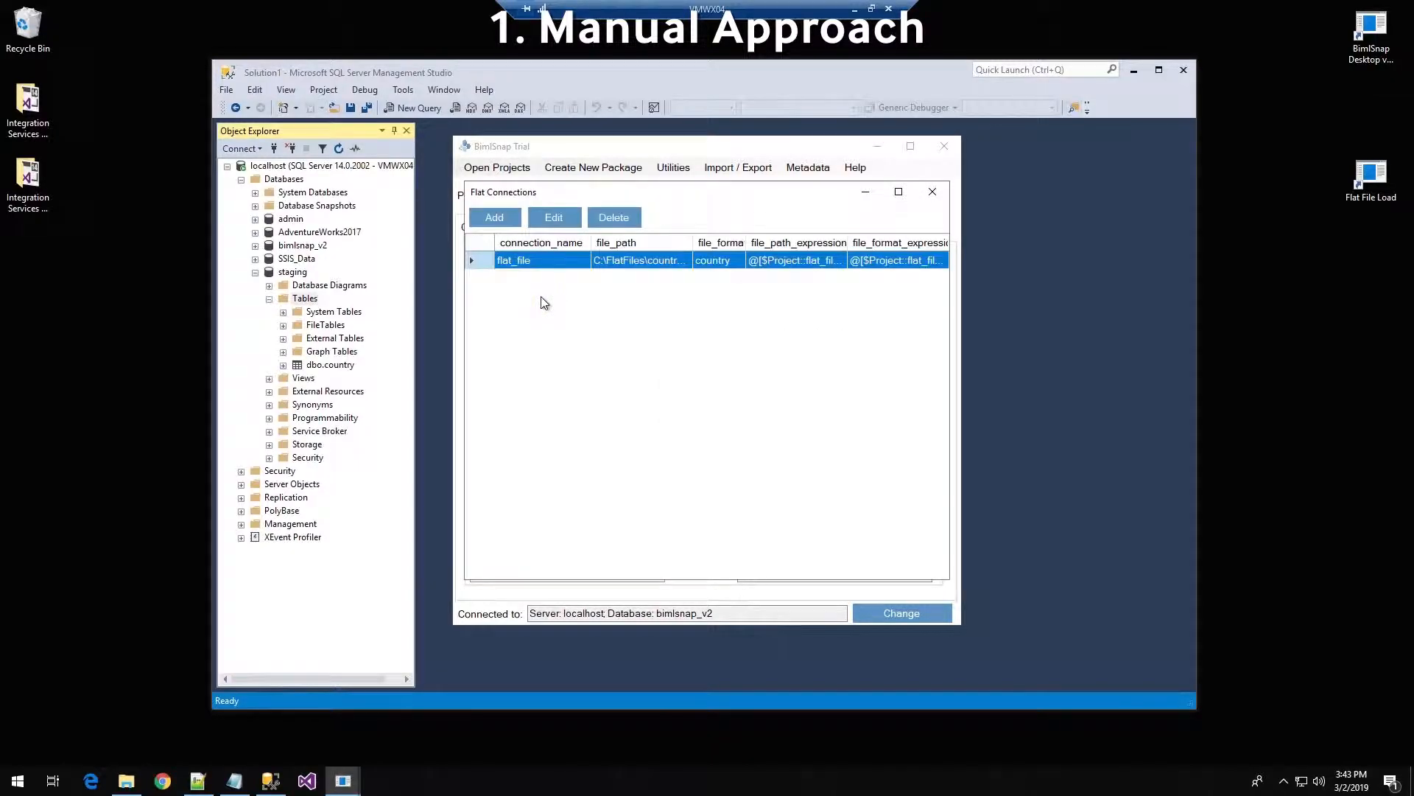
click(554, 217)
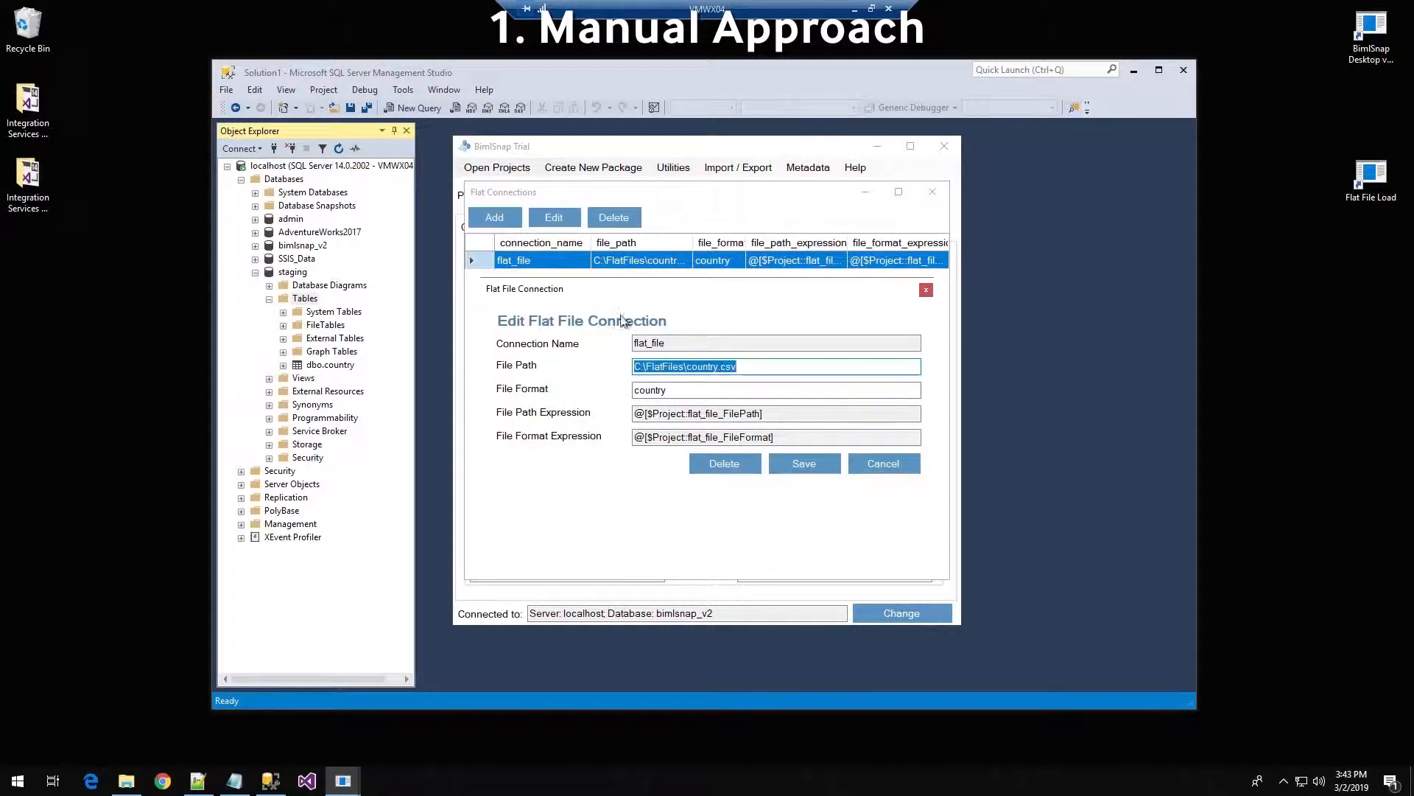
drag(678, 342, 602, 343)
click(763, 365)
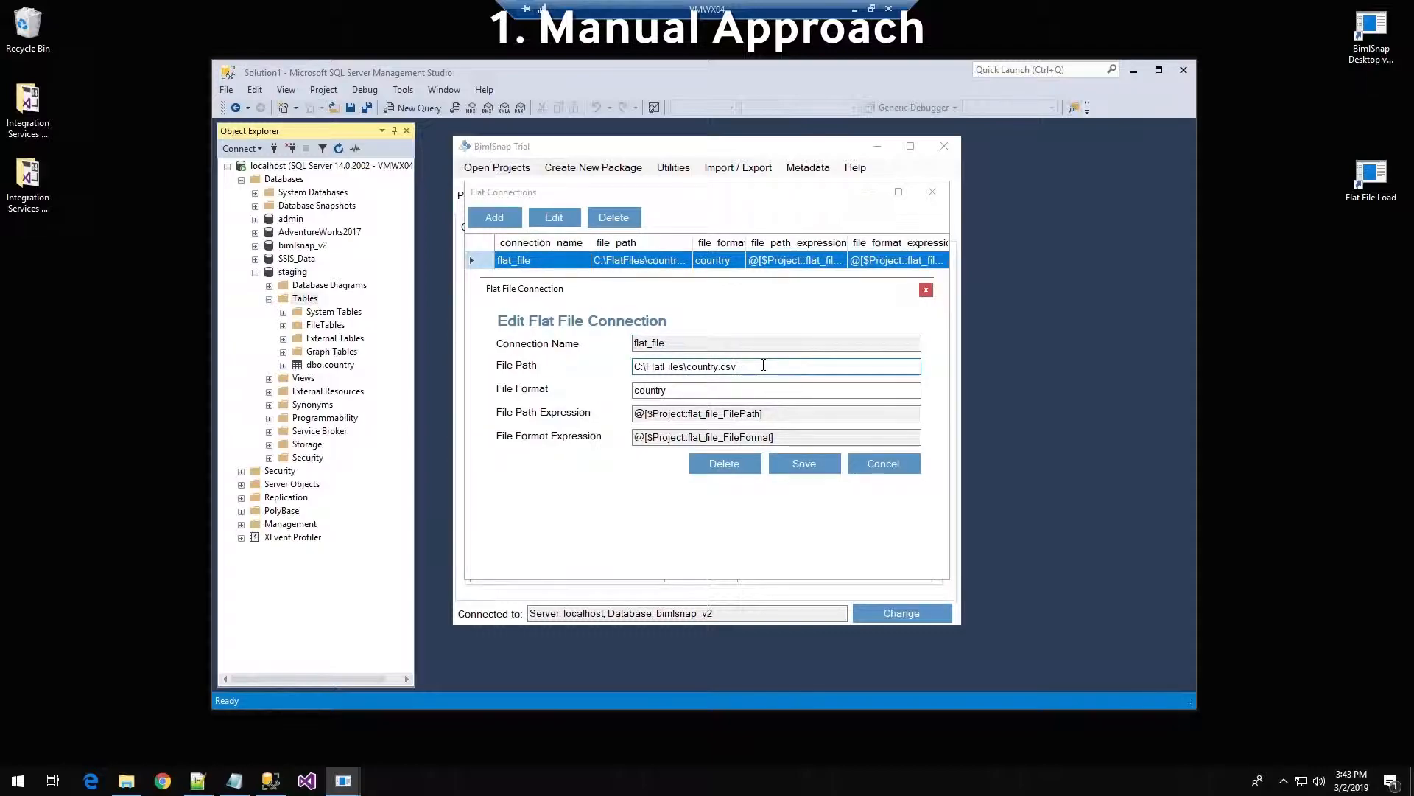
drag(729, 366, 601, 373)
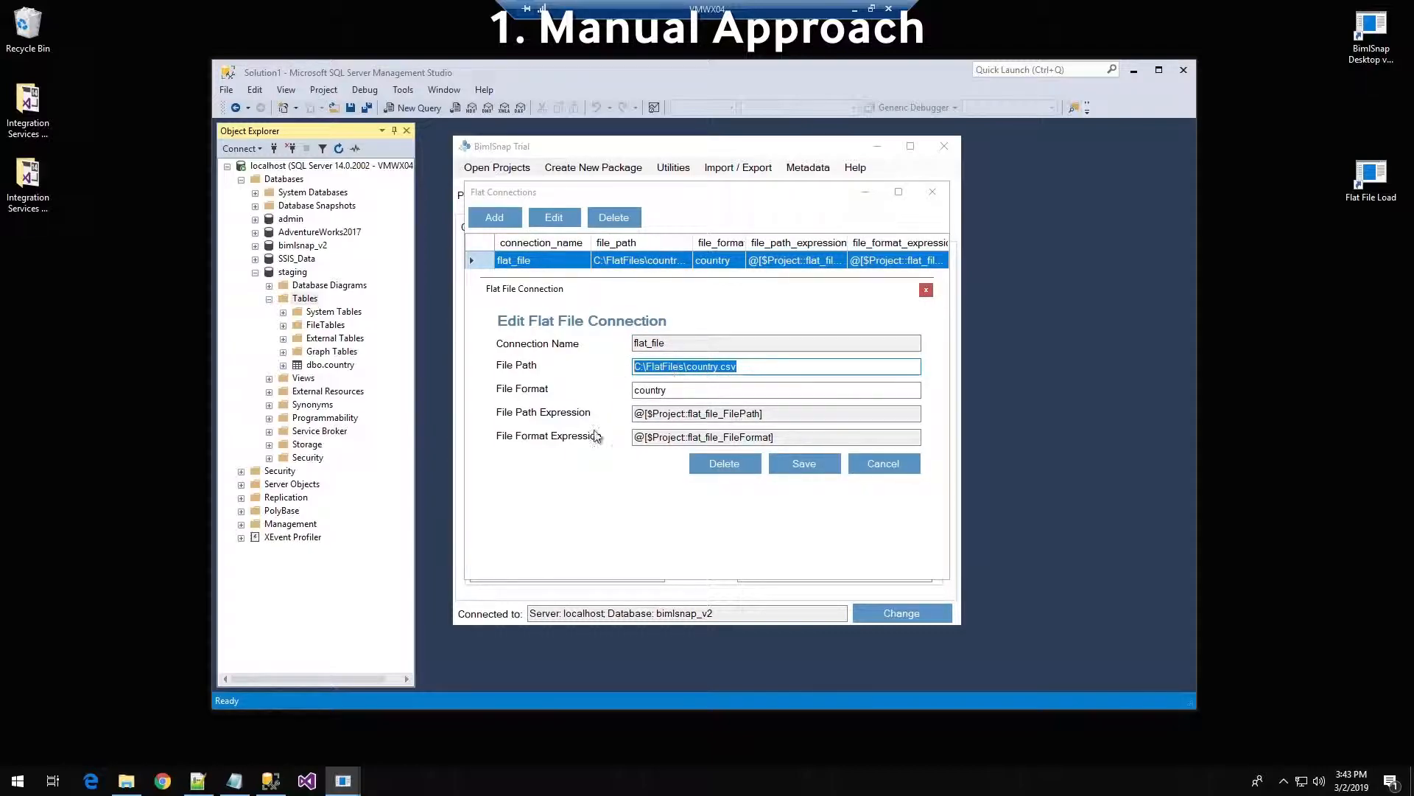
Check the FlatFiles folder in File Explorer for the CSV file's location and folder path, and minimize the window.
click(126, 780)
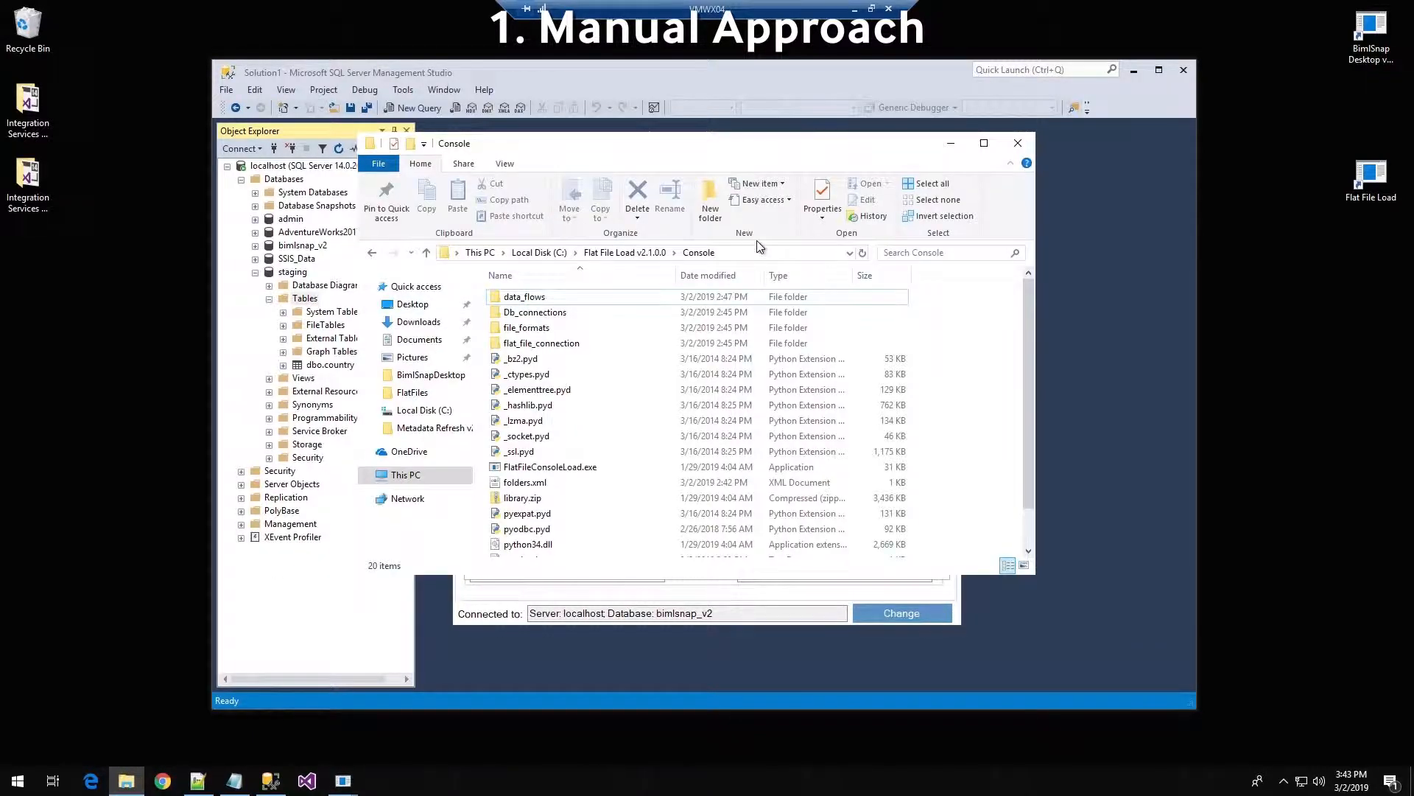
click(409, 392)
click(653, 253)
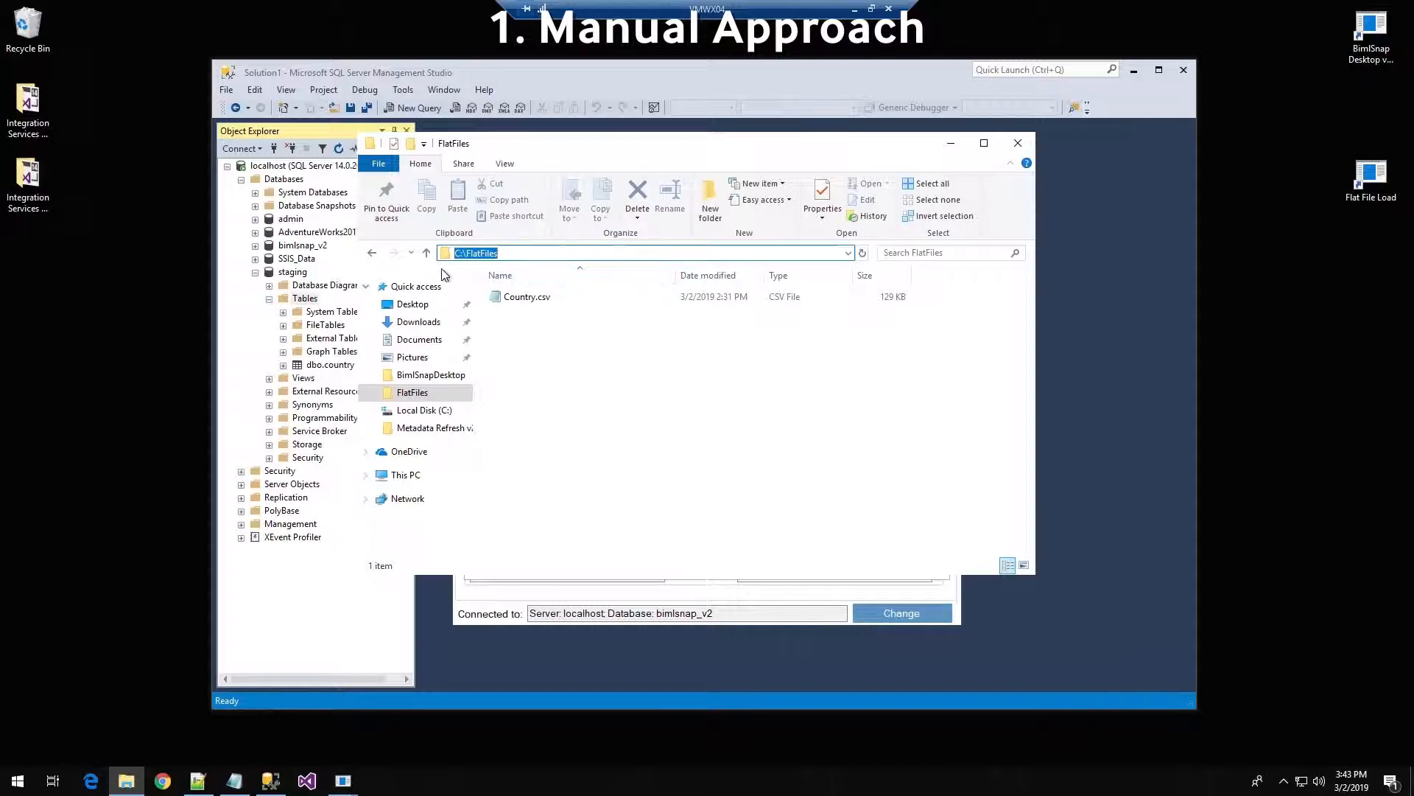
click(950, 144)
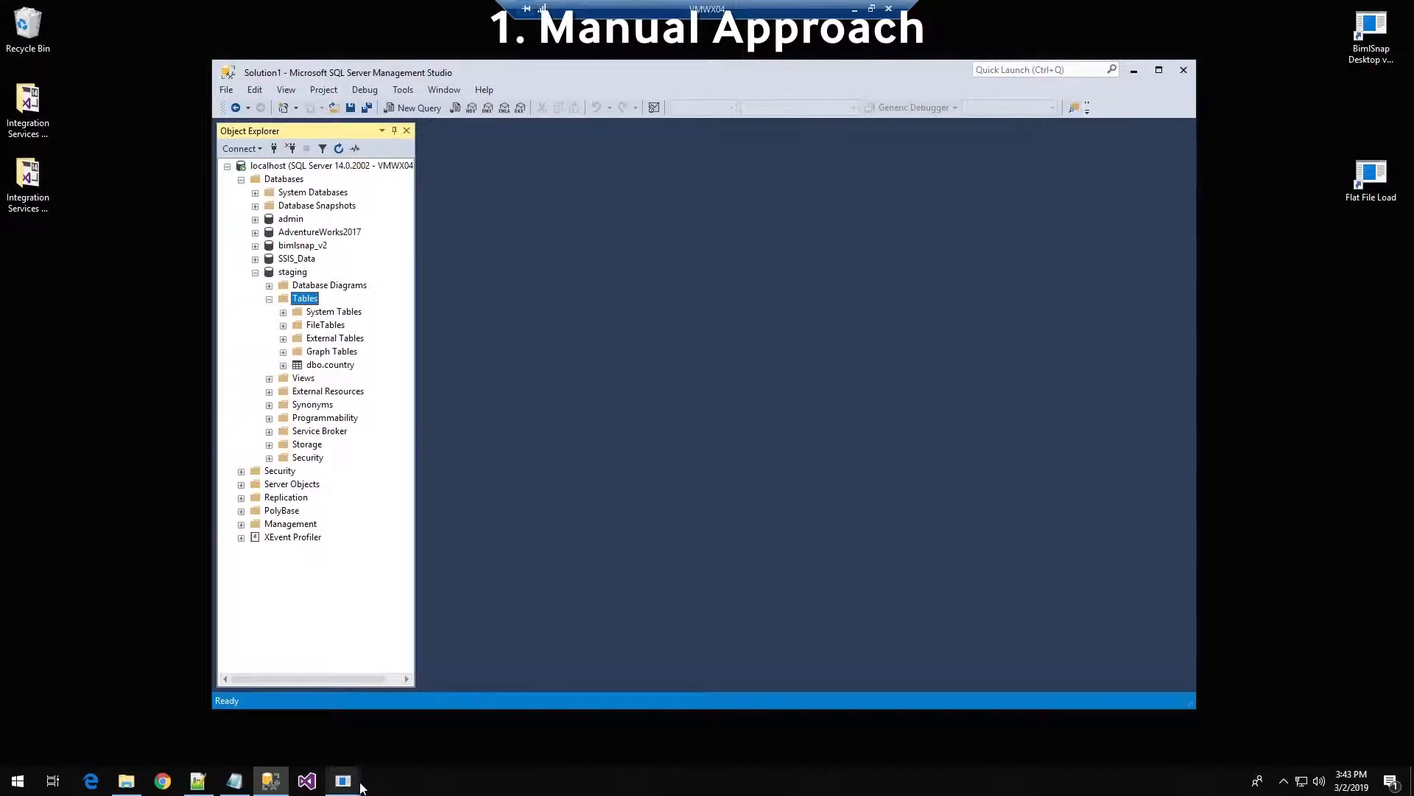
Return to BimlSnap, save the flat_file connection and add it to the project's flat file connections.
mouse_move(347, 780)
click(402, 725)
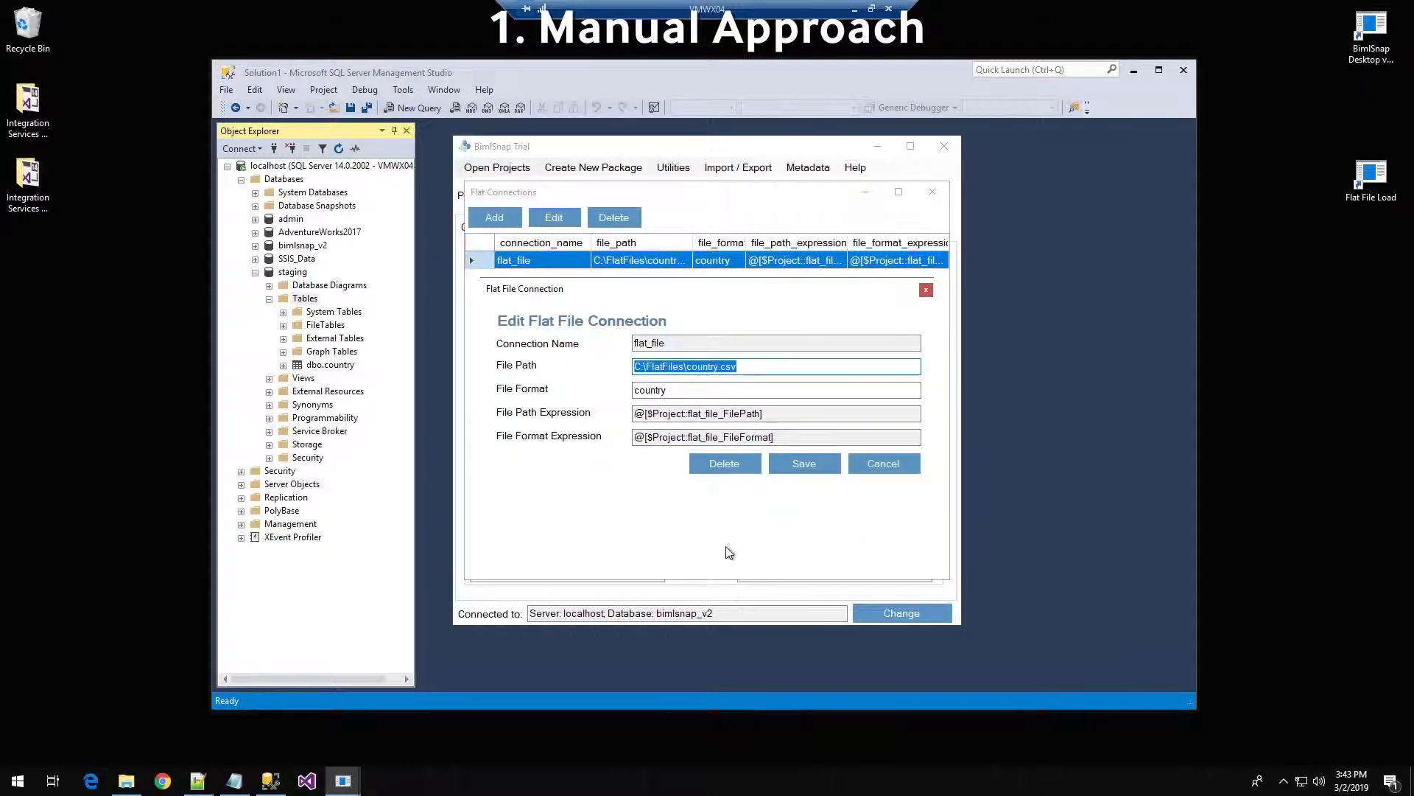
click(802, 461)
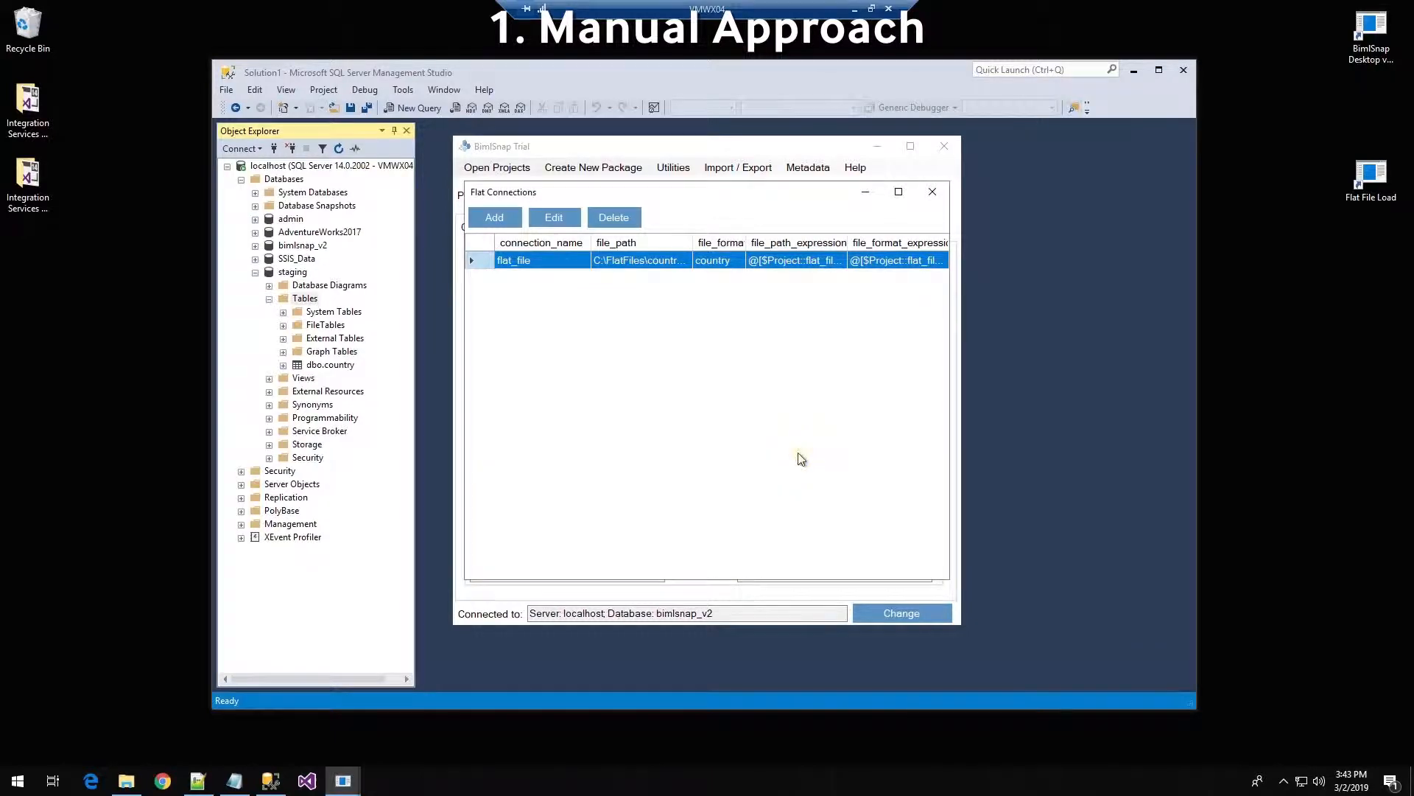
click(932, 192)
click(760, 353)
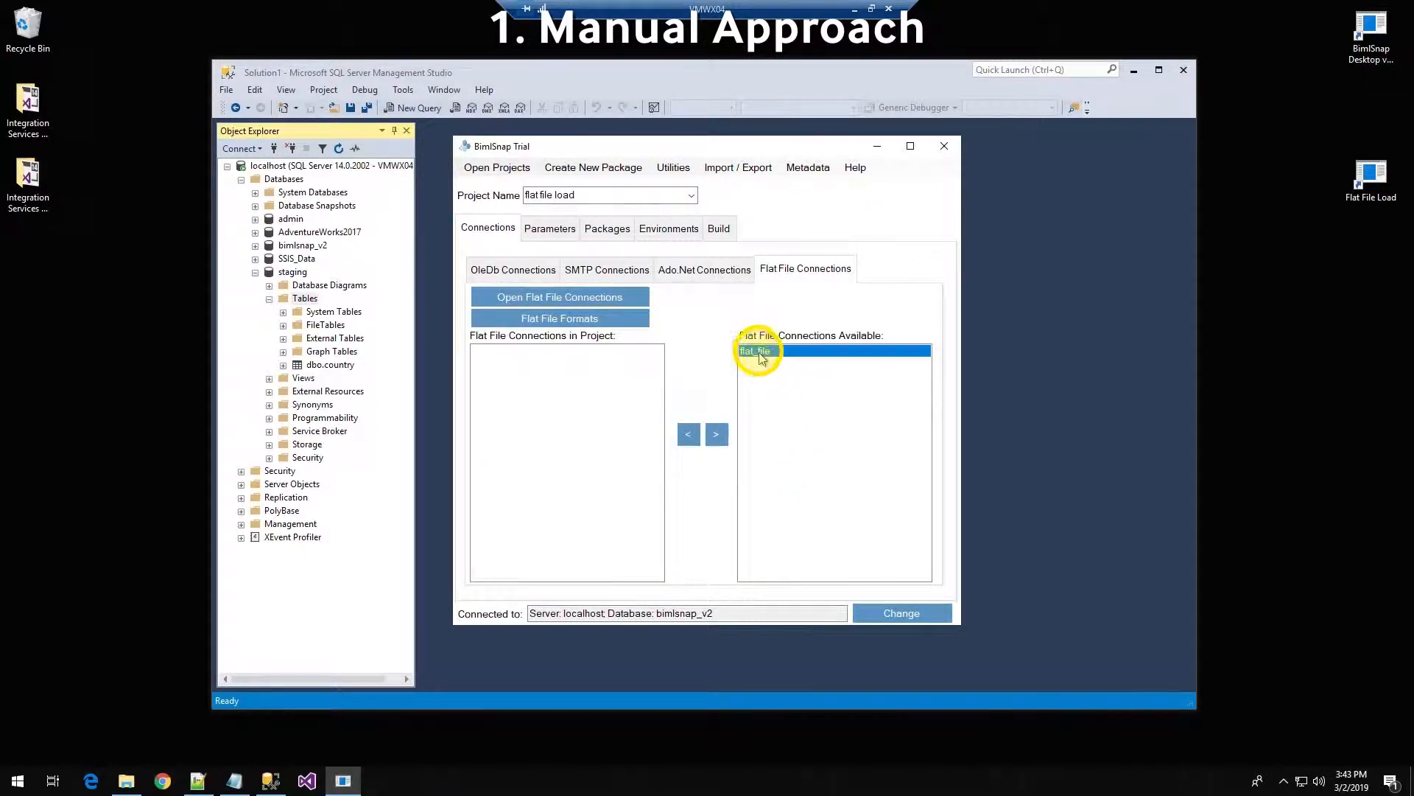
click(691, 438)
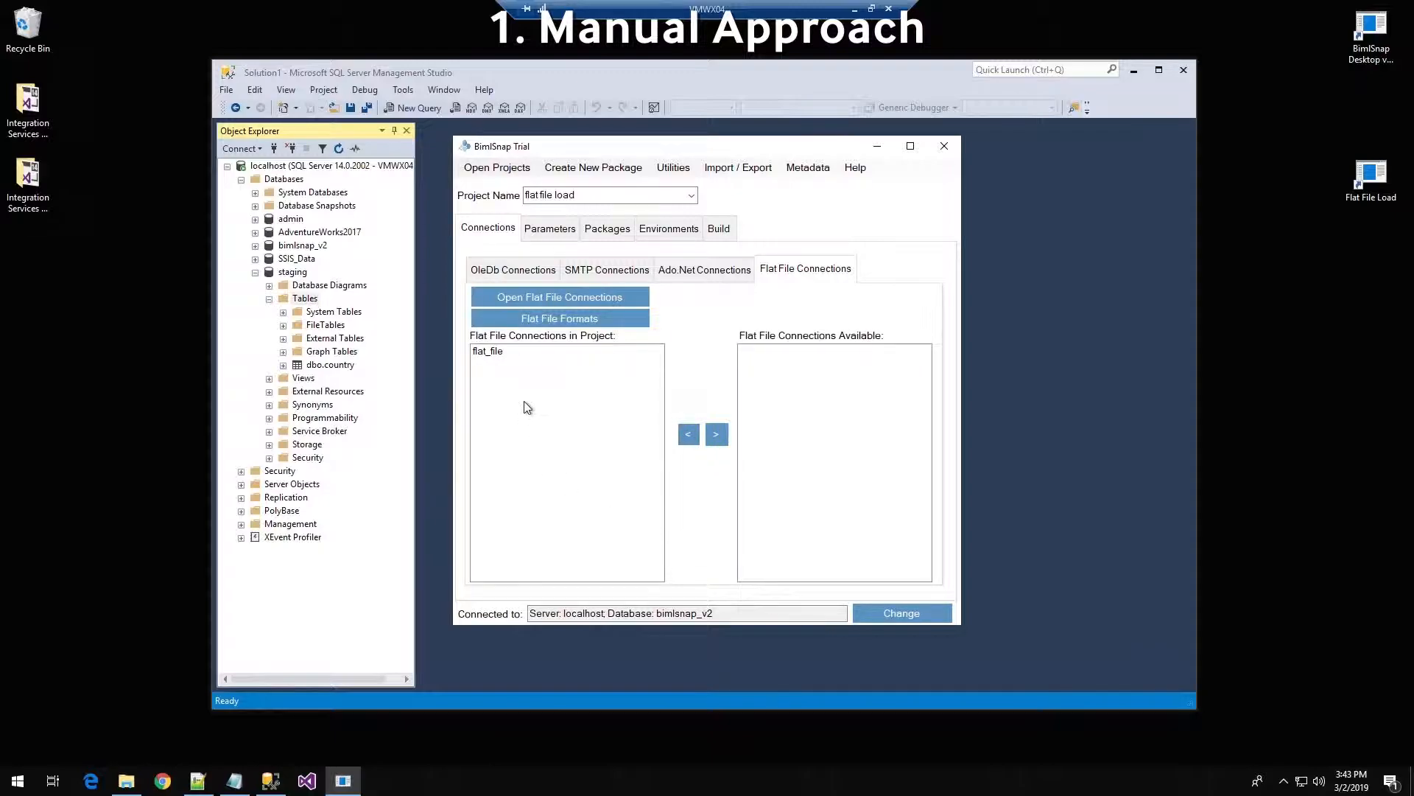
Check the country and SSIS_Data entries among the project's OleDb connections.
click(514, 273)
click(486, 351)
click(493, 361)
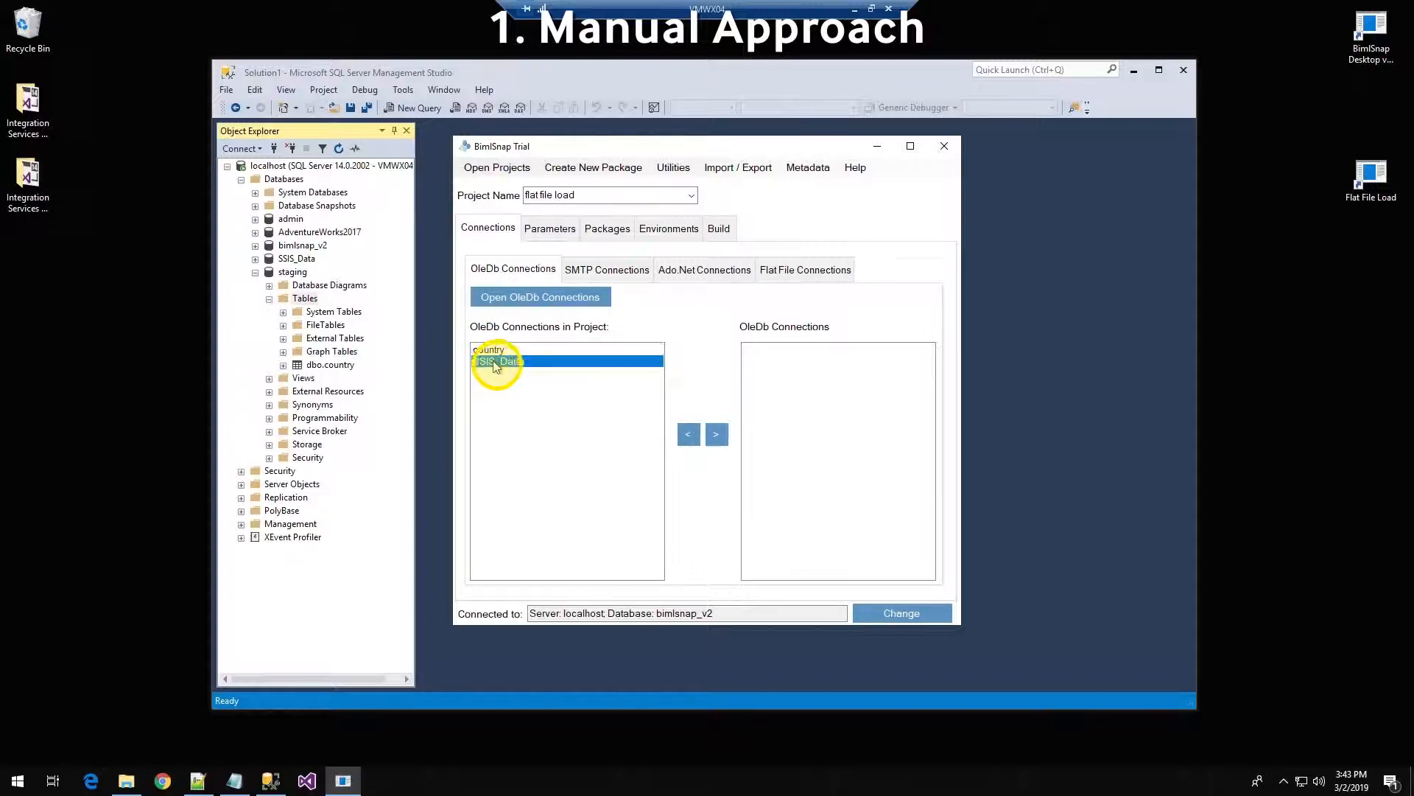
Examine the full list of parameters with their values and references, and bring up the project's packages.
click(555, 227)
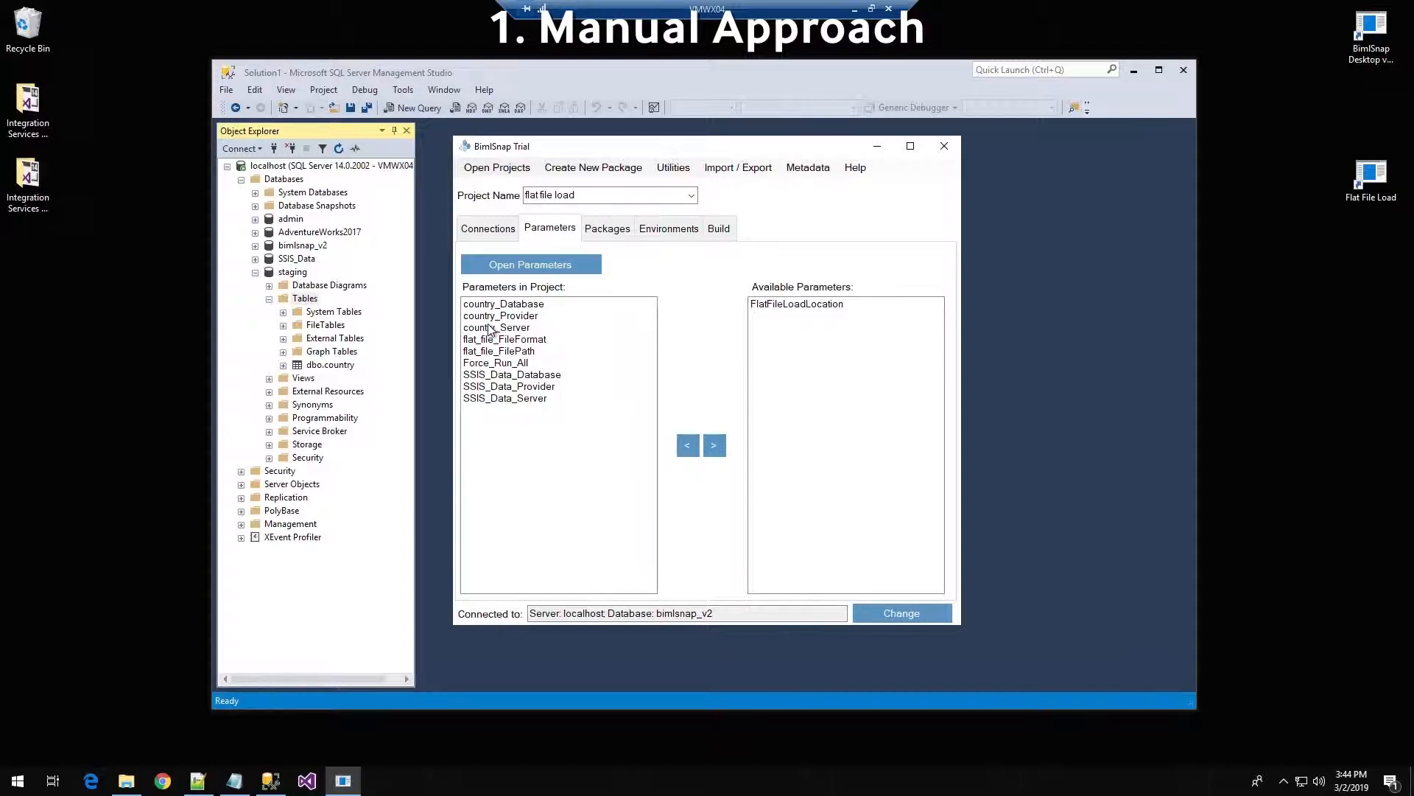
click(523, 263)
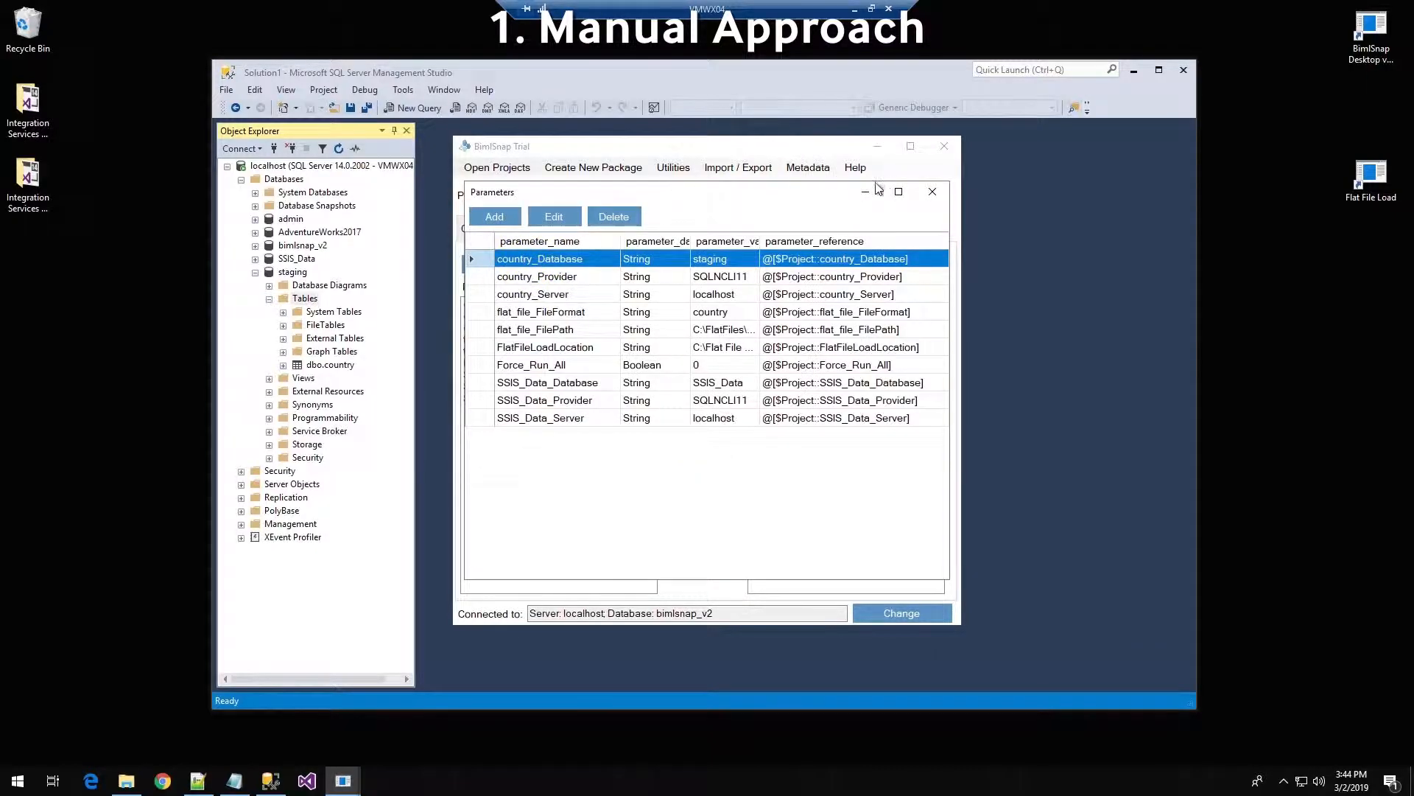
click(898, 191)
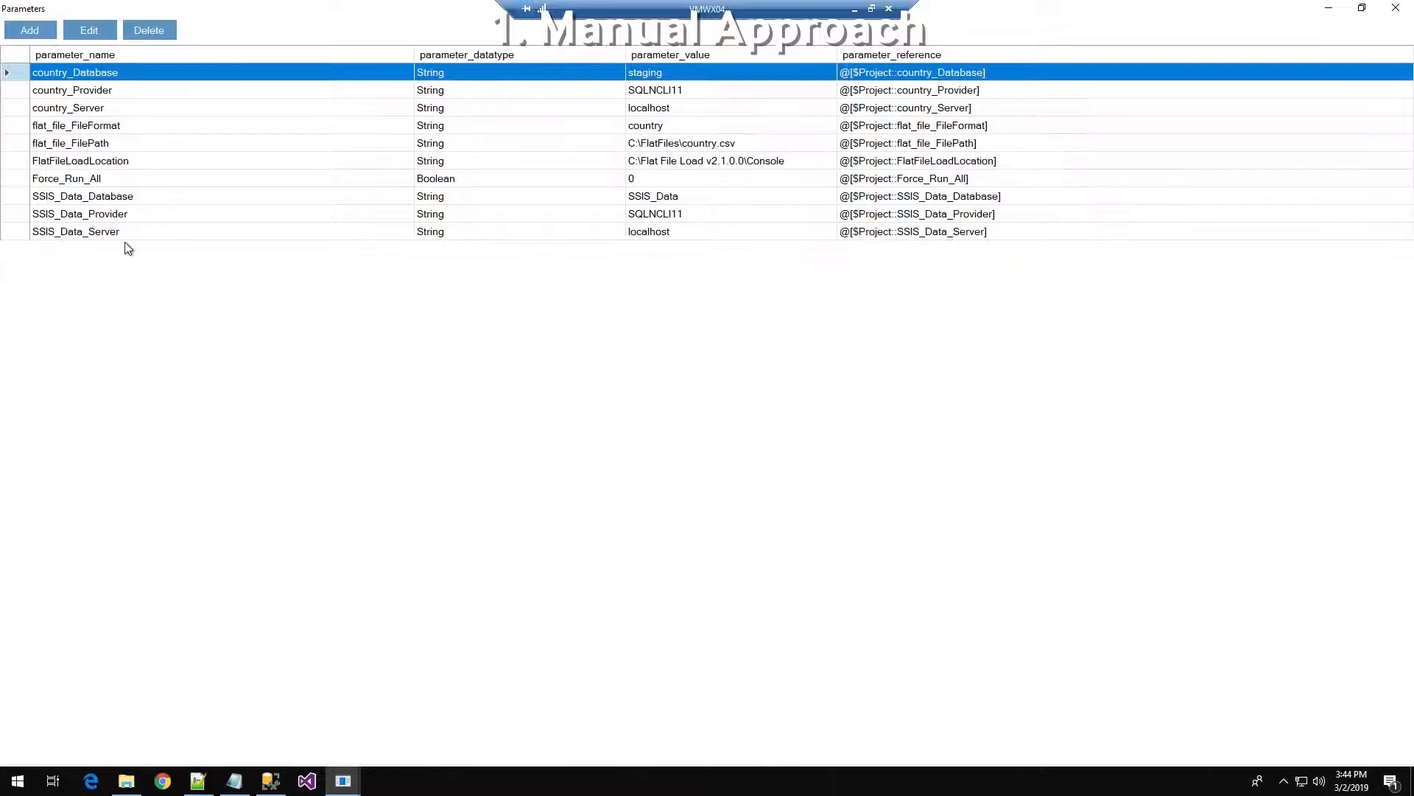
click(1392, 11)
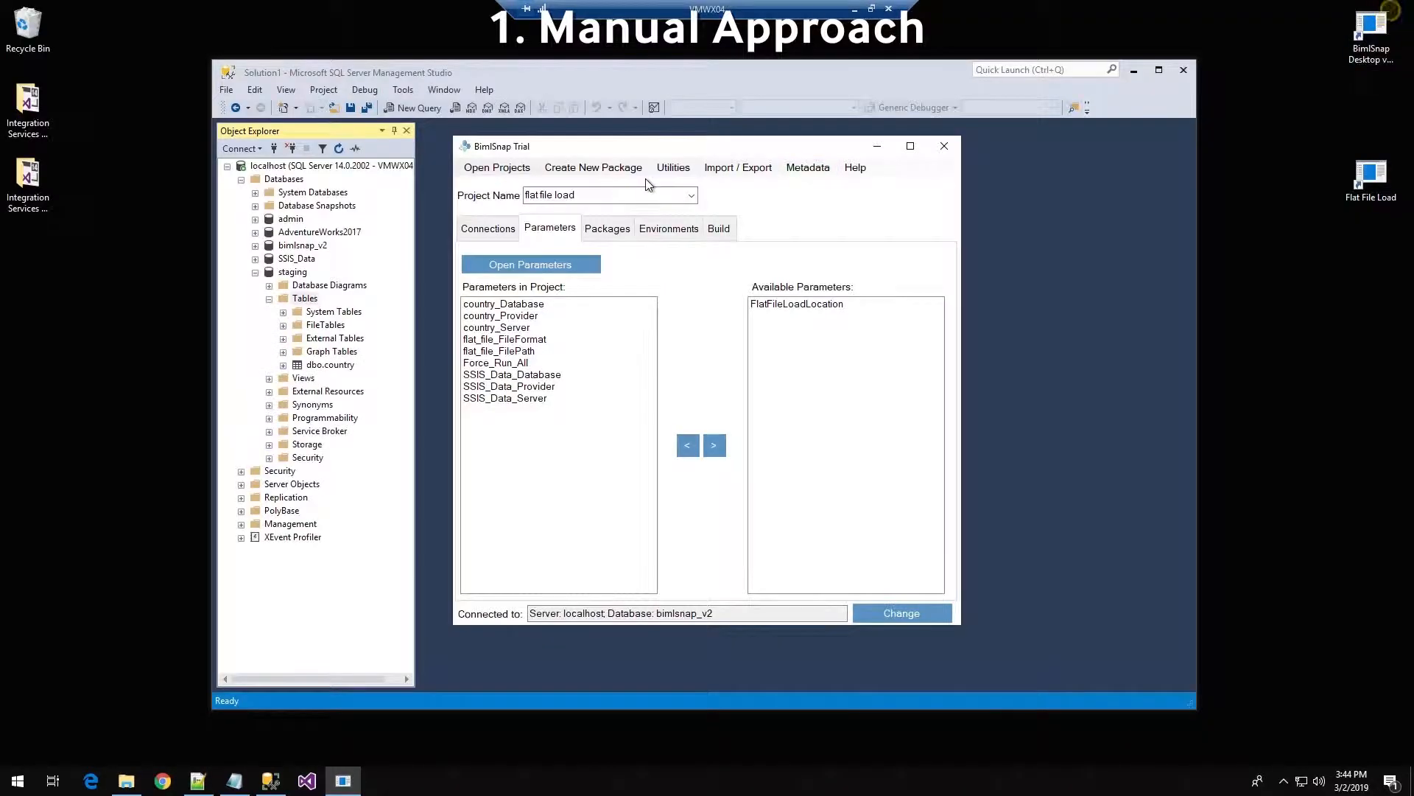
click(499, 240)
click(545, 230)
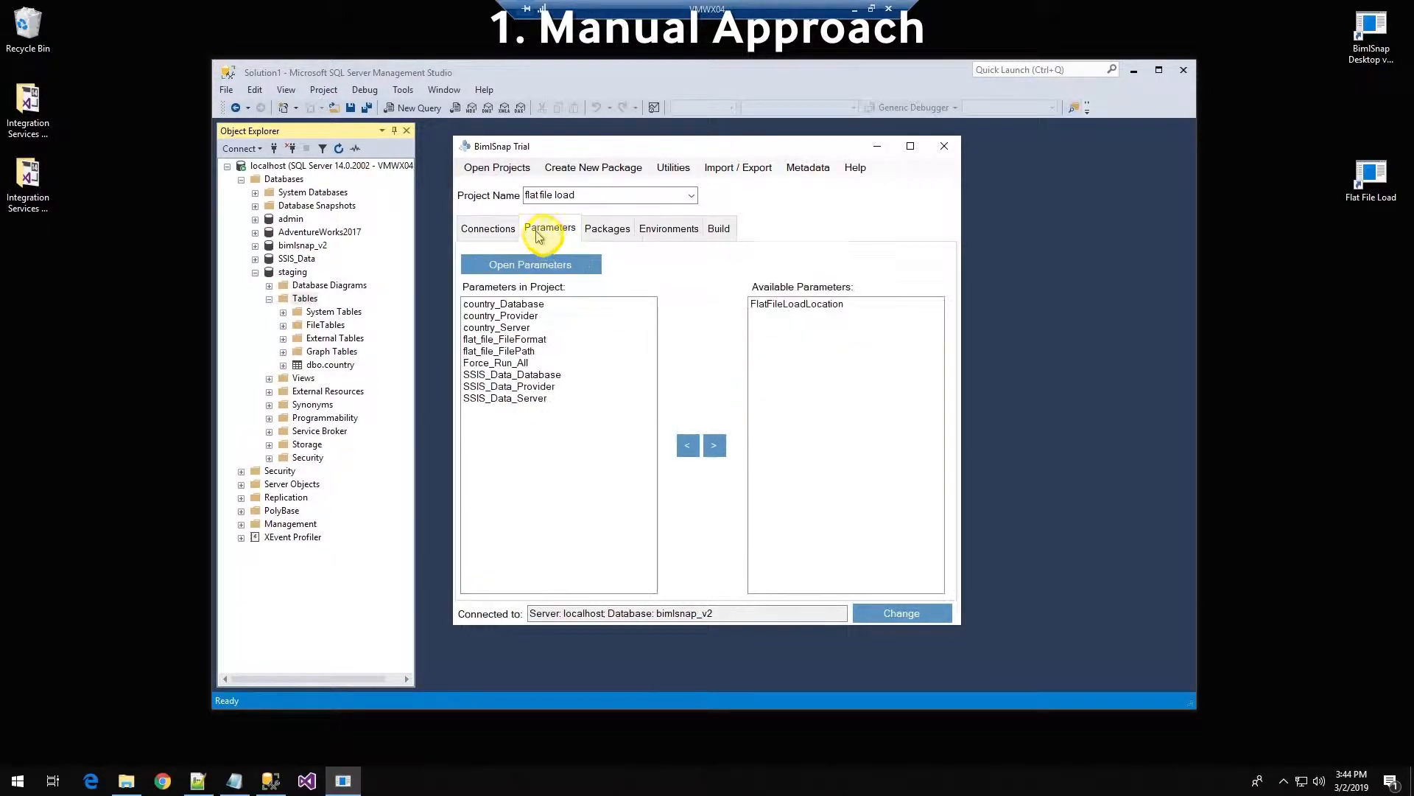
click(612, 230)
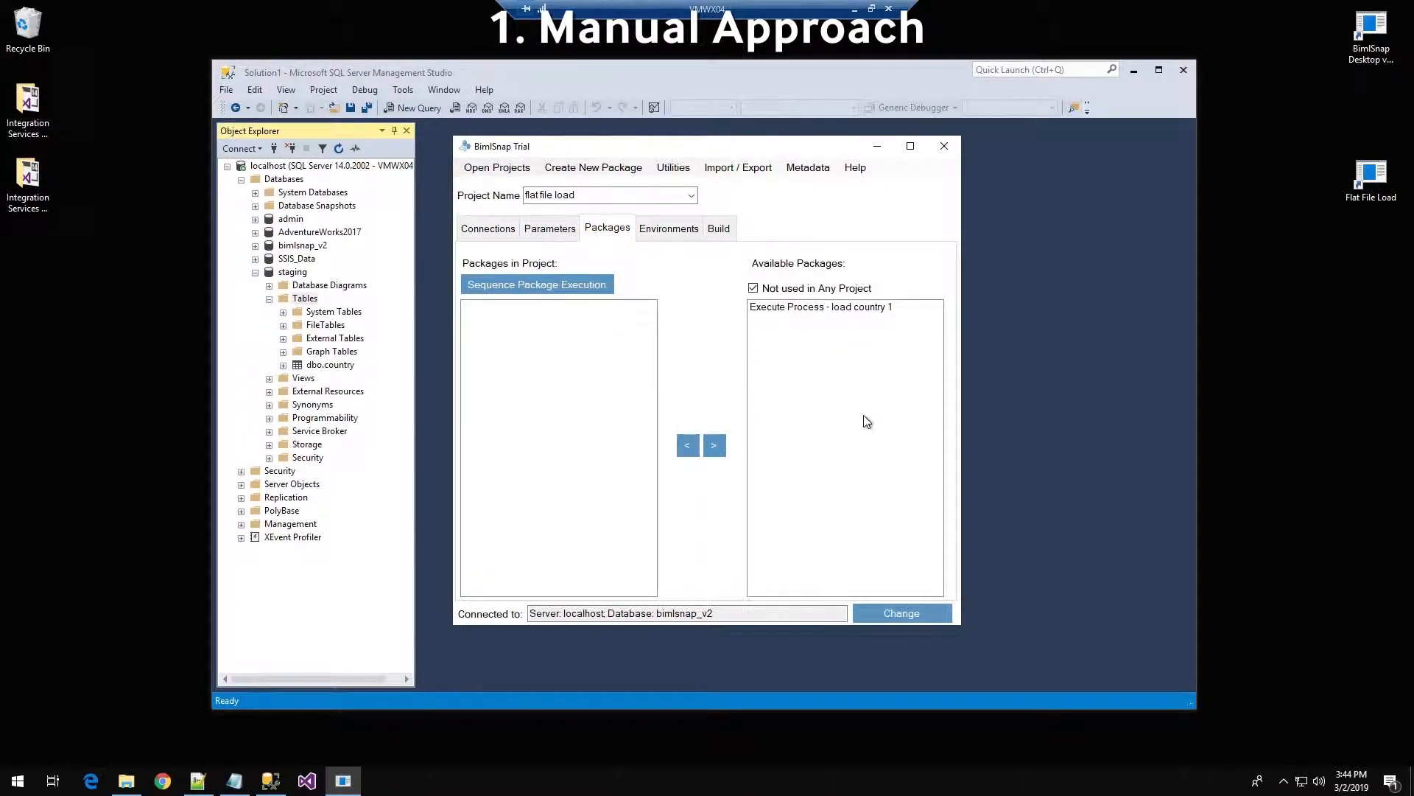
Start a new data flow package with the qualifier FF to STG and flat_file | Flat Files as the source connection.
click(576, 172)
click(584, 189)
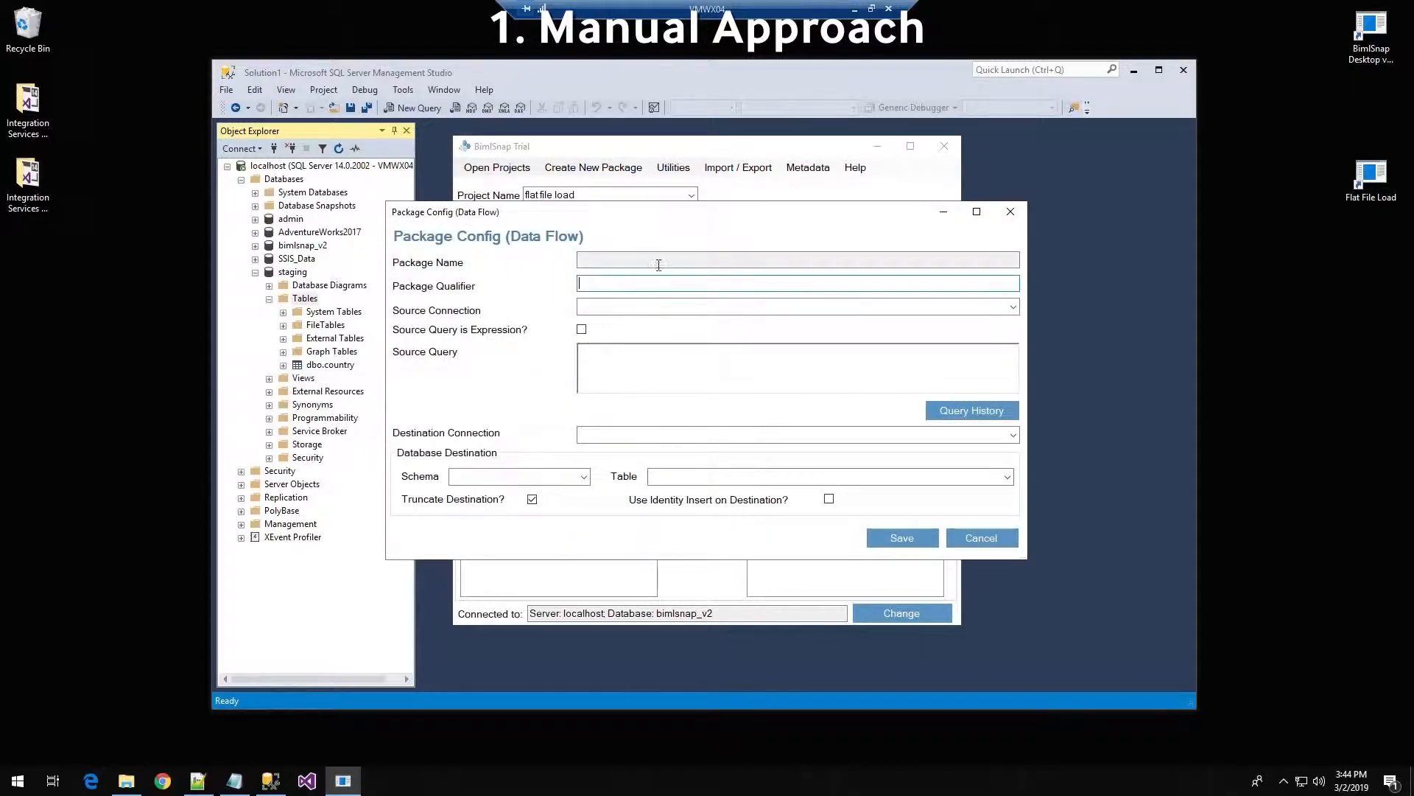
text(FF to STG)
key(Tab)
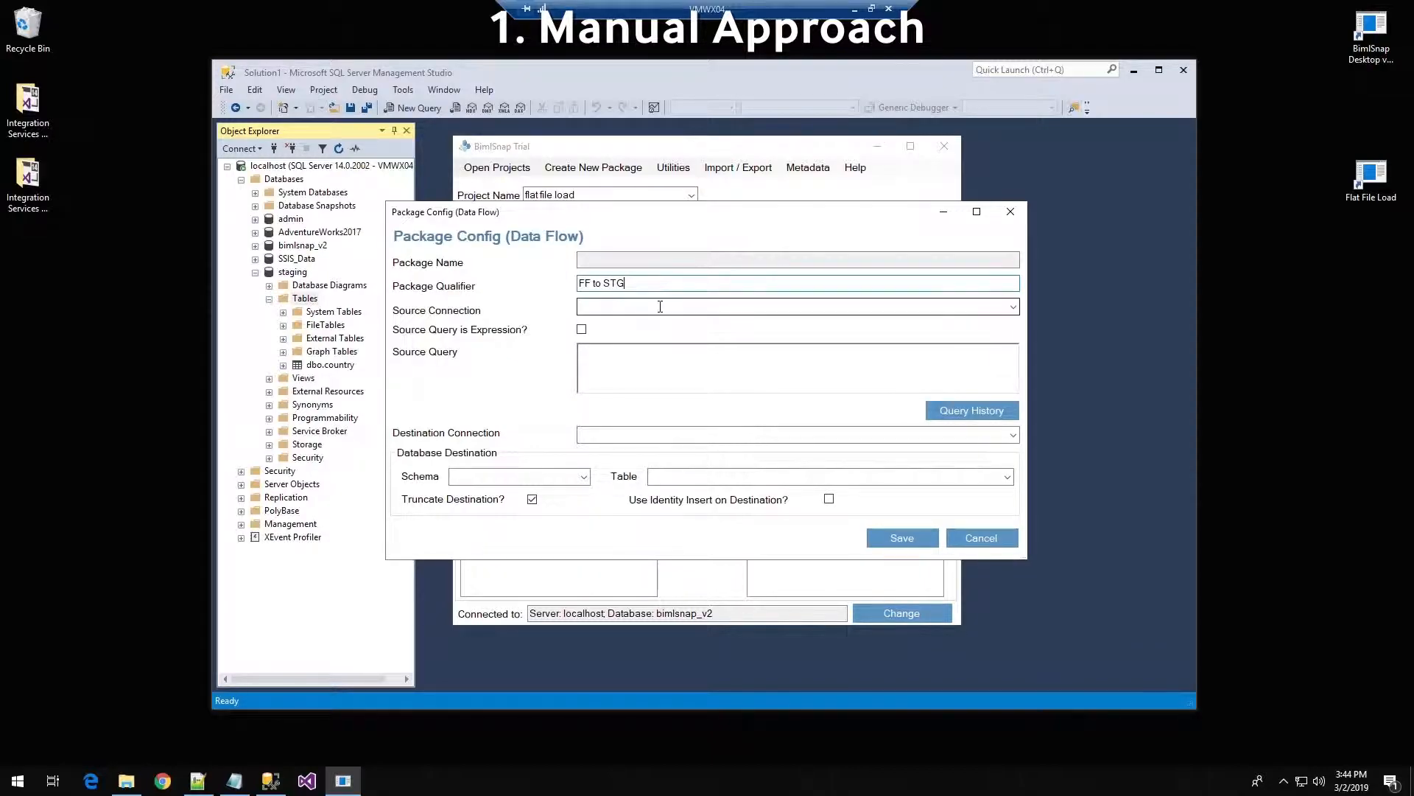
click(1013, 306)
click(662, 346)
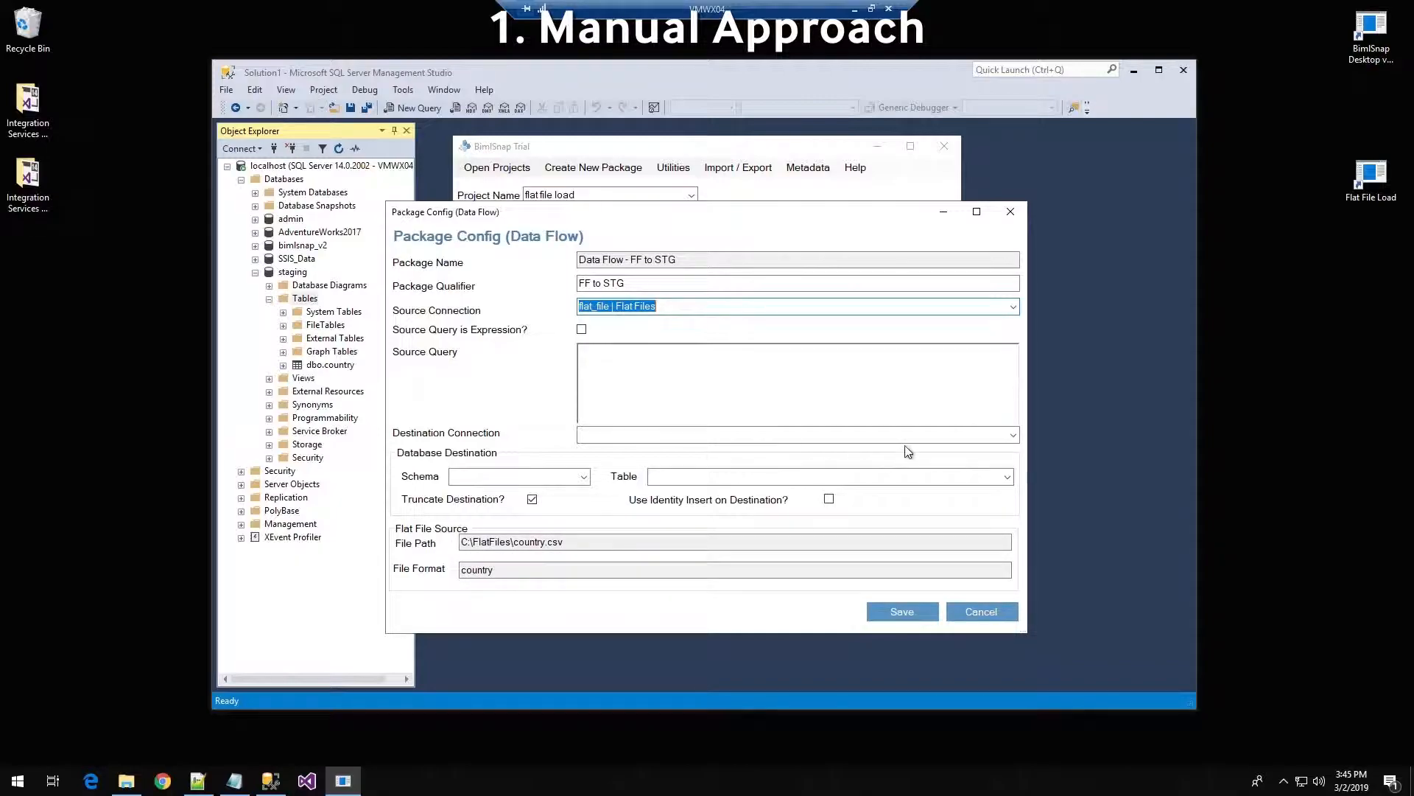
Set the package's destination to the country | OleDb connection, schema dbo and table country, and save the package.
click(1012, 435)
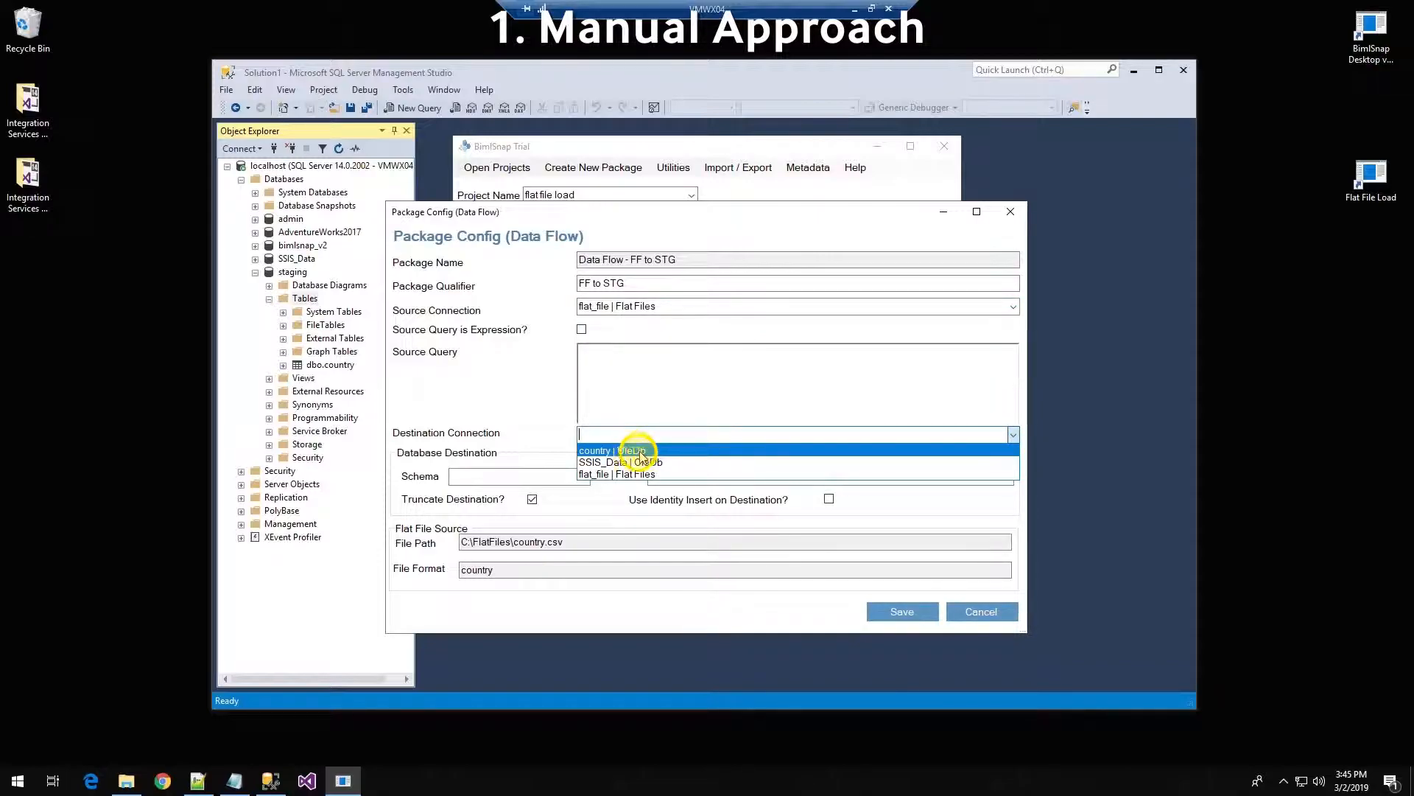
click(641, 452)
click(584, 478)
click(578, 492)
click(1007, 477)
click(727, 492)
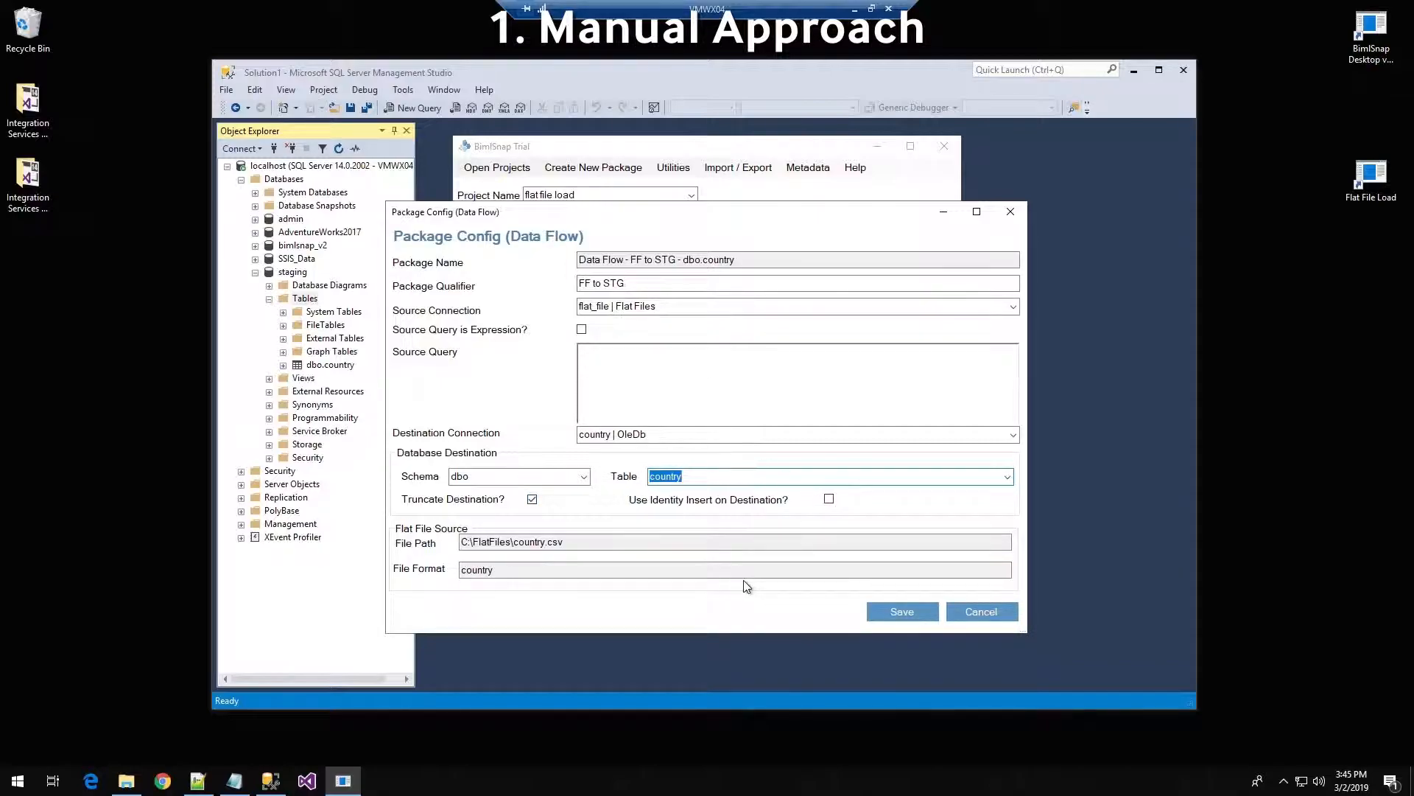
click(906, 612)
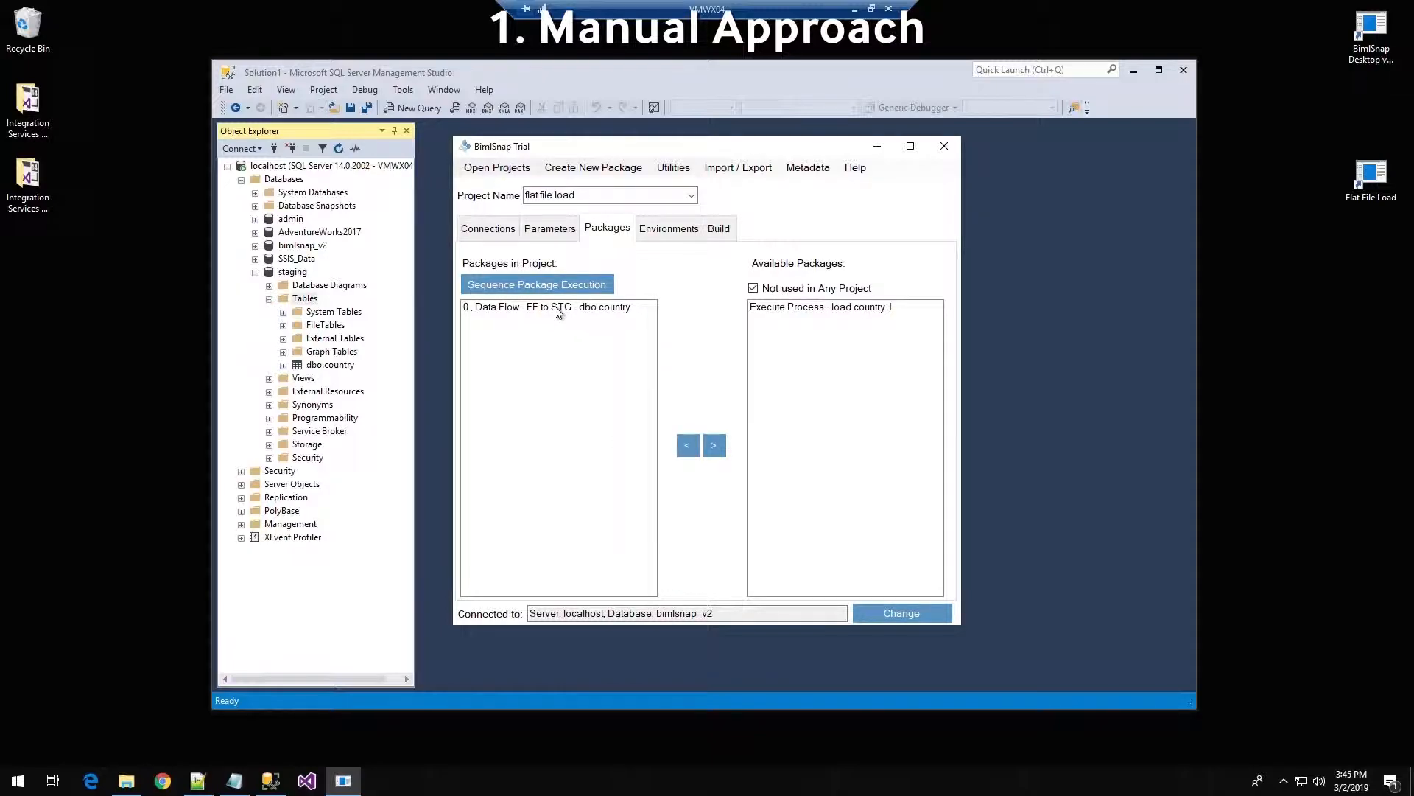
Build the flat file load project.
click(718, 229)
click(632, 315)
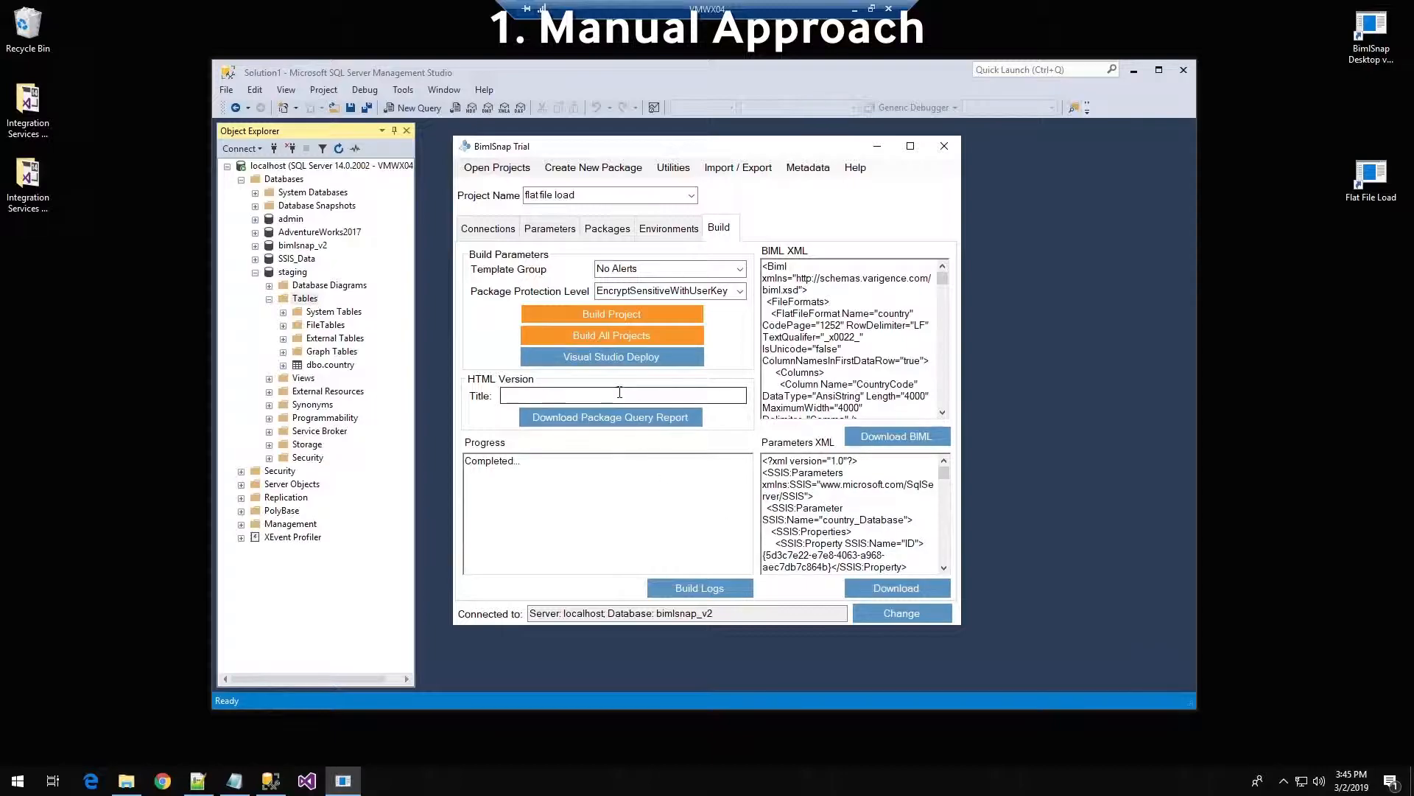
Add the available Run All - flat file load package to the project and build the project again.
click(608, 229)
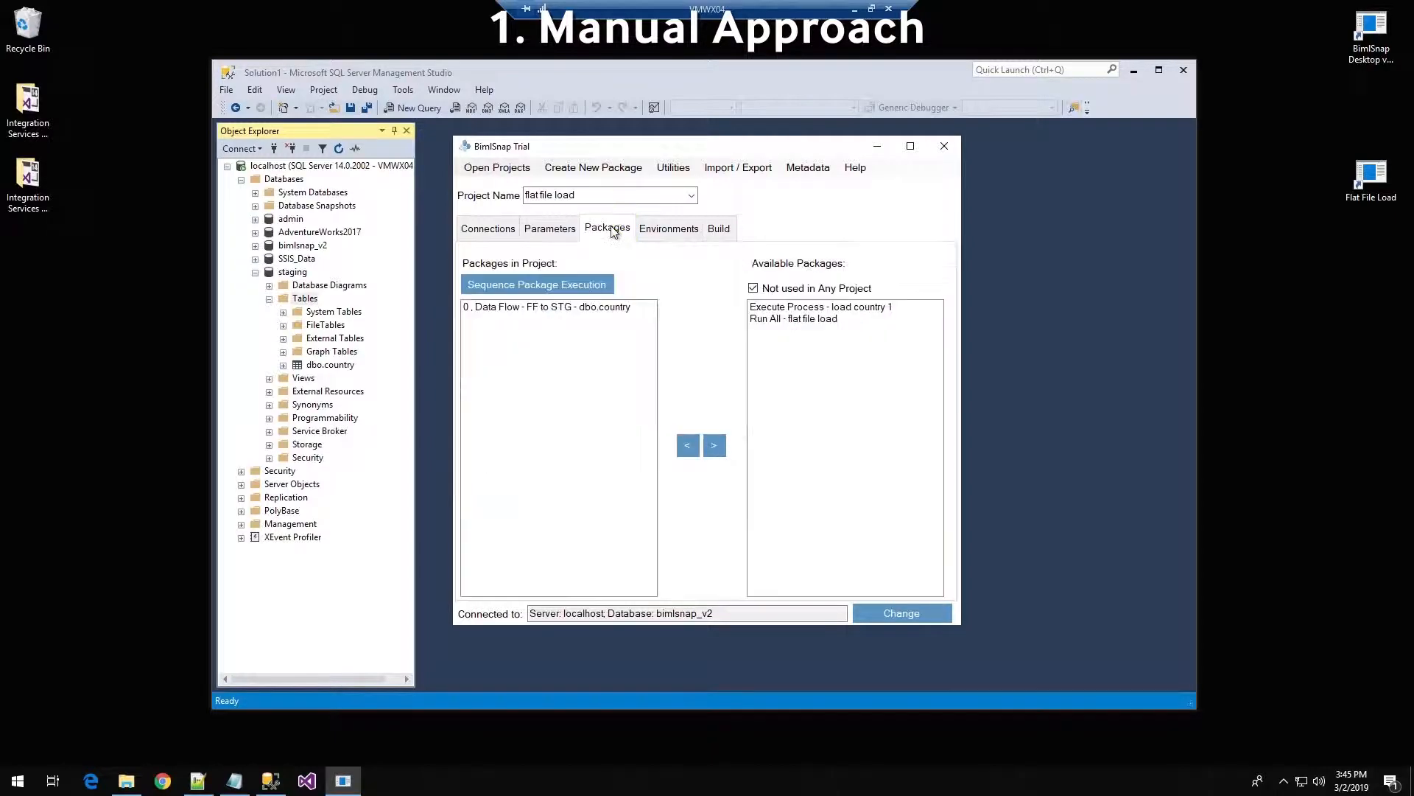
click(809, 321)
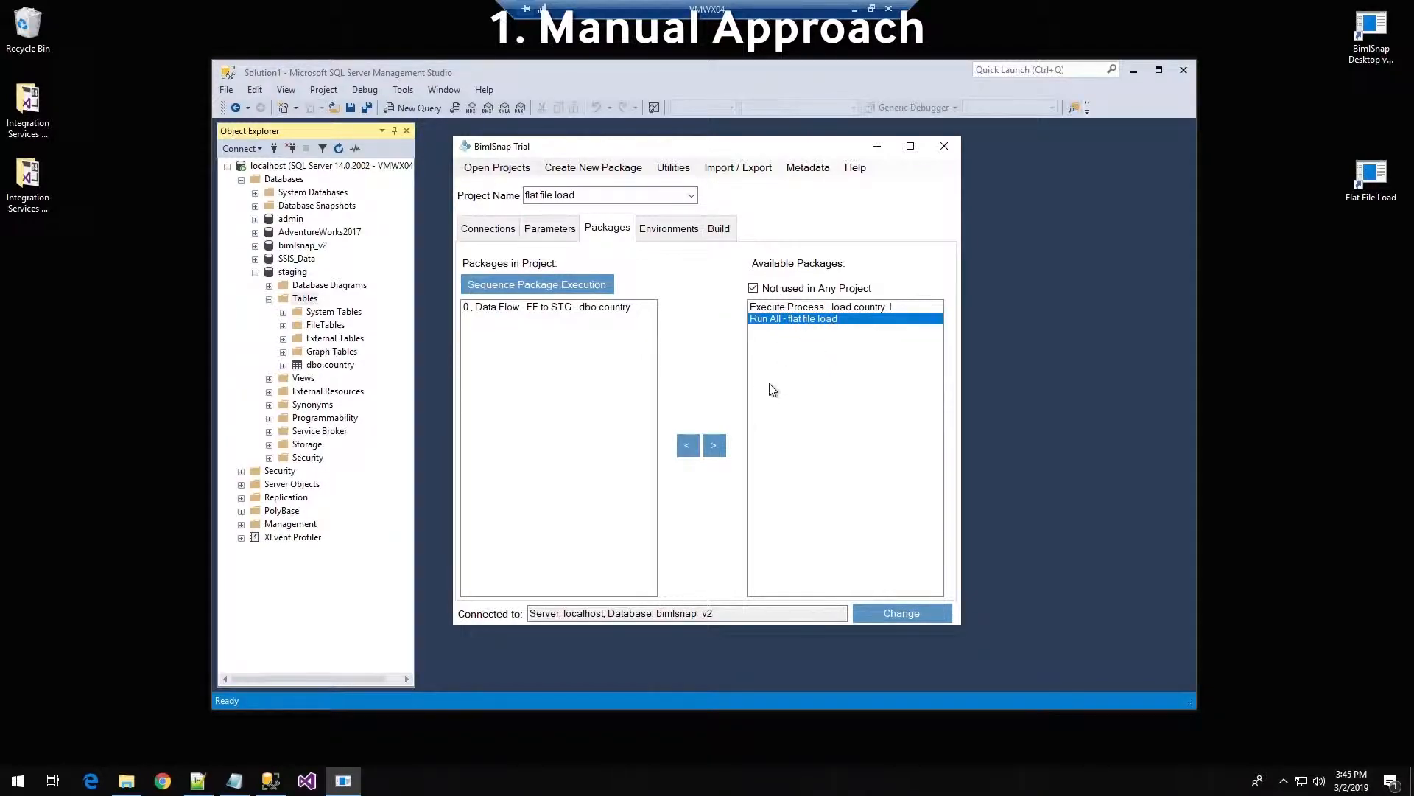
click(689, 445)
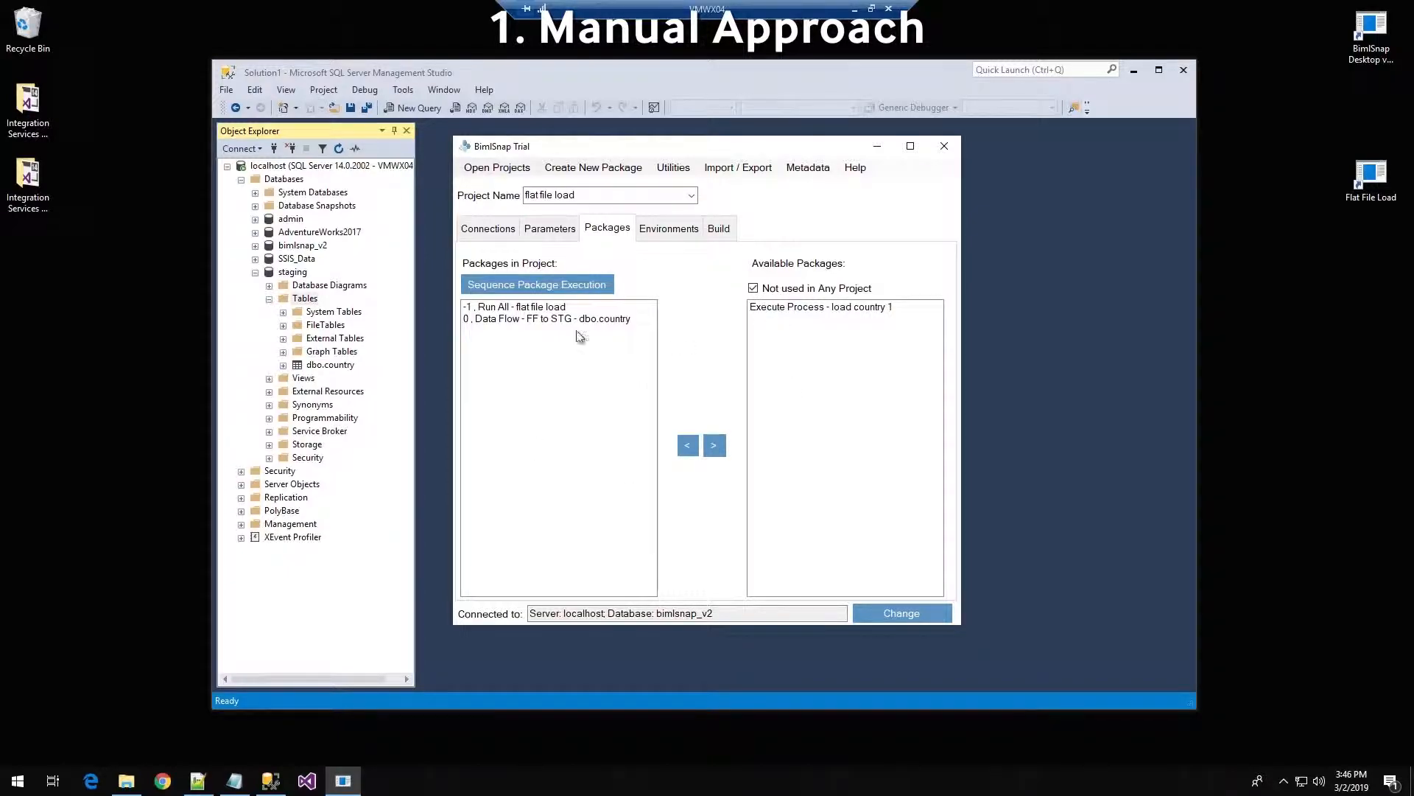
click(727, 230)
click(643, 313)
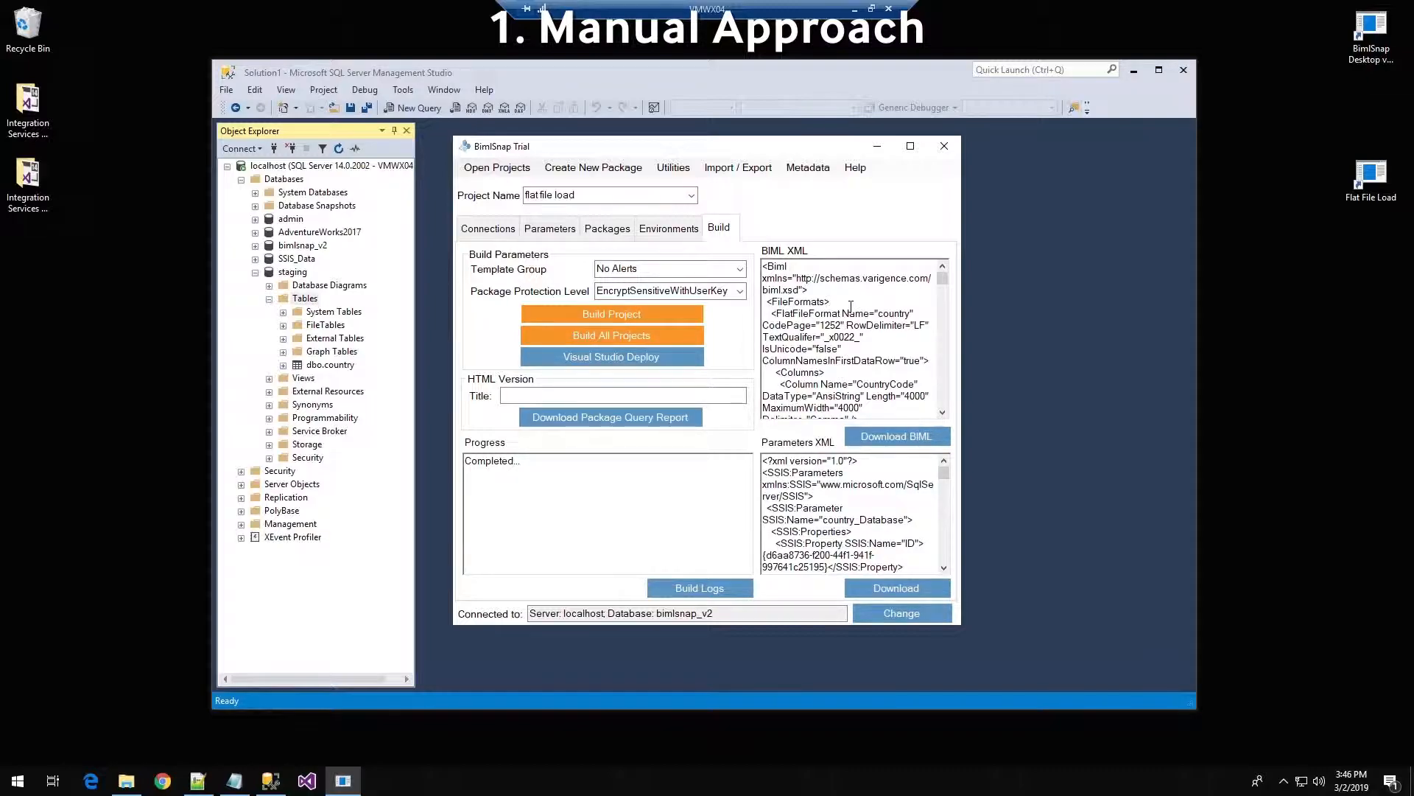
Open the Visual Studio deployment tool, connect to bimlsnap_v2 on localhost with Windows Authentication, and select the flat file load project.
click(617, 361)
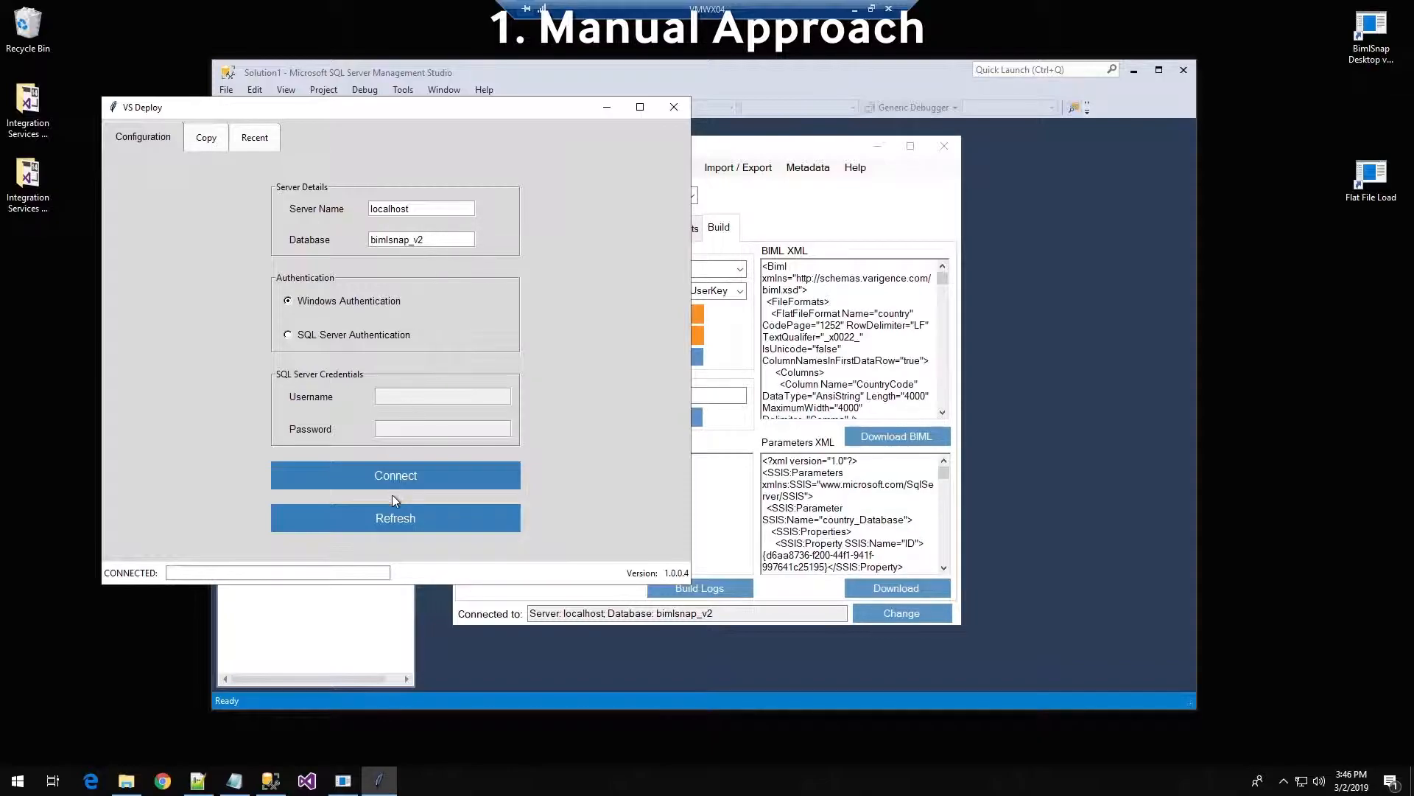
click(406, 479)
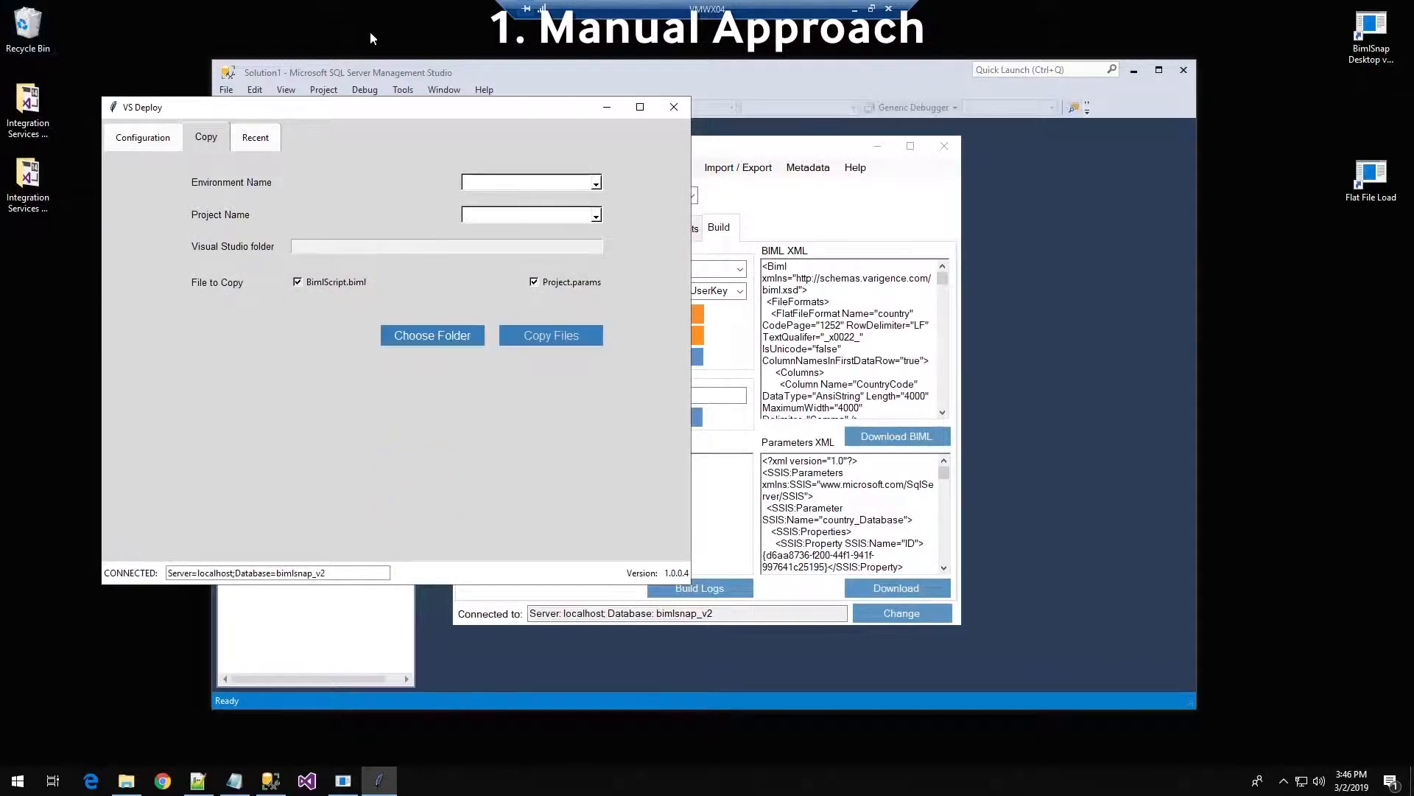
click(596, 215)
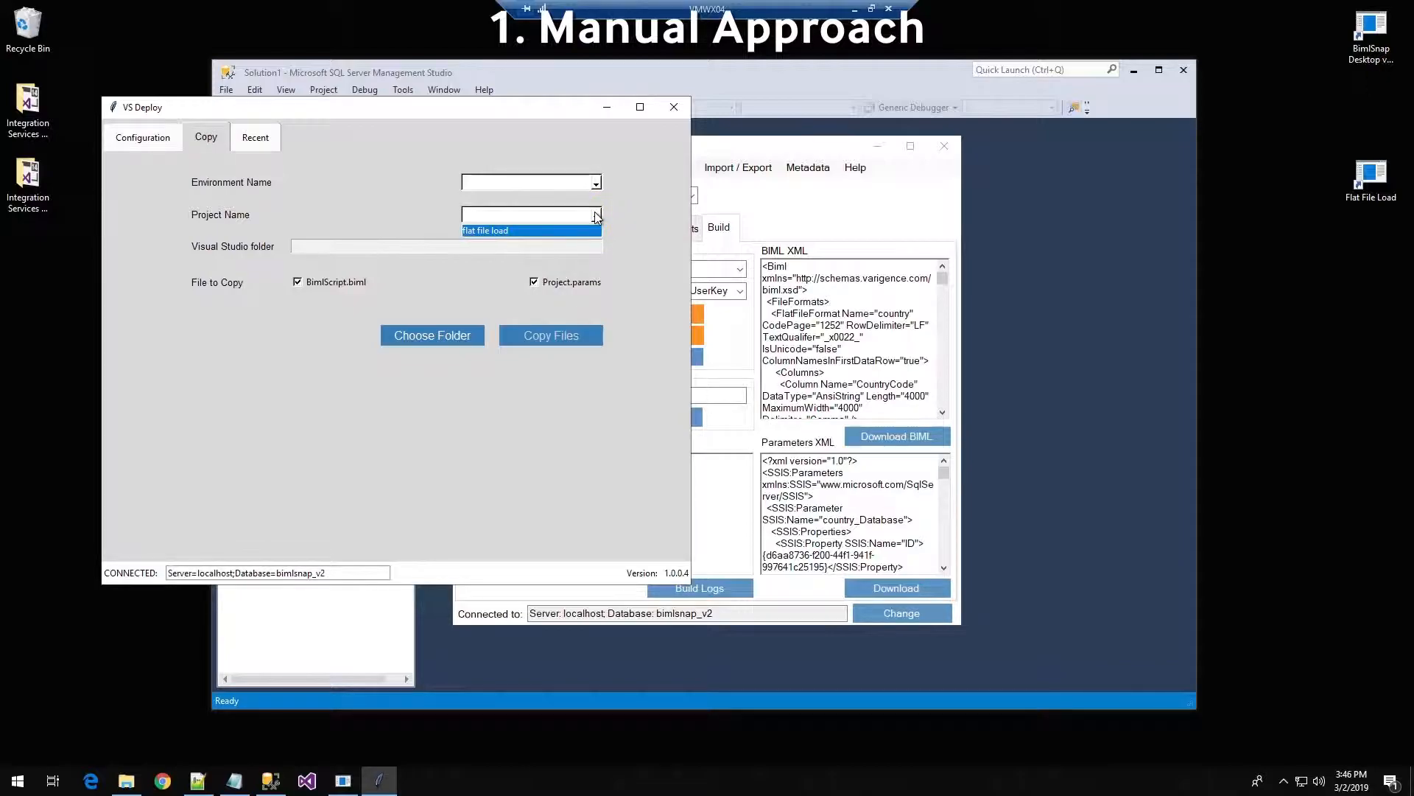
click(486, 231)
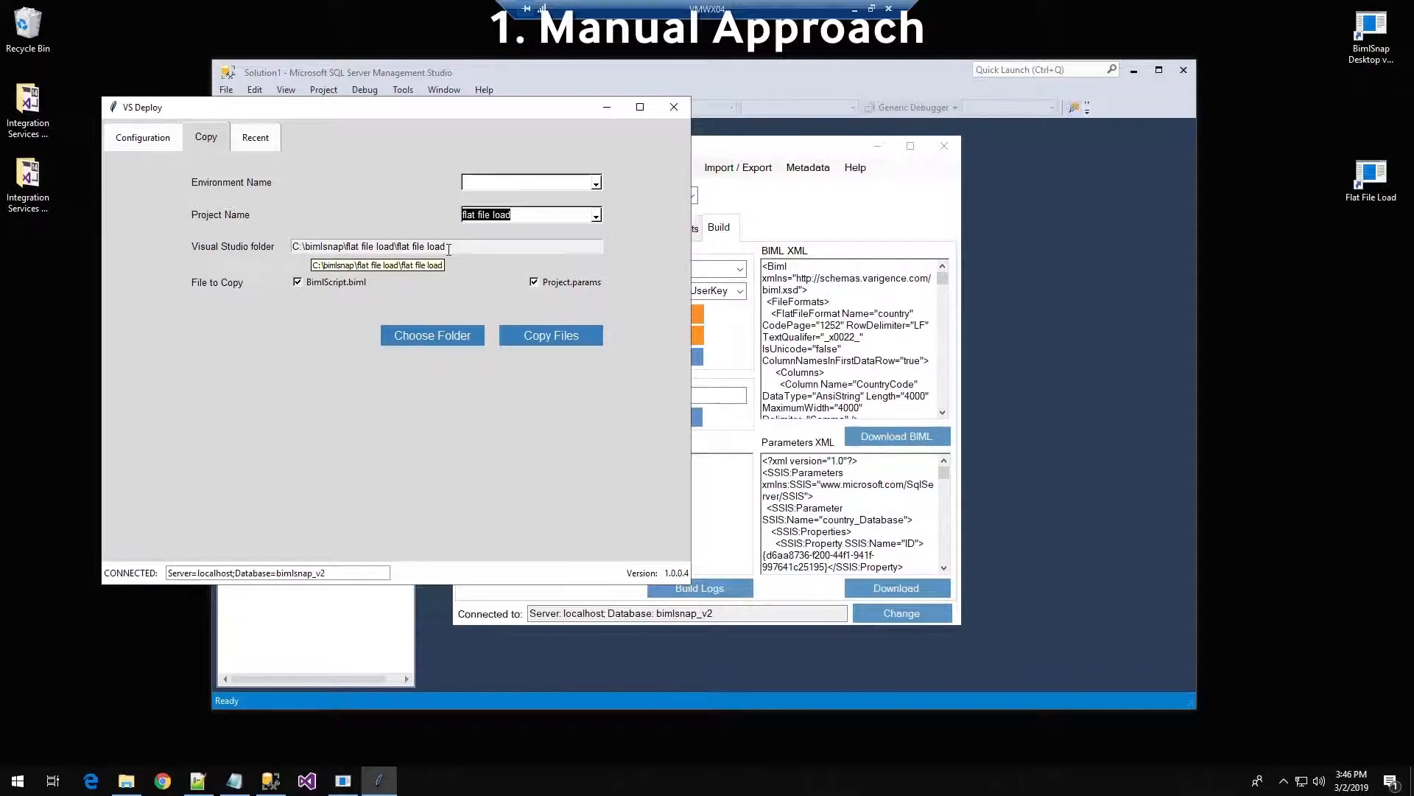
Browse to the inner flat file load folder under C:\bimlsnap to check the Visual Studio target folder, and cancel the folder choice.
click(430, 336)
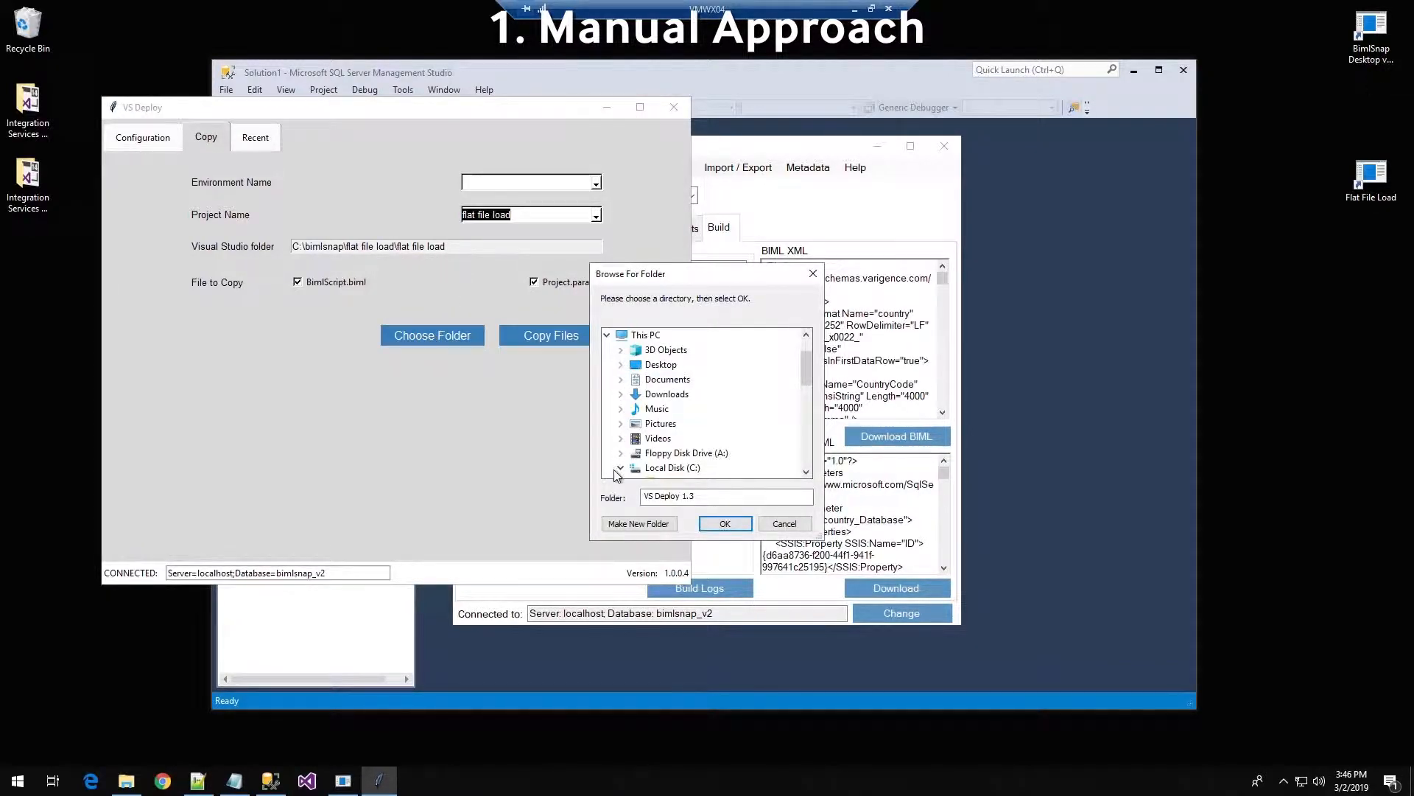
click(667, 468)
scroll(721, 417, down, 3)
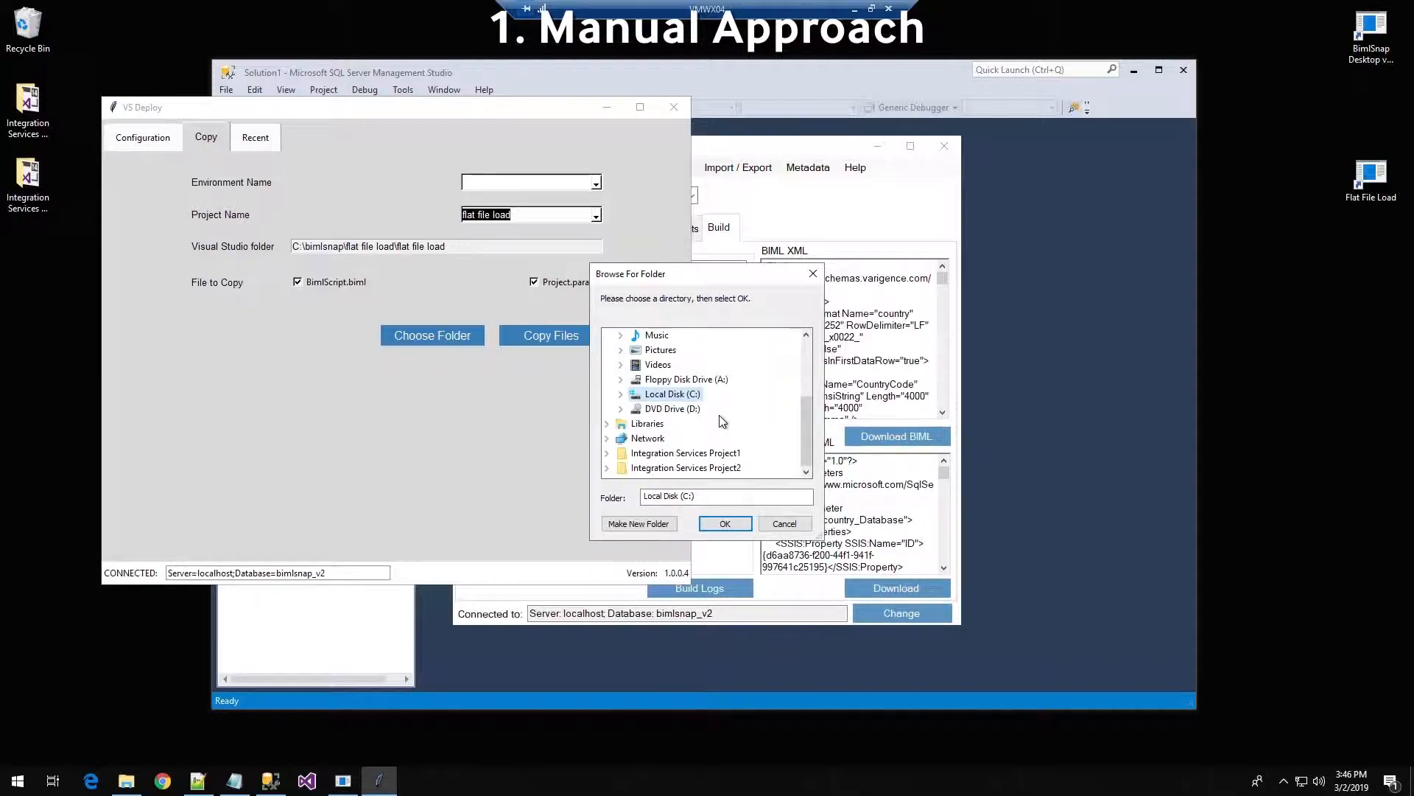
click(620, 394)
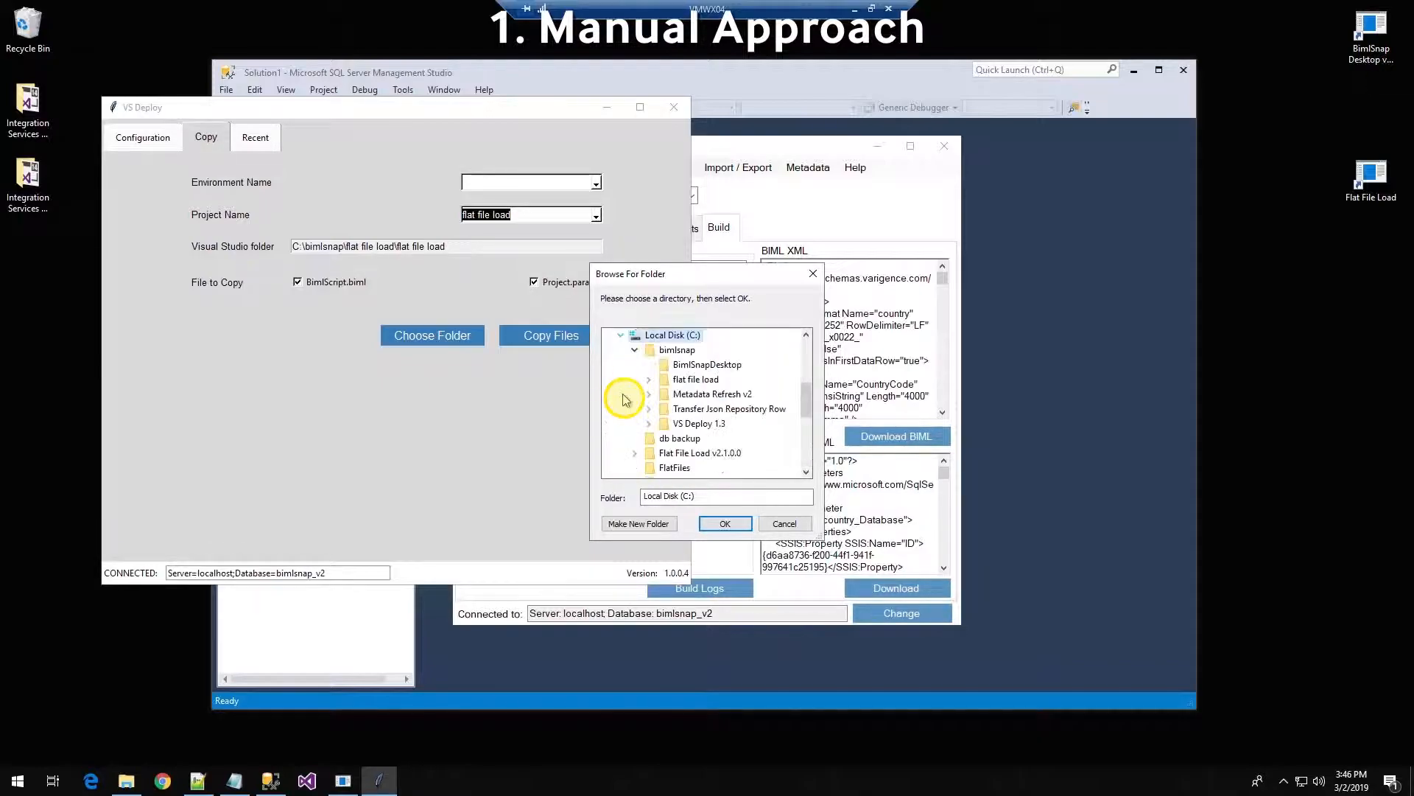
double_click(706, 379)
scroll(730, 378, down, 3)
scroll(731, 378, up, 1)
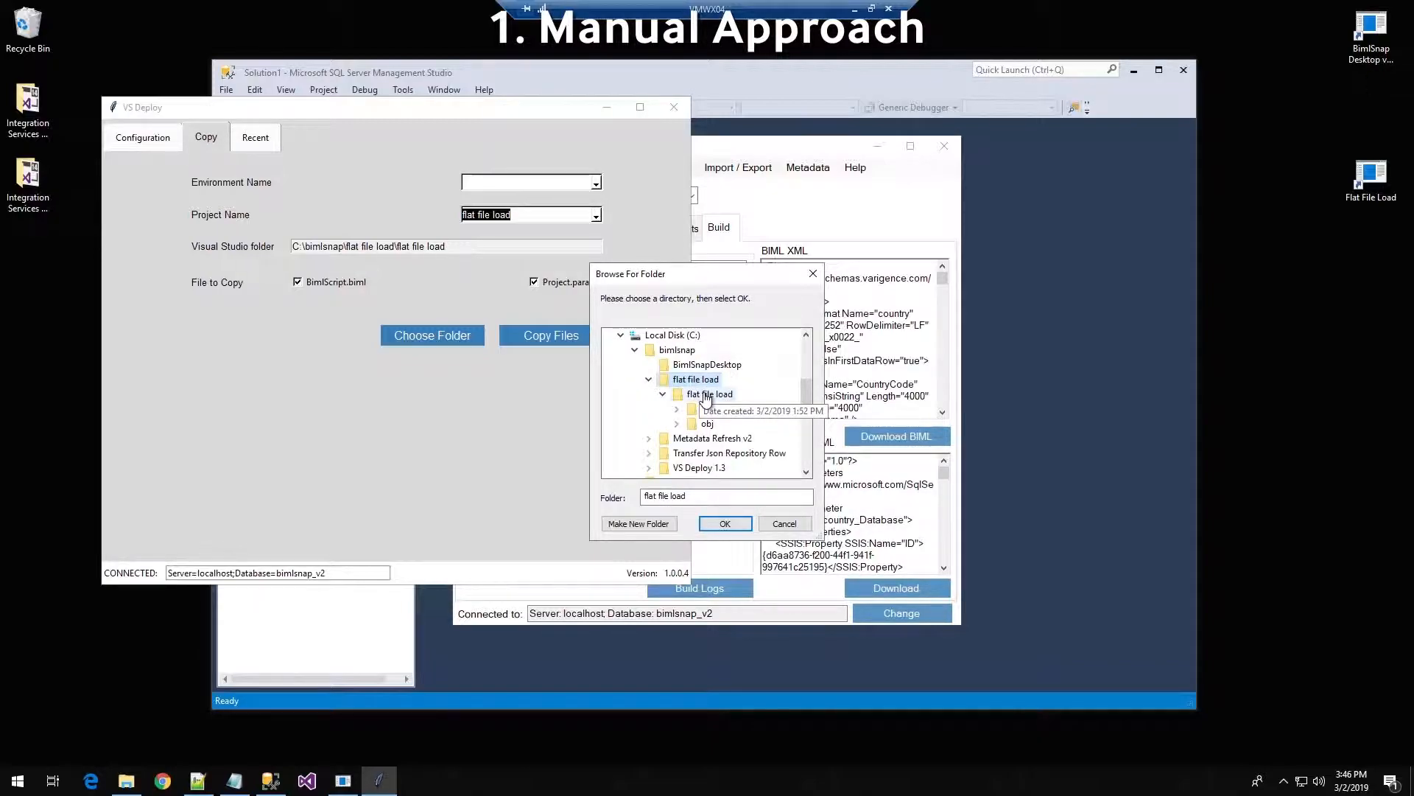
click(706, 396)
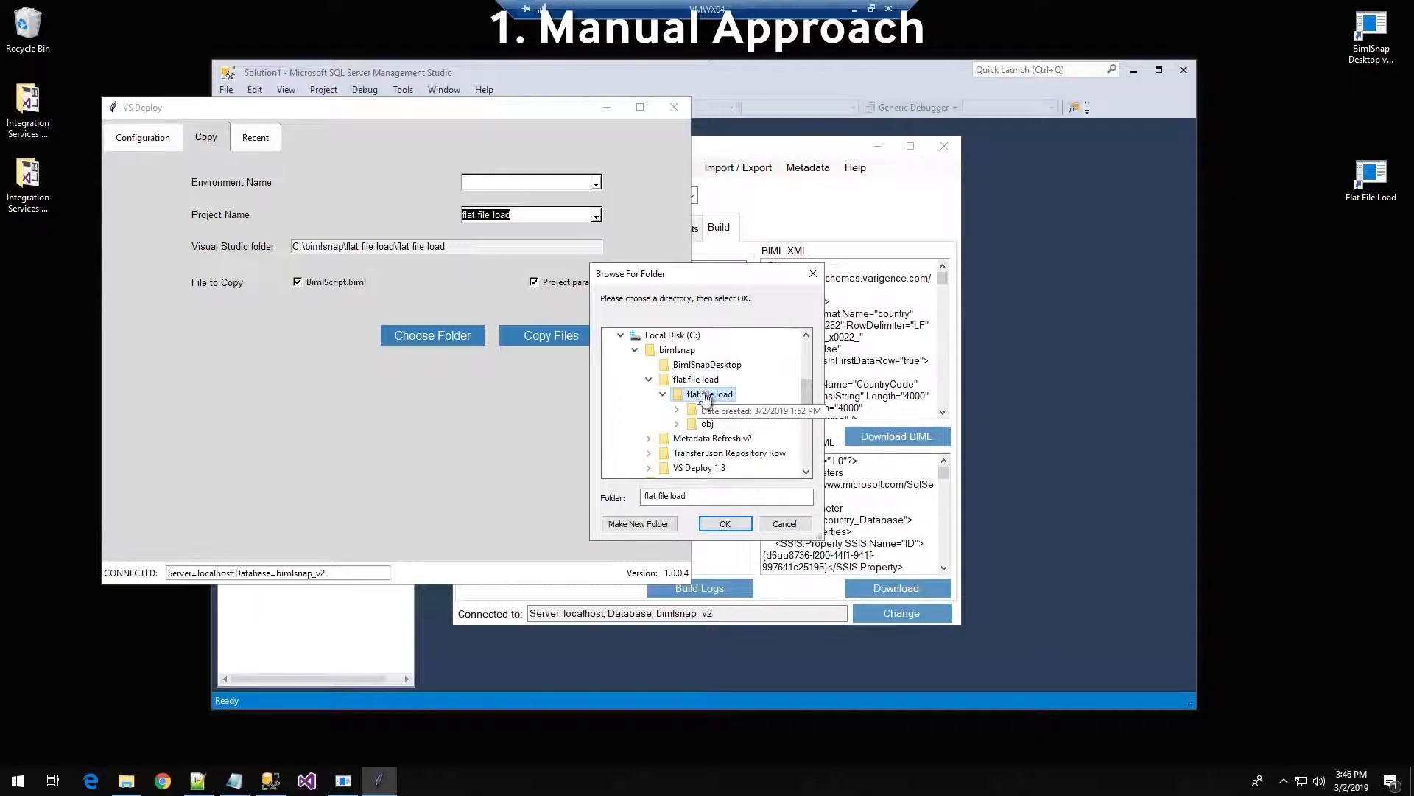
click(700, 381)
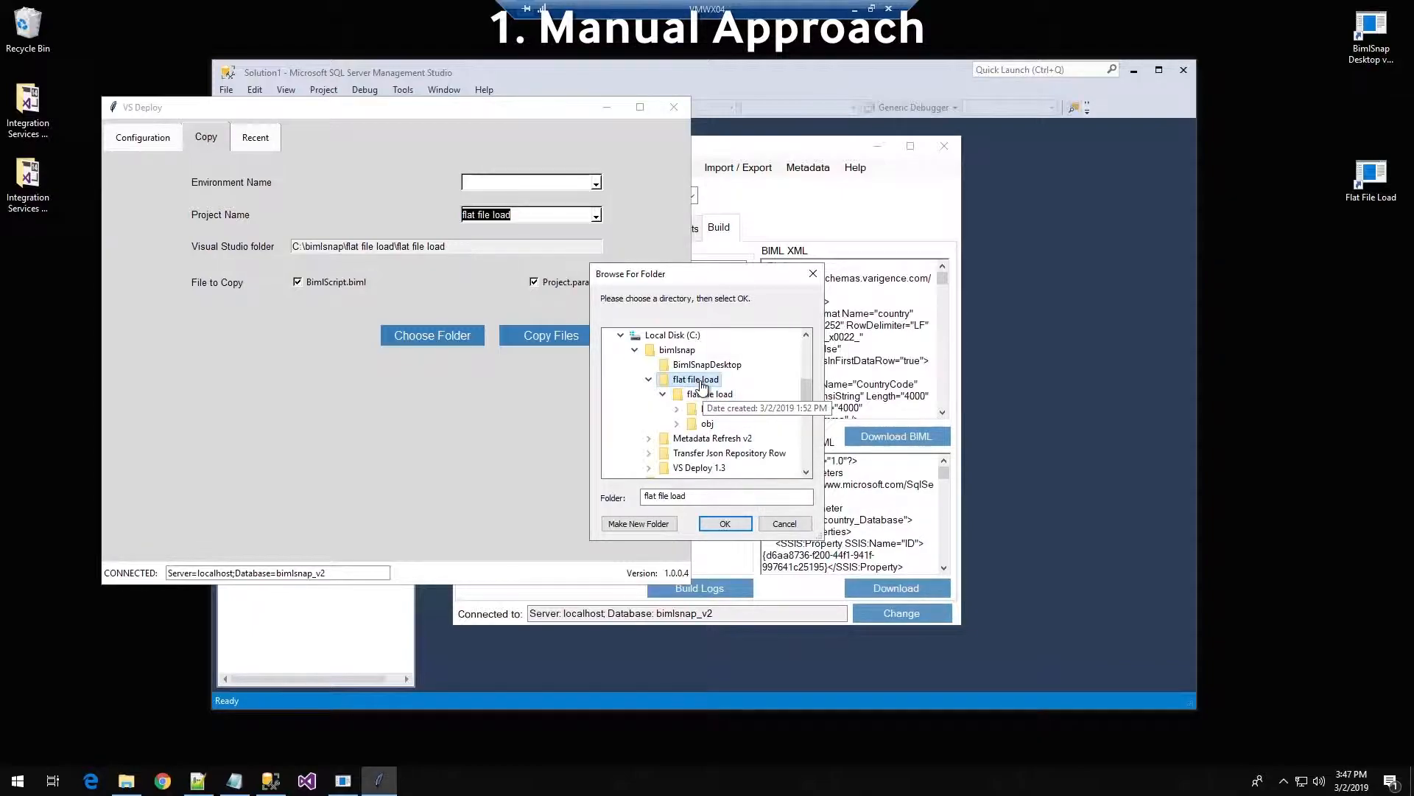
click(705, 398)
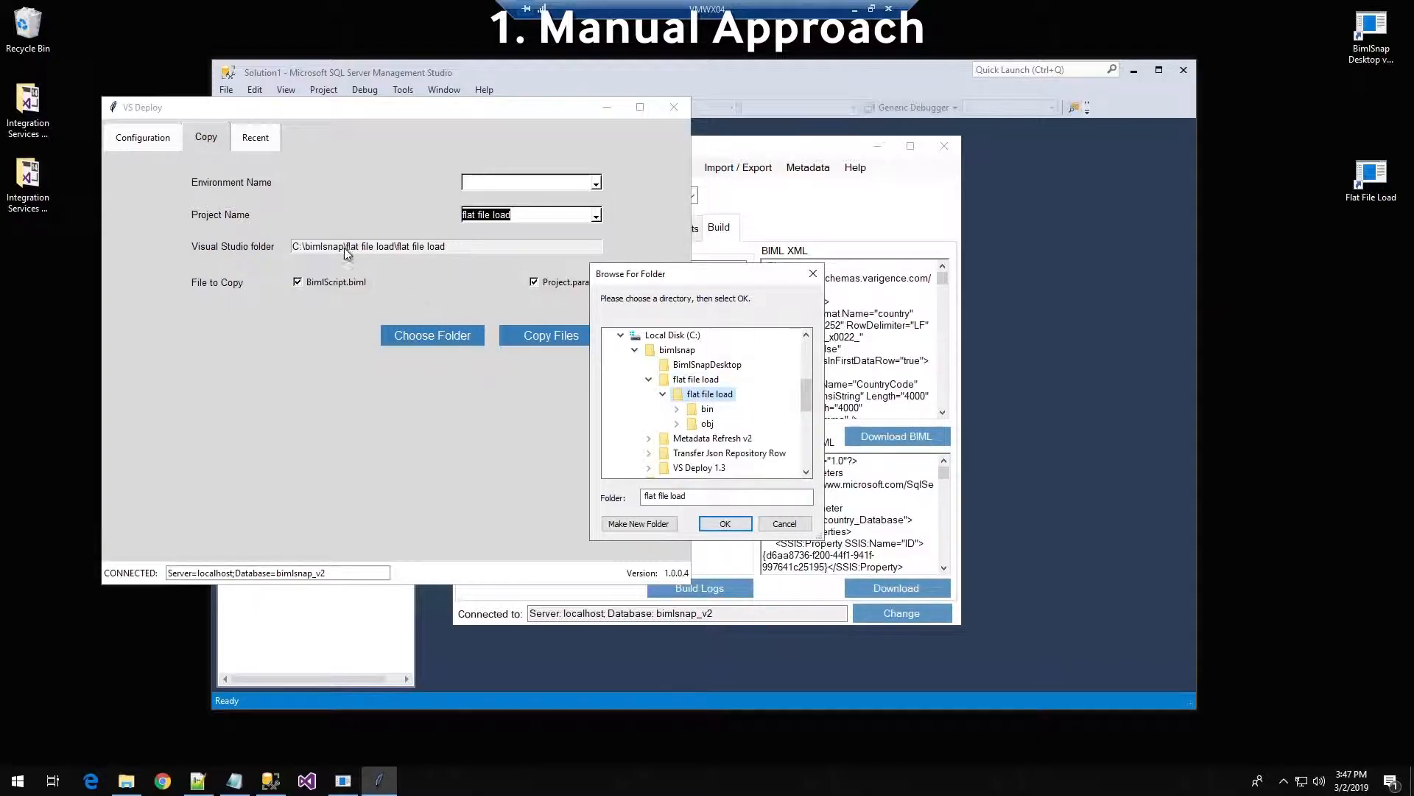
click(779, 522)
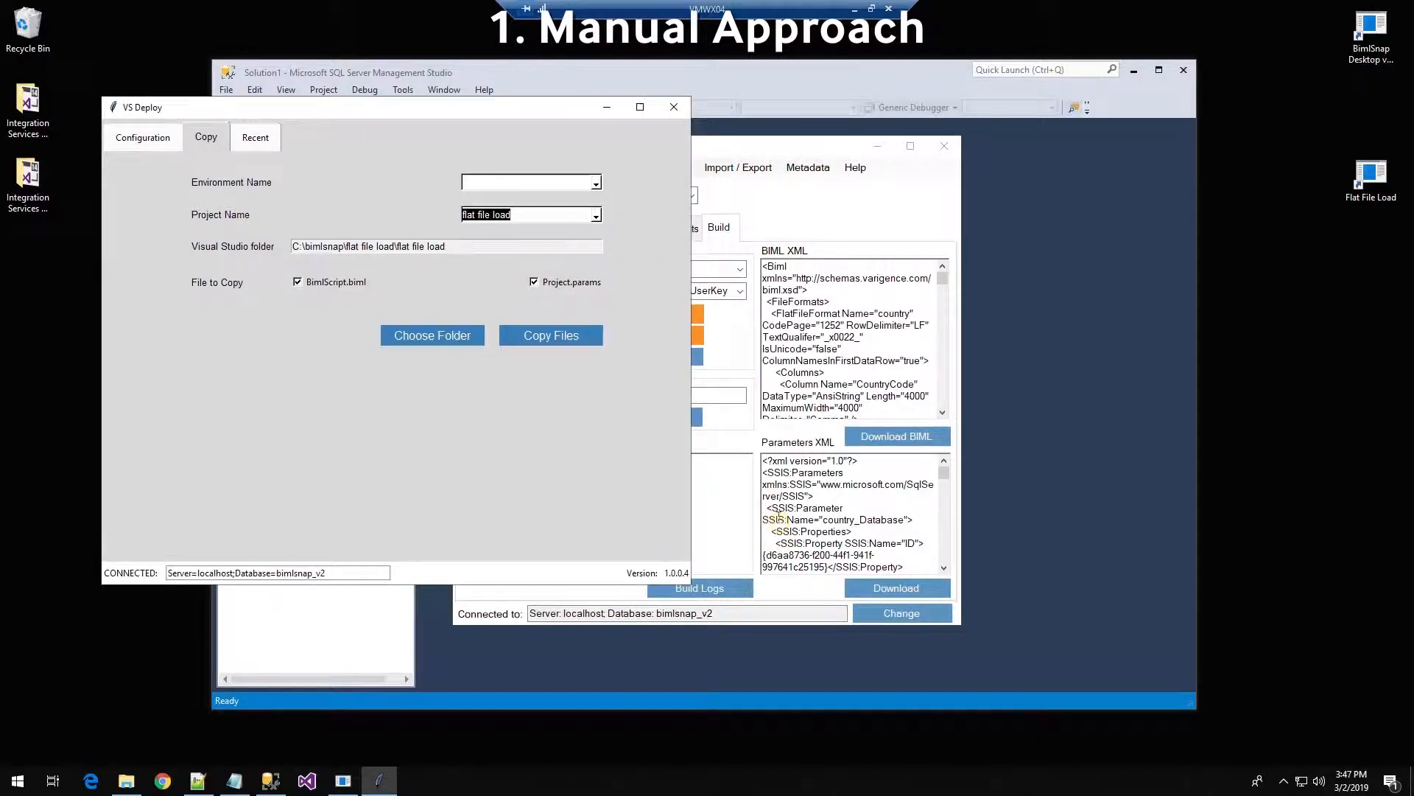
Copy BimlScript.biml and Project.params to C:\bimlsnap\flat file load\flat file load, and close the deployment tool.
click(525, 328)
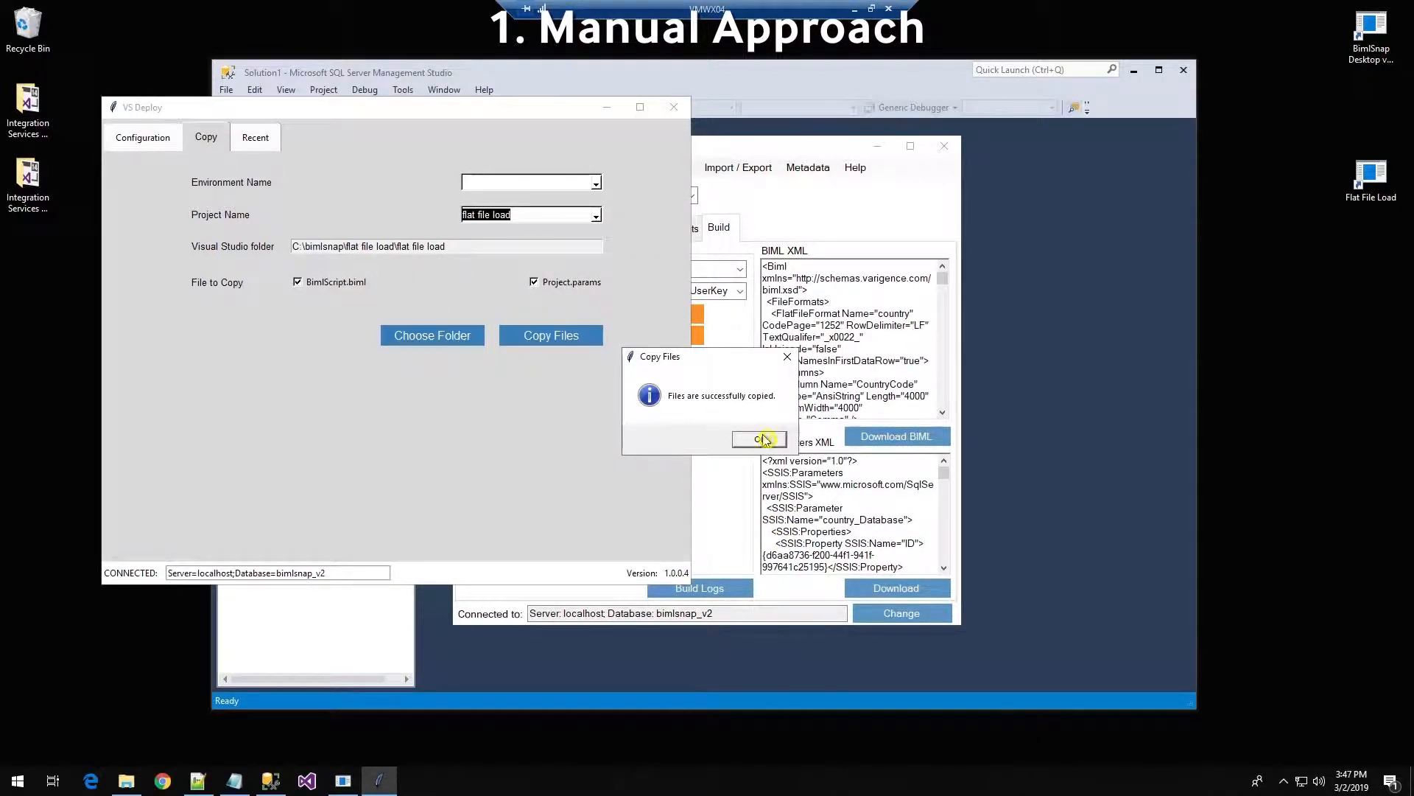
click(763, 439)
click(674, 106)
Open the recent flat file load project in Visual Studio, and review the parameters and values in Project.params before closing that file.
click(307, 780)
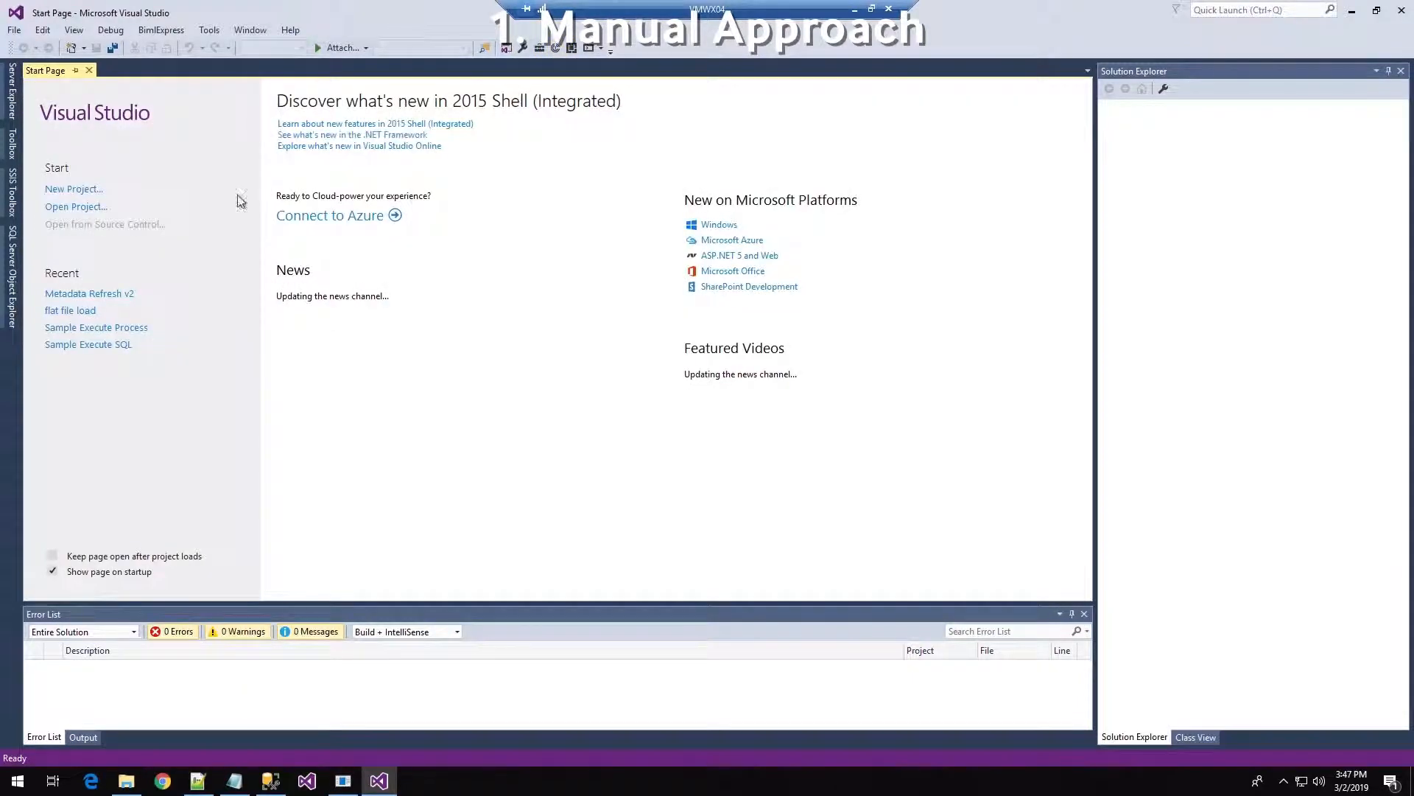
click(84, 318)
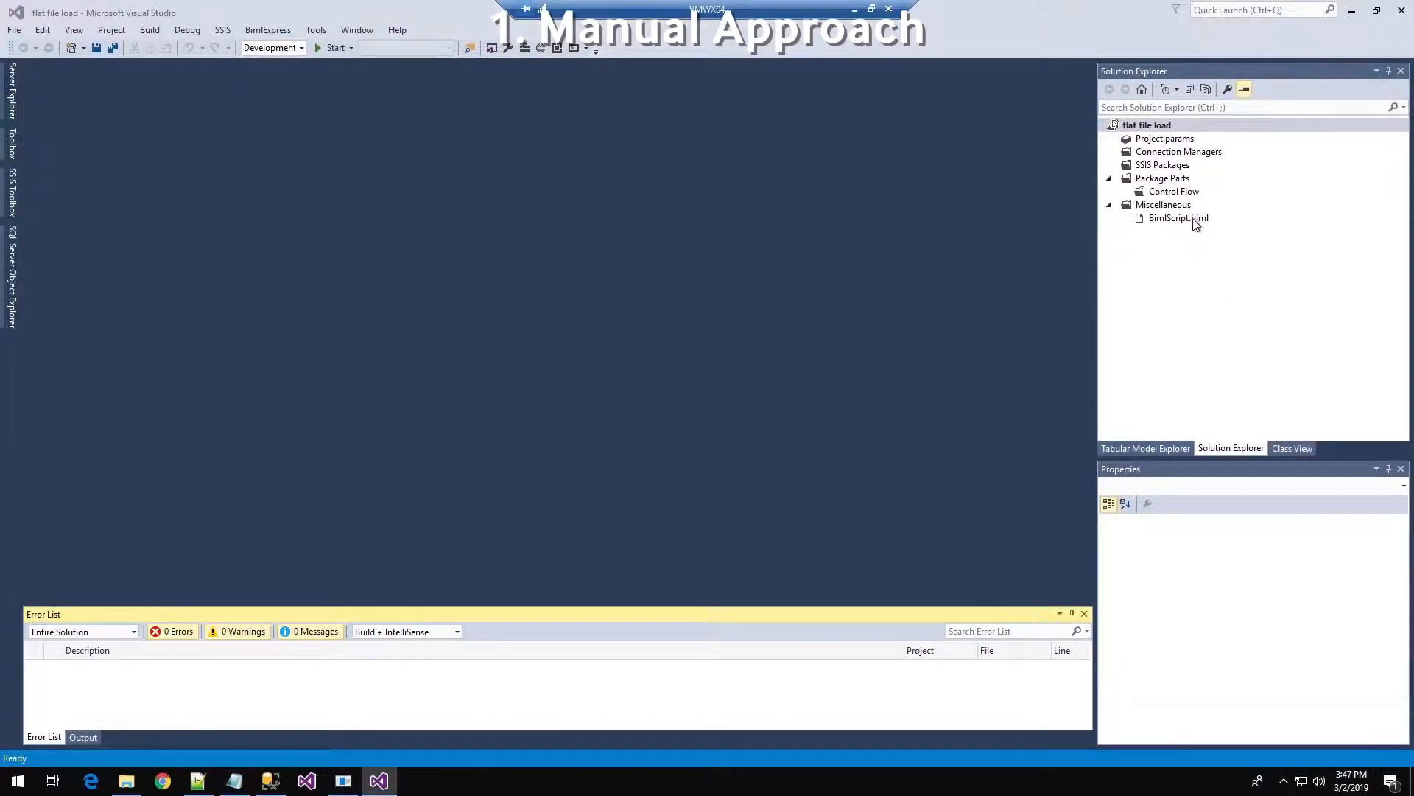
click(1174, 141)
double_click(1175, 141)
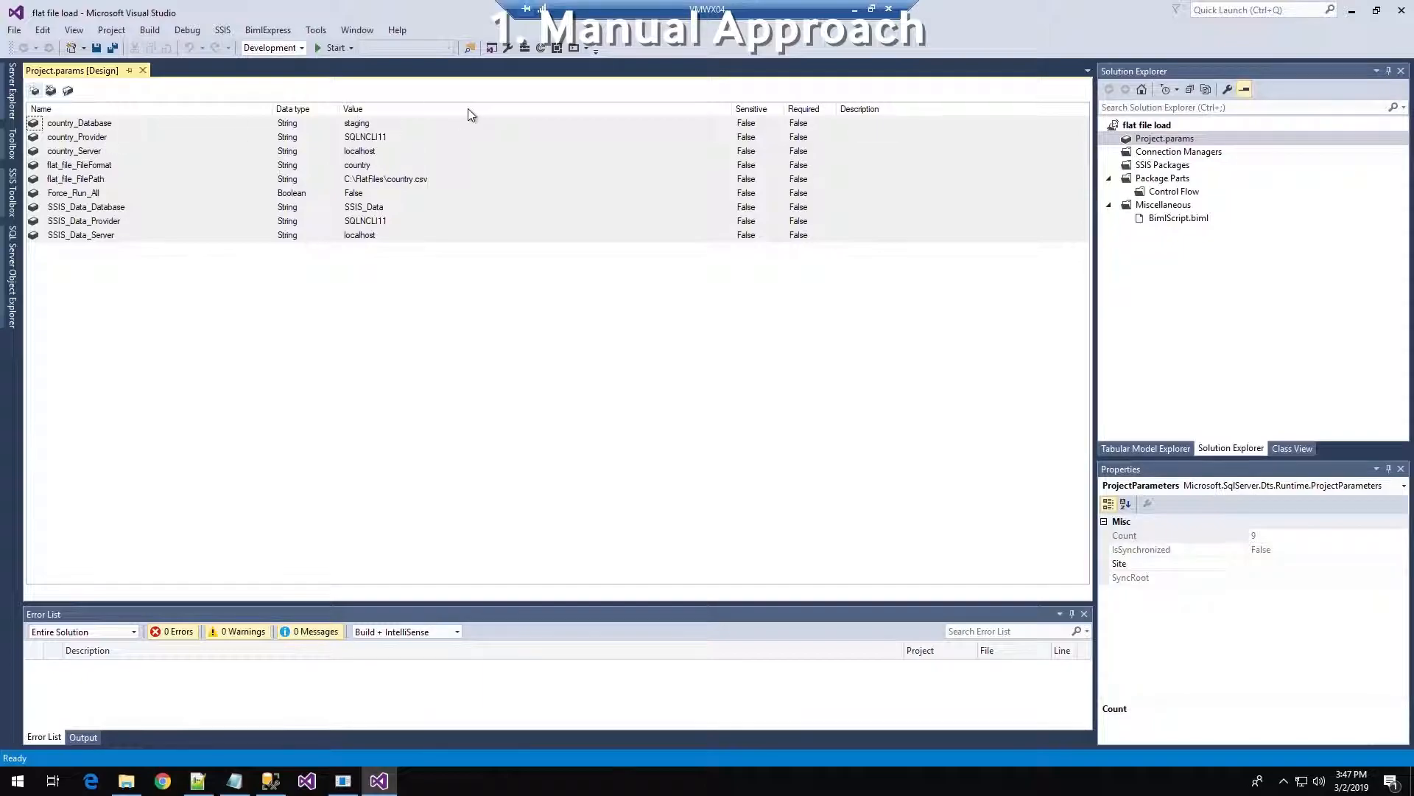
click(373, 146)
click(361, 124)
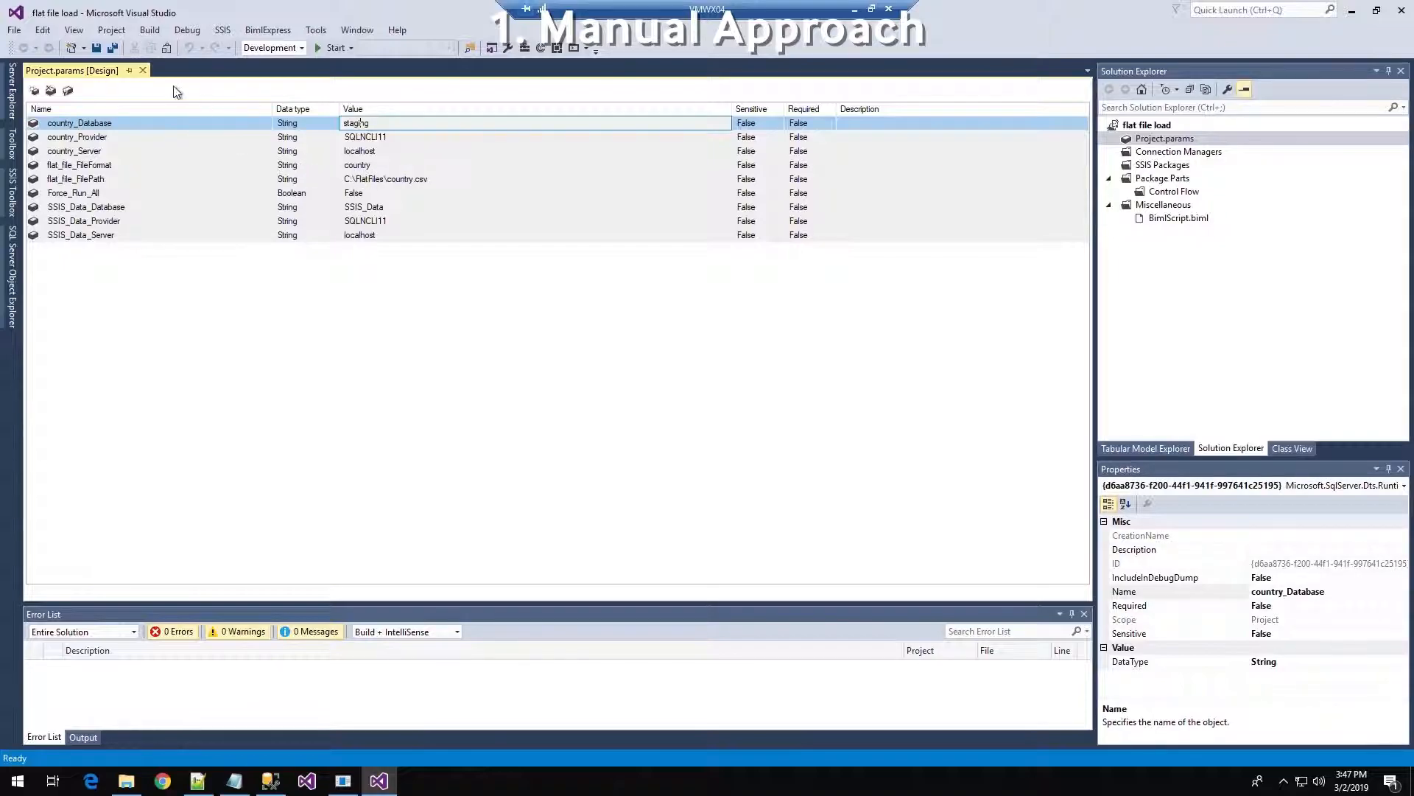
click(142, 70)
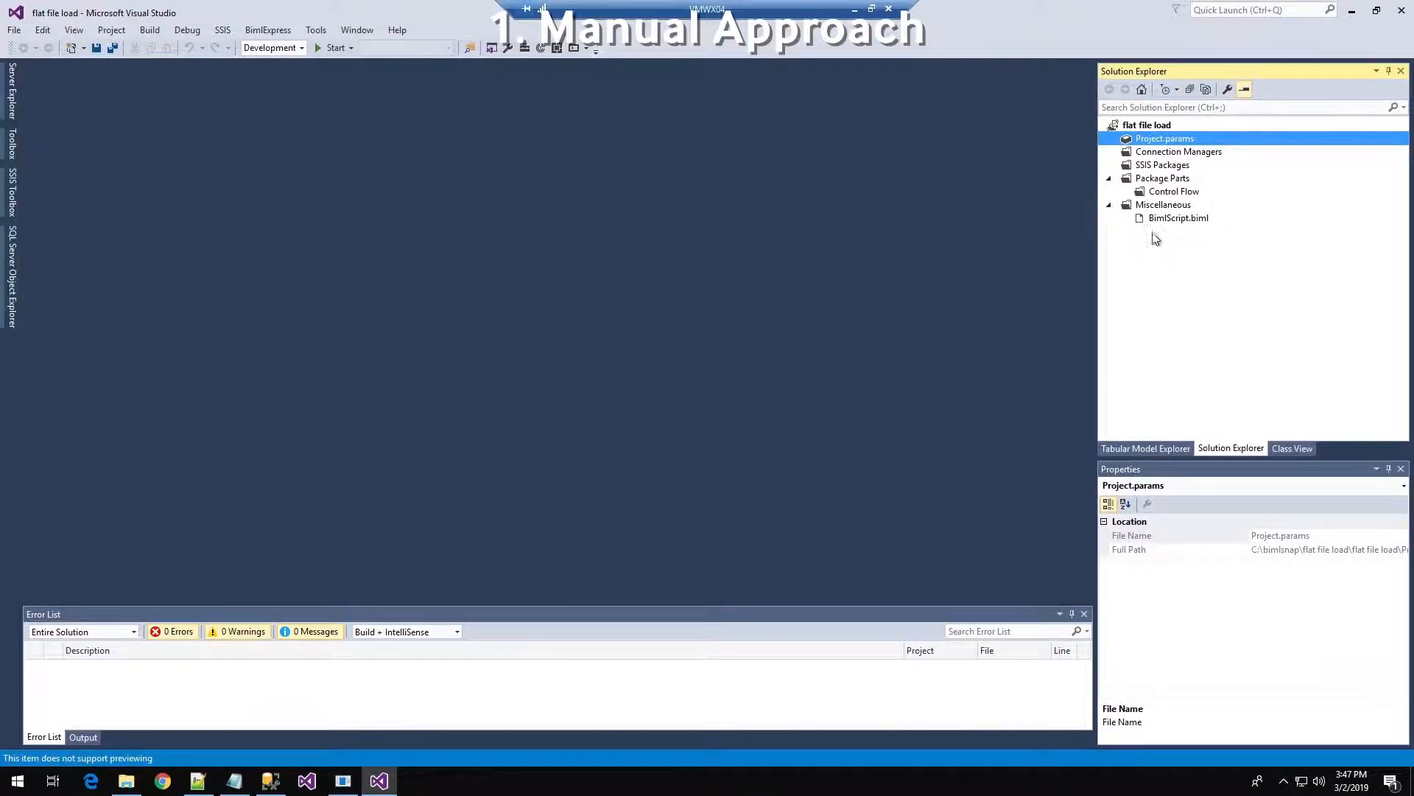
Open BimlScript.biml, enlarge its preview and examine the column definitions of the country flat file format.
double_click(1184, 220)
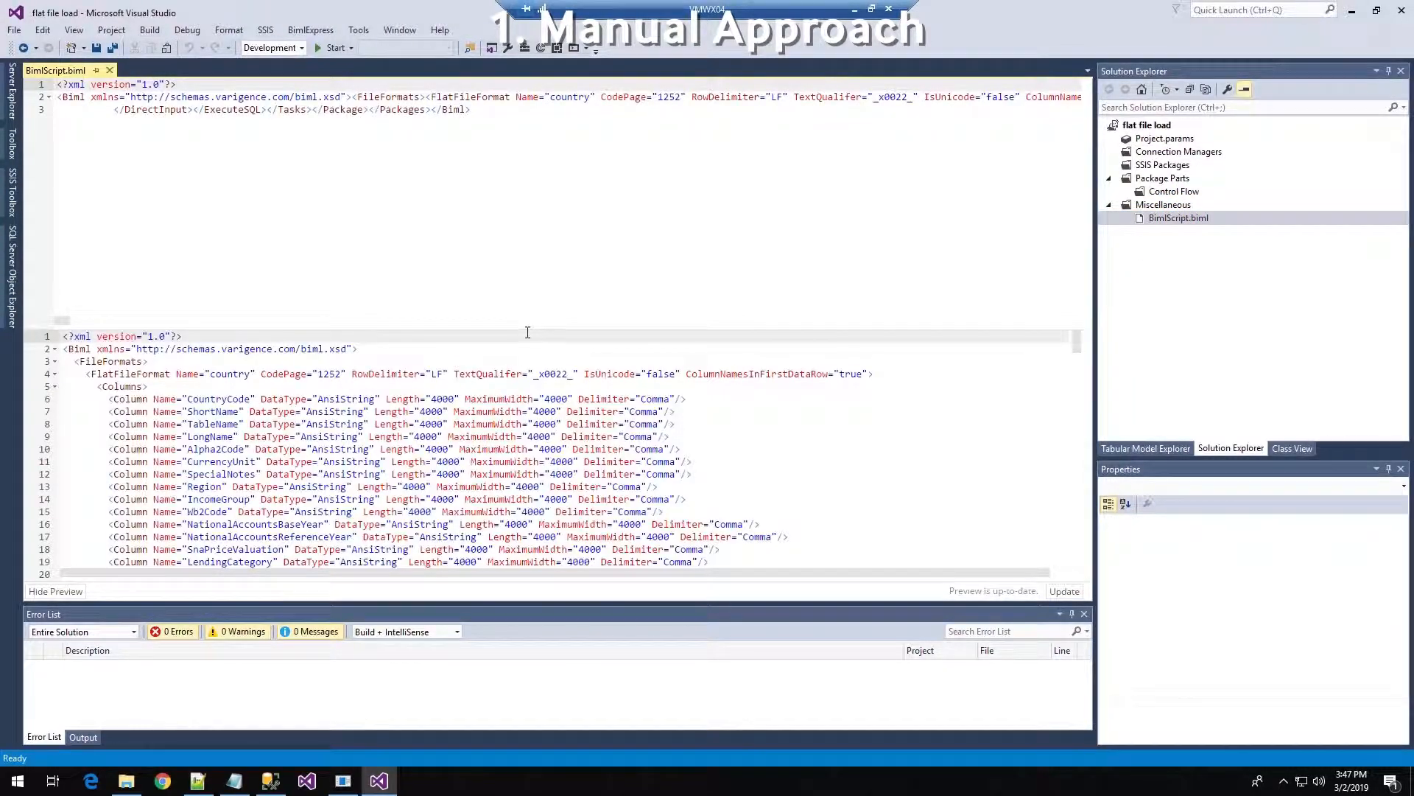
drag(525, 330, 519, 194)
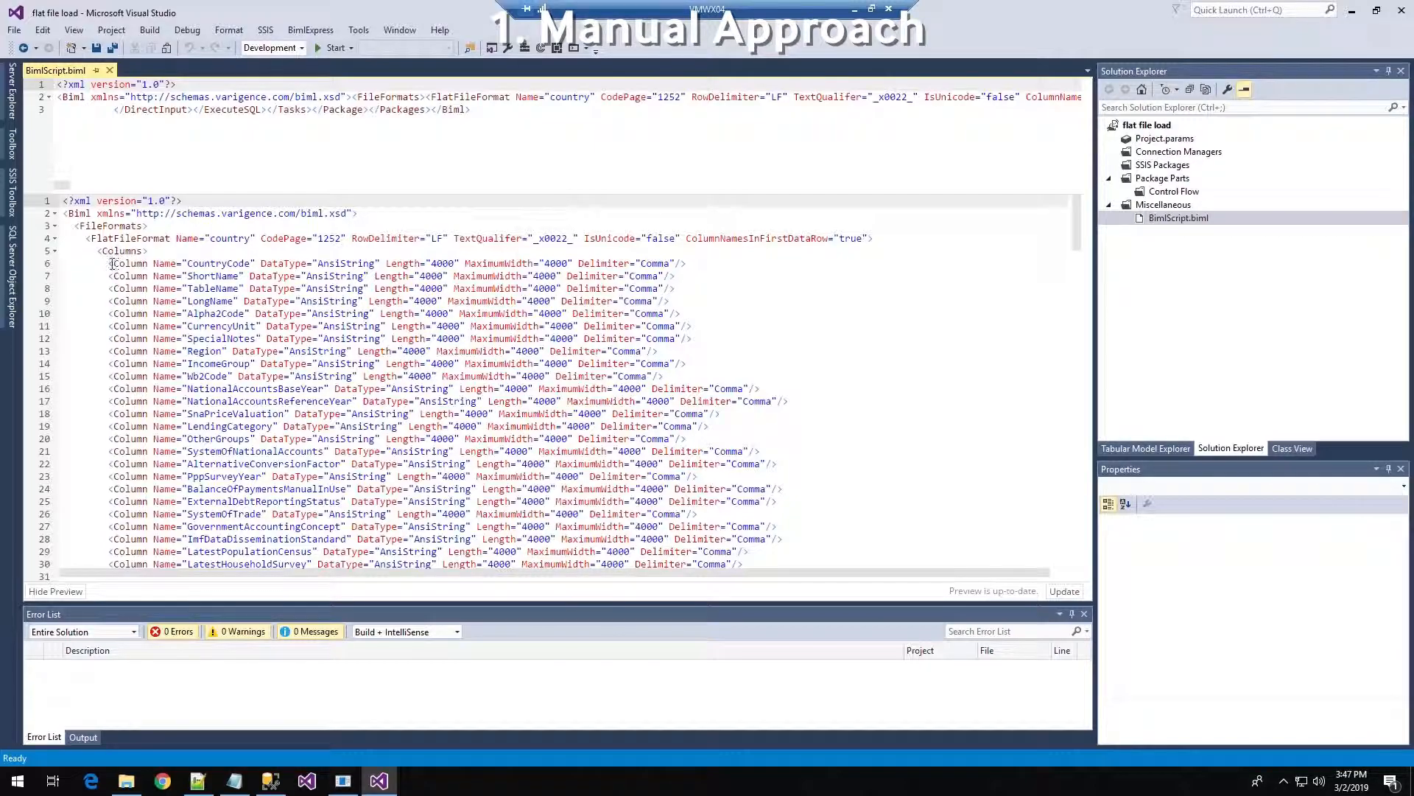
drag(109, 263, 865, 307)
scroll(489, 400, up, 9)
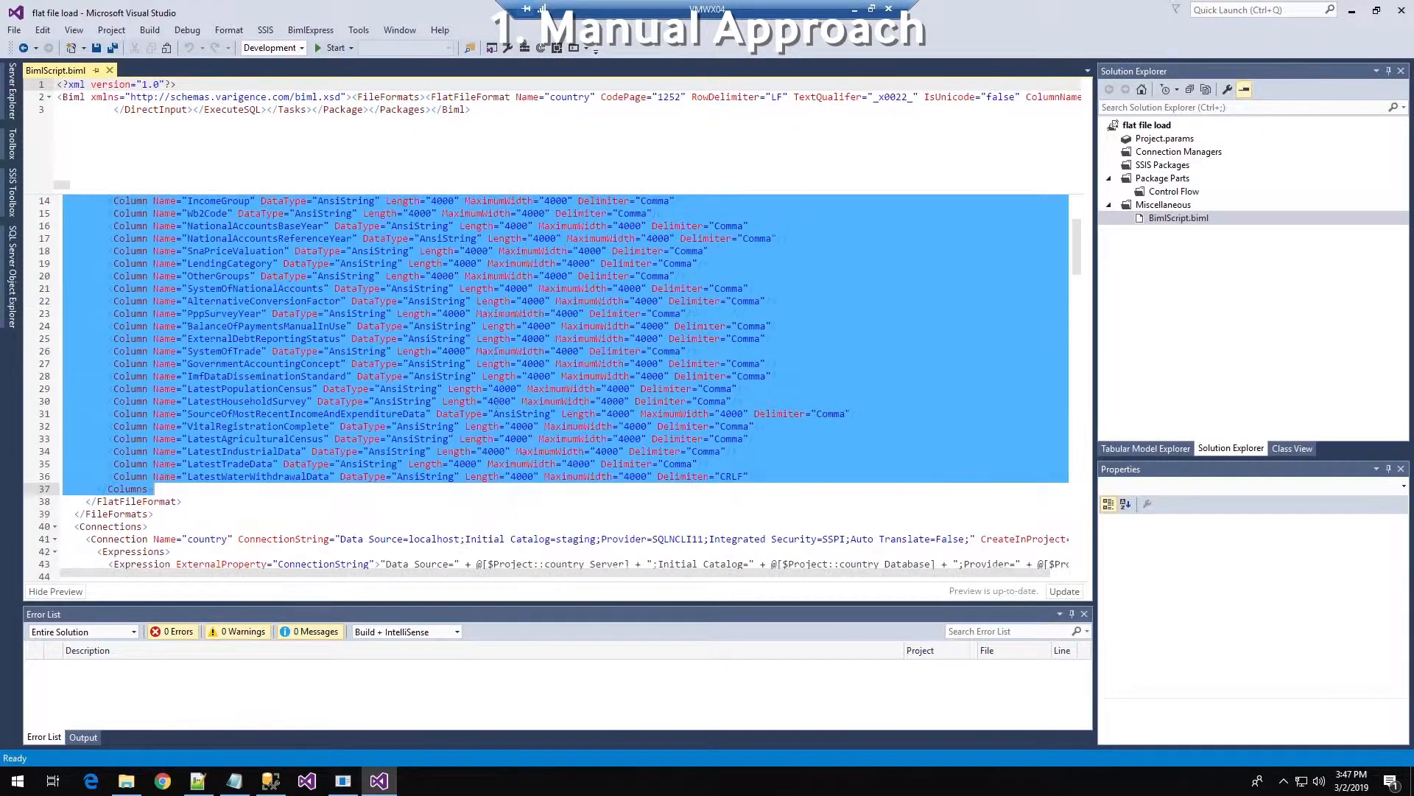
scroll(499, 403, down, 4)
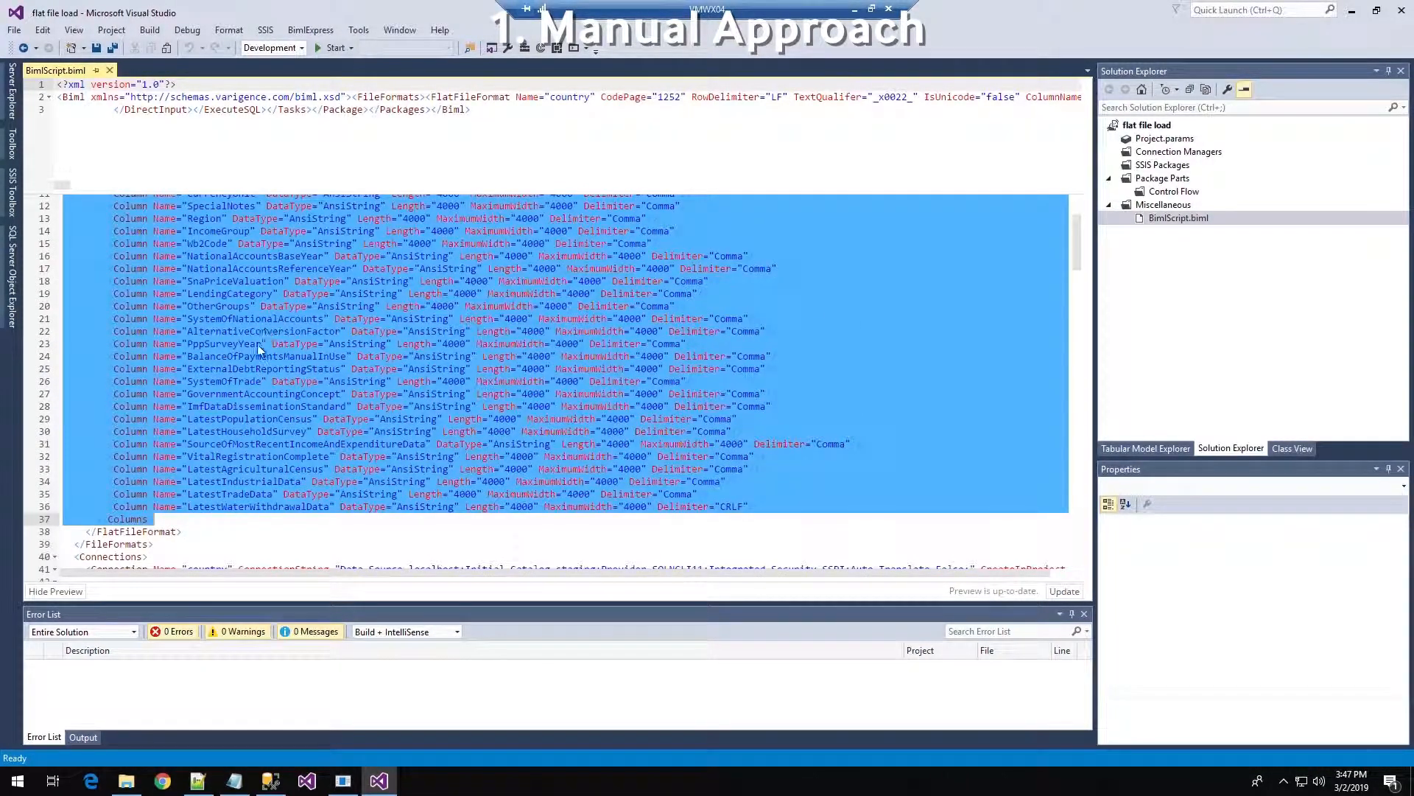
scroll(254, 347, up, 1)
scroll(254, 348, up, 1)
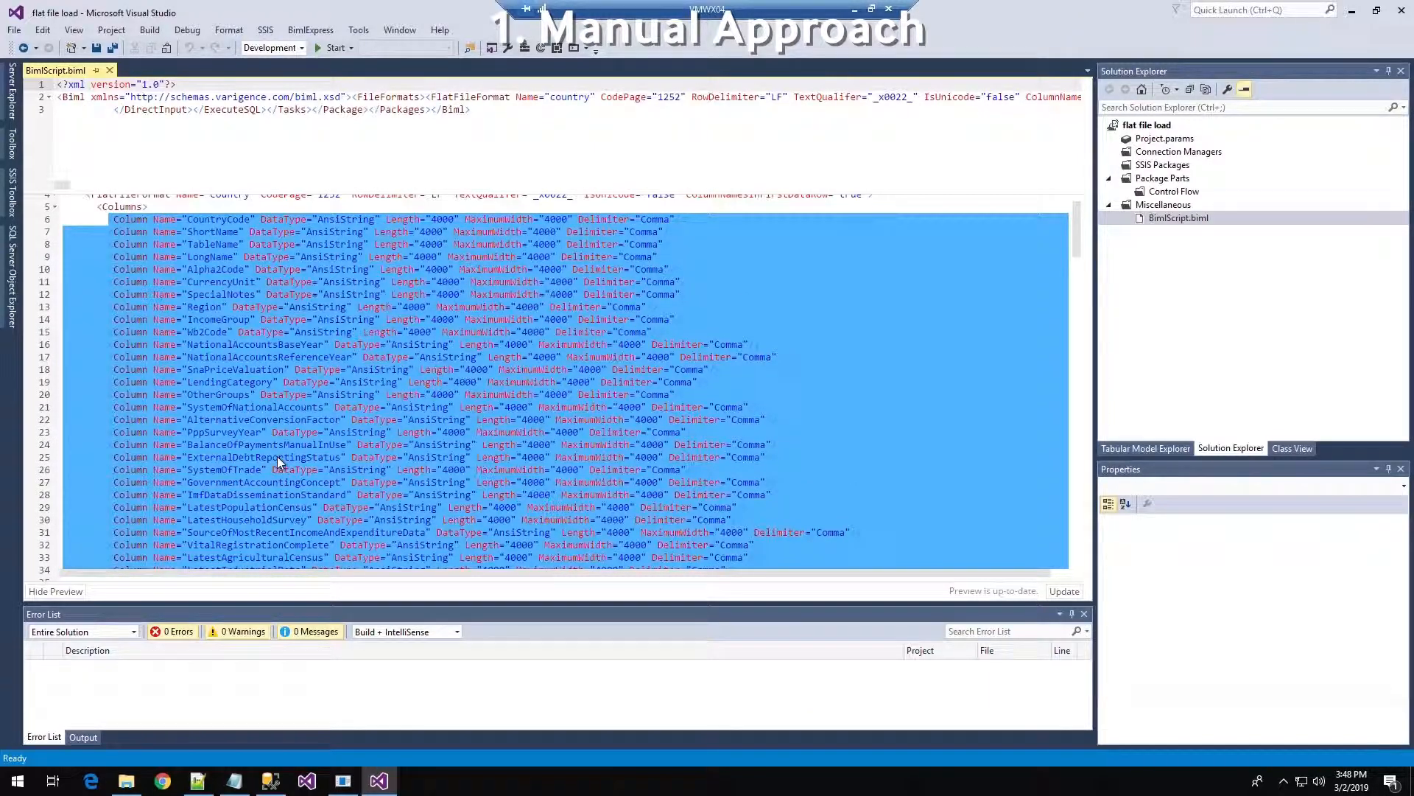
scroll(866, 396, down, 2)
scroll(863, 390, up, 3)
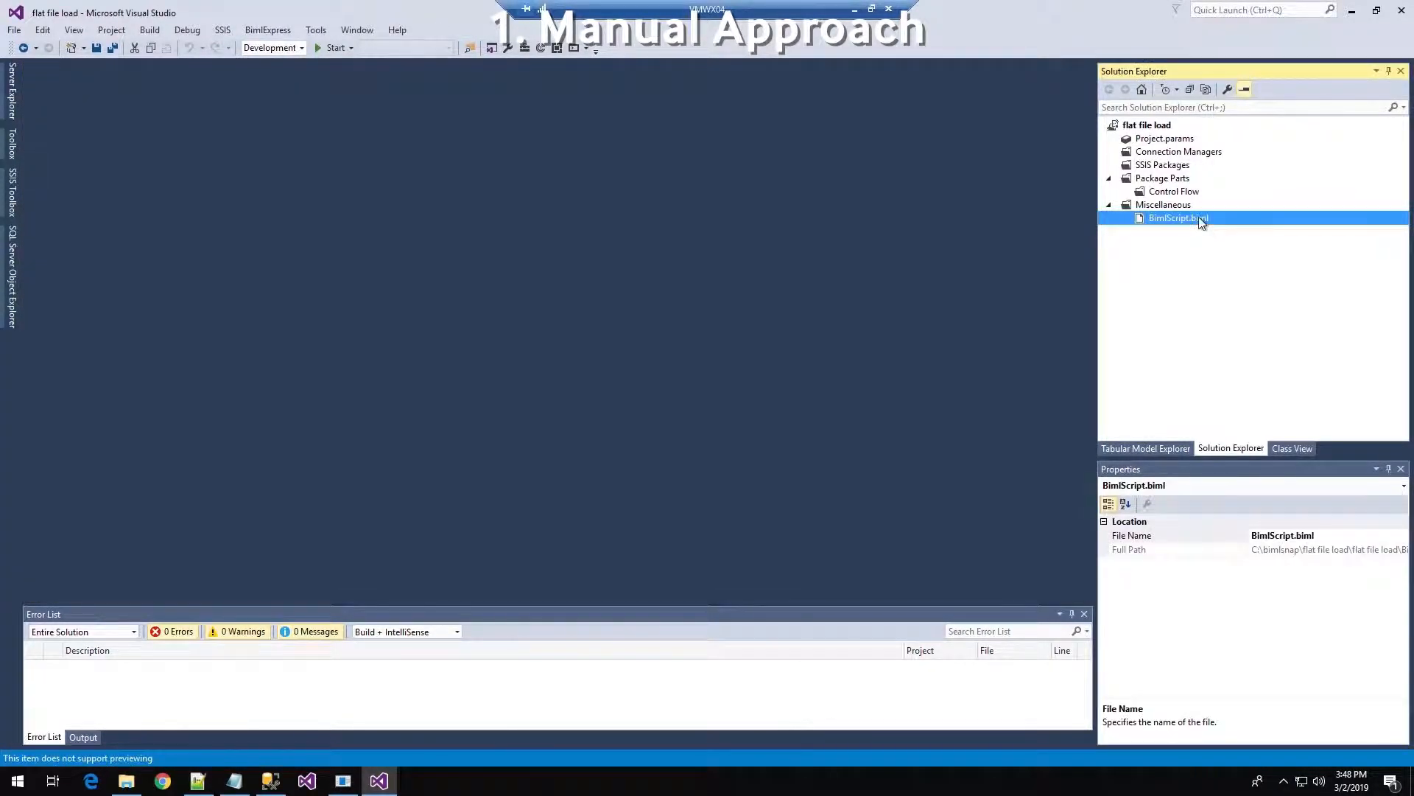
Generate the SSIS packages from BimlScript.biml and open Run All - flat file load.dtsx.
right_click(1202, 218)
click(1246, 227)
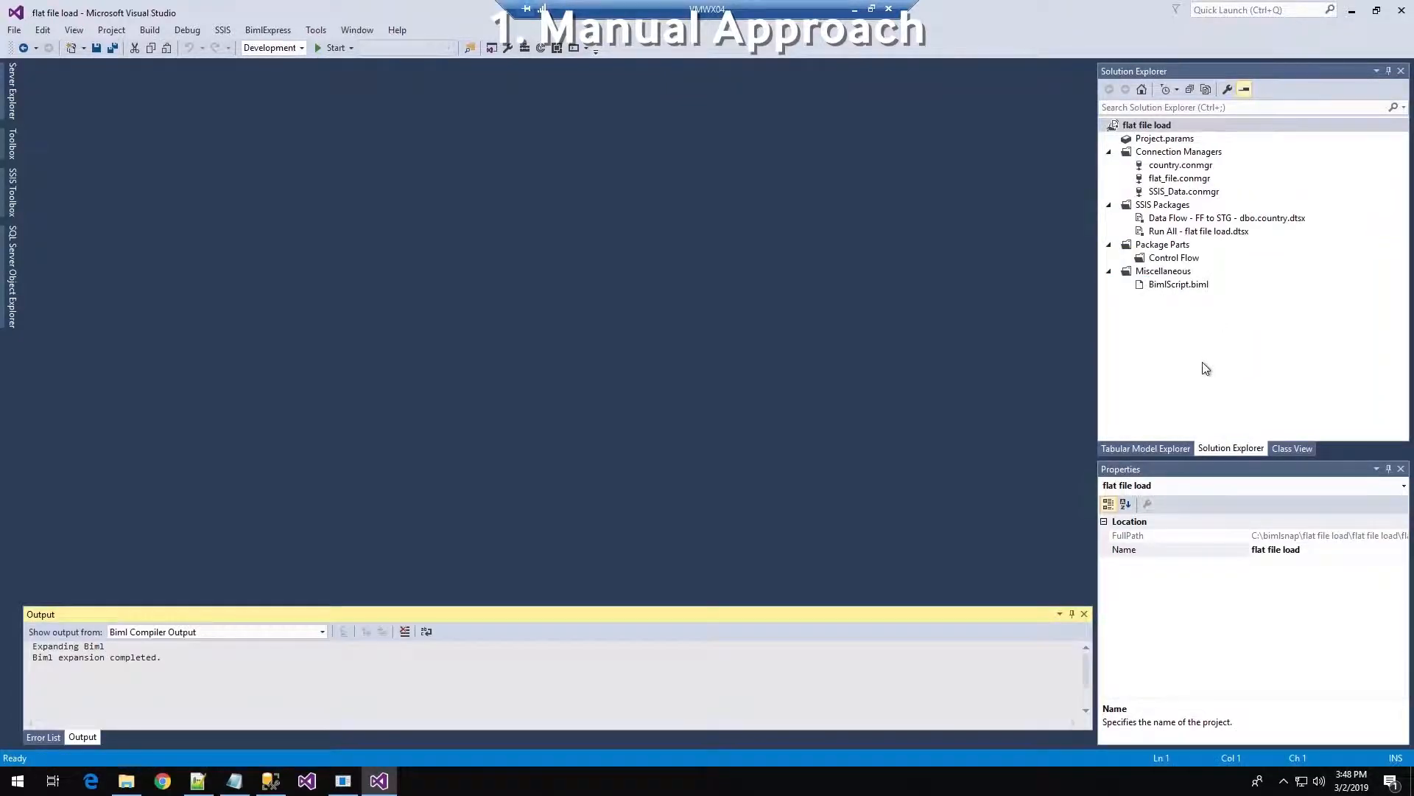
double_click(1181, 232)
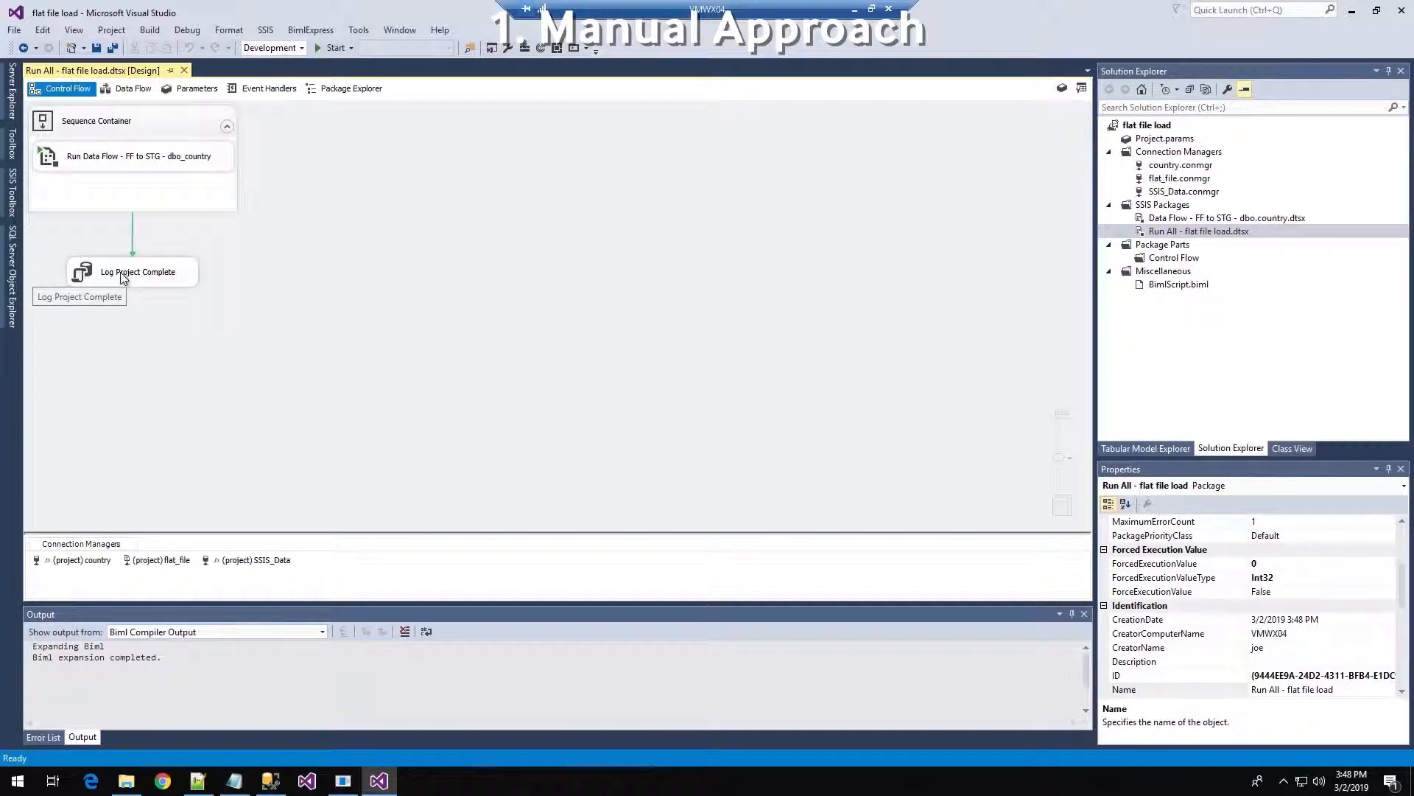
Run the Run All package, inspect the Populate Table data flow, and stop debugging before closing the data flow package.
click(340, 49)
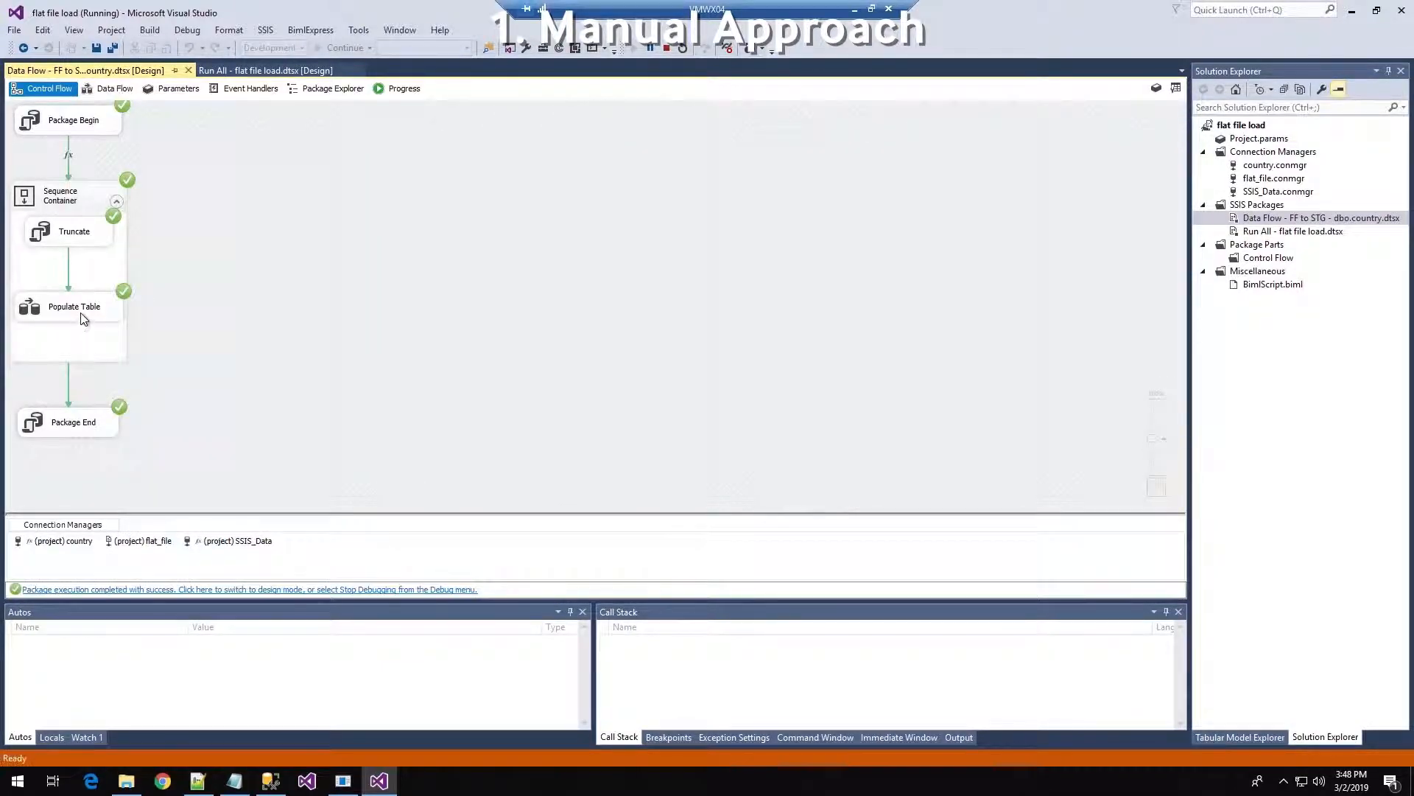
double_click(81, 309)
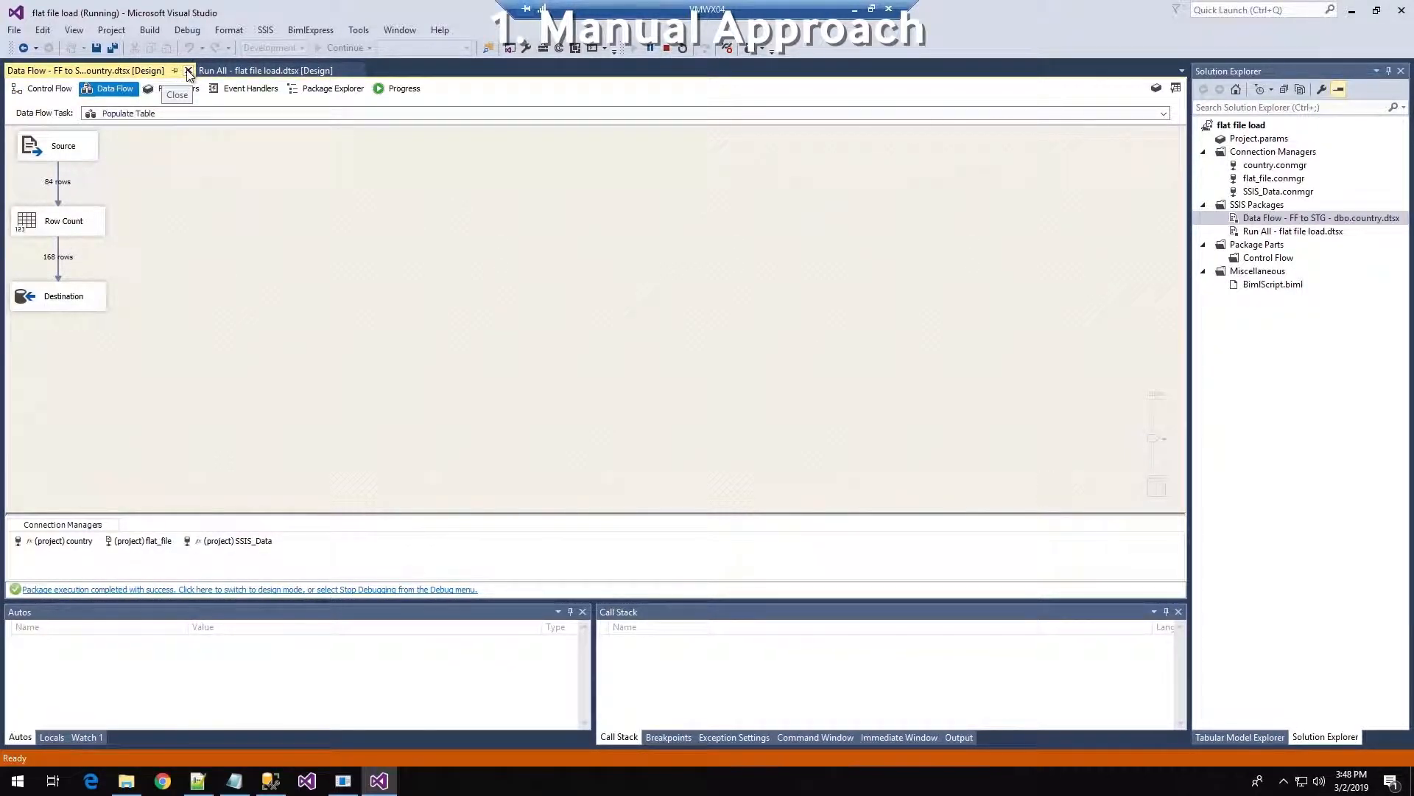
click(668, 47)
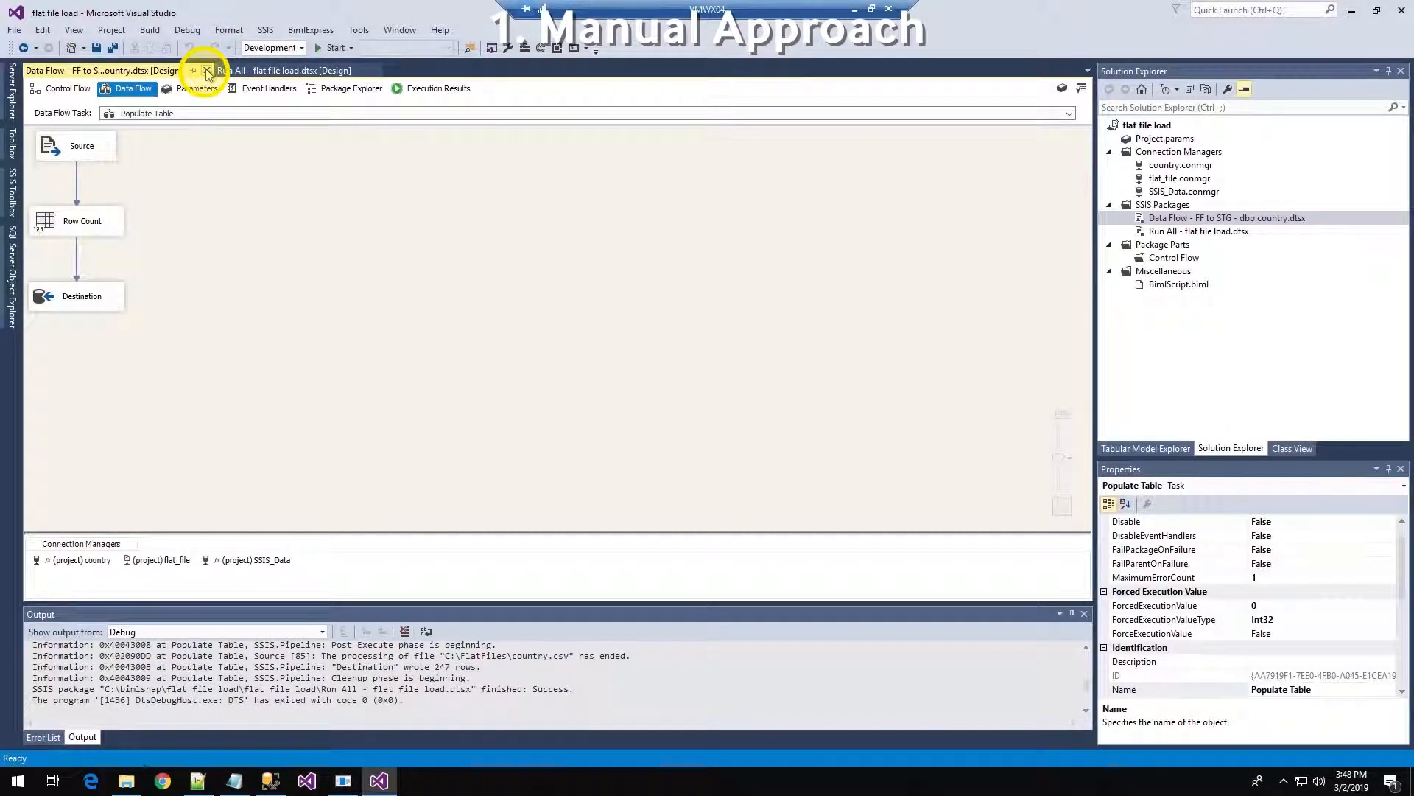
click(207, 71)
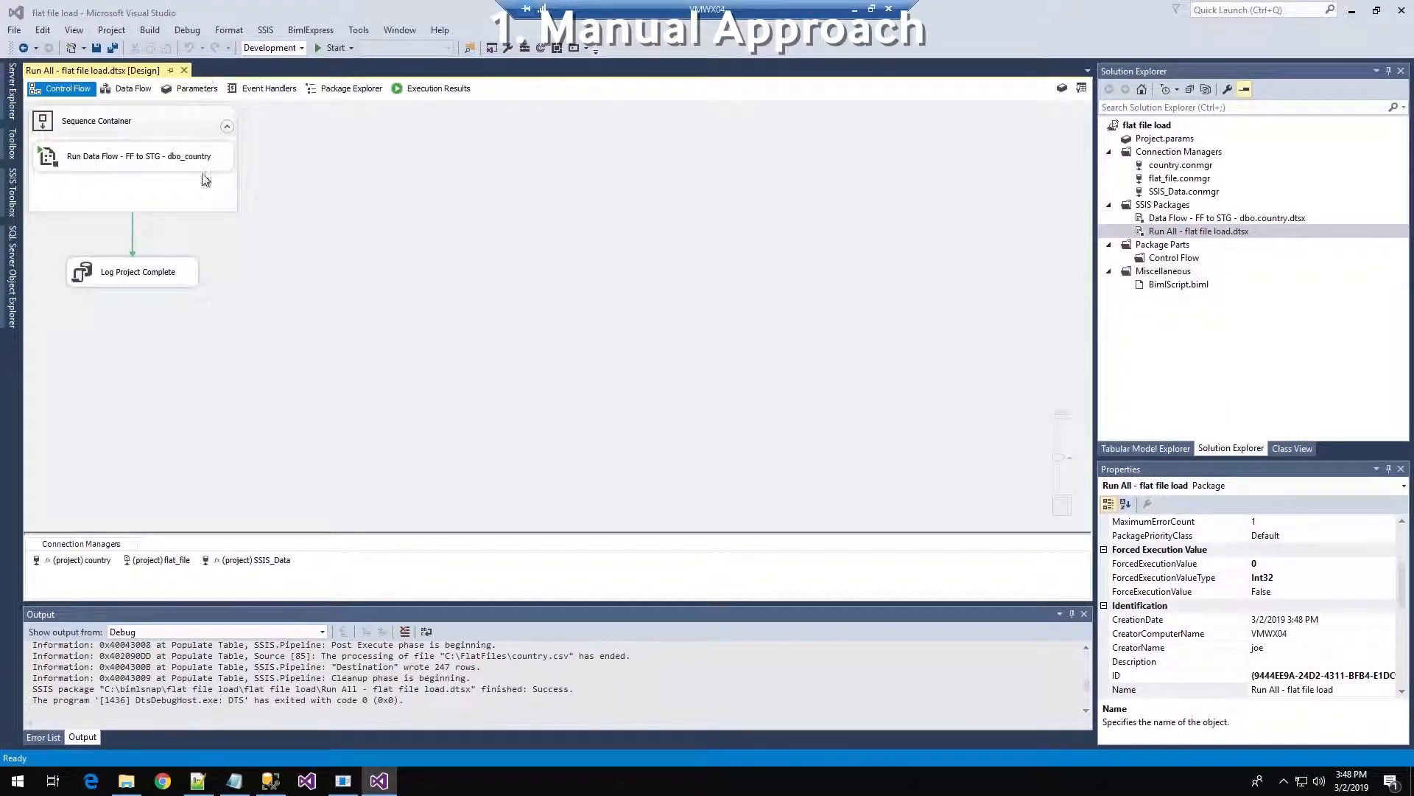
Close command.txt in Notepad, and review Country.csv in Notepad++ through its last row before closing the editor.
click(233, 781)
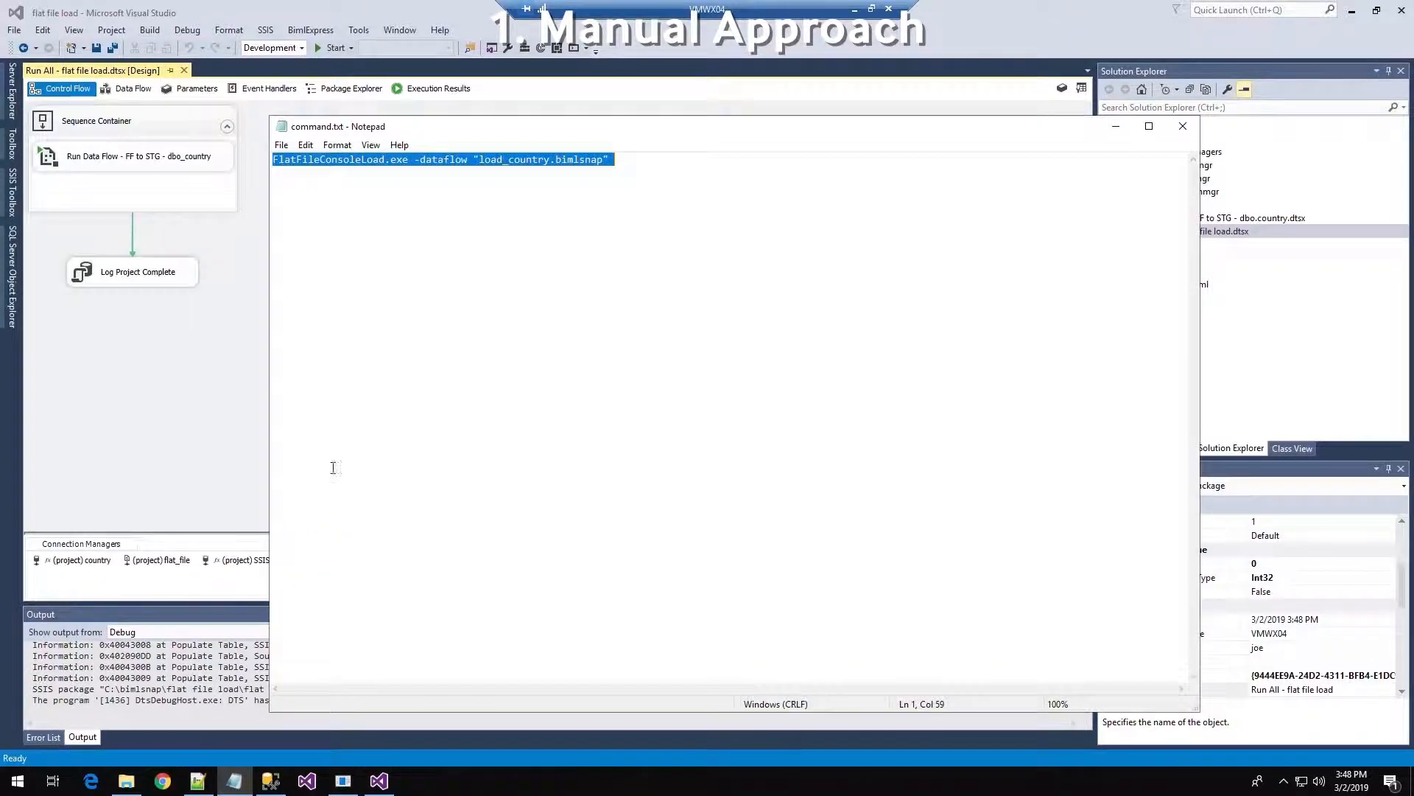
click(1183, 129)
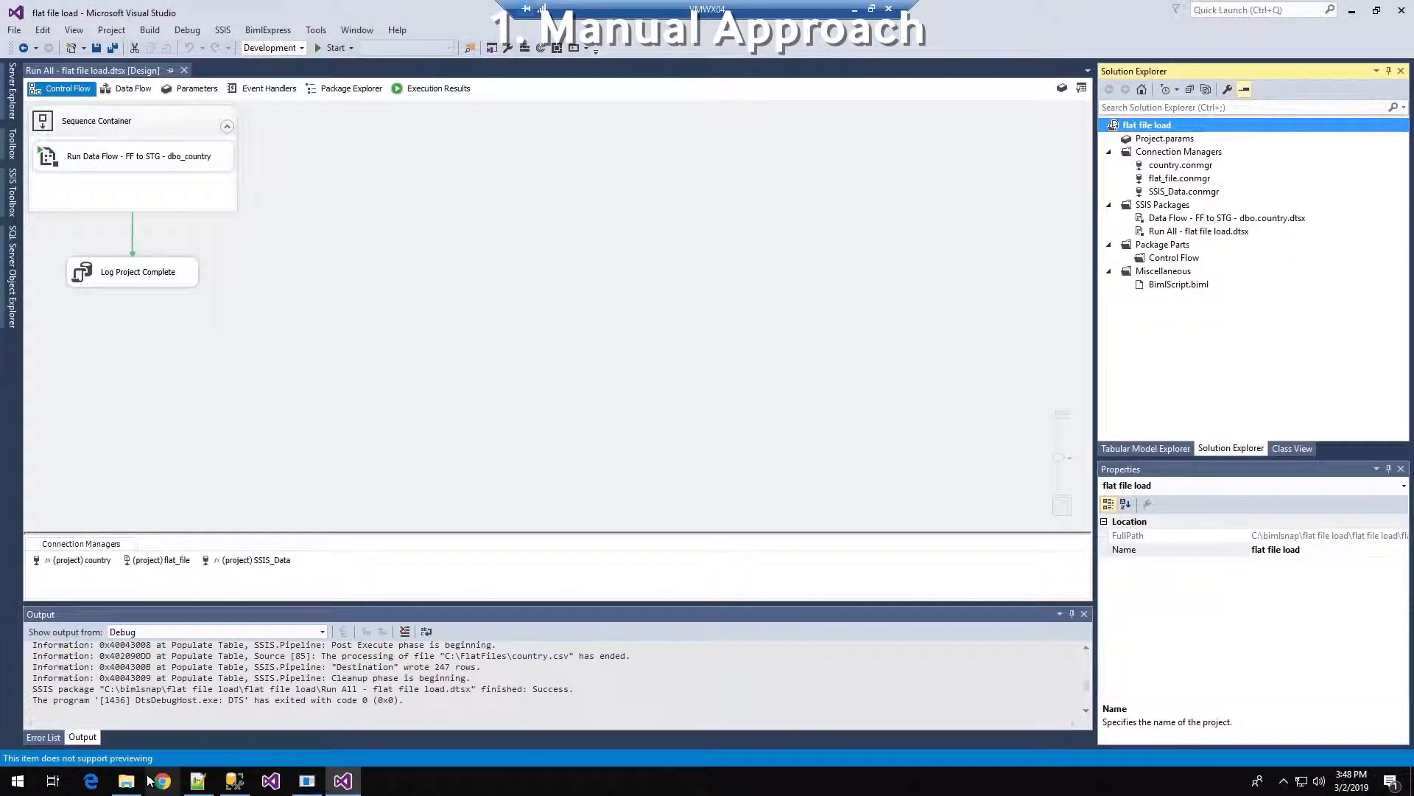
click(195, 783)
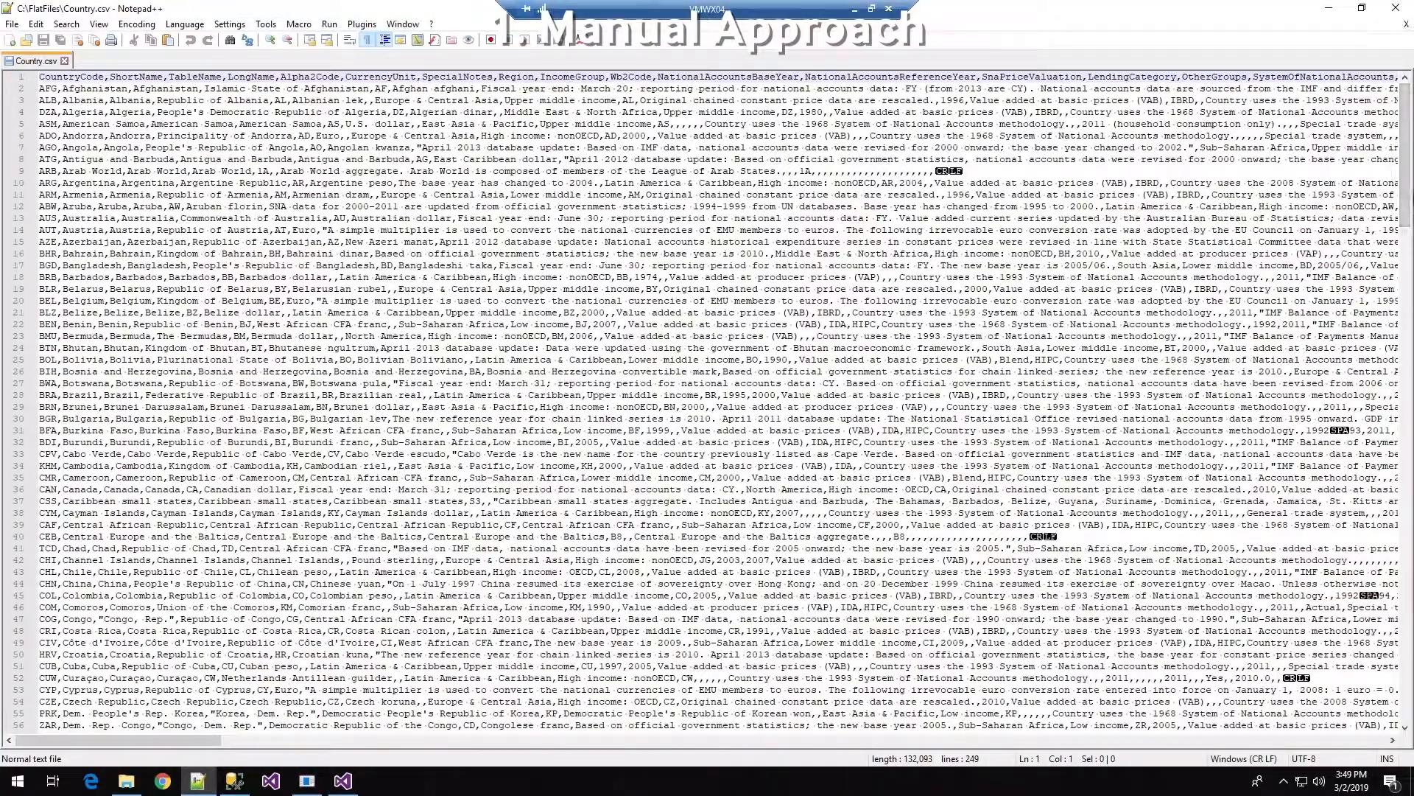
drag(1407, 193, 1407, 693)
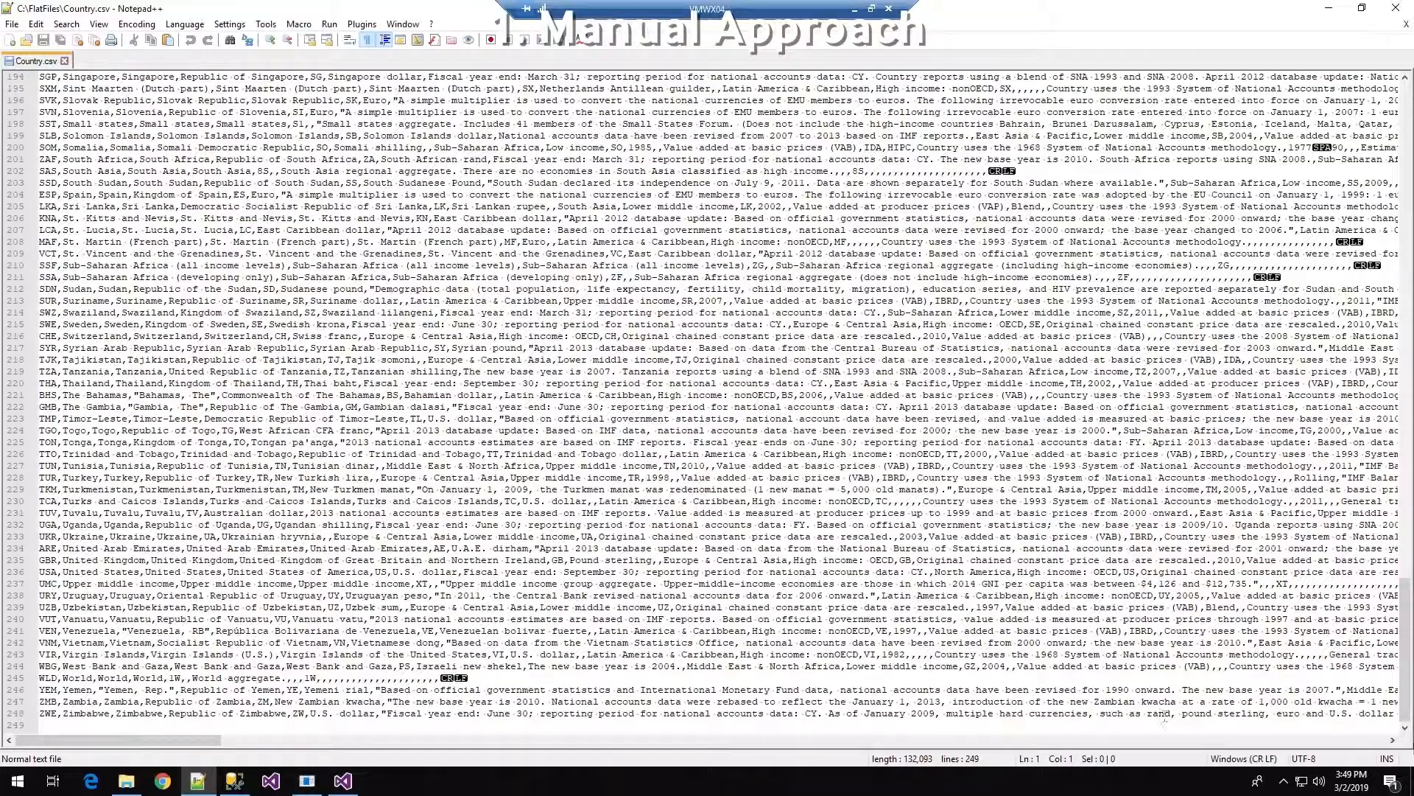
scroll(1122, 274, up, 20)
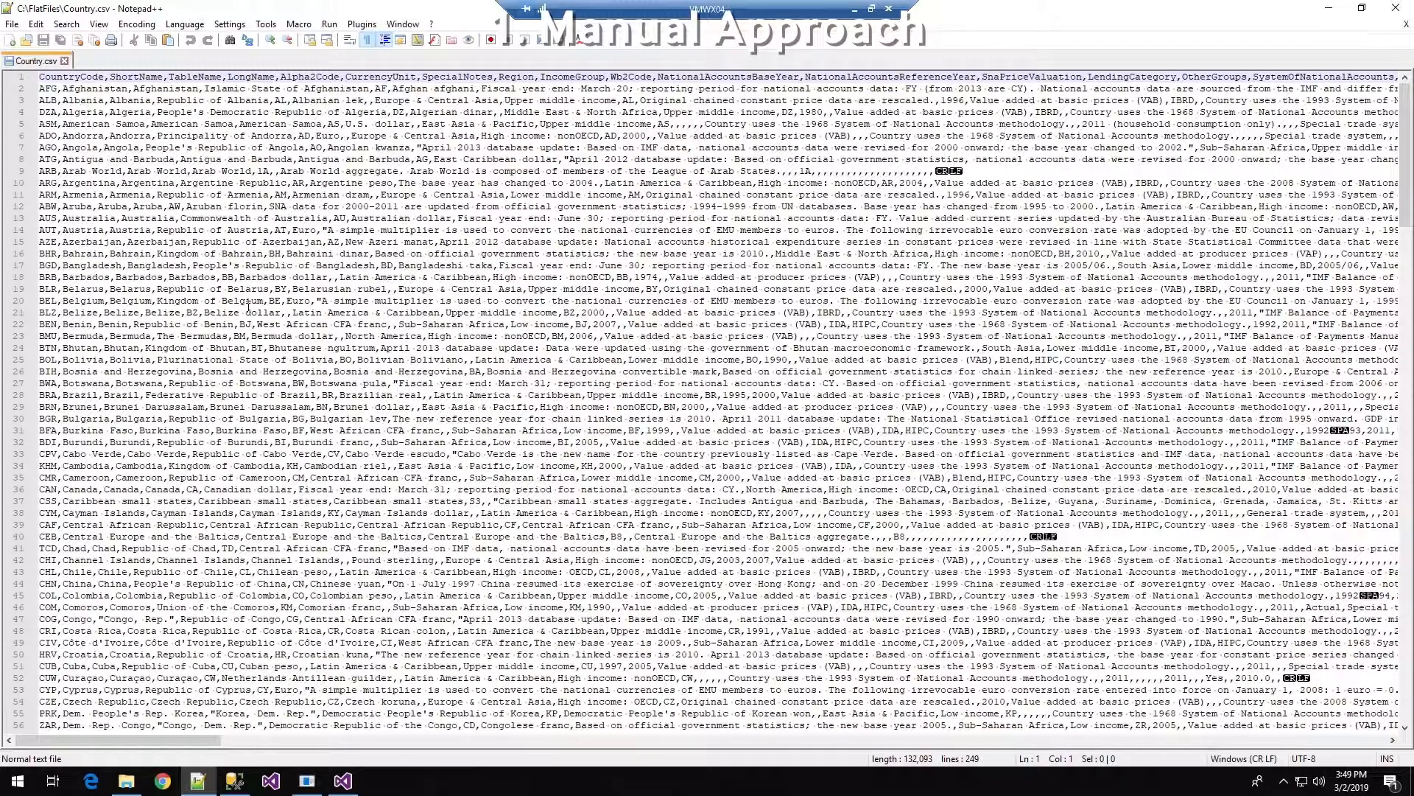
click(1390, 7)
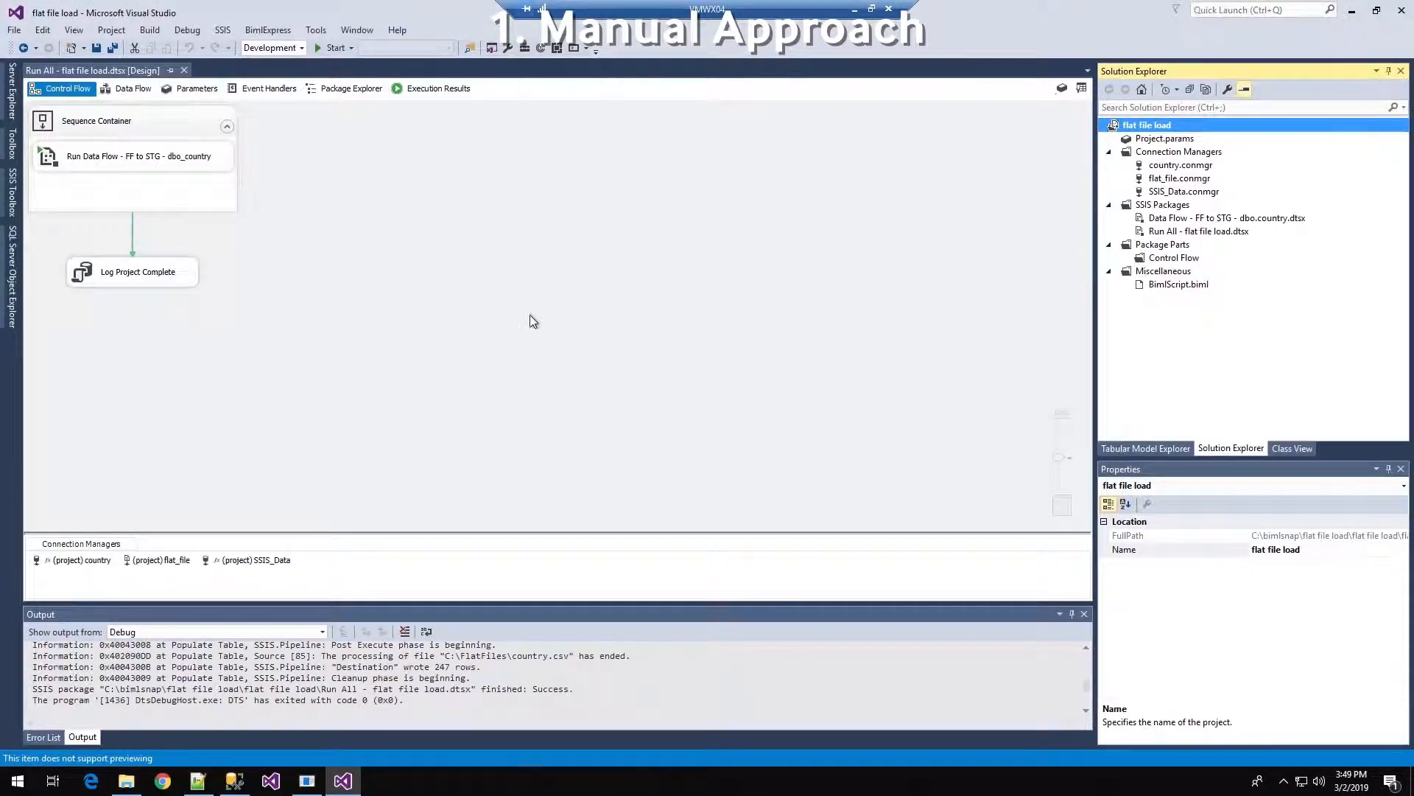
Switch to SQL Server Management Studio, query the top 1000 rows of the staging database's dbo.country table and review the loaded rows.
click(235, 780)
click(329, 367)
right_click(329, 366)
click(372, 404)
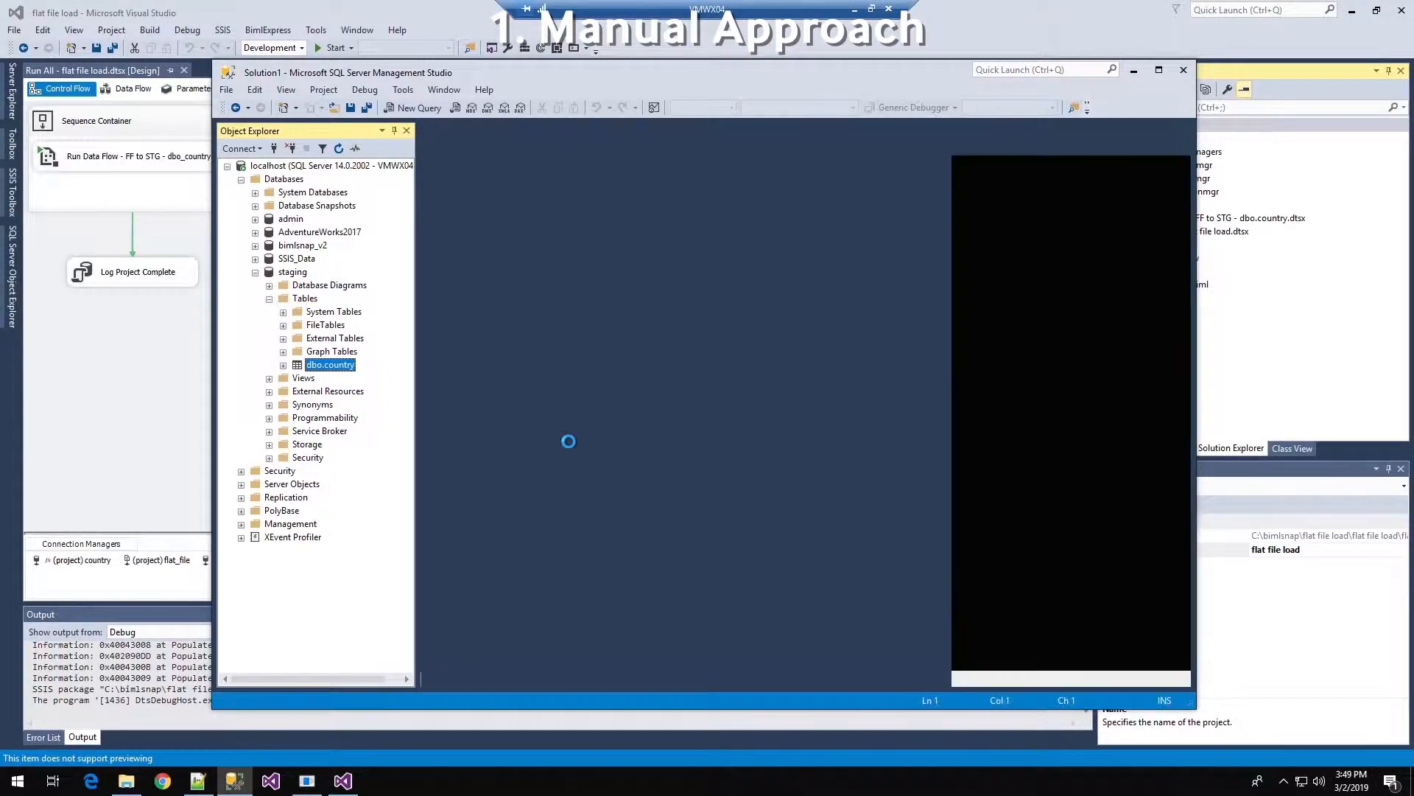
drag(1181, 462, 1173, 657)
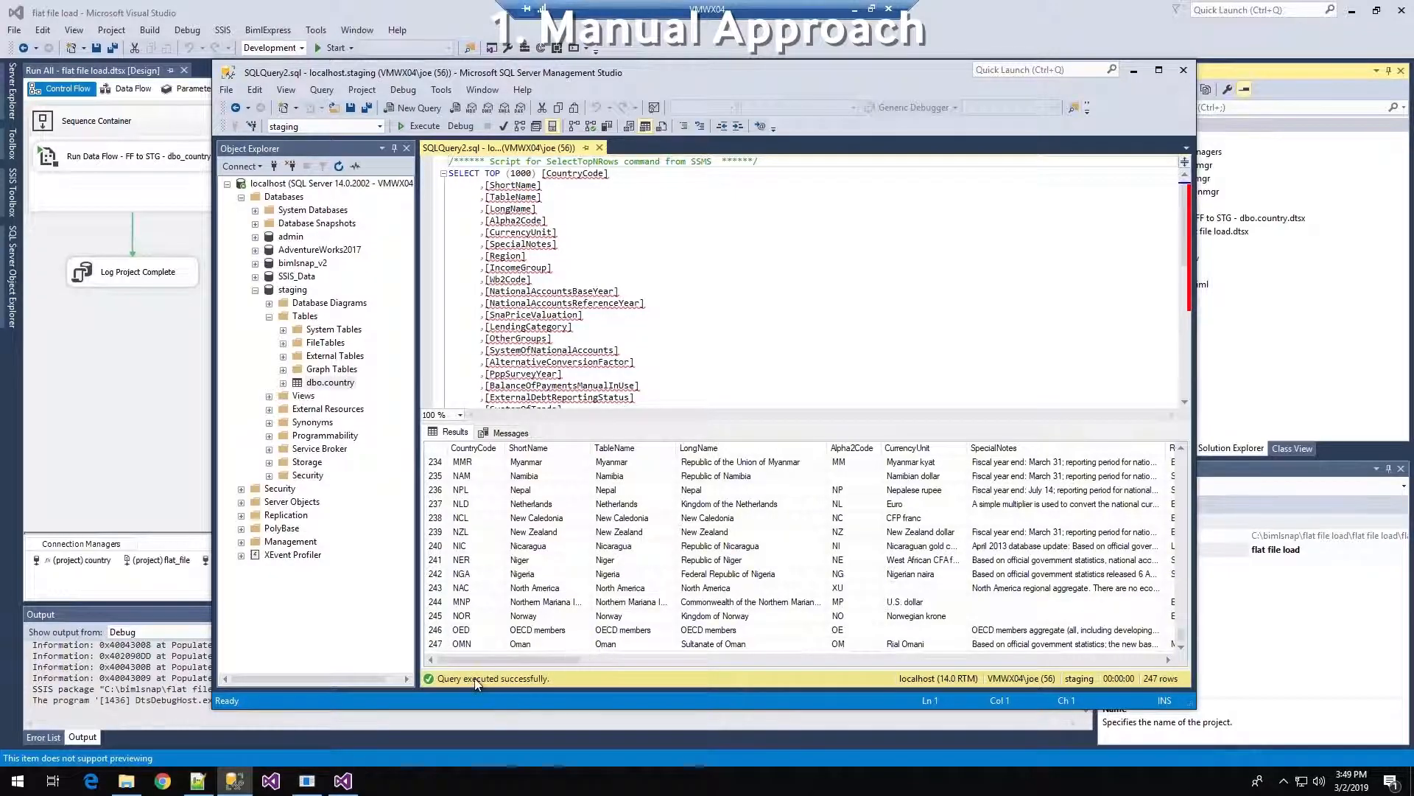
Query the top 1000 rows of dbo.SSIS_batch_log in the SSIS_Data database to check the batch run.
click(255, 276)
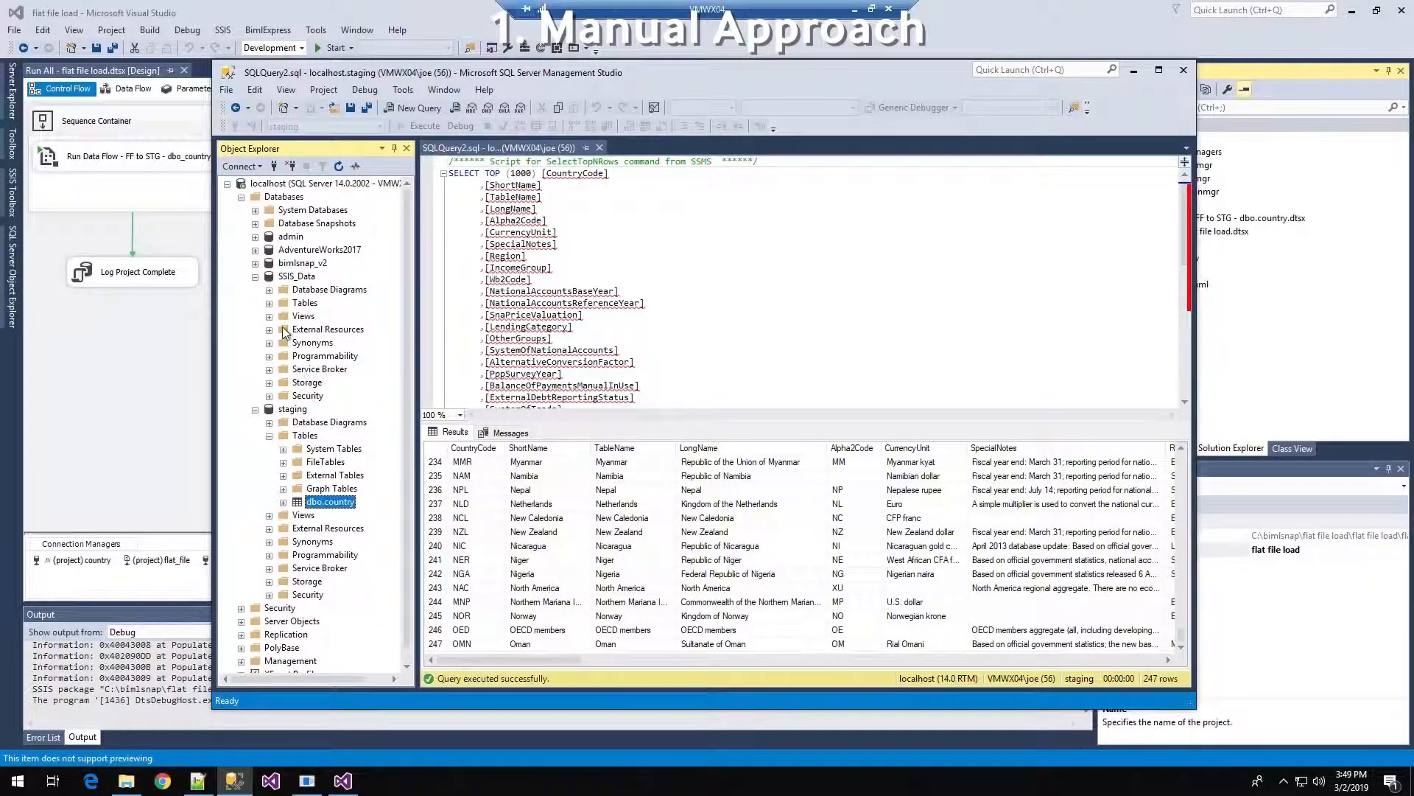
click(269, 303)
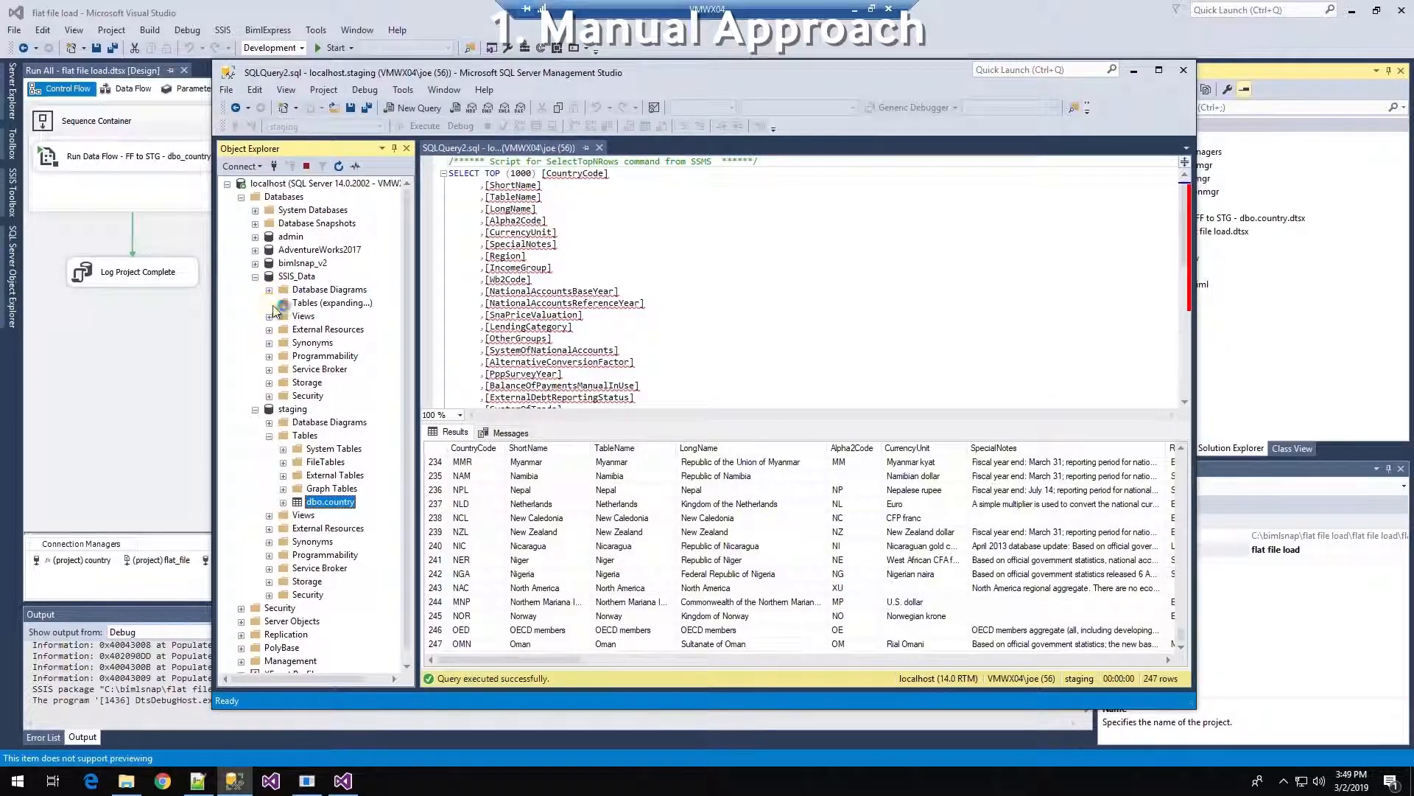
drag(416, 434, 503, 434)
right_click(358, 398)
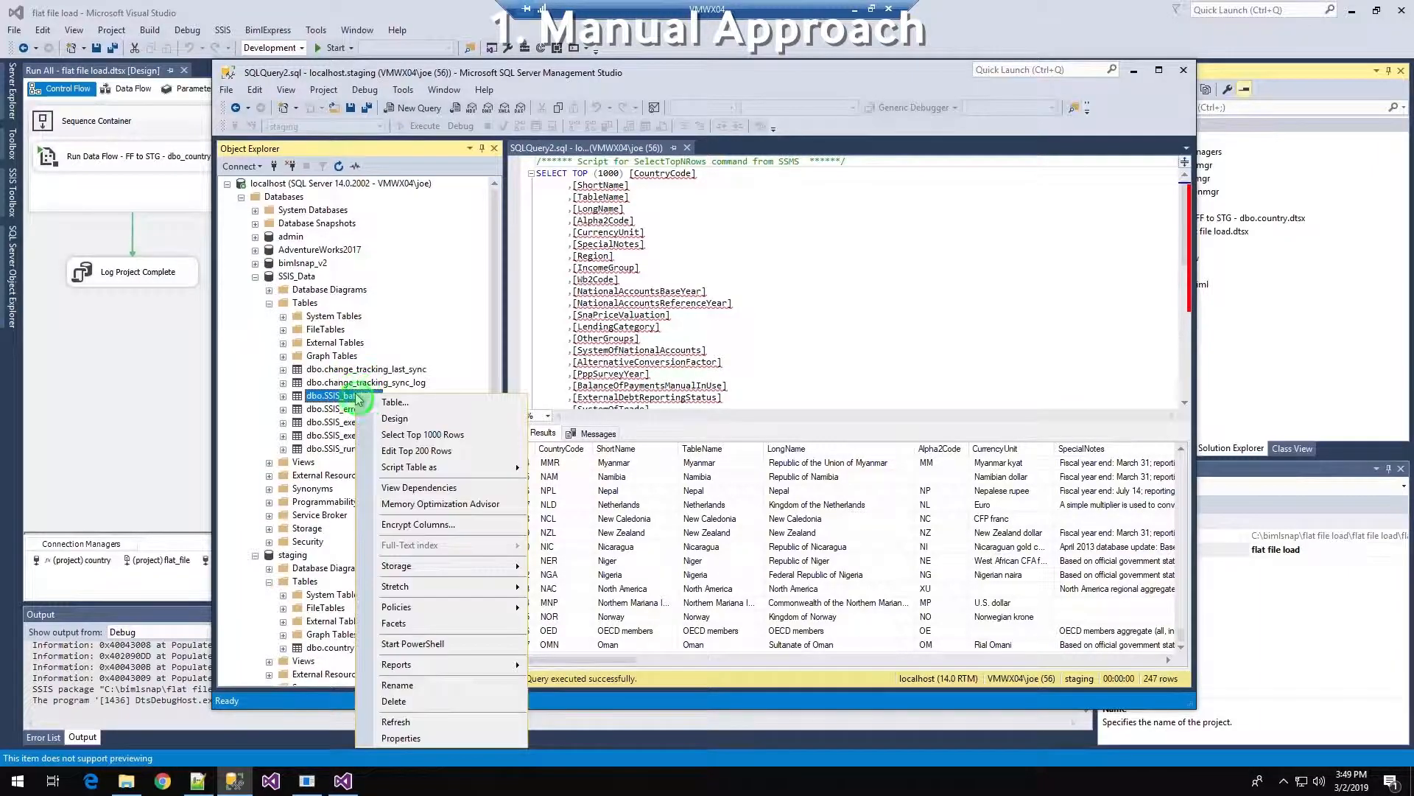
click(412, 434)
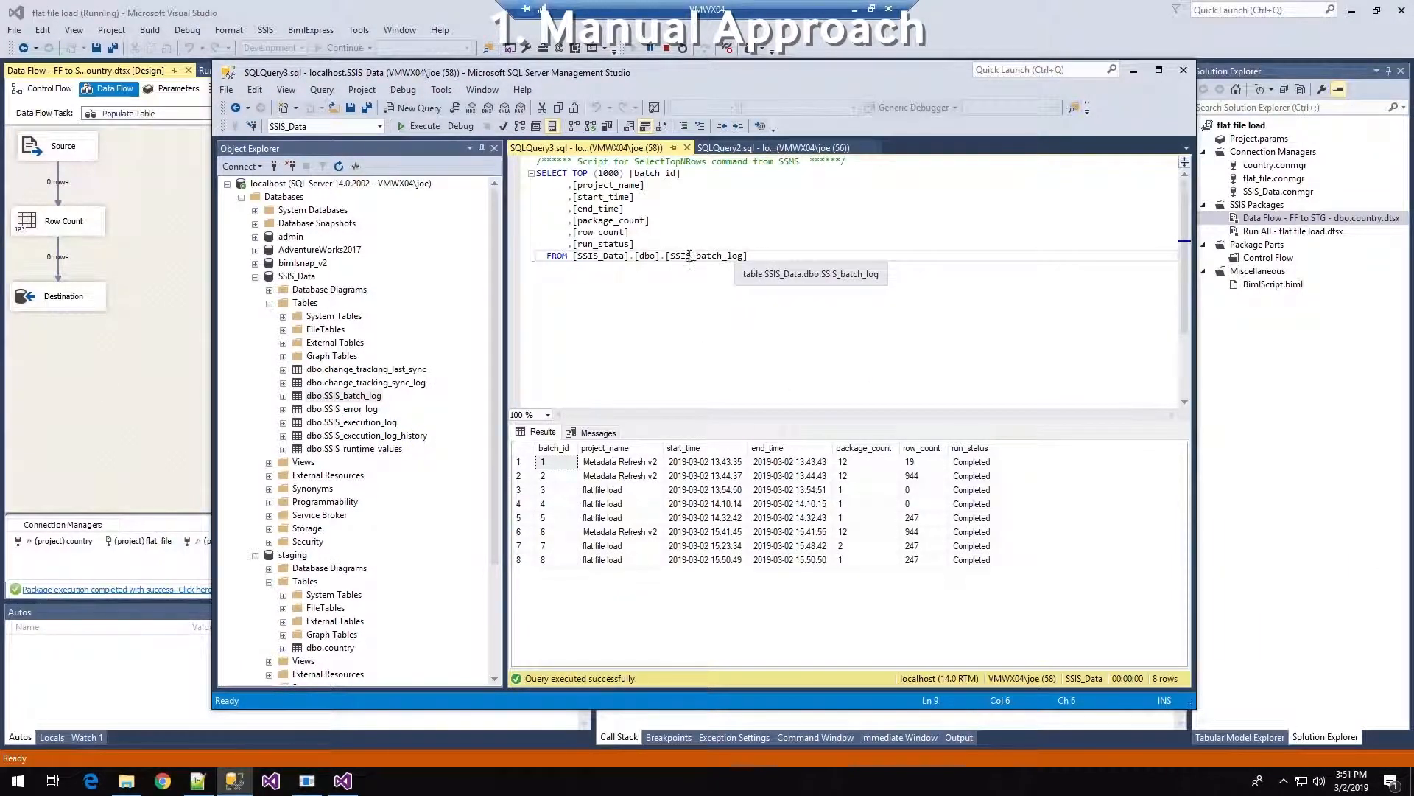
Query the top 1000 rows of dbo.SSIS_execution_log_history, examine the latest package times and row counts, and close Management Studio.
click(360, 398)
click(371, 440)
right_click(377, 441)
click(439, 452)
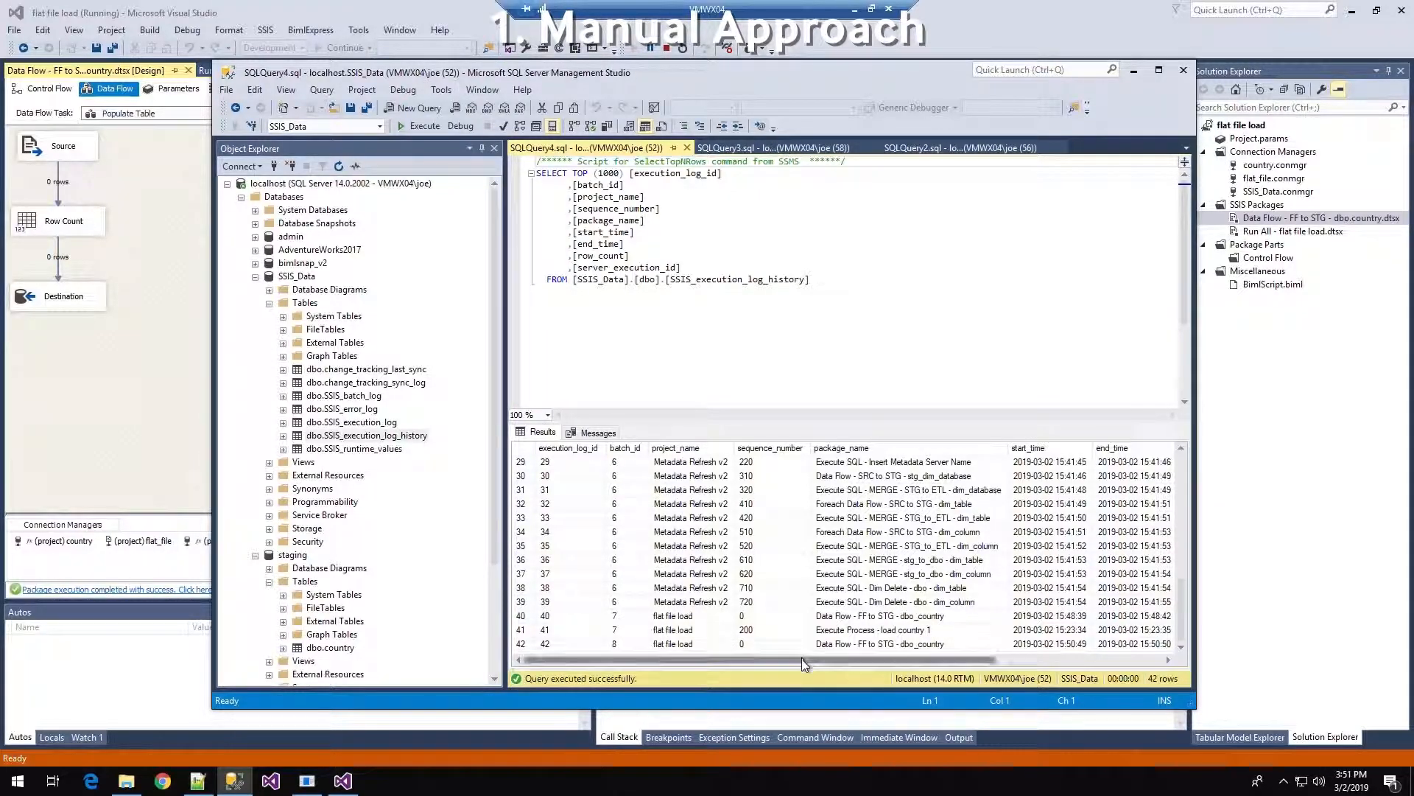
drag(981, 659, 1156, 648)
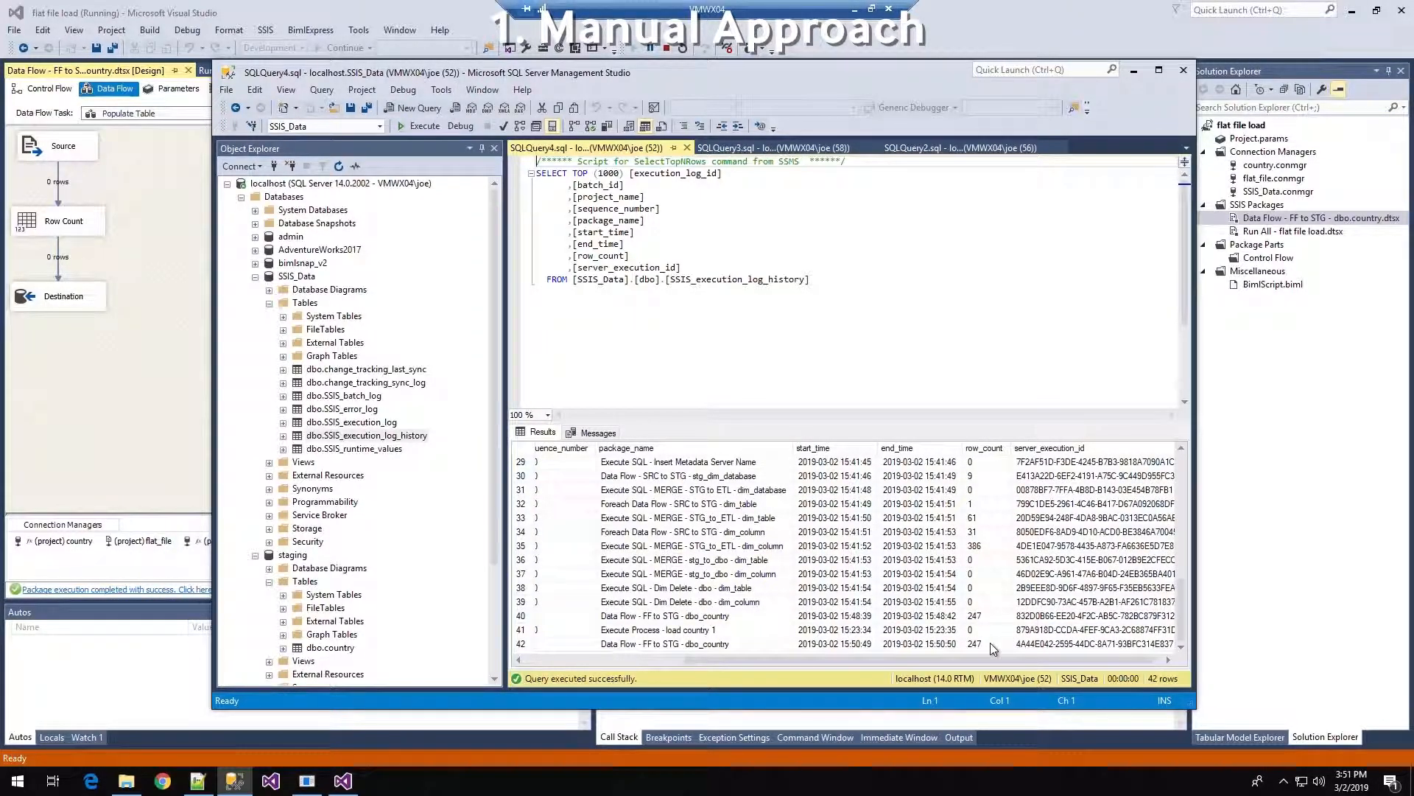
drag(994, 663, 1004, 663)
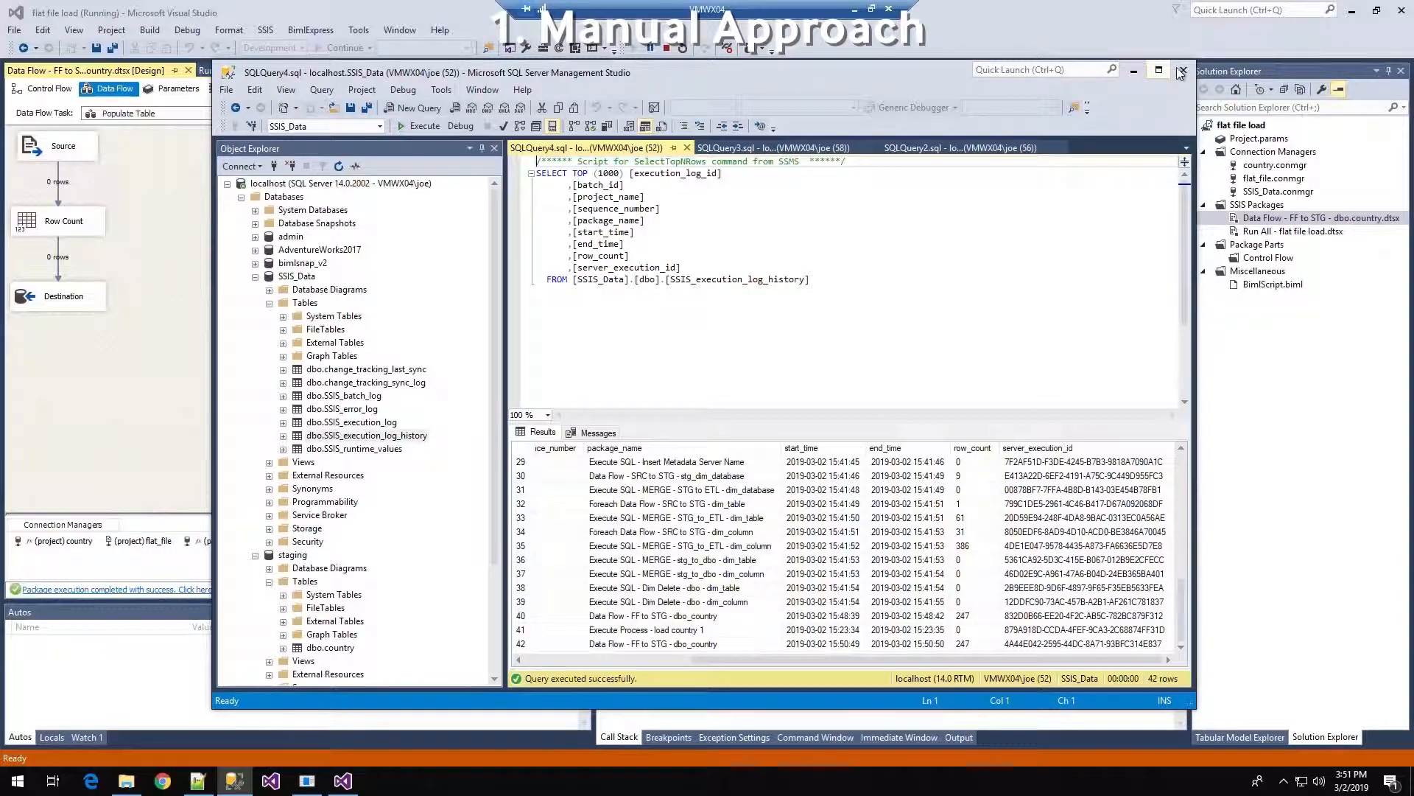
drag(1074, 80, 1053, 62)
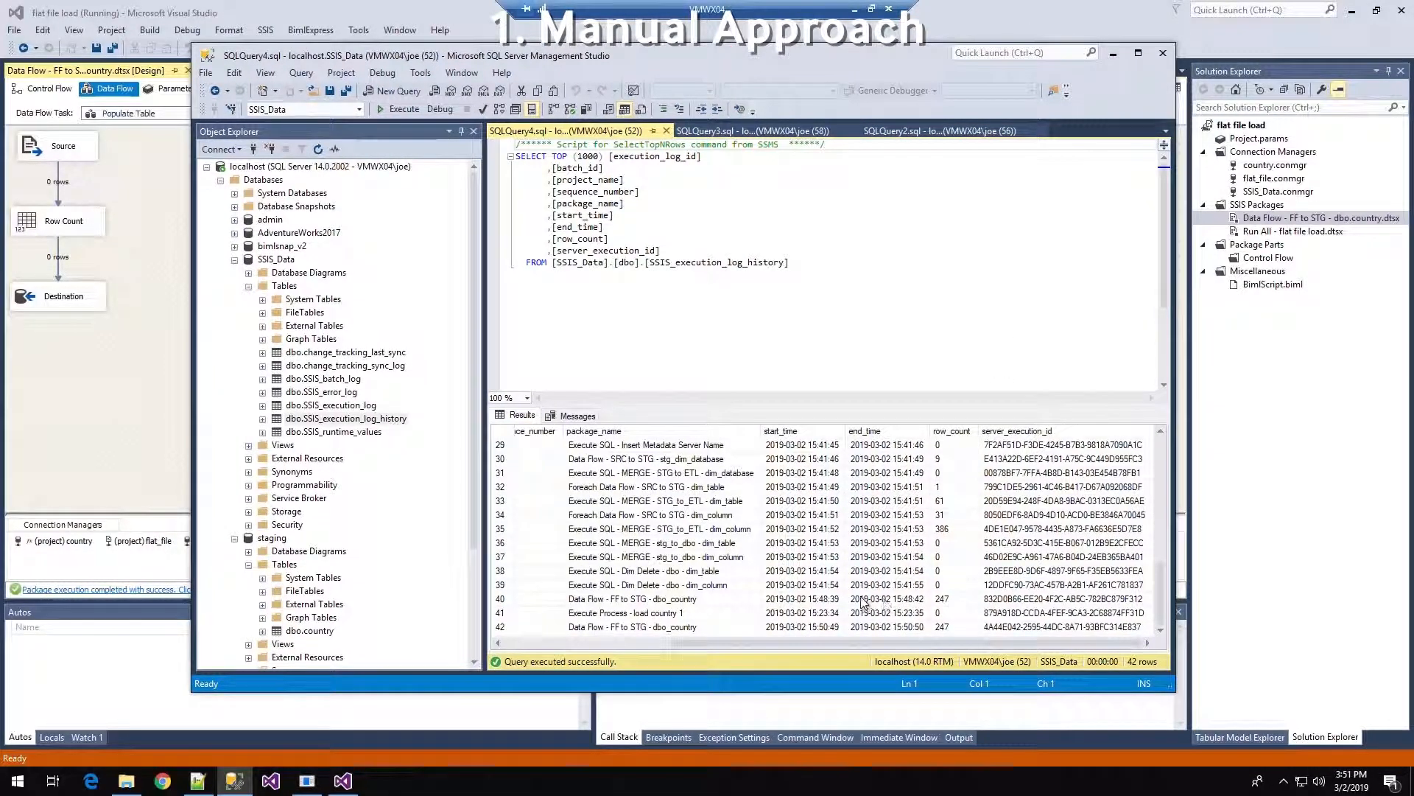
click(1164, 55)
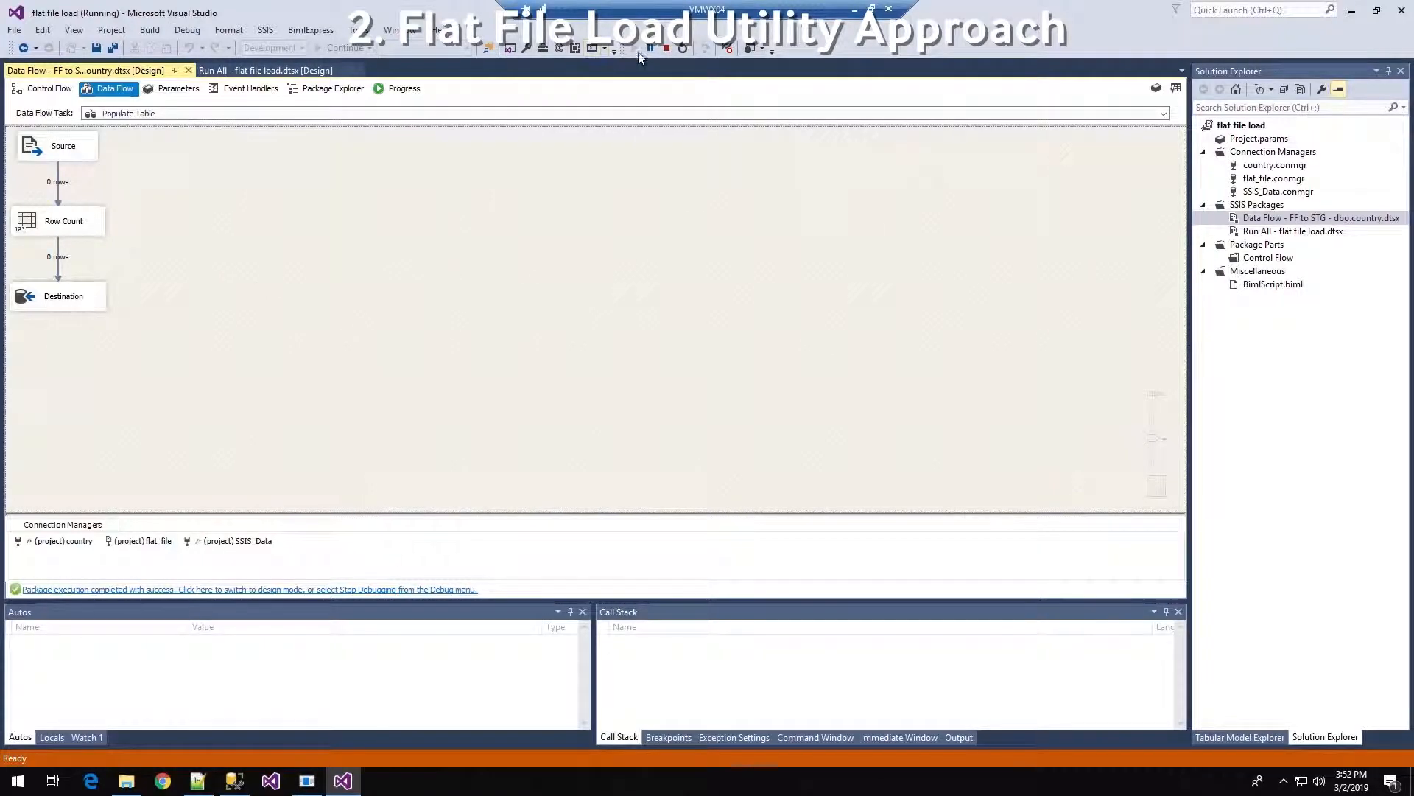
Stop debugging in Visual Studio, open C:\Flat File Load v2.1.0.0 in File Explorer, and close both package designers.
click(666, 48)
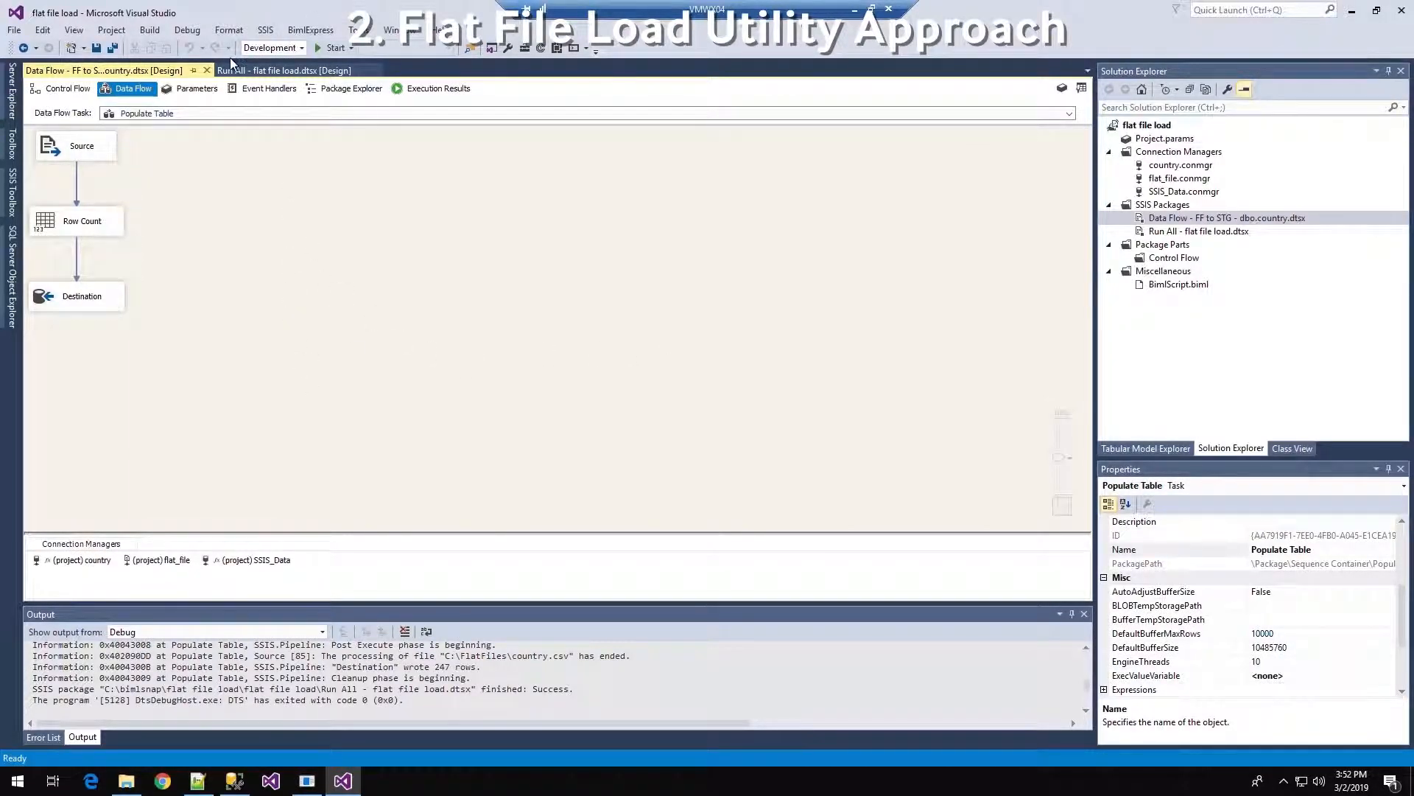
click(126, 781)
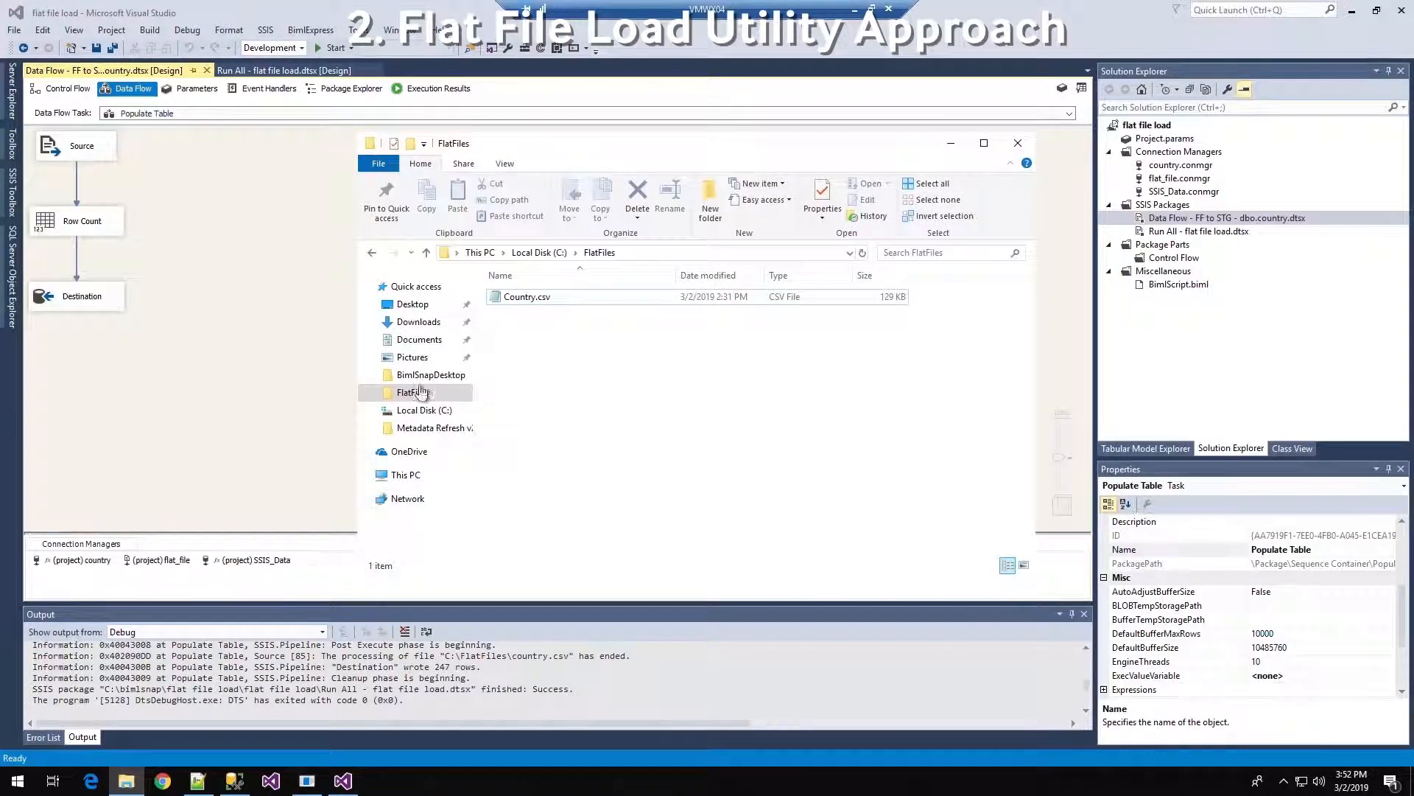
click(535, 253)
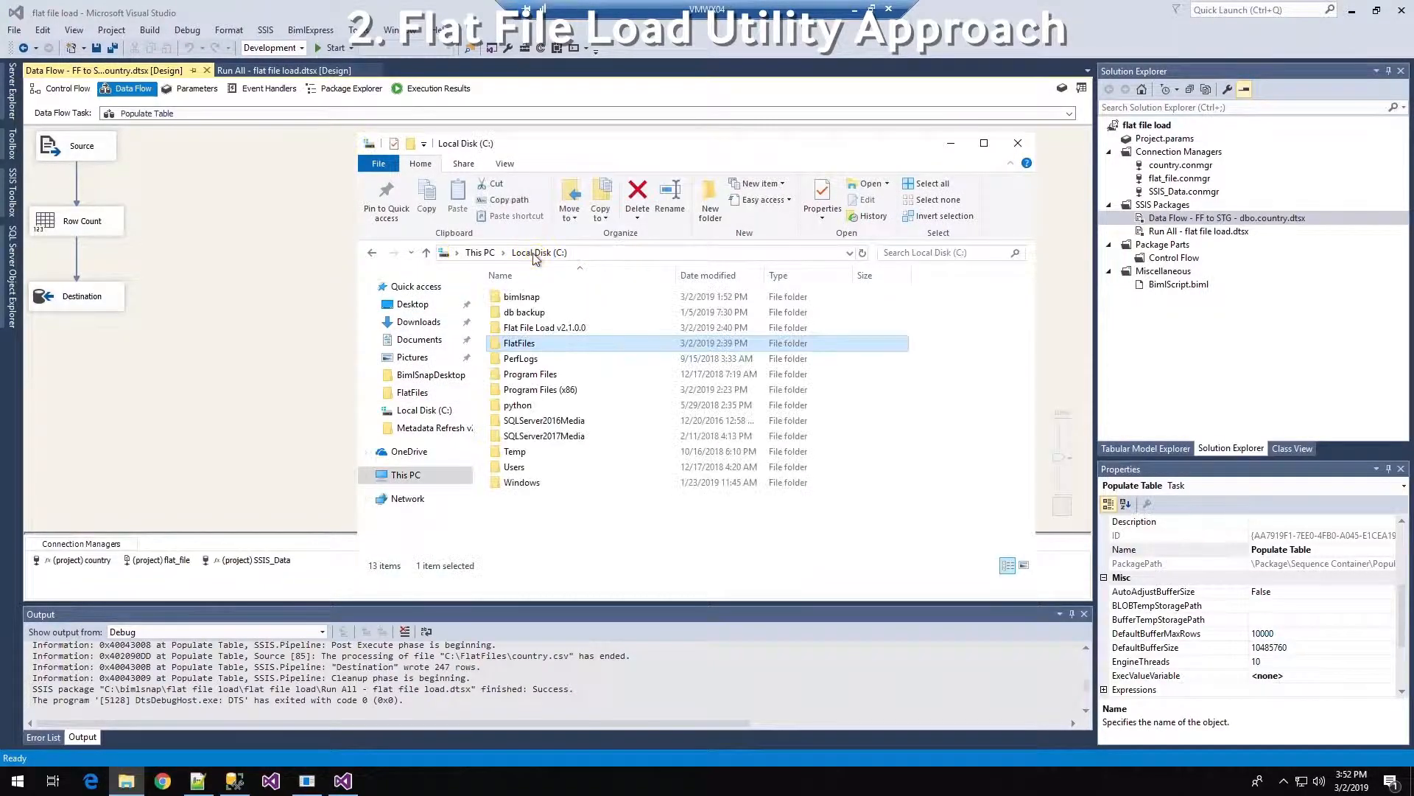
double_click(535, 328)
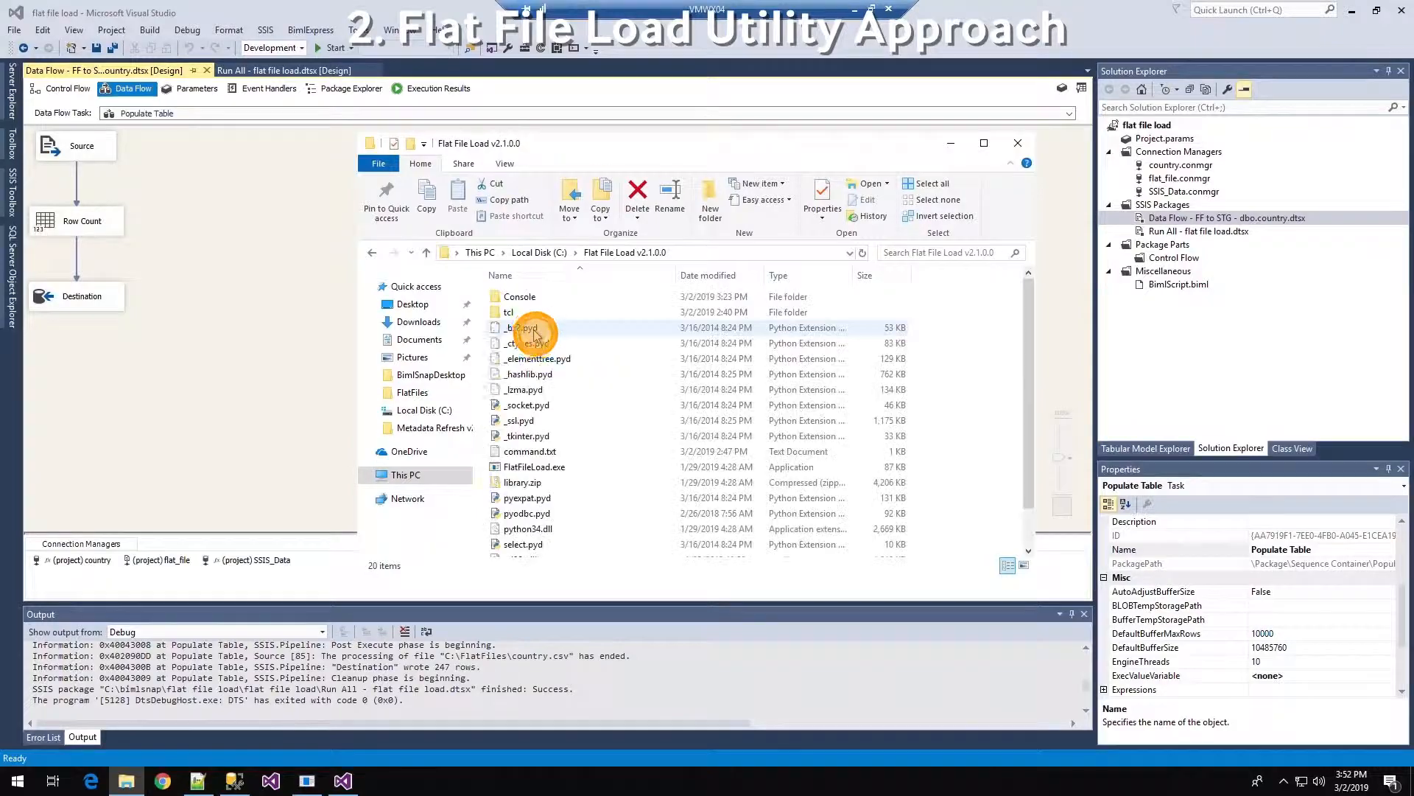
click(207, 70)
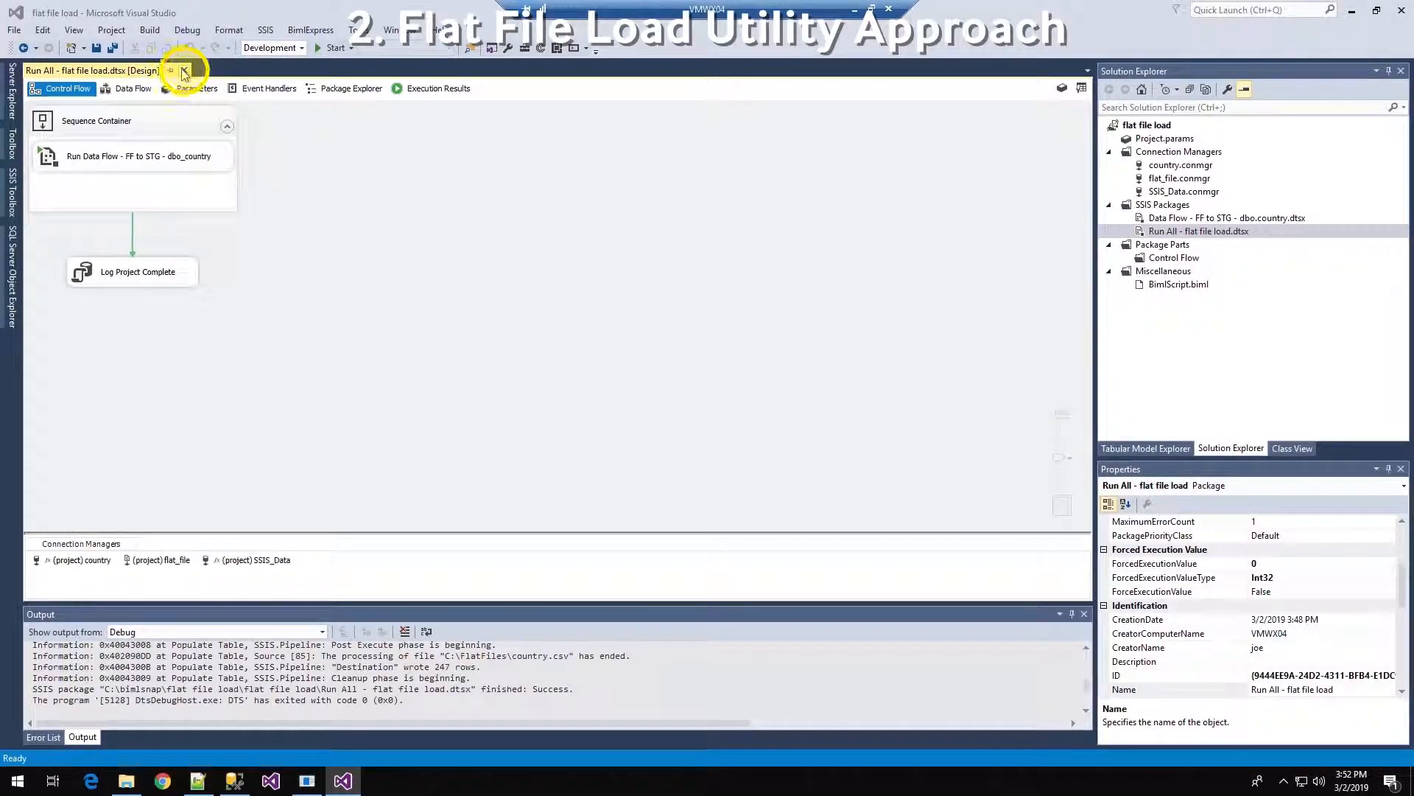
click(183, 71)
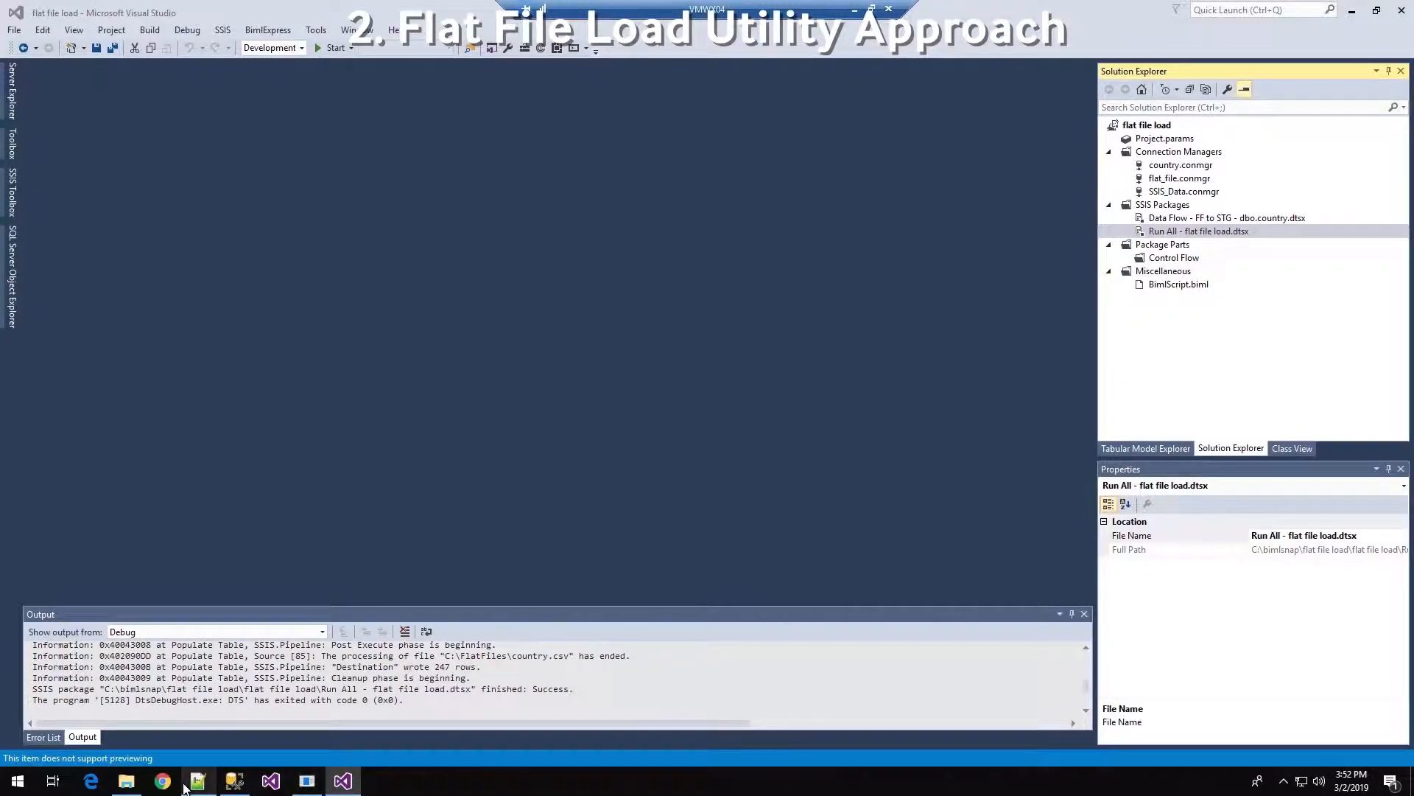
Launch FlatFileLoad.exe from the Flat File Load v2.1.0.0 folder and move its window so the folder listing is uncovered.
click(126, 781)
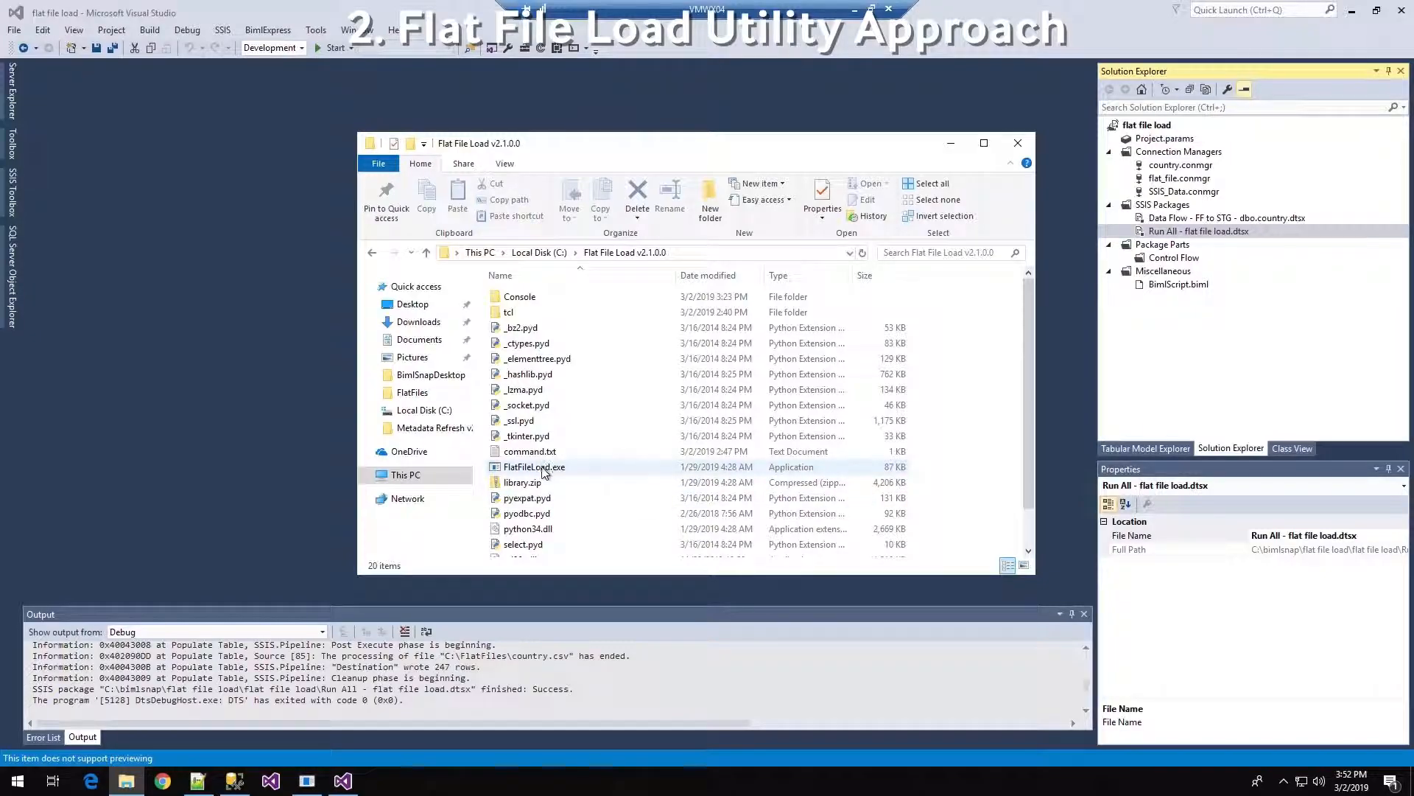
double_click(540, 468)
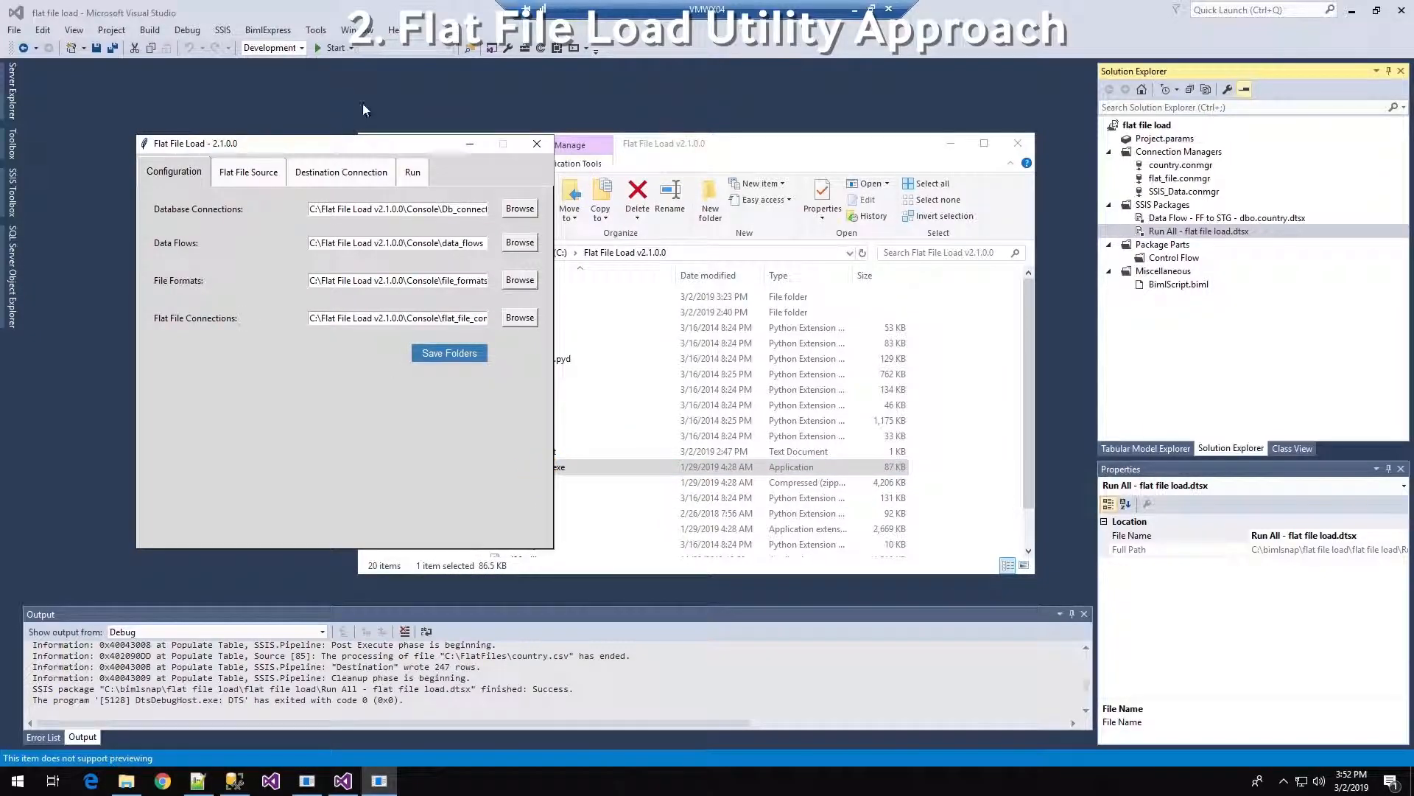
drag(382, 149, 270, 148)
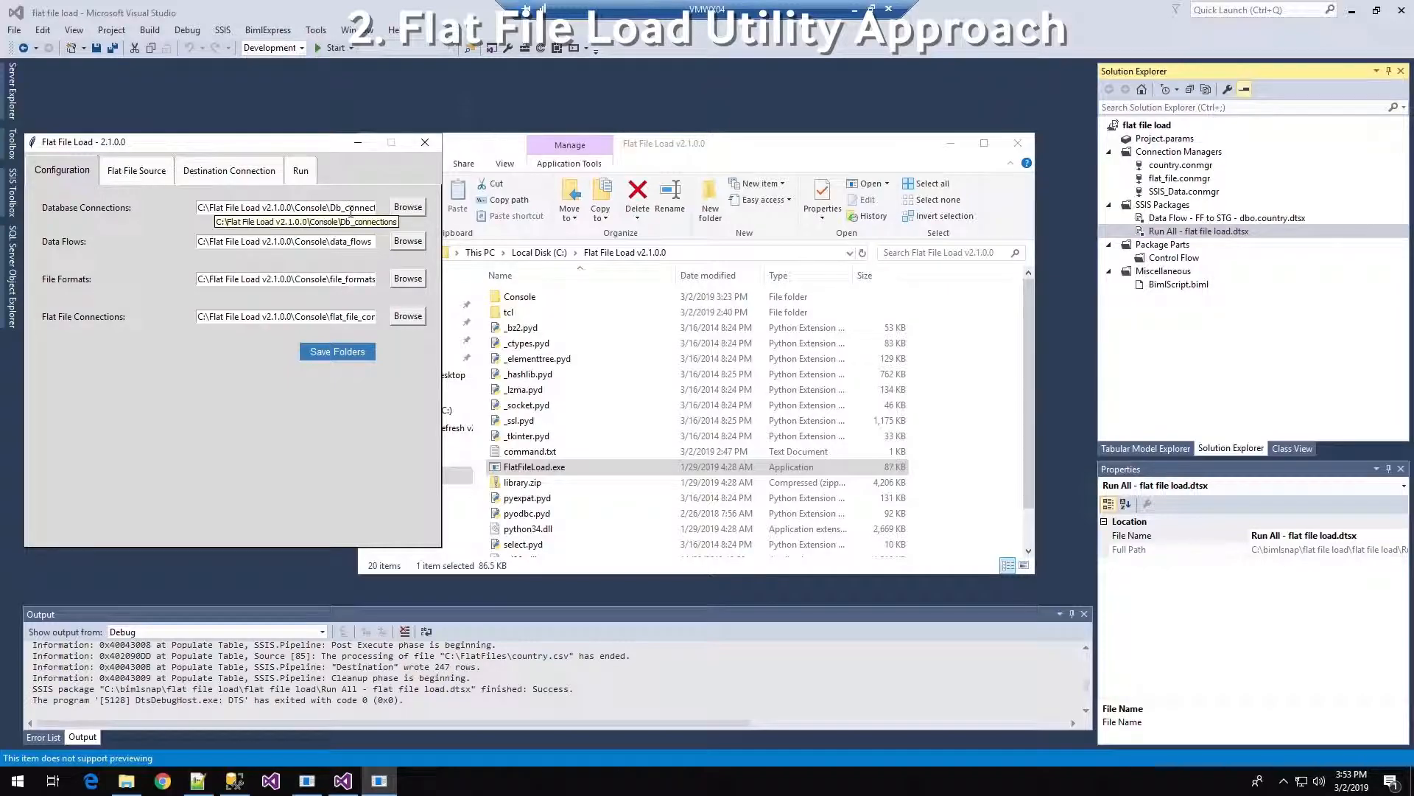
Examine the Console folder's four configuration subfolders and the contents of data_flows, and return to Flat File Load v2.1.0.0.
double_click(522, 299)
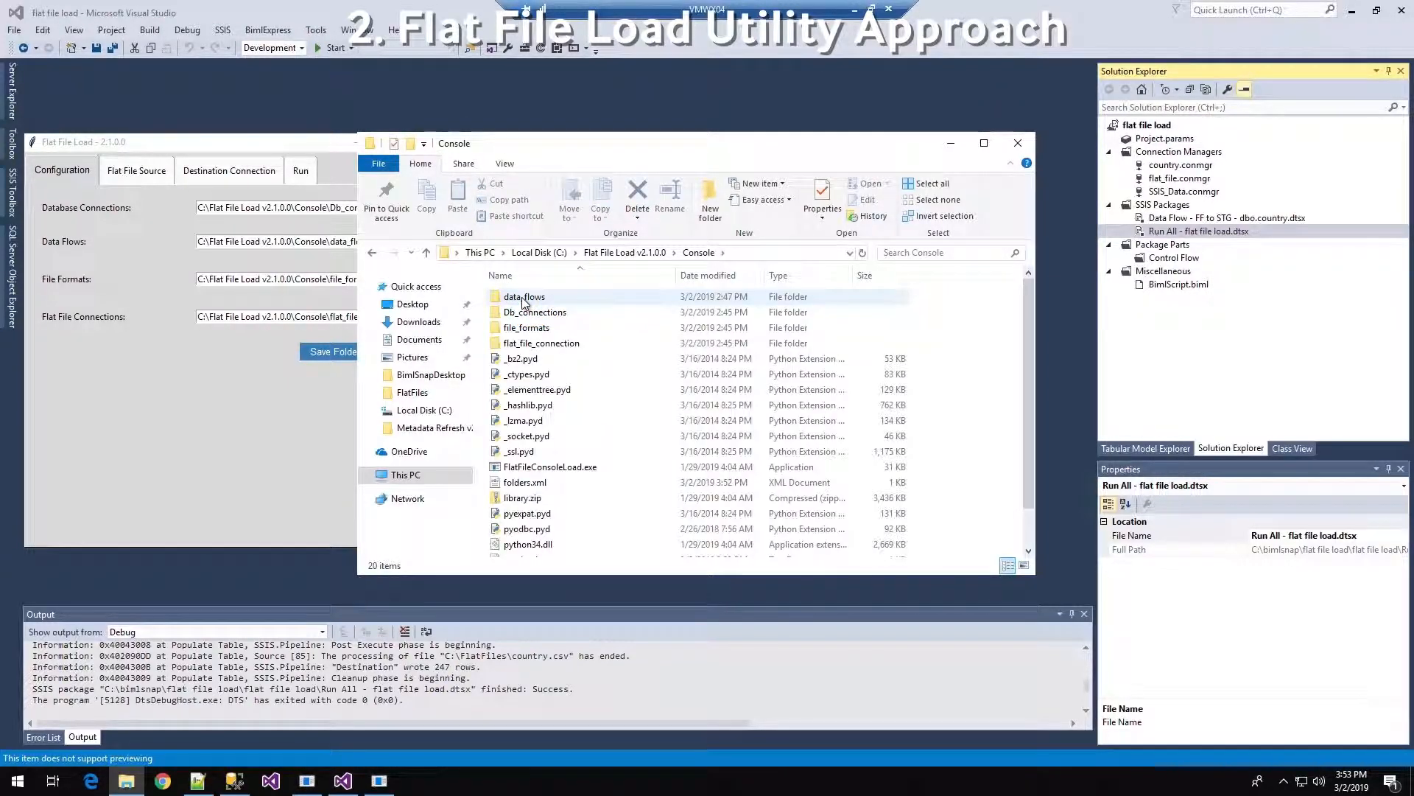
click(523, 301)
click(524, 313)
click(526, 329)
click(528, 345)
double_click(524, 298)
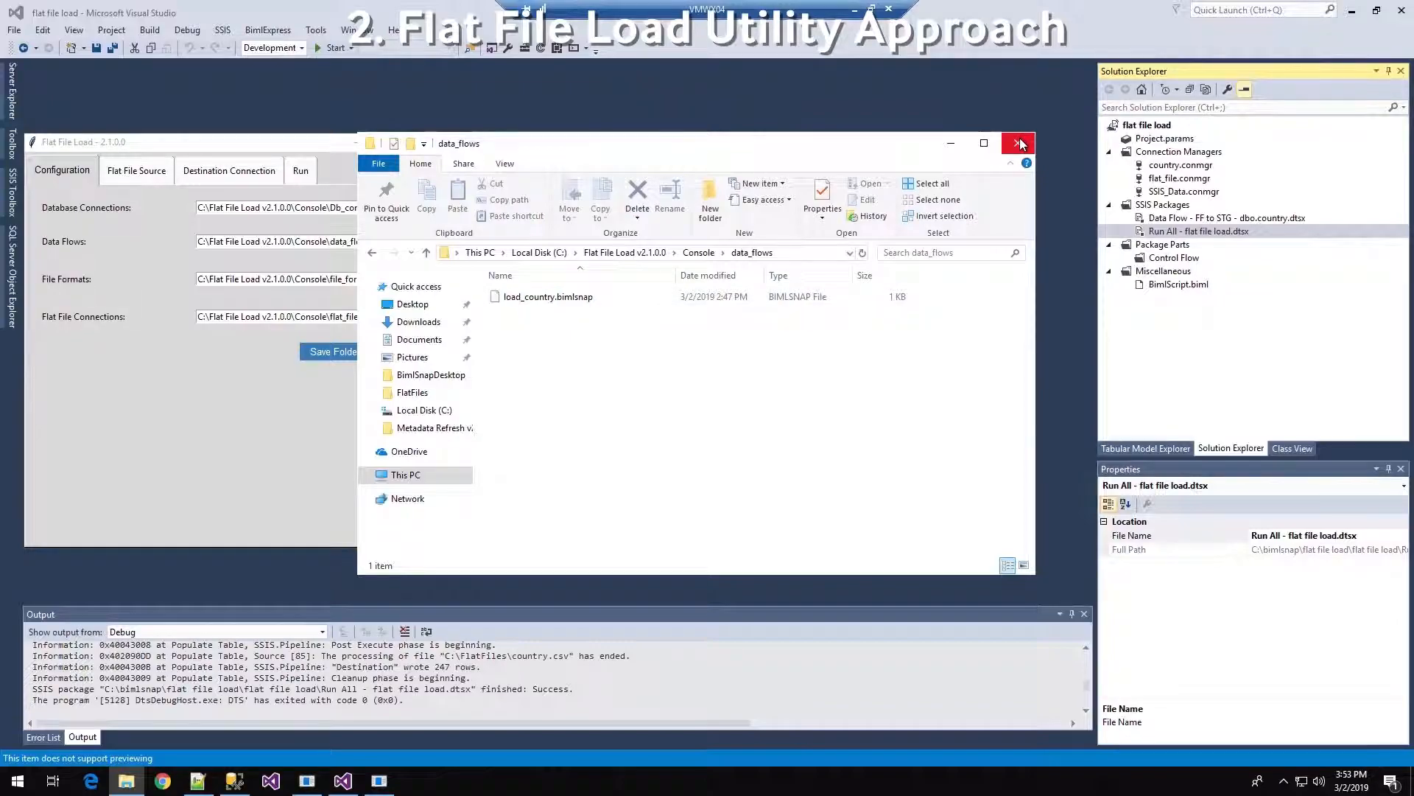
click(624, 263)
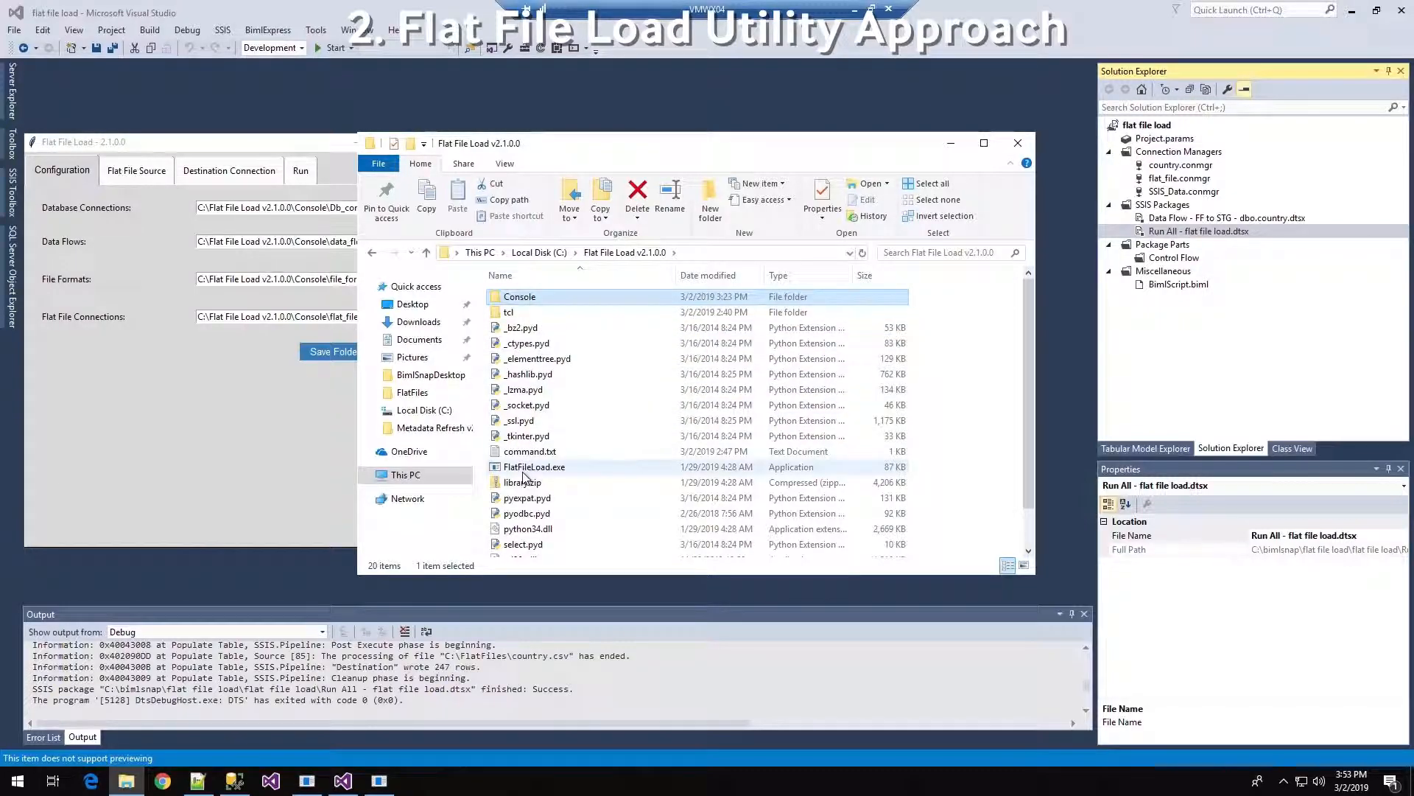
Switch to the Flat File Load window, load the country.biml flat file format, and highlight its source file path.
click(233, 419)
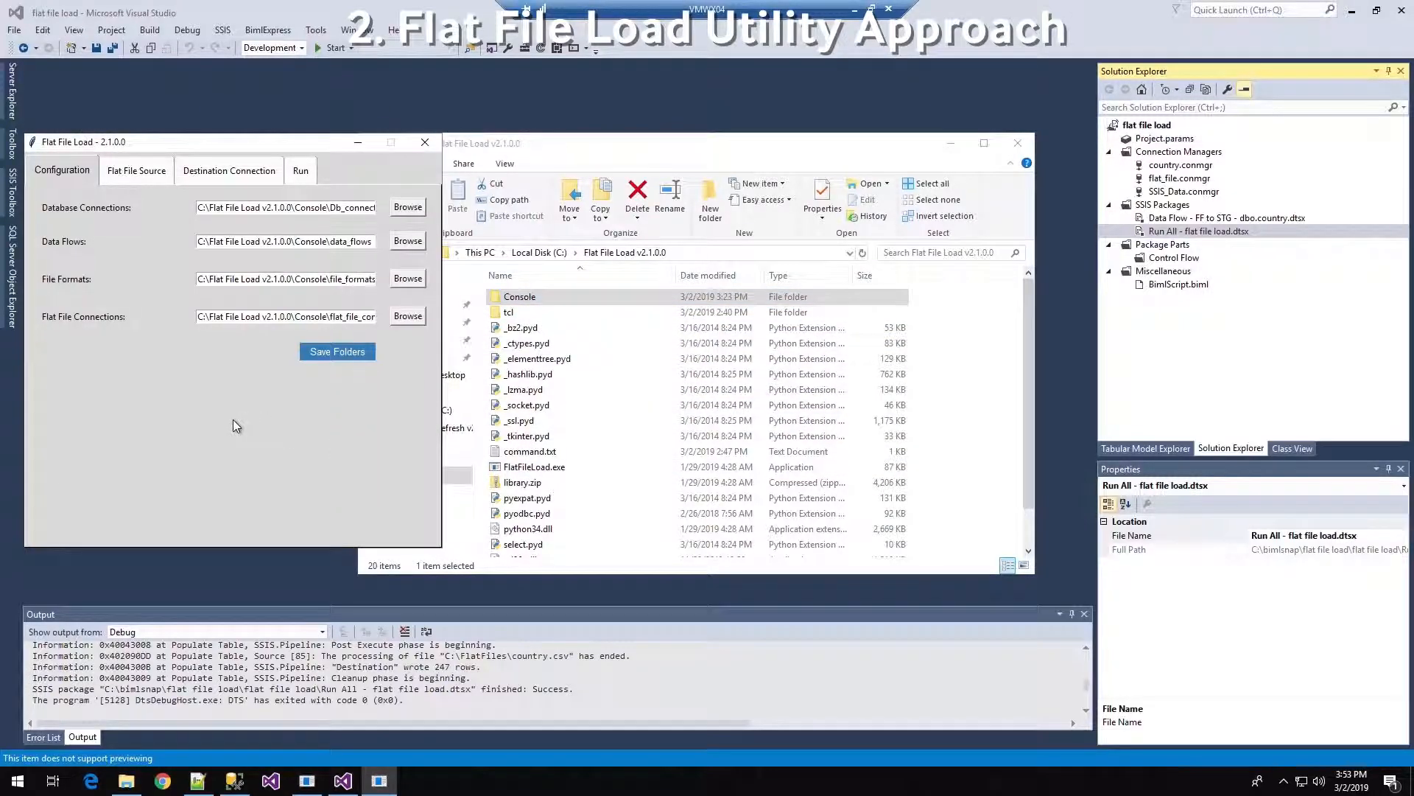
drag(171, 145, 276, 133)
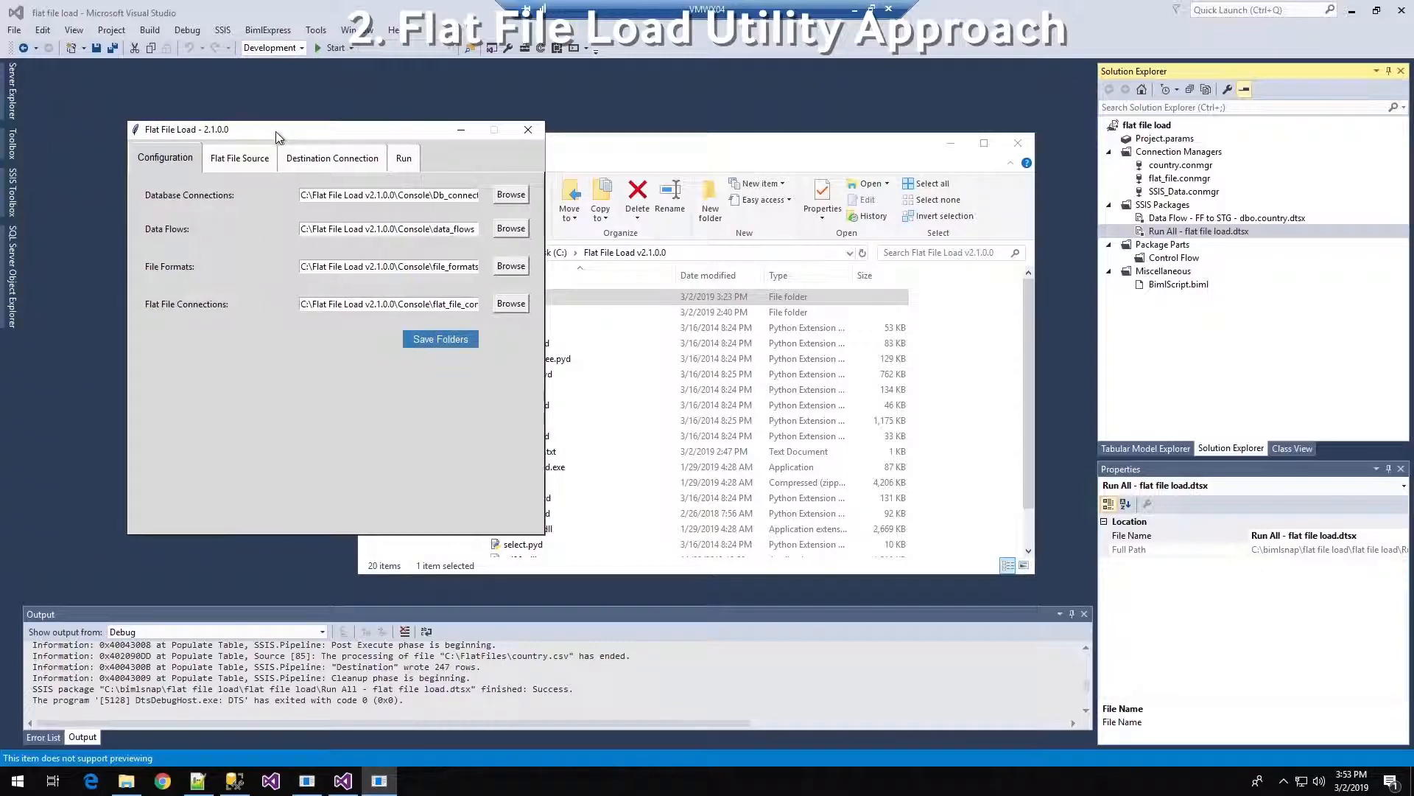
click(247, 160)
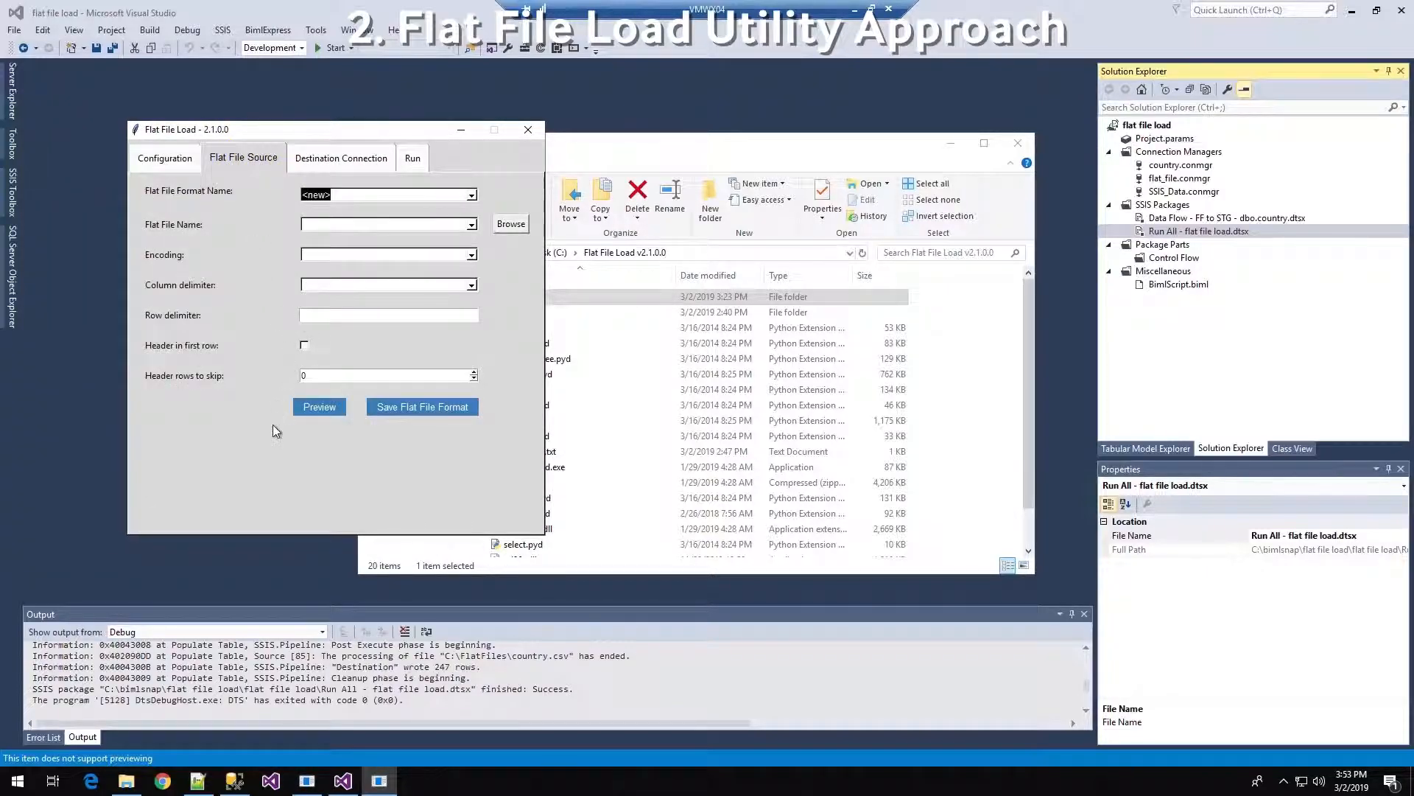
click(471, 194)
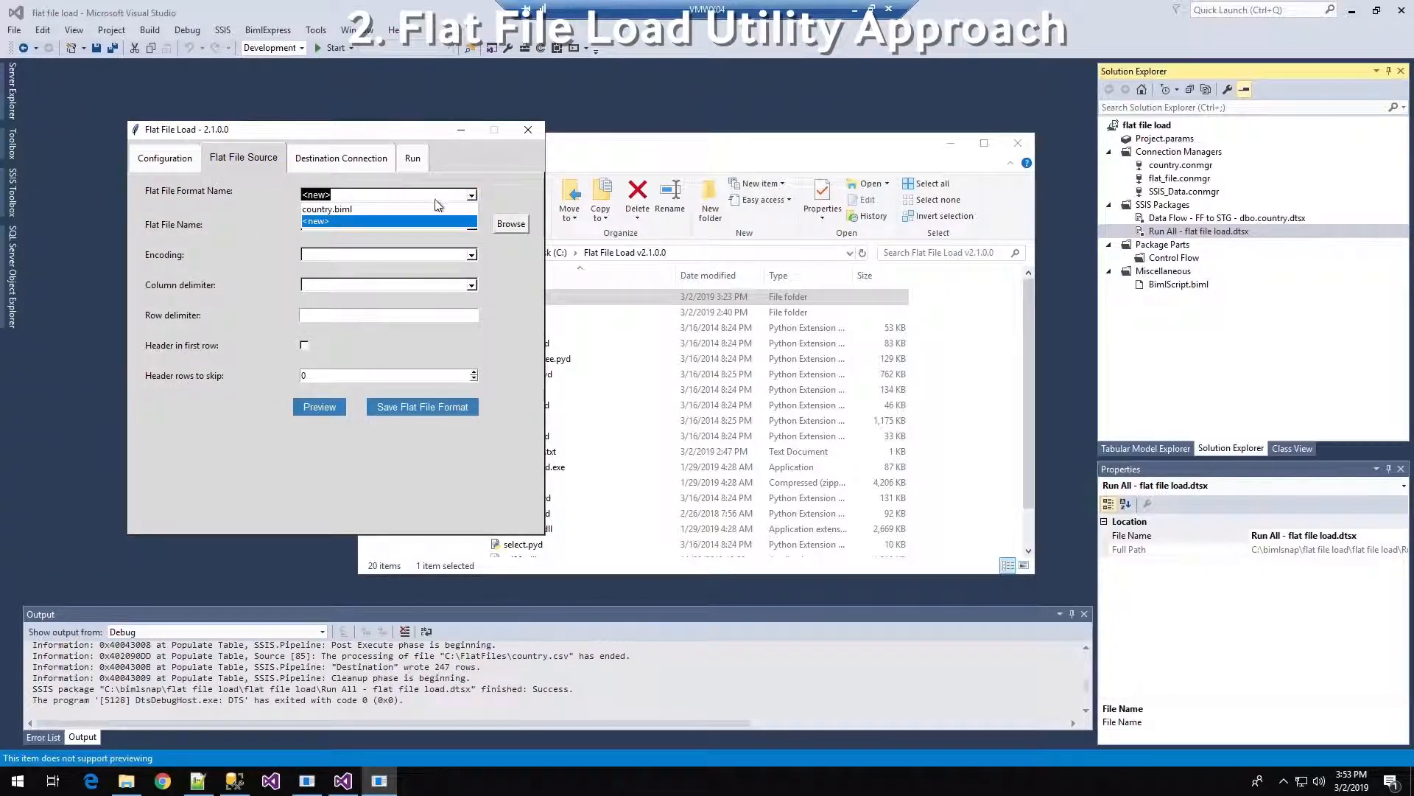
click(407, 216)
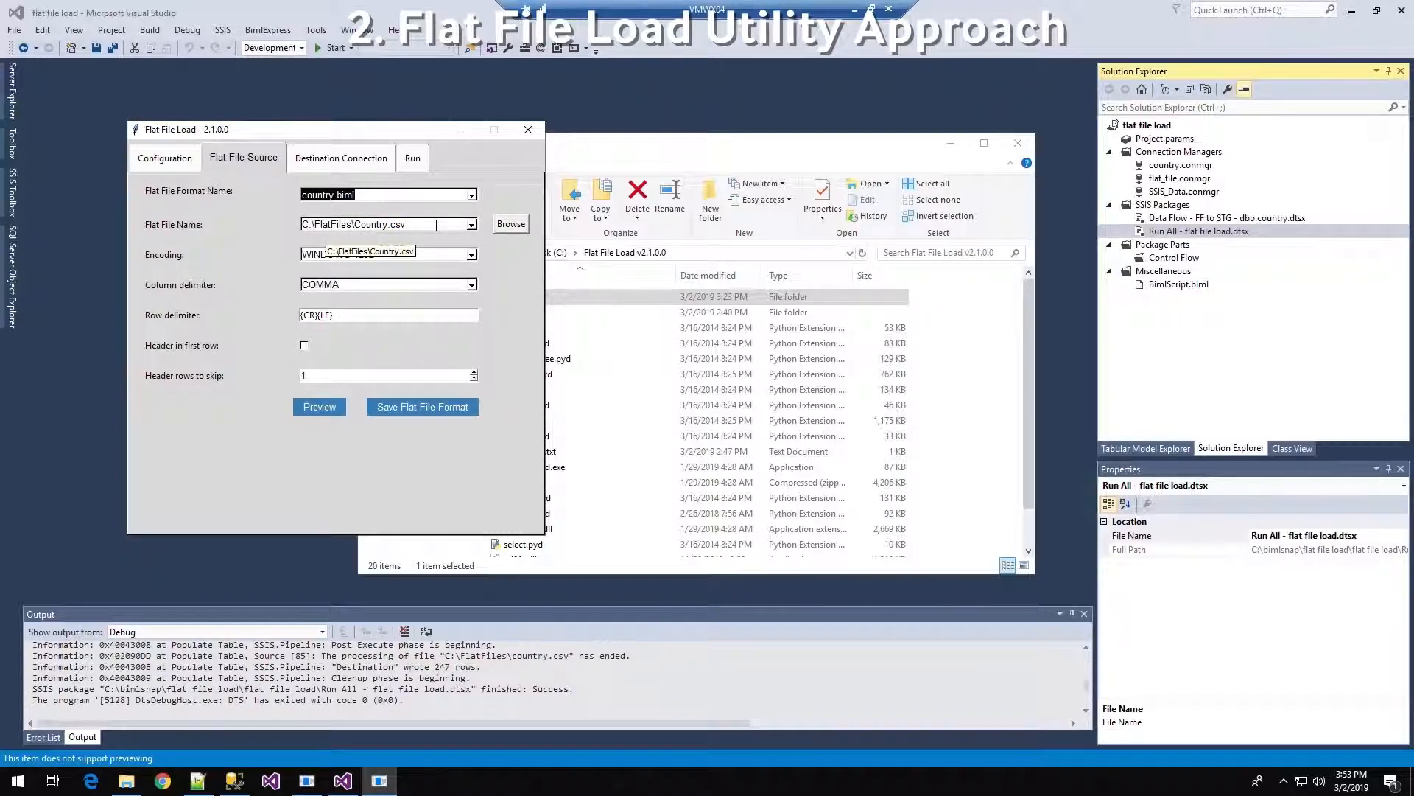
drag(405, 224, 269, 225)
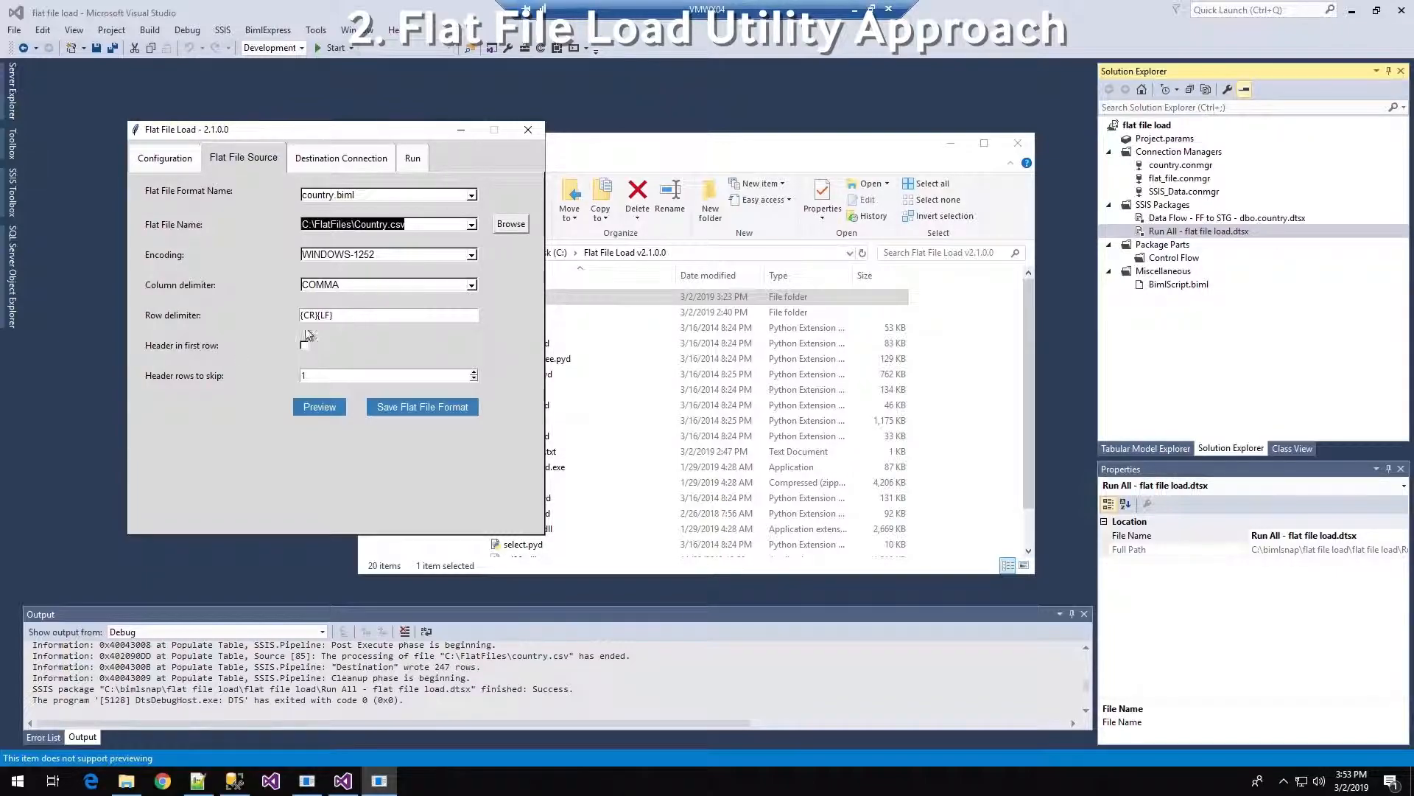
Enable the header in first row for the country.biml format and save it, updating the existing file.
click(305, 345)
click(411, 407)
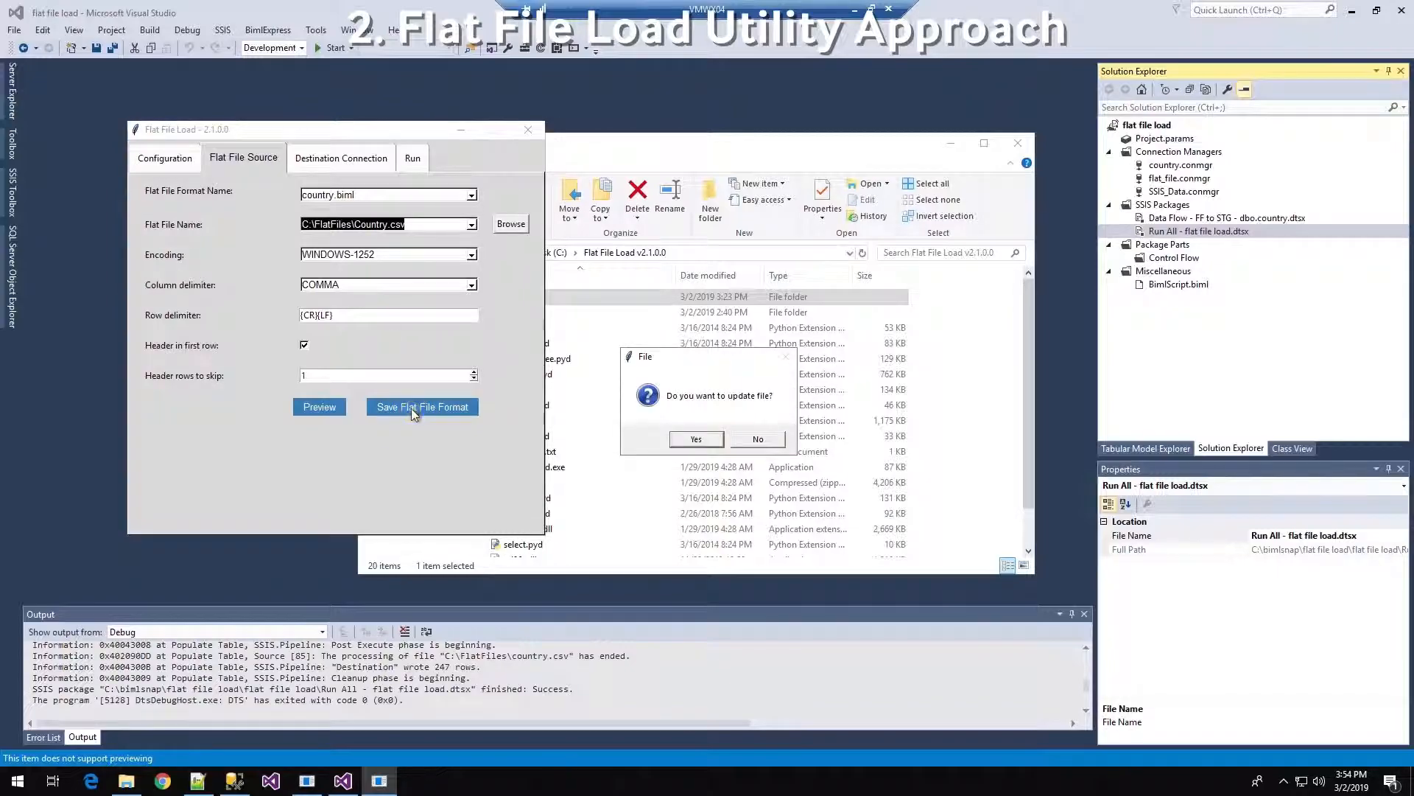
click(695, 438)
click(750, 442)
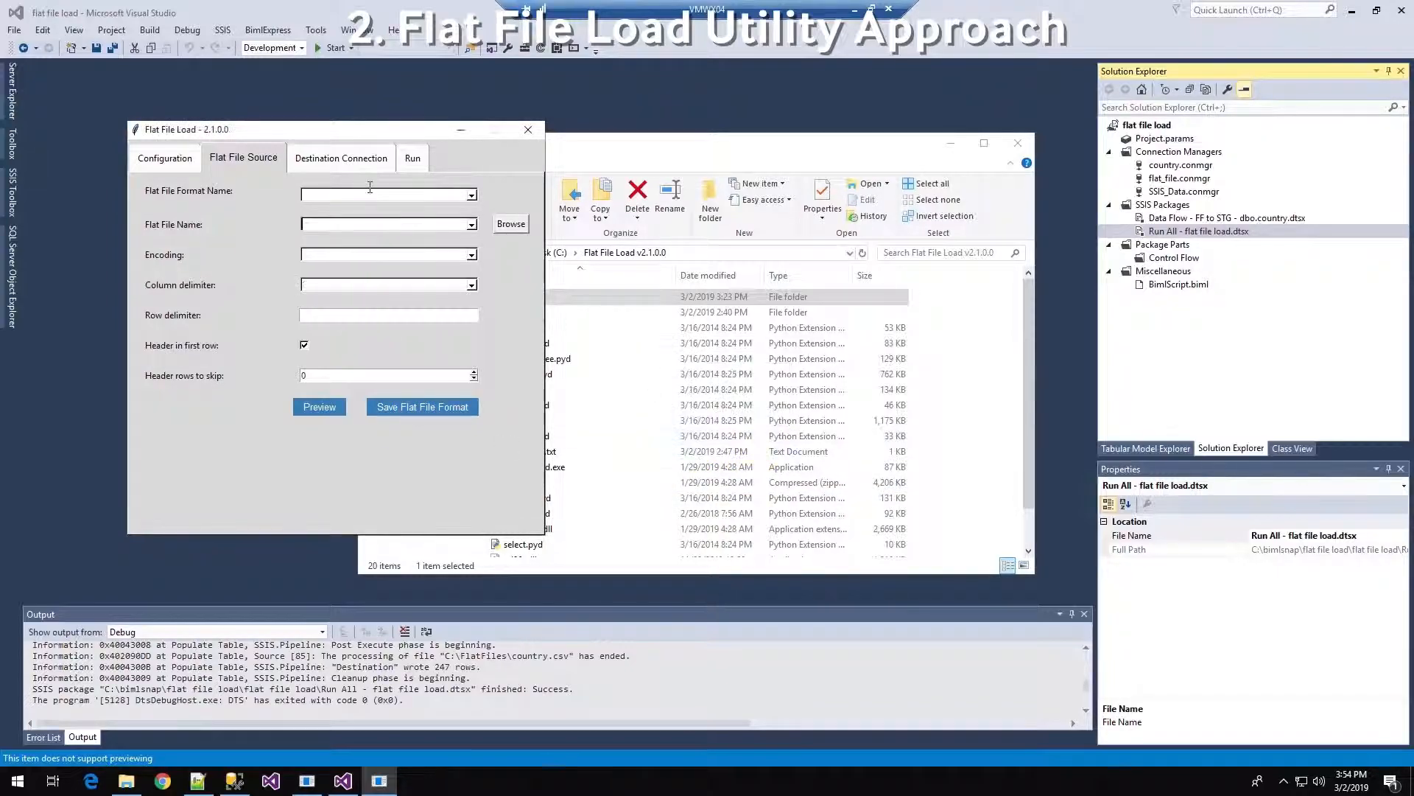
Load the country.biml destination connection to view its server, database and provider settings.
click(354, 161)
click(521, 194)
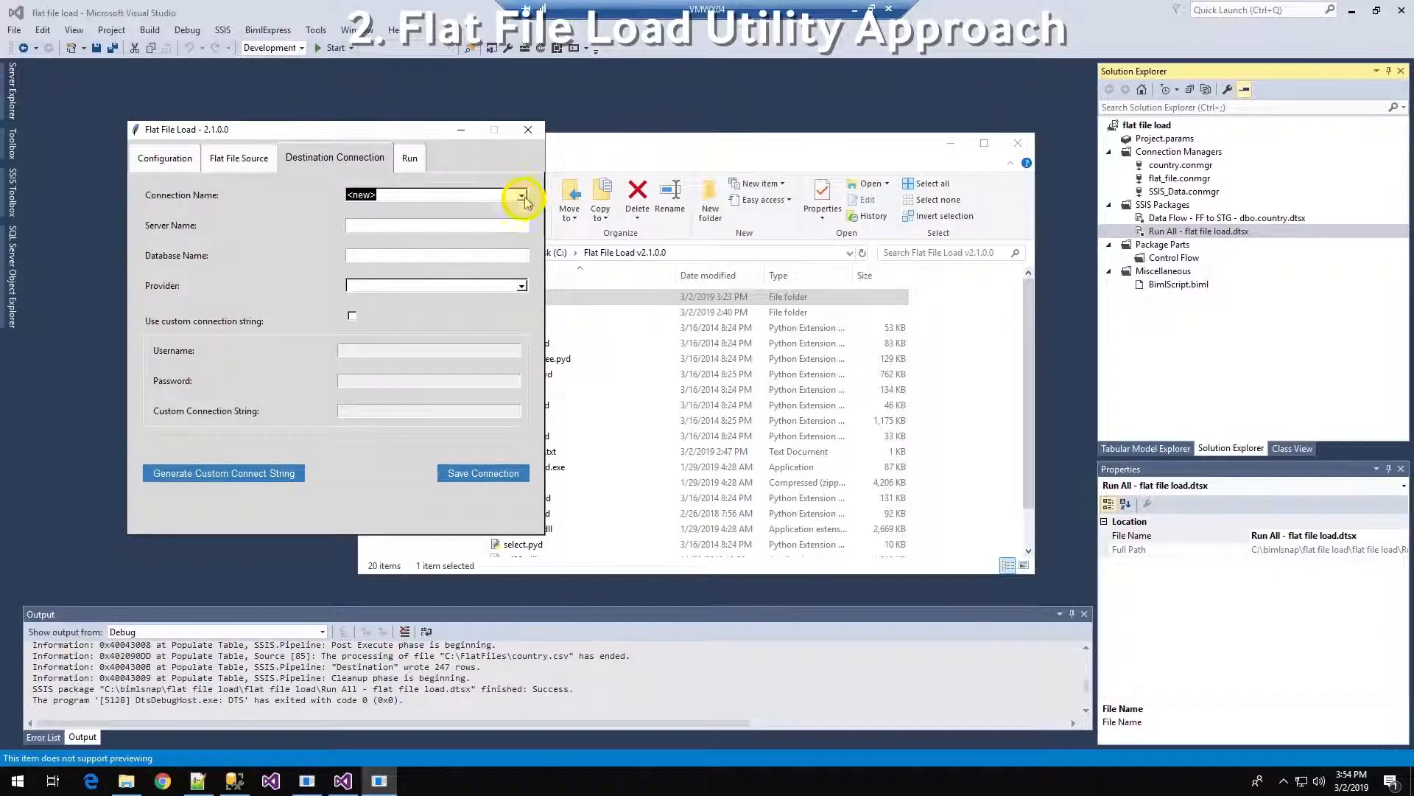
click(397, 209)
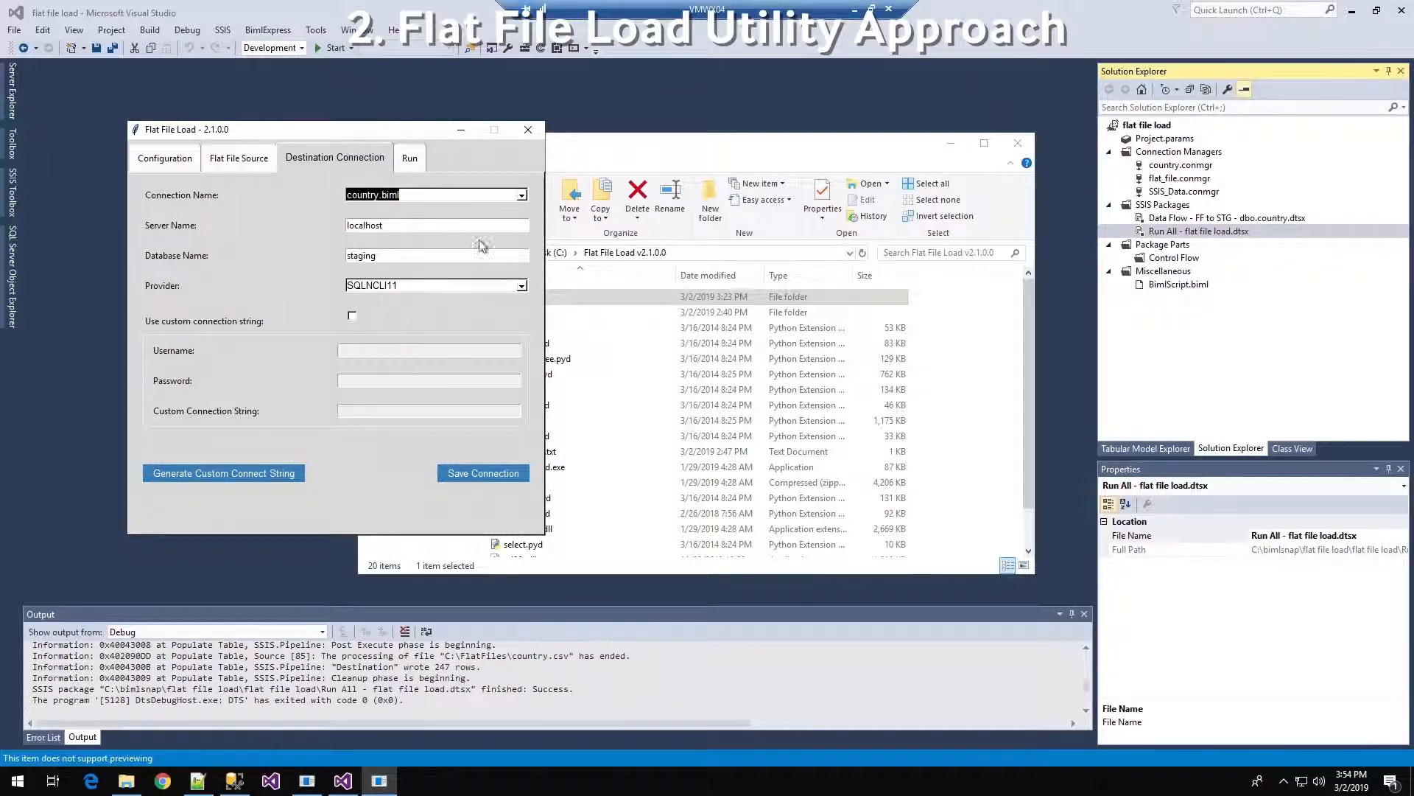
Load the load_country.bimlsnap dataflow and construct its command line, agreeing to replace the existing dataflow.
click(406, 160)
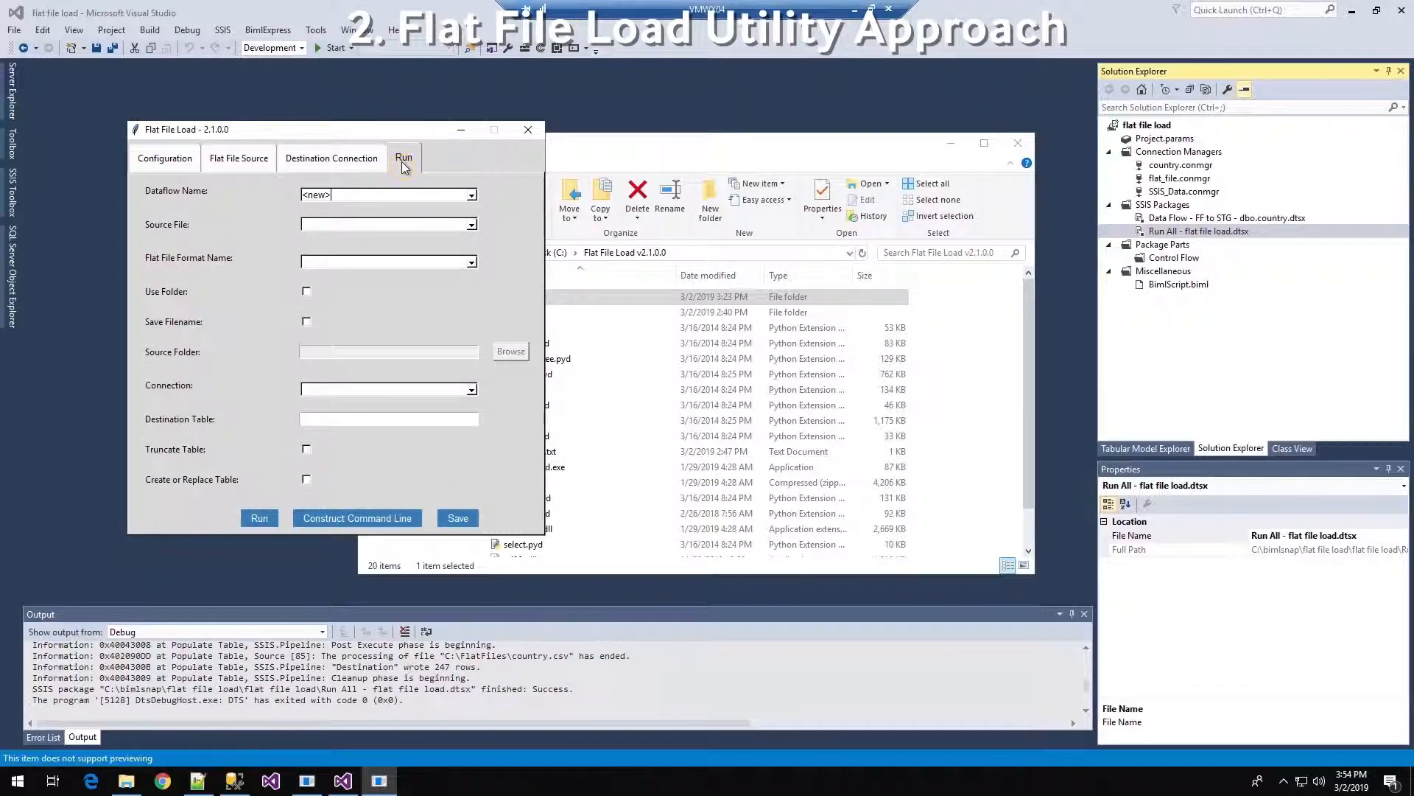
click(473, 199)
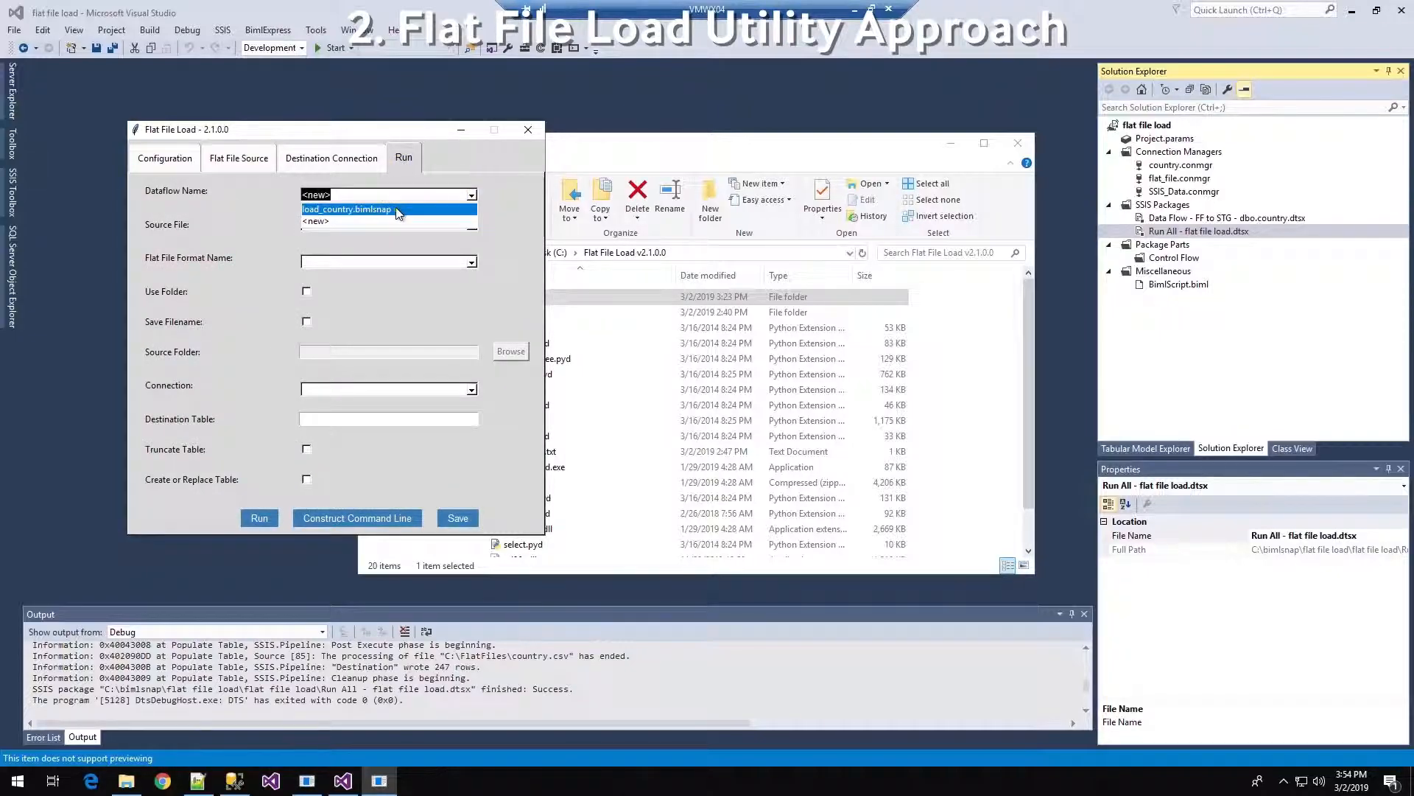
click(397, 213)
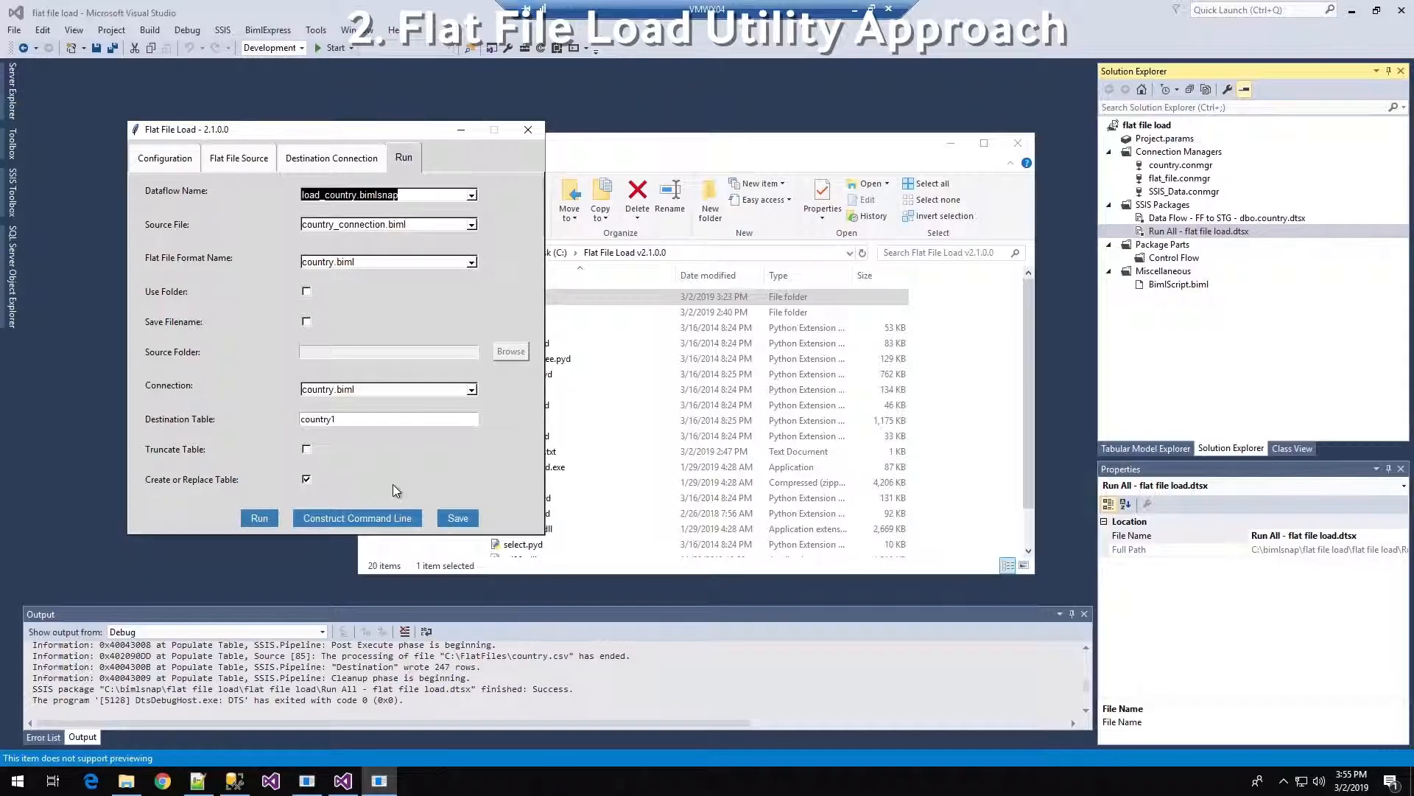
click(380, 521)
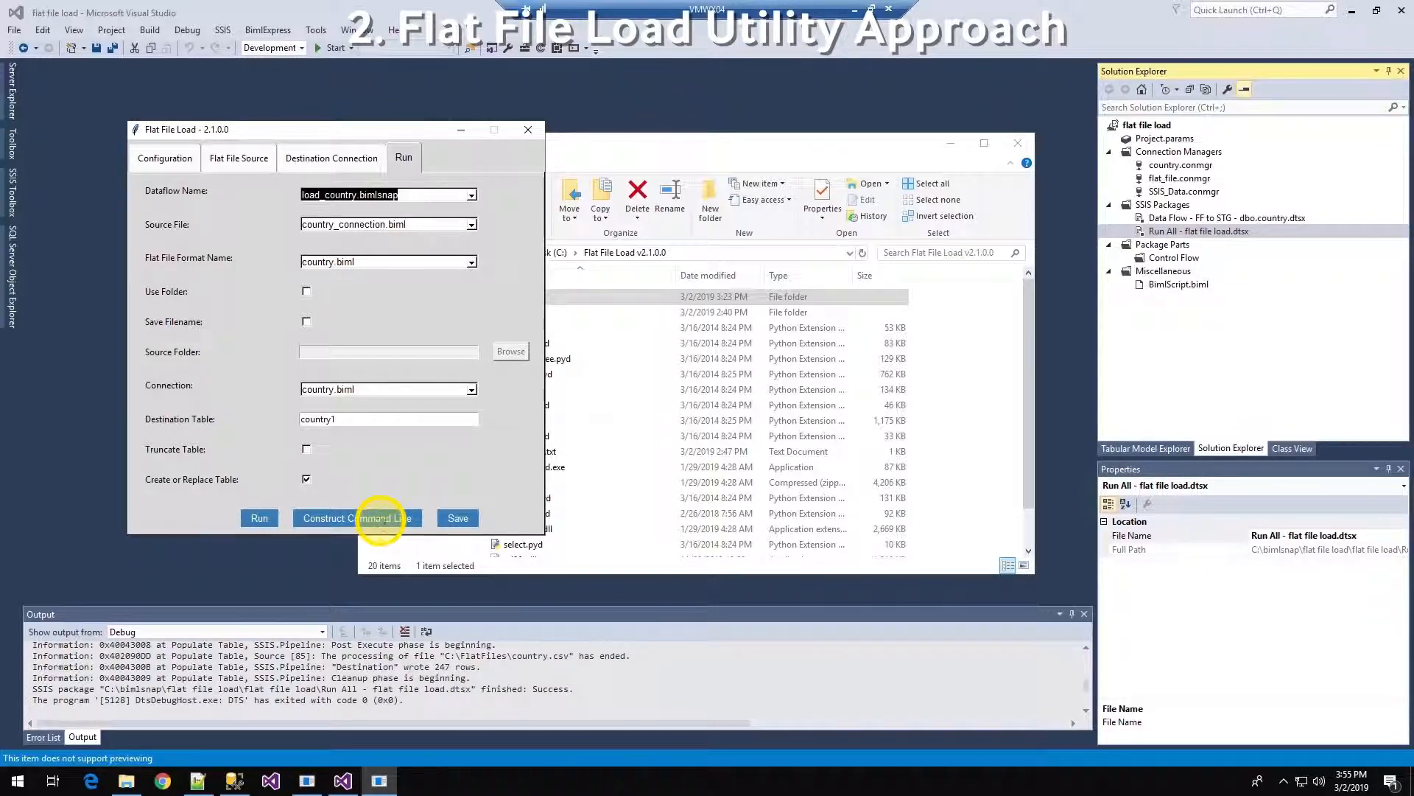
click(743, 442)
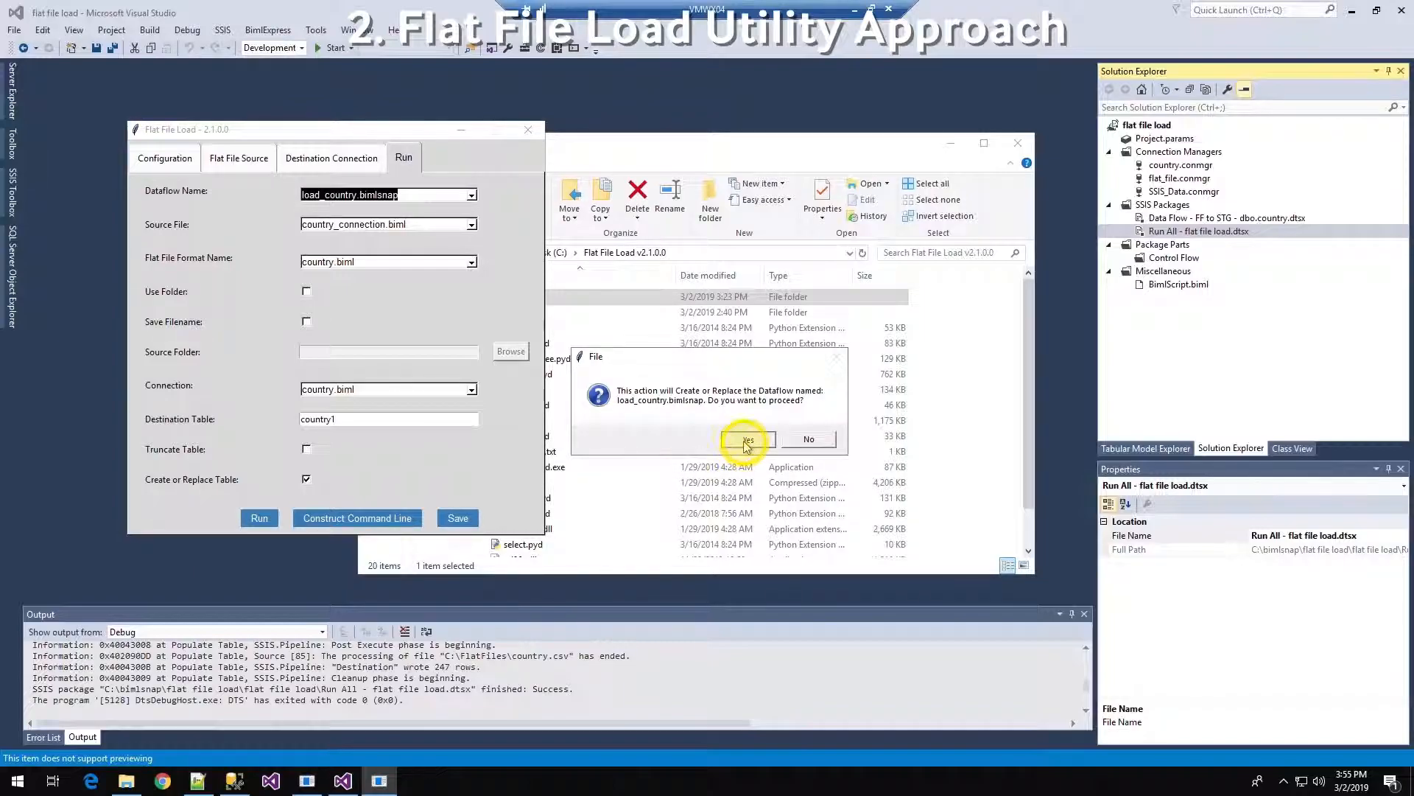
click(745, 444)
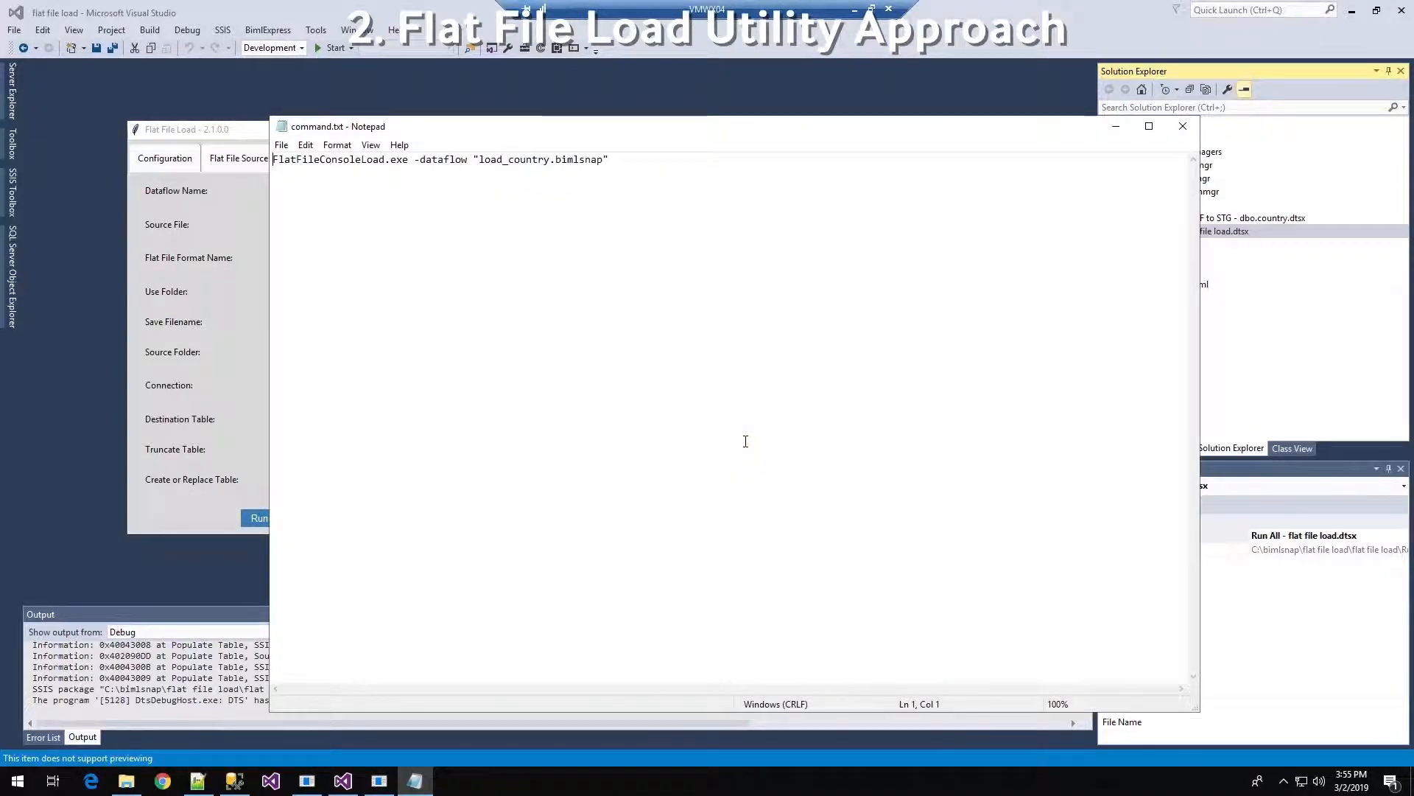
Examine the executable, the dataflow switch and the dataflow file name in the generated command.txt.
drag(272, 161, 669, 181)
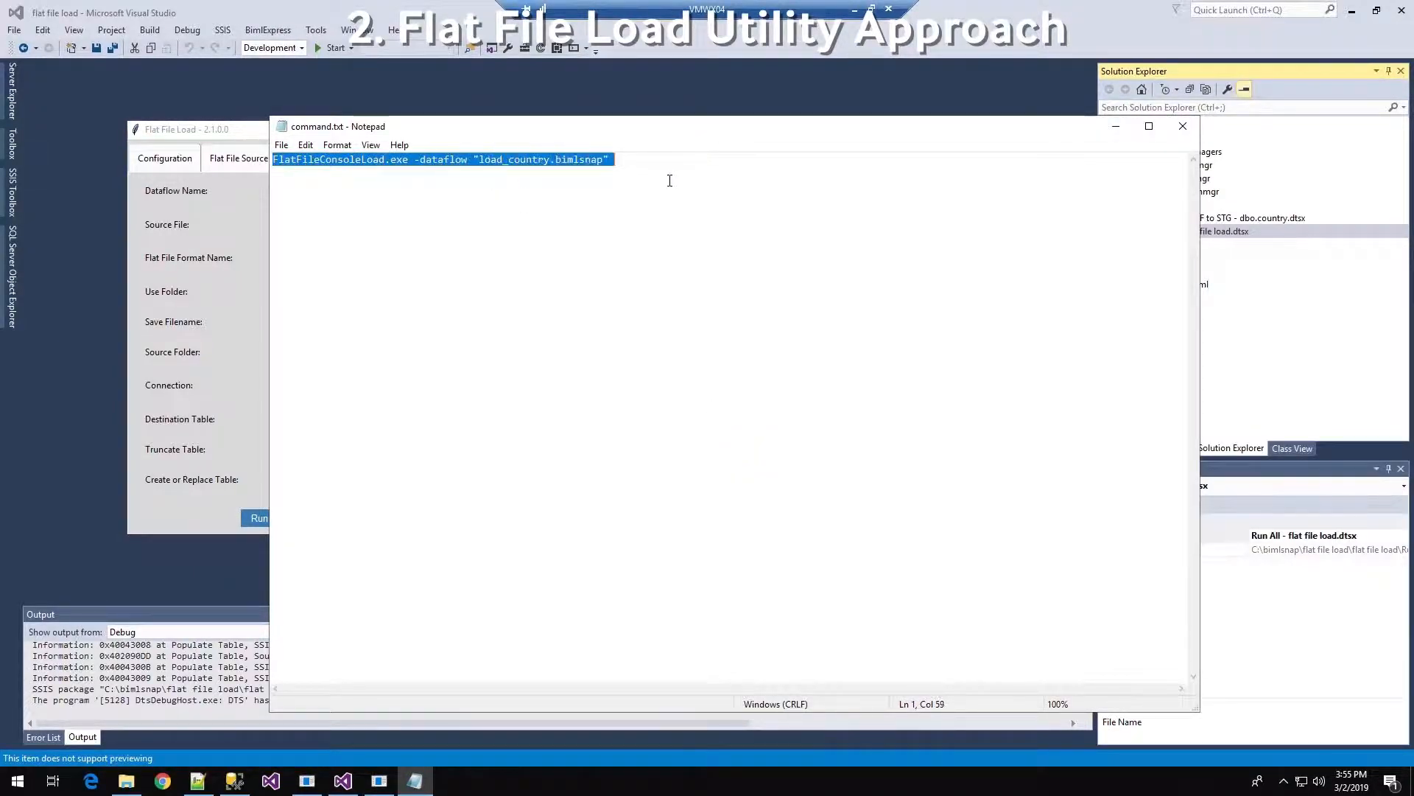
click(486, 220)
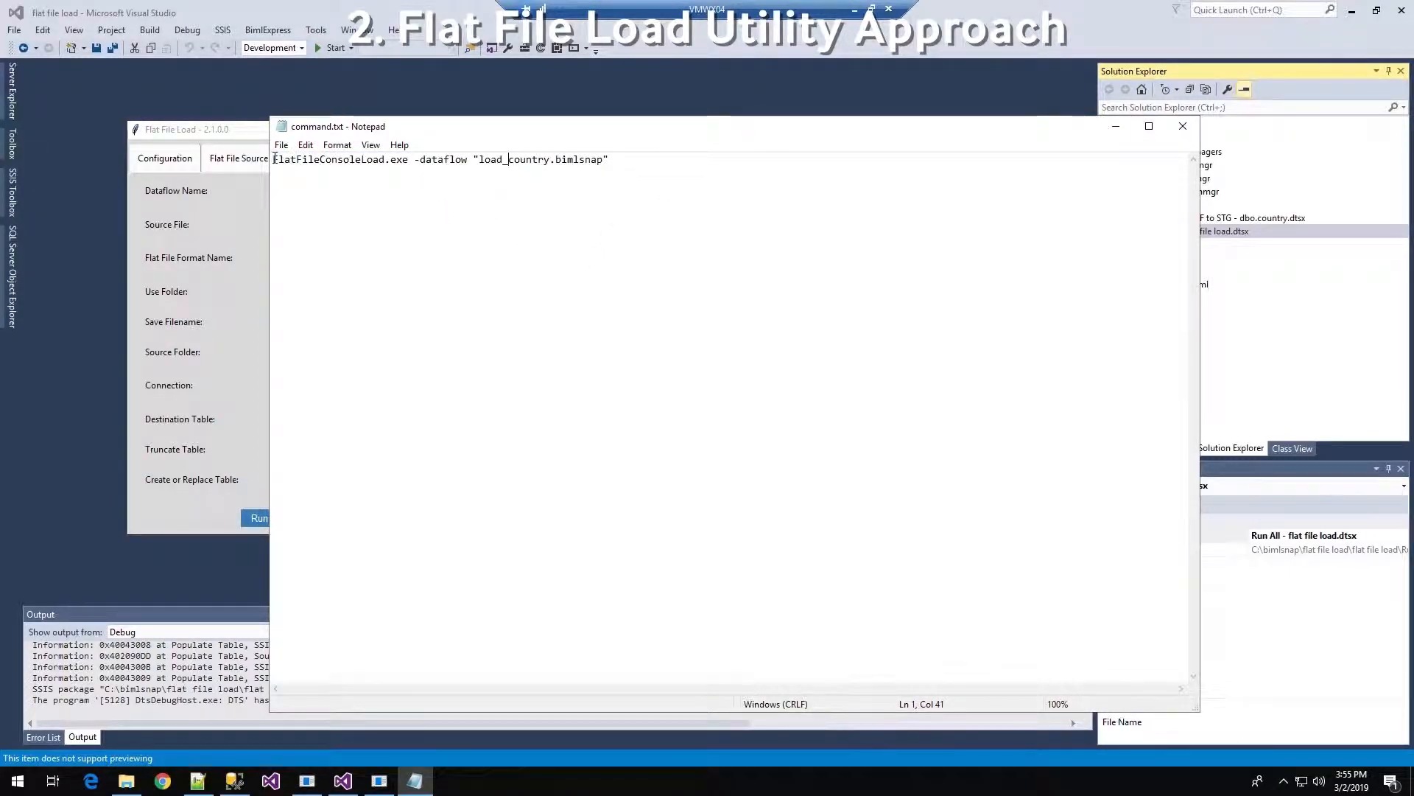
drag(274, 159, 410, 159)
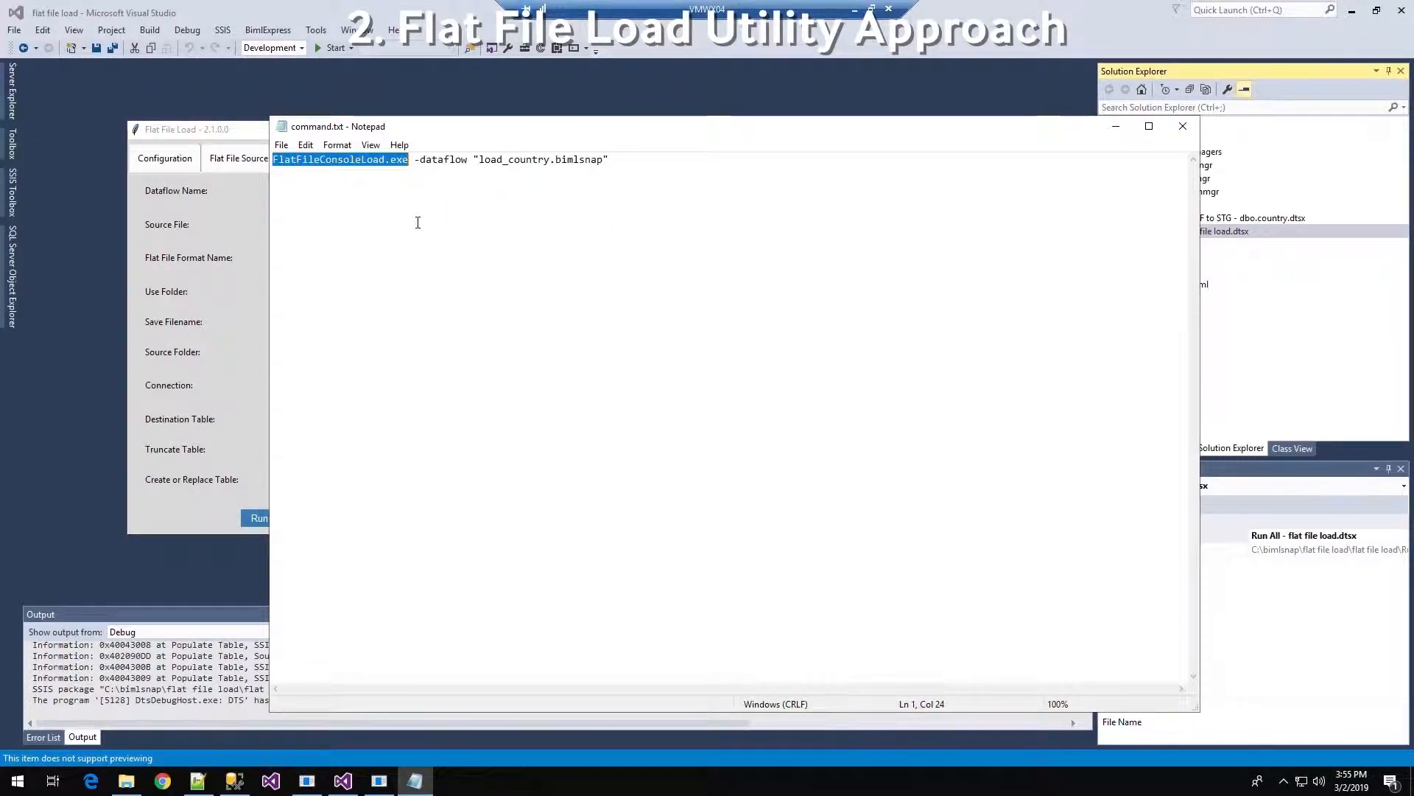
drag(414, 159, 471, 159)
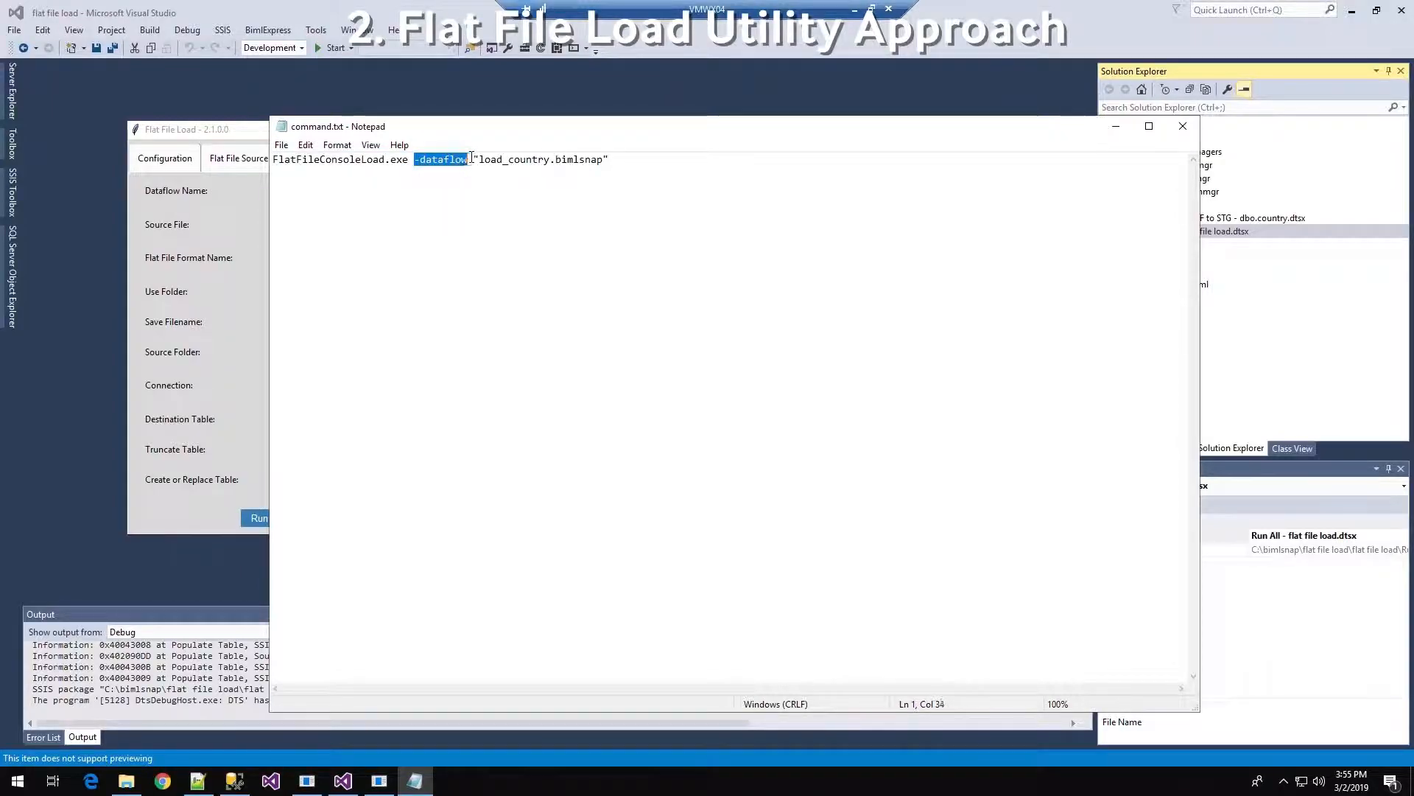
click(482, 159)
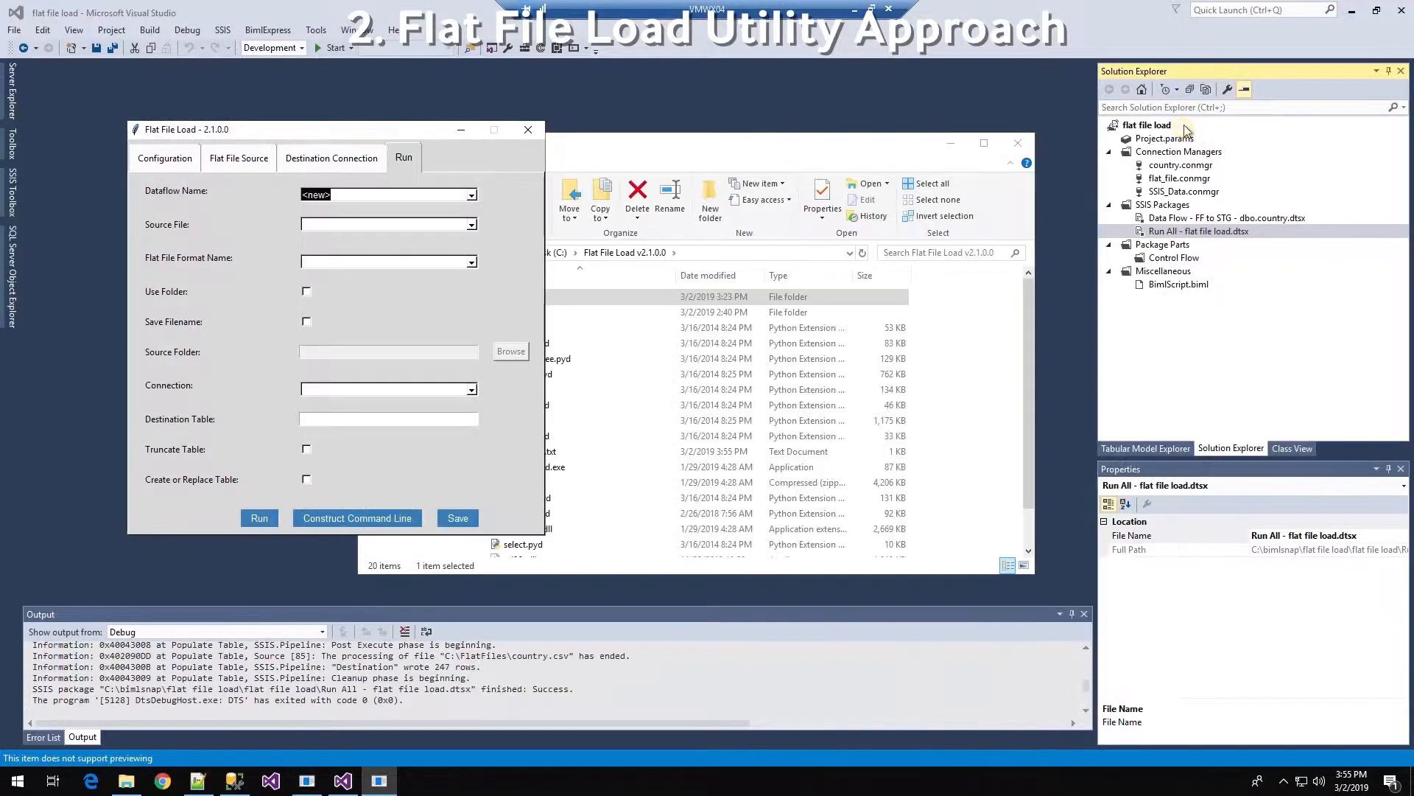
Close command.txt and the Flat File Load utility, and open the Console folder in File Explorer.
click(1183, 128)
click(529, 130)
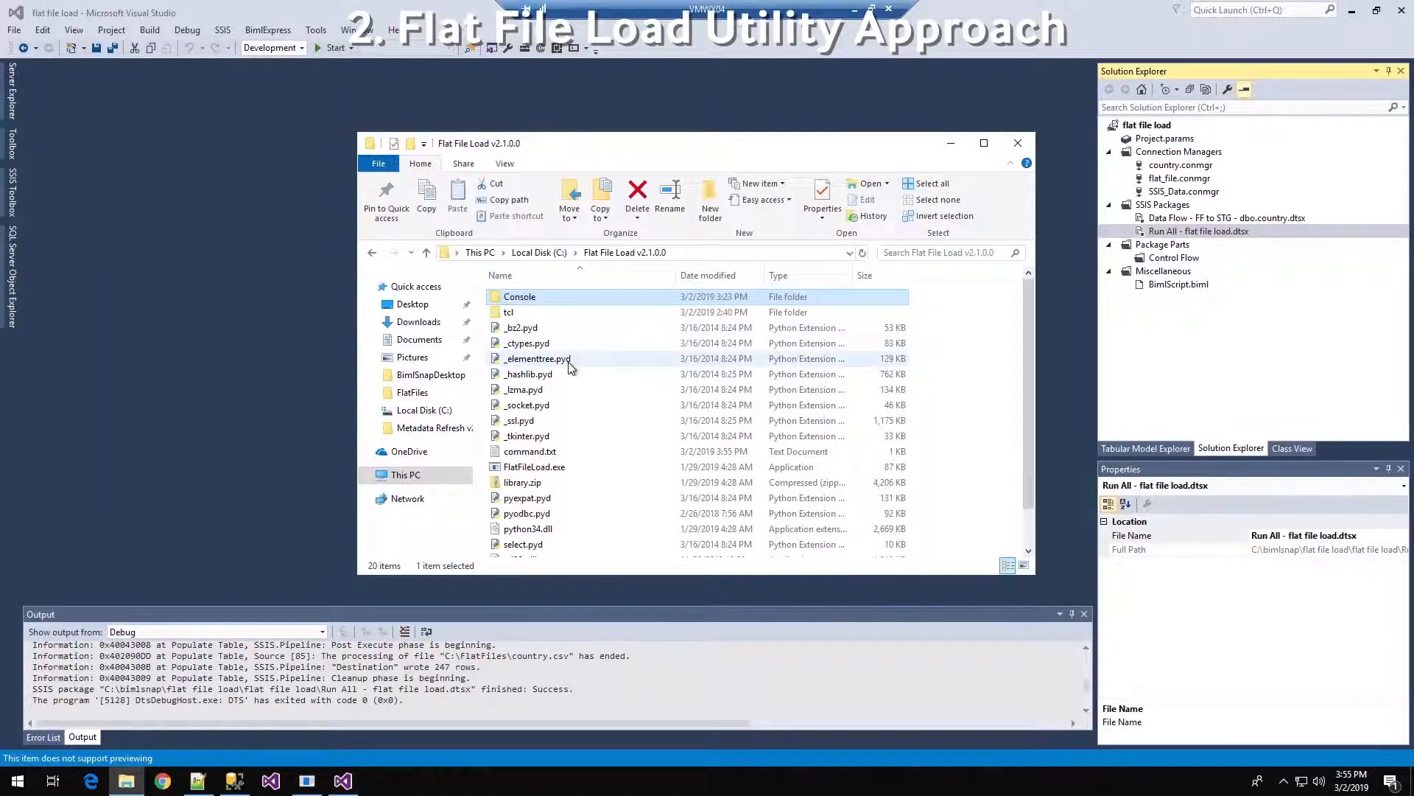
click(531, 300)
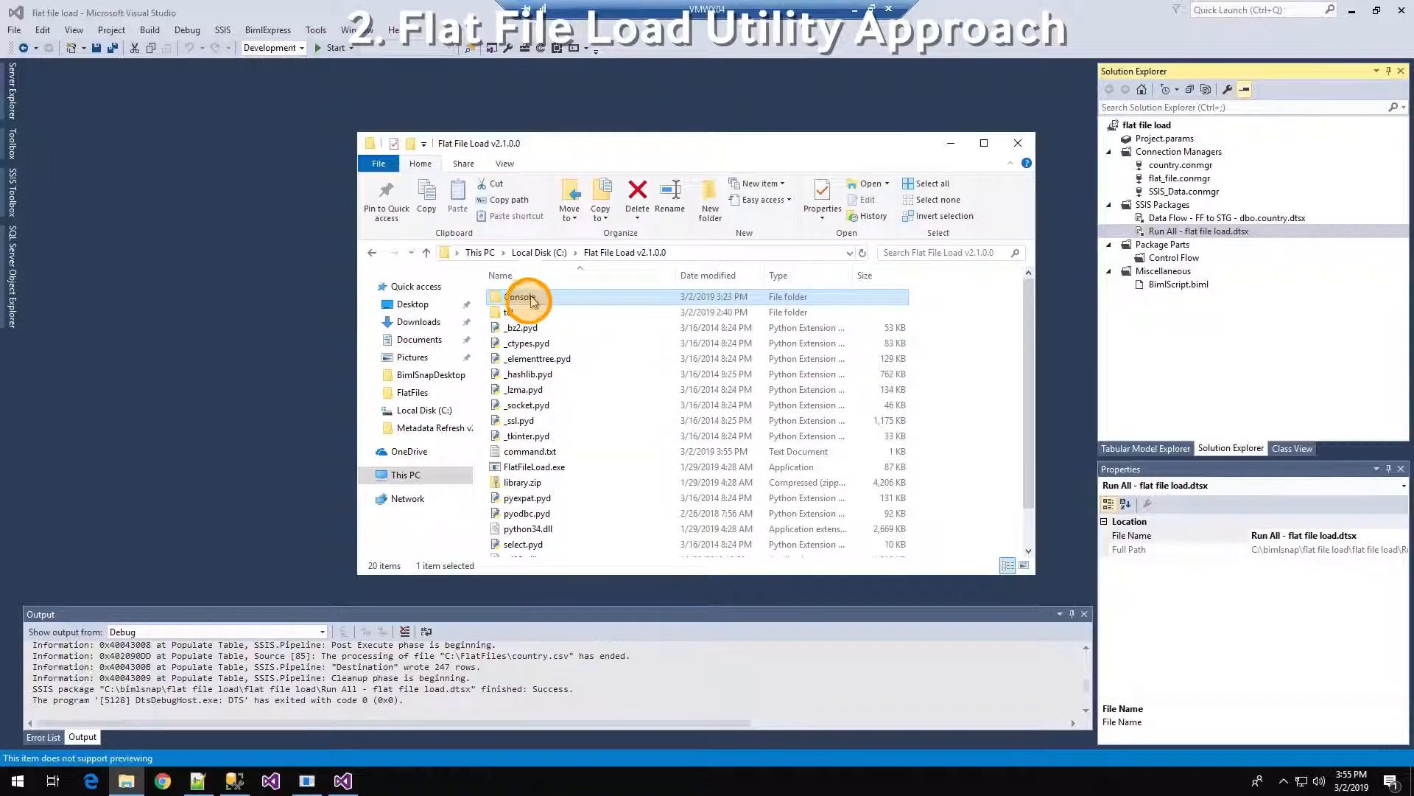
double_click(531, 300)
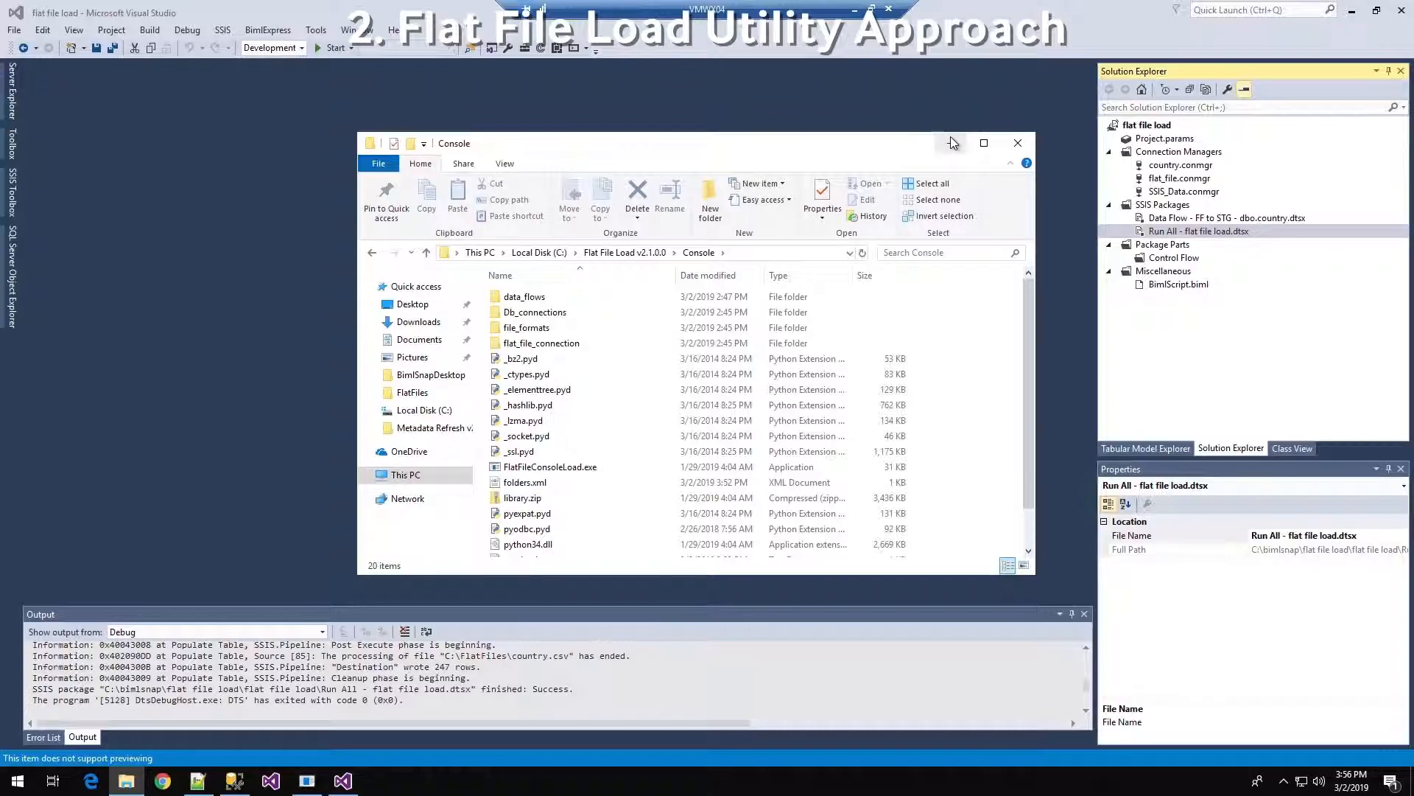
Switch to BimlSnap and add the available package Execute Process - load country 1 to the flat file load project.
click(307, 781)
drag(608, 145, 449, 105)
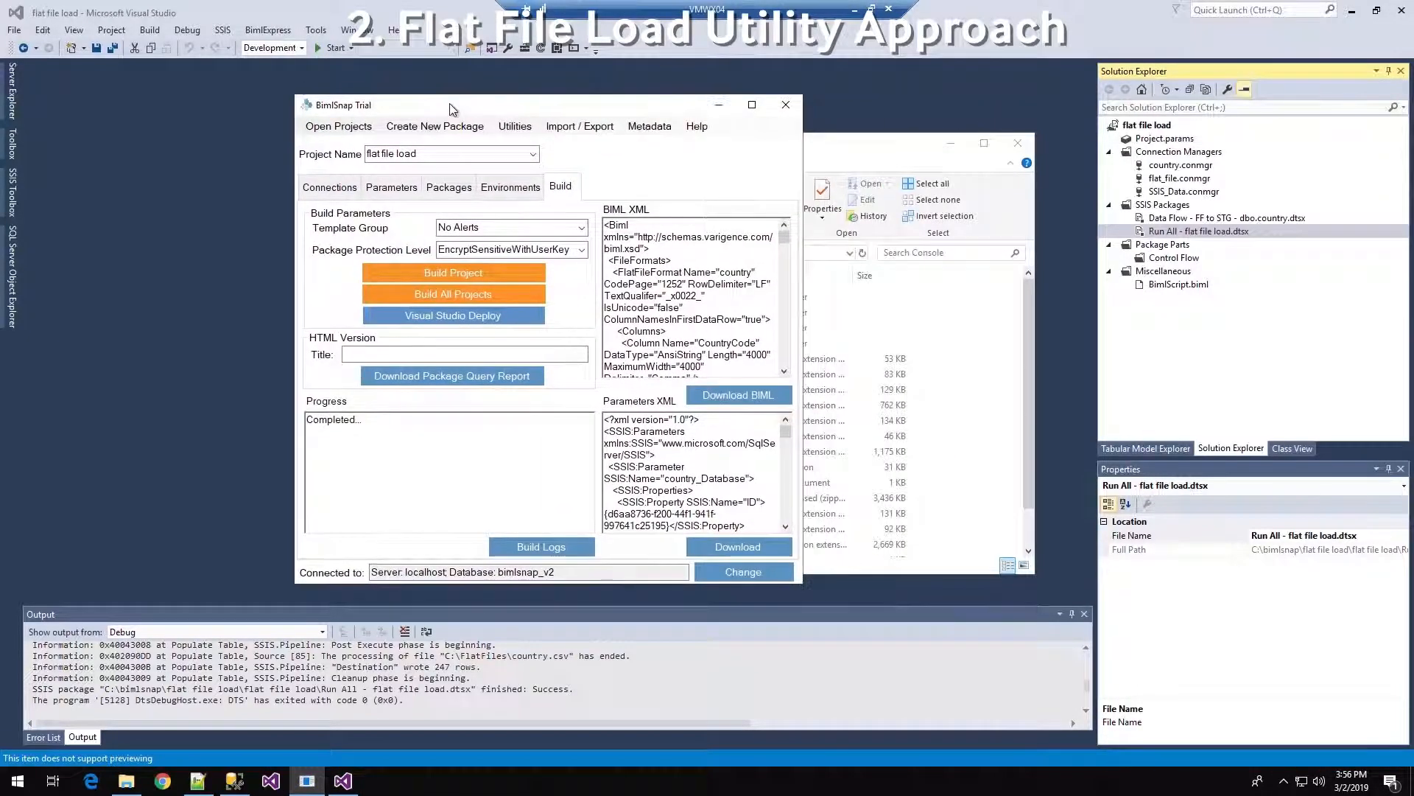
click(427, 190)
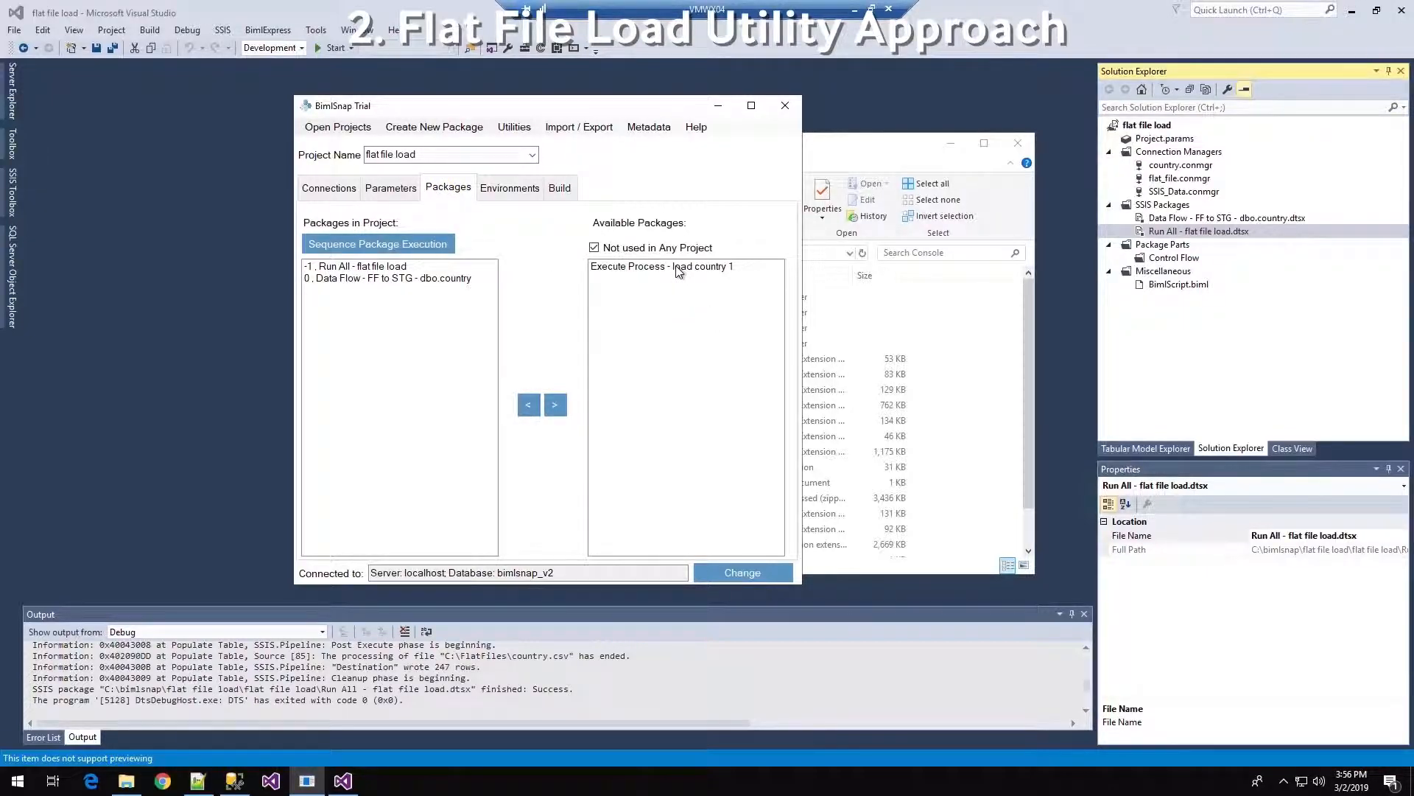
click(678, 267)
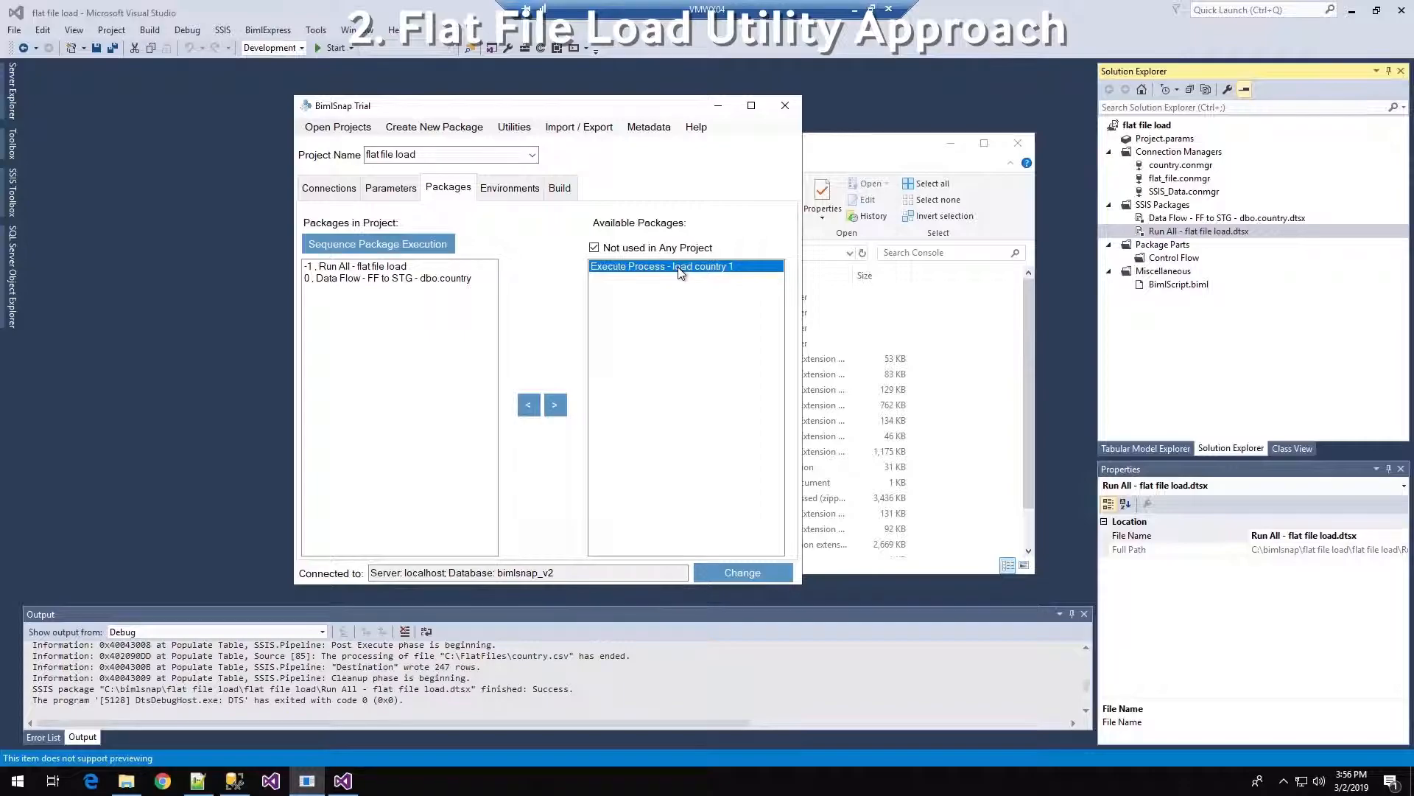
click(529, 405)
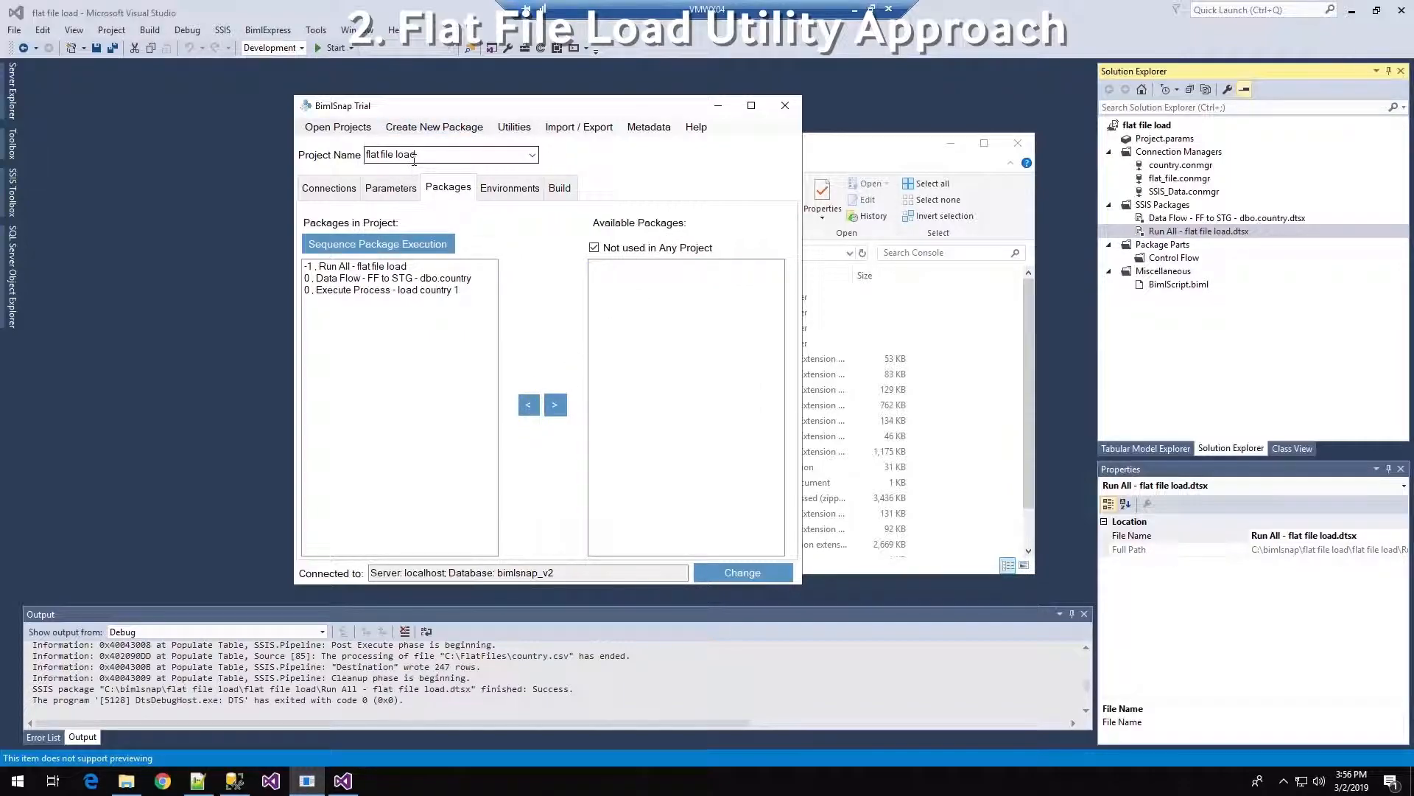
Open the Execute Process - load country 1 configuration, examine its arguments expression, and save the package.
double_click(345, 293)
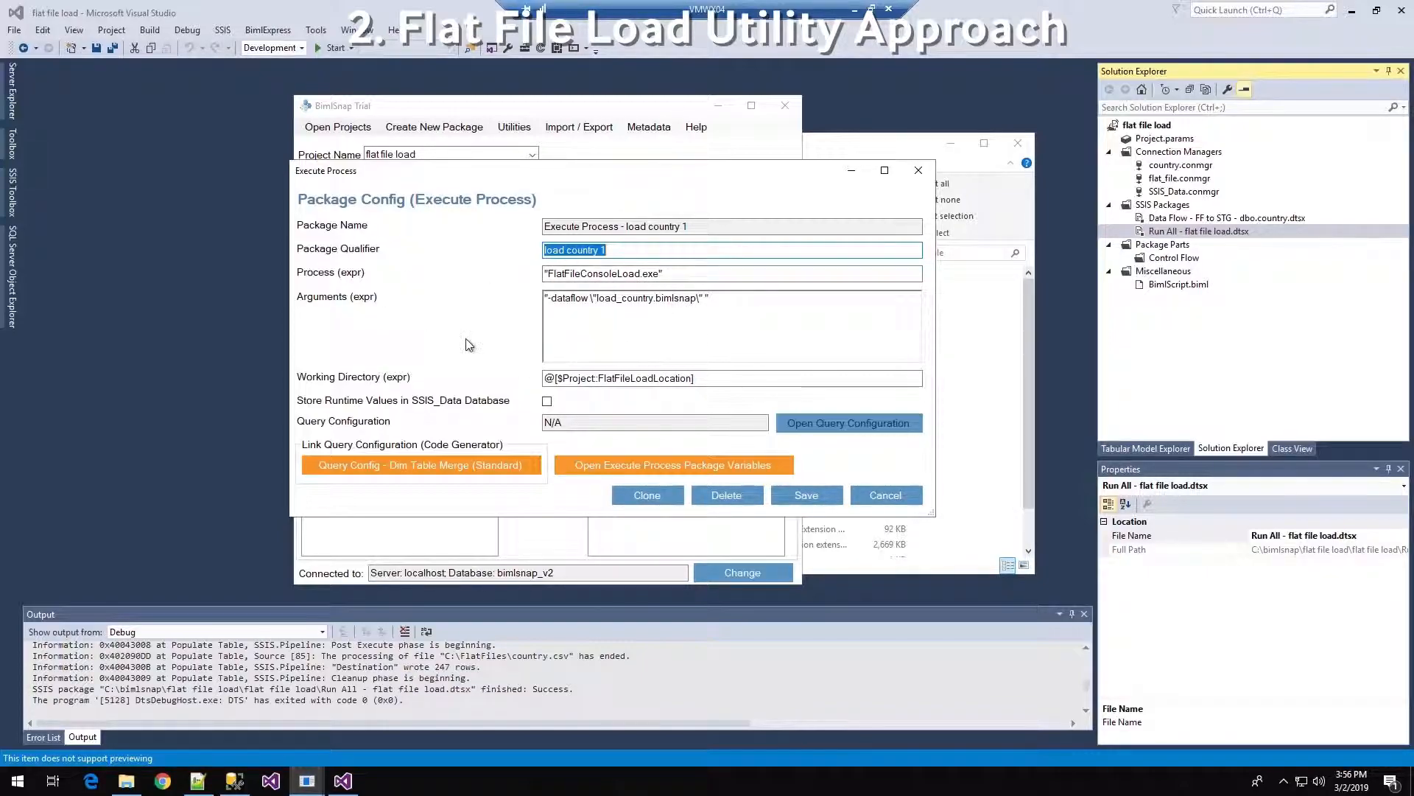
drag(738, 298, 545, 299)
click(593, 343)
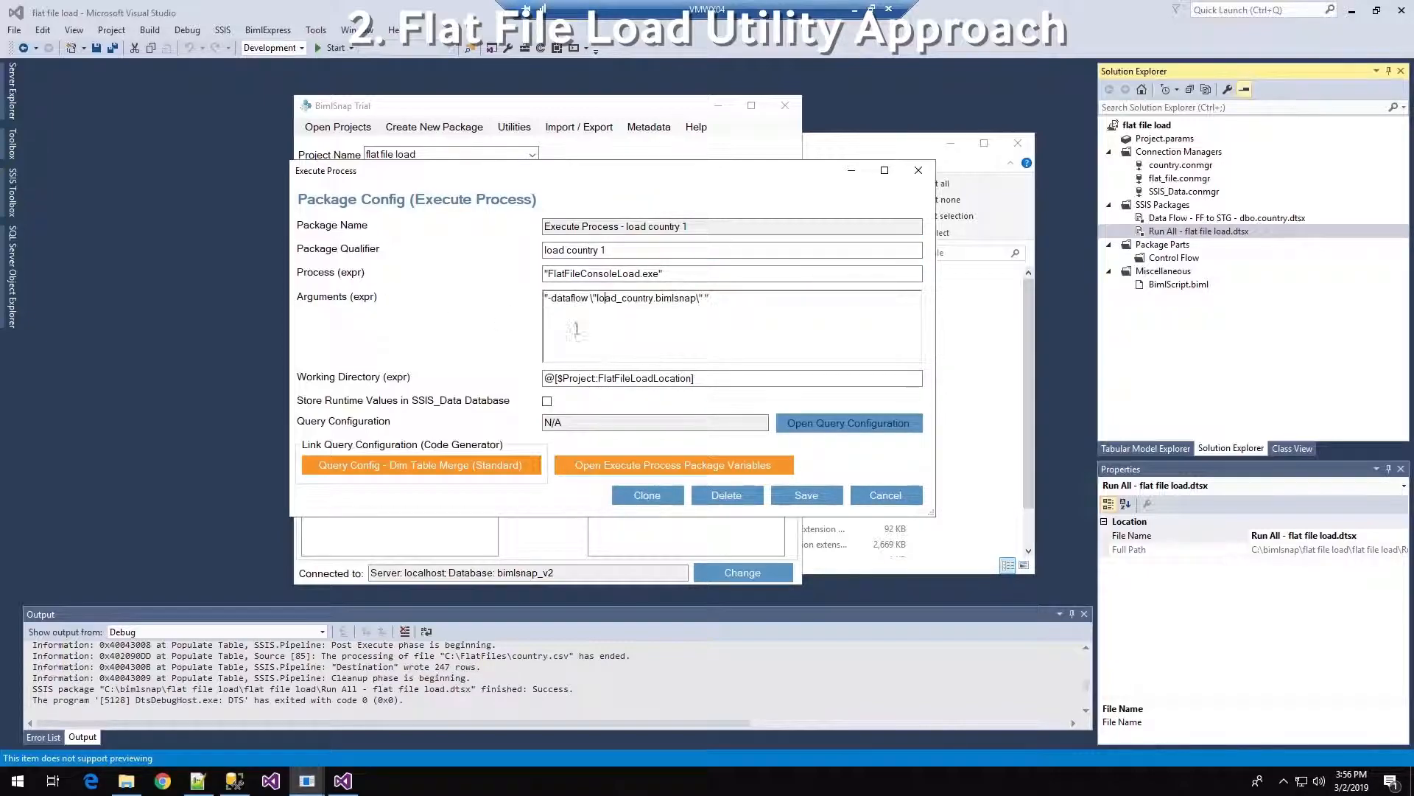
drag(544, 298, 549, 298)
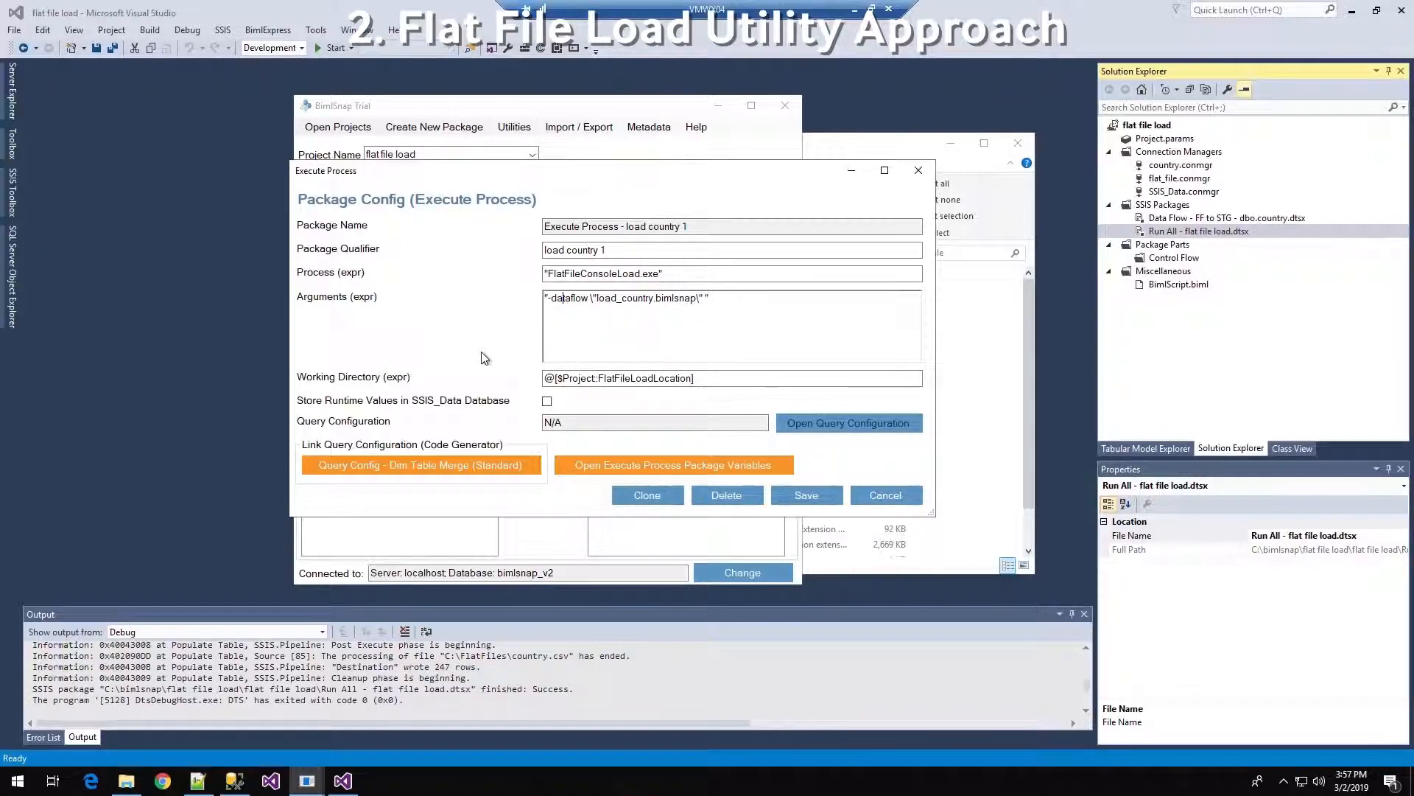
click(806, 495)
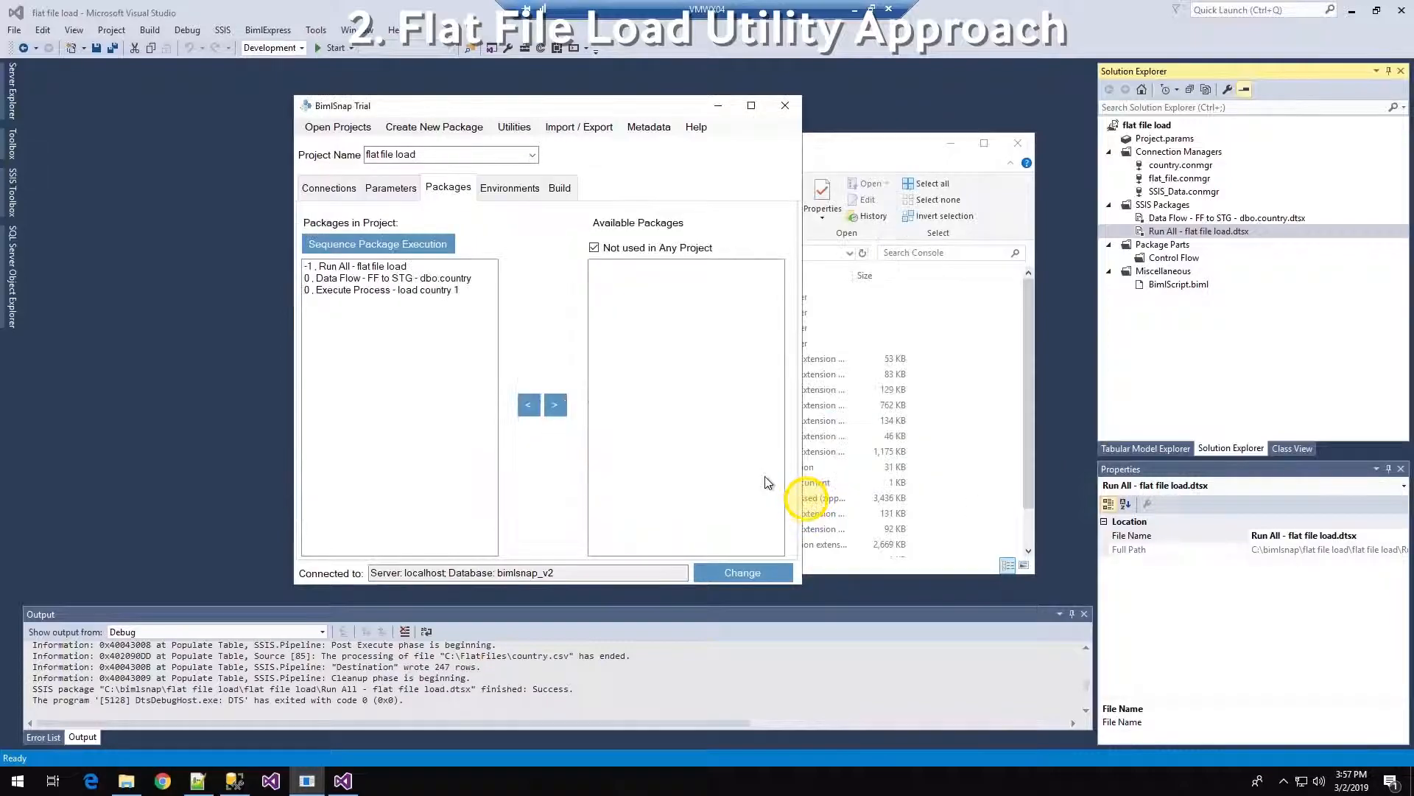
Build the flat file load project with the No Alerts template group and return to its package lists.
click(324, 280)
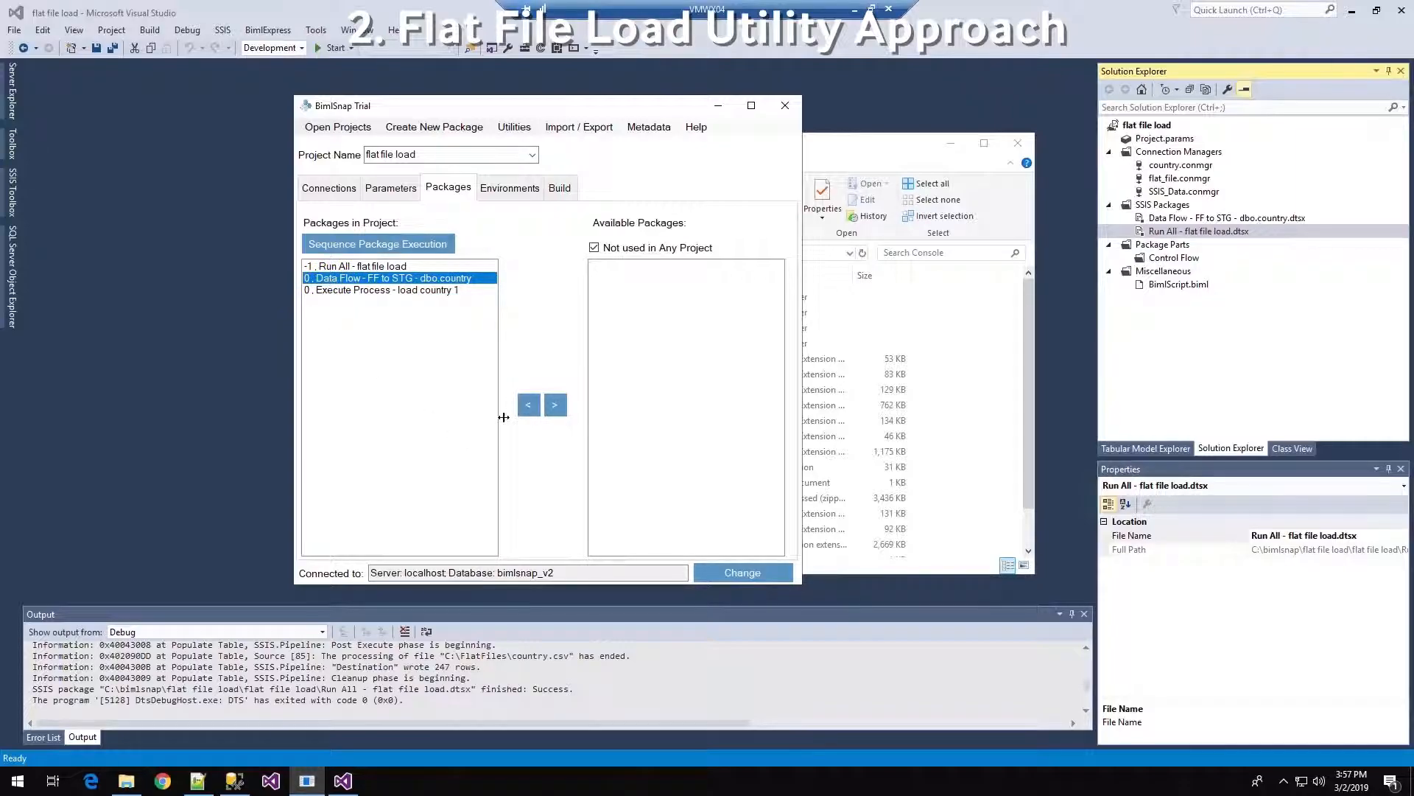
click(560, 188)
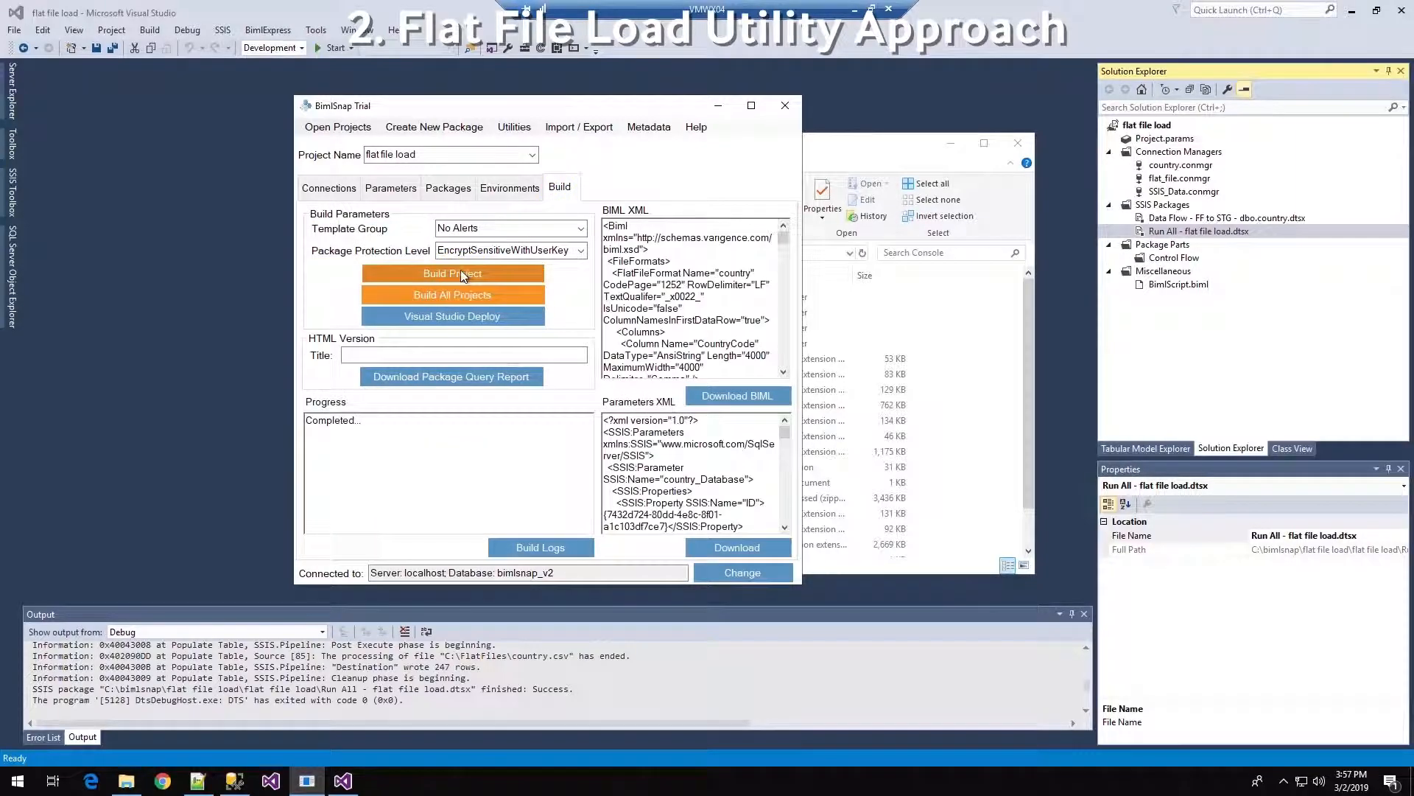
click(446, 188)
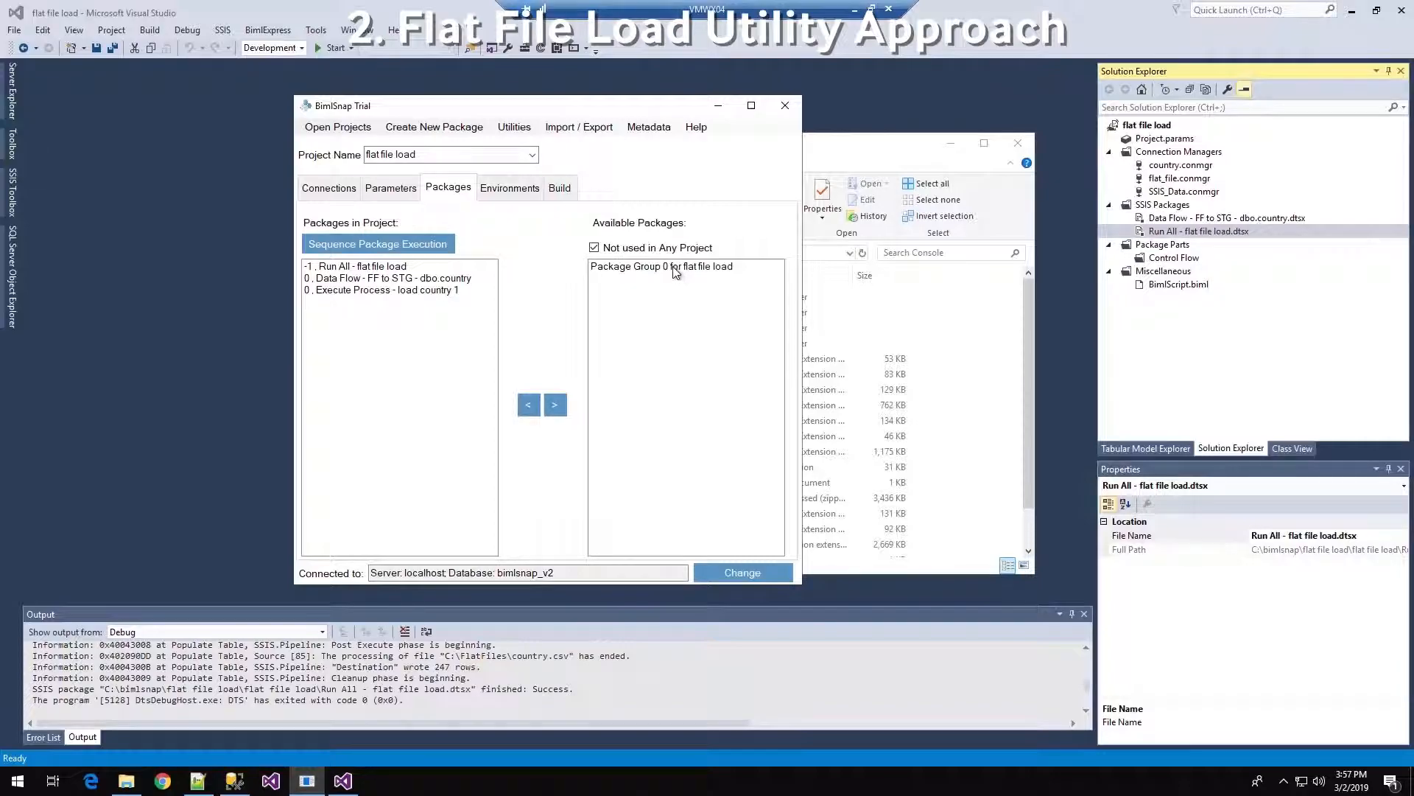
Add the available package Package Group 0 for flat file load to the project.
click(638, 267)
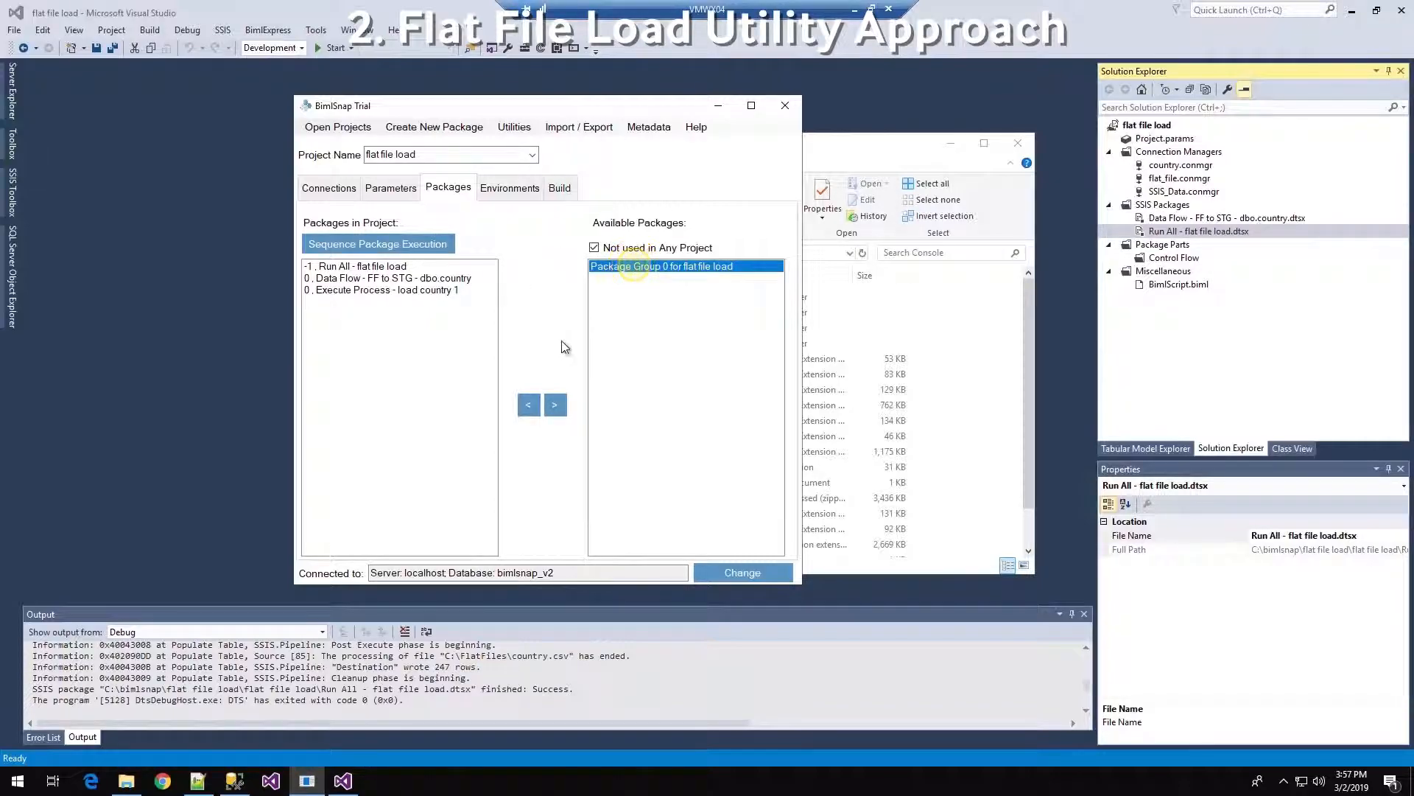
click(528, 405)
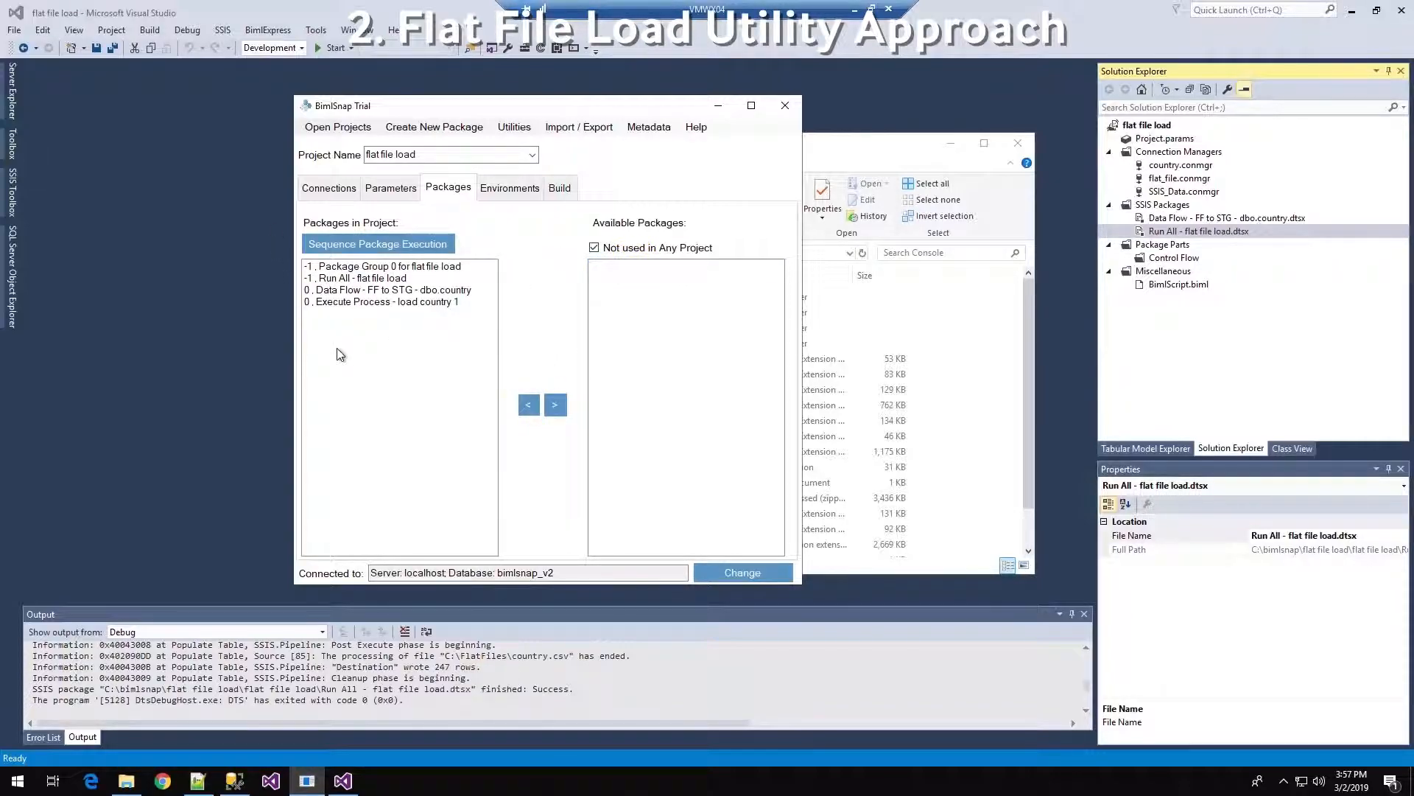
Sequence the package execution with 100 for Data Flow - FF to STG - dbo.country and 200 for Execute Process - load country 1.
click(354, 246)
click(609, 254)
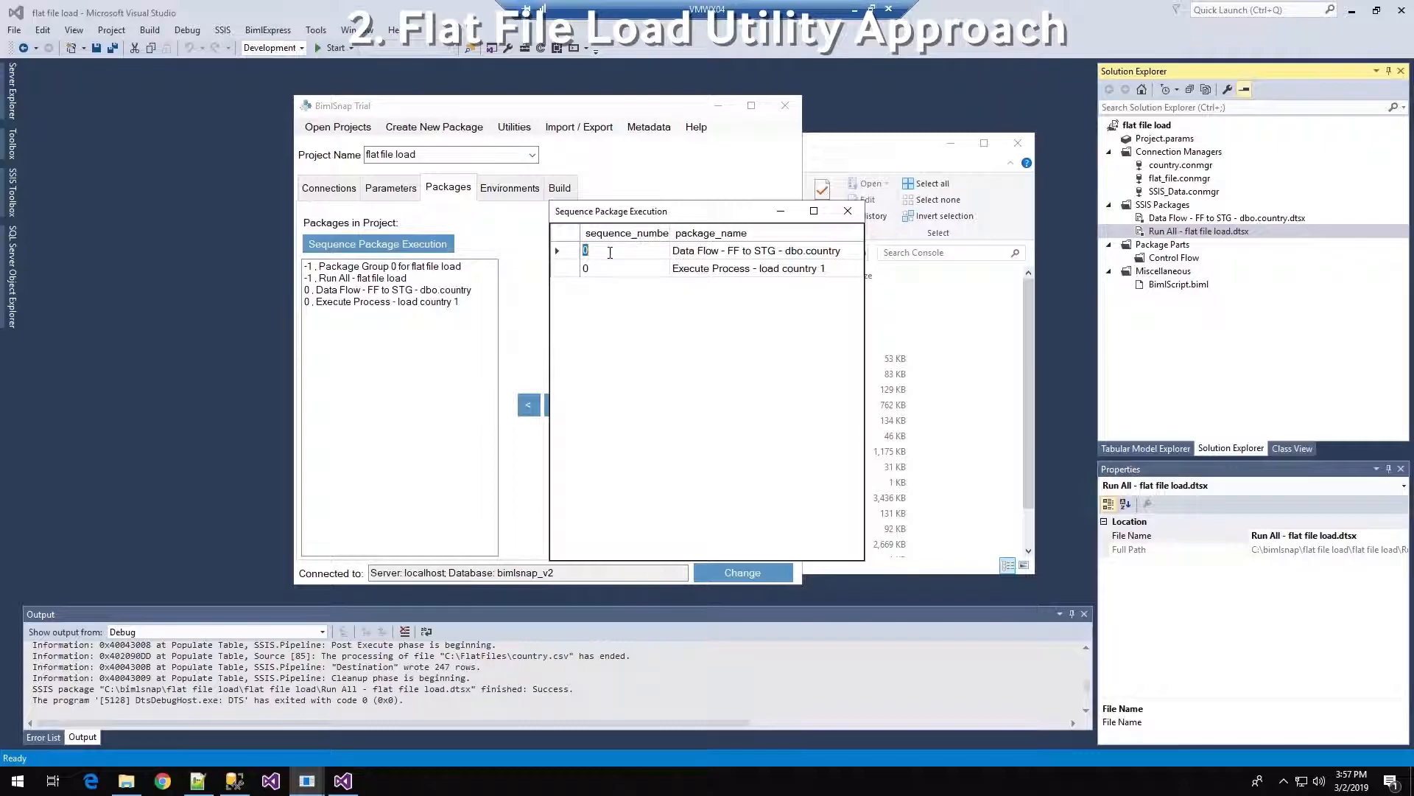
key(Tab)
click(600, 251)
text(100)
click(603, 272)
key(Tab)
click(853, 212)
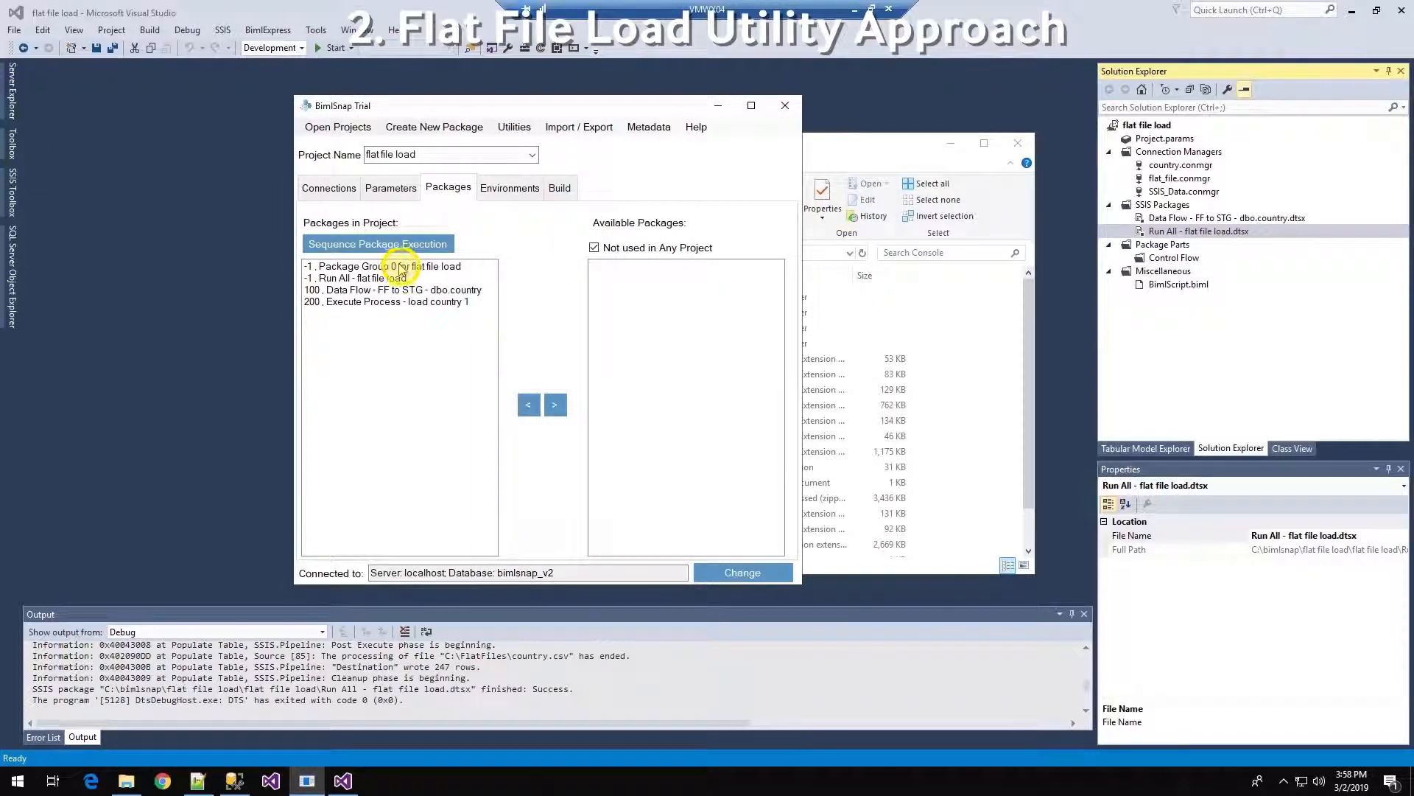
Remove Package Group 0 for flat file load from the packages in the project.
click(402, 268)
click(554, 409)
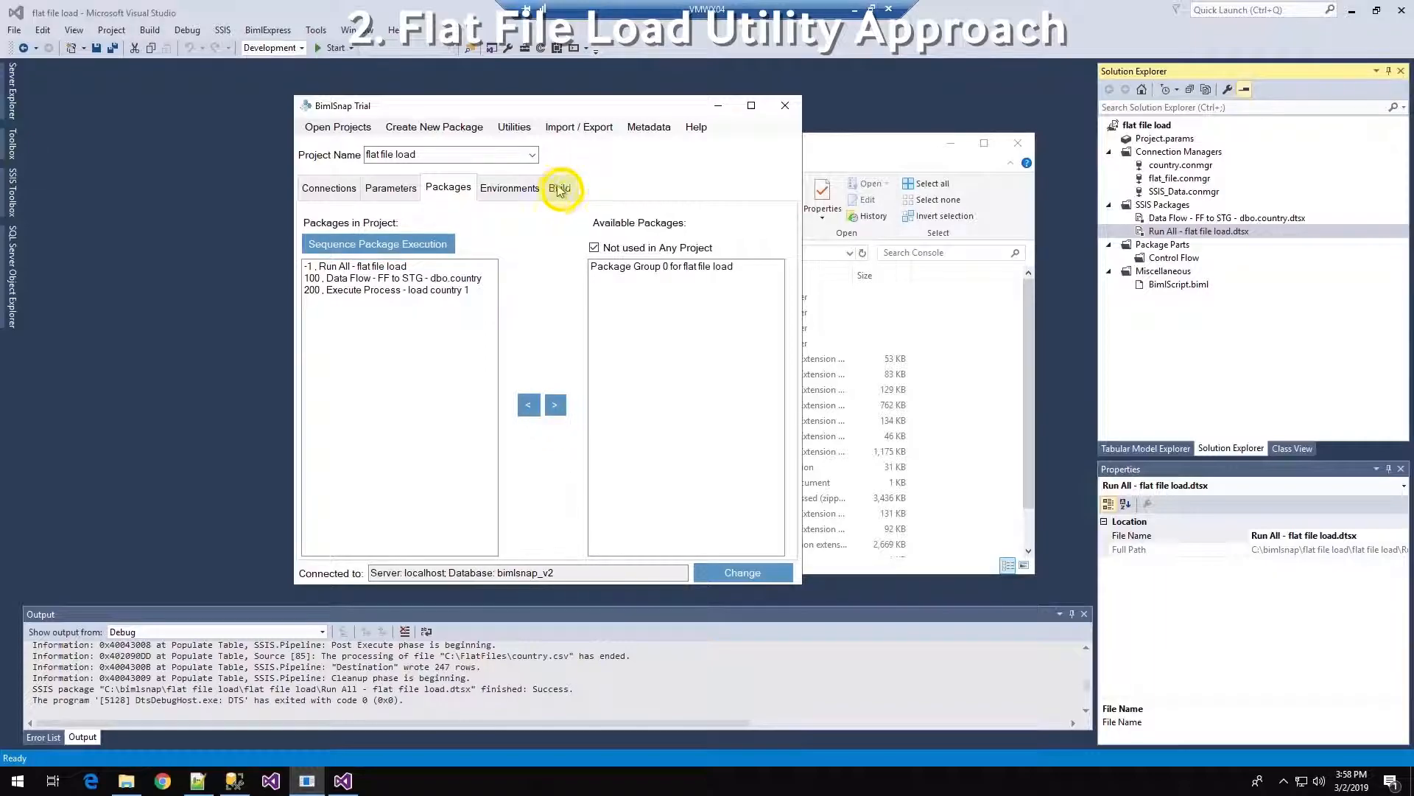
Build the flat file load project again with the No Alerts template group and check its package lists.
click(559, 188)
click(441, 272)
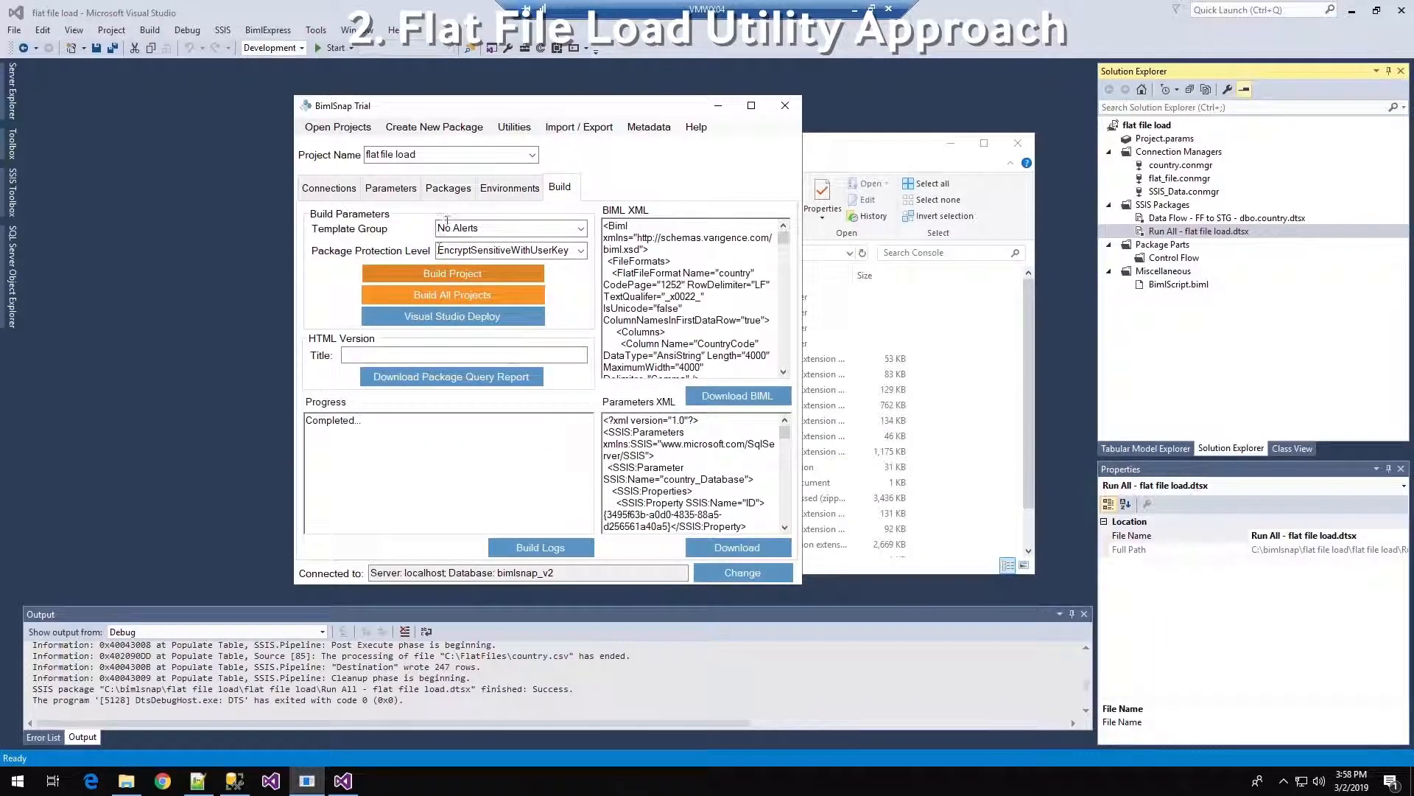
click(450, 191)
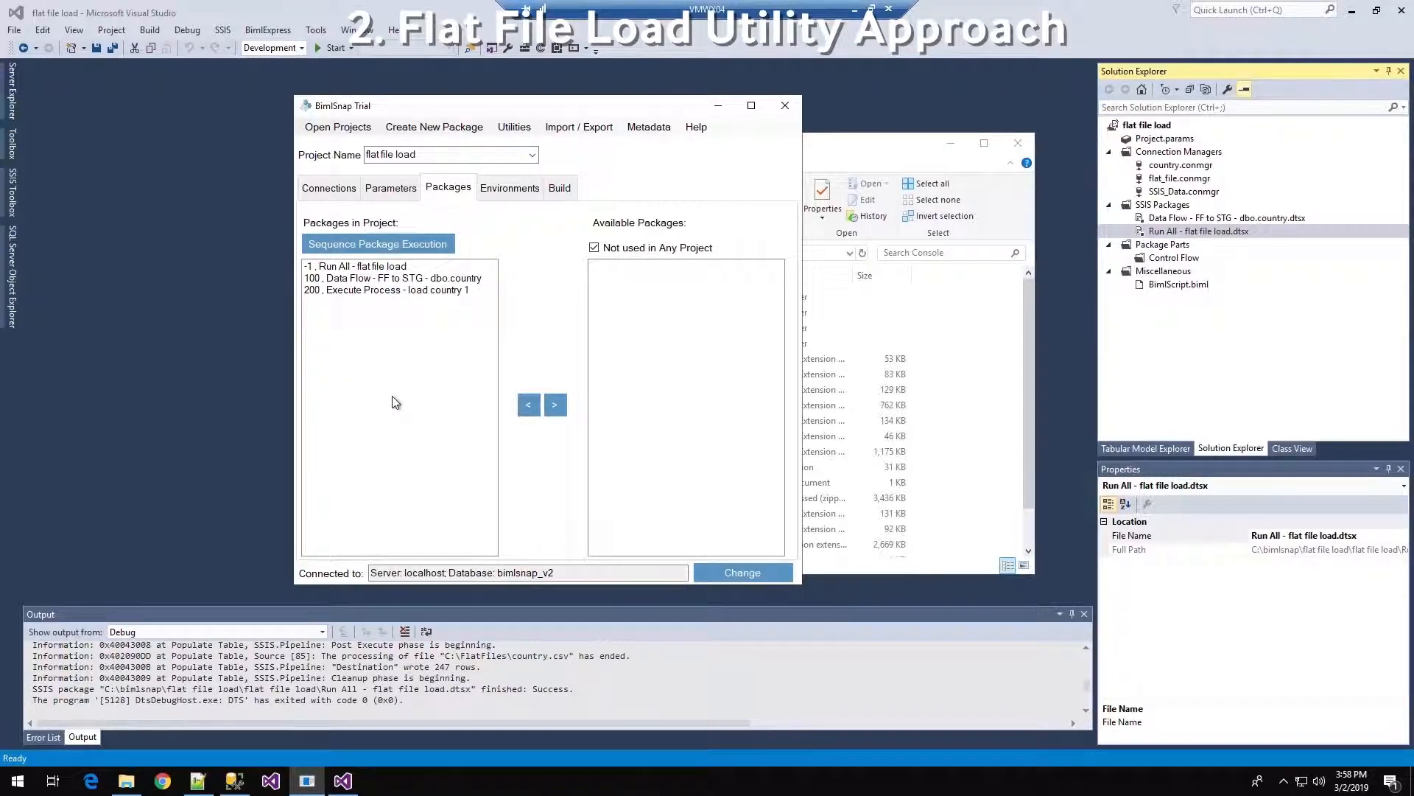
click(564, 188)
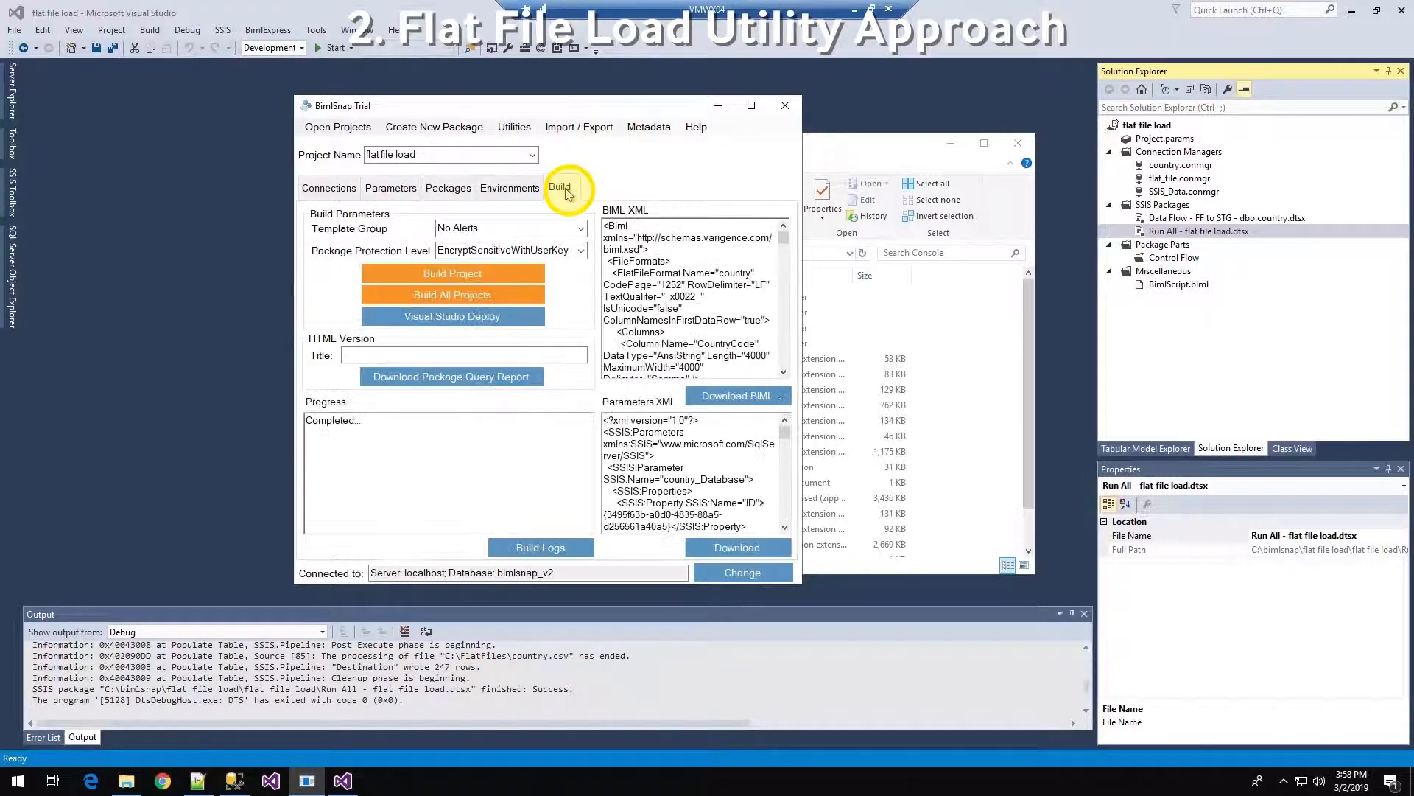
Connect VS Deploy to bimlsnap_v2 on localhost, copy Project.params and BimlScript.biml for the recent flat file load project, and close it.
click(458, 315)
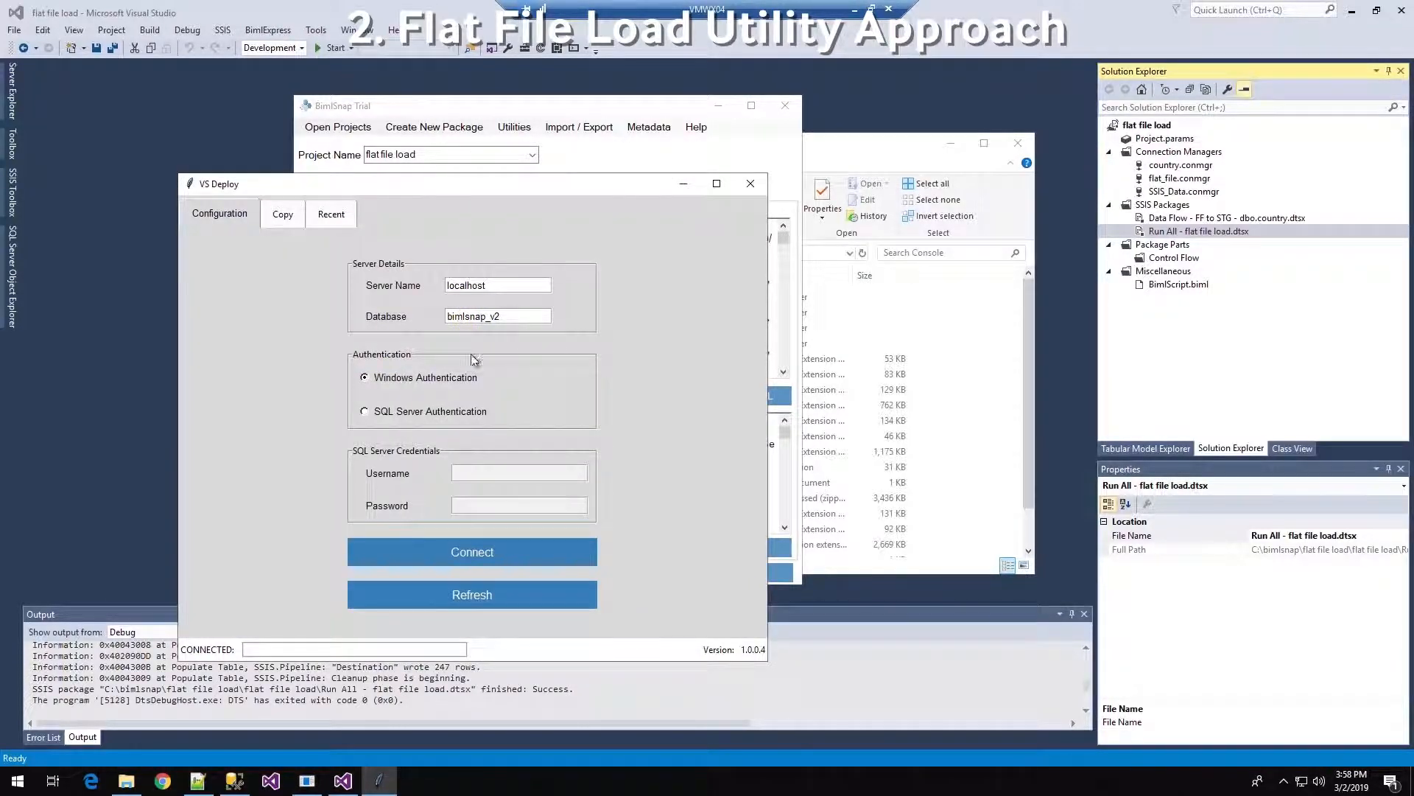
click(491, 558)
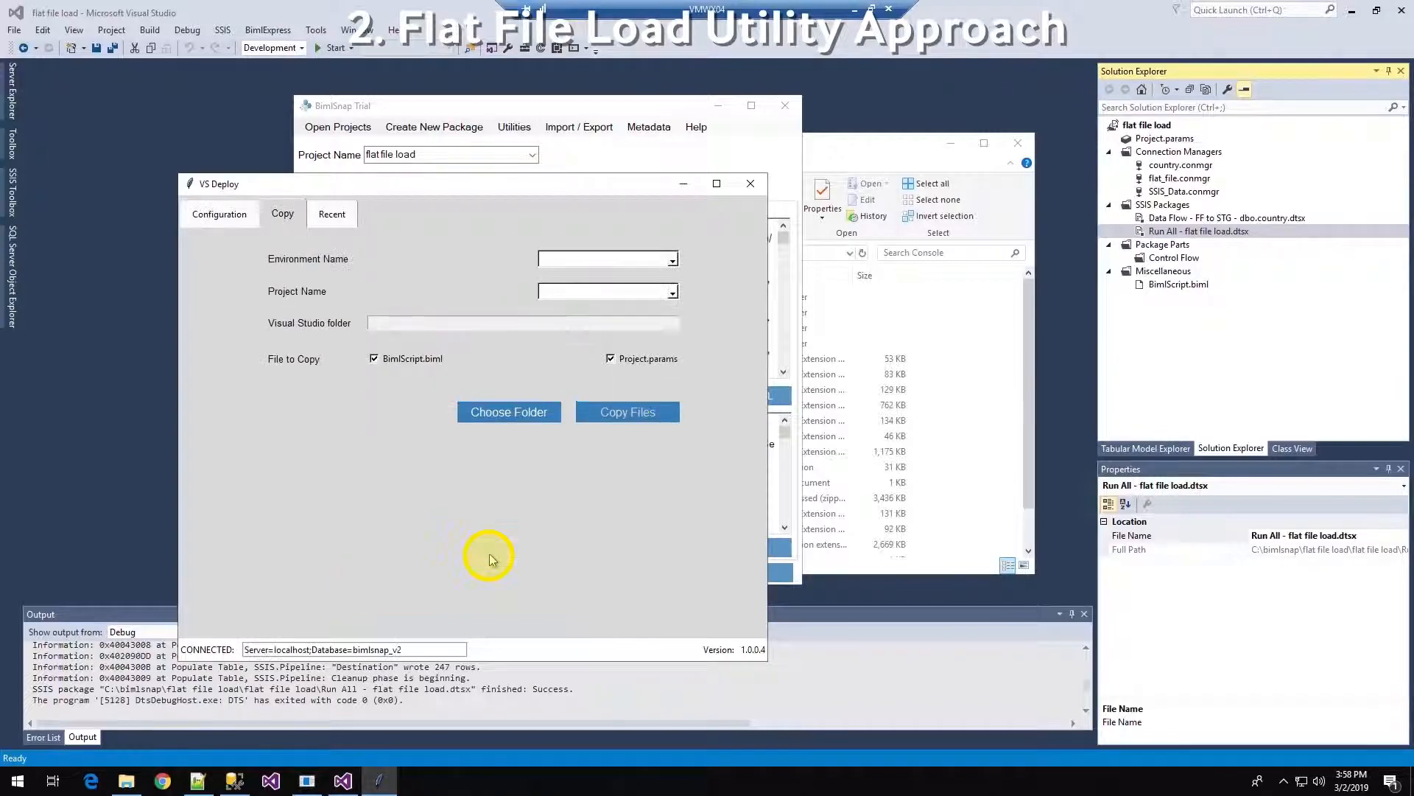
click(339, 215)
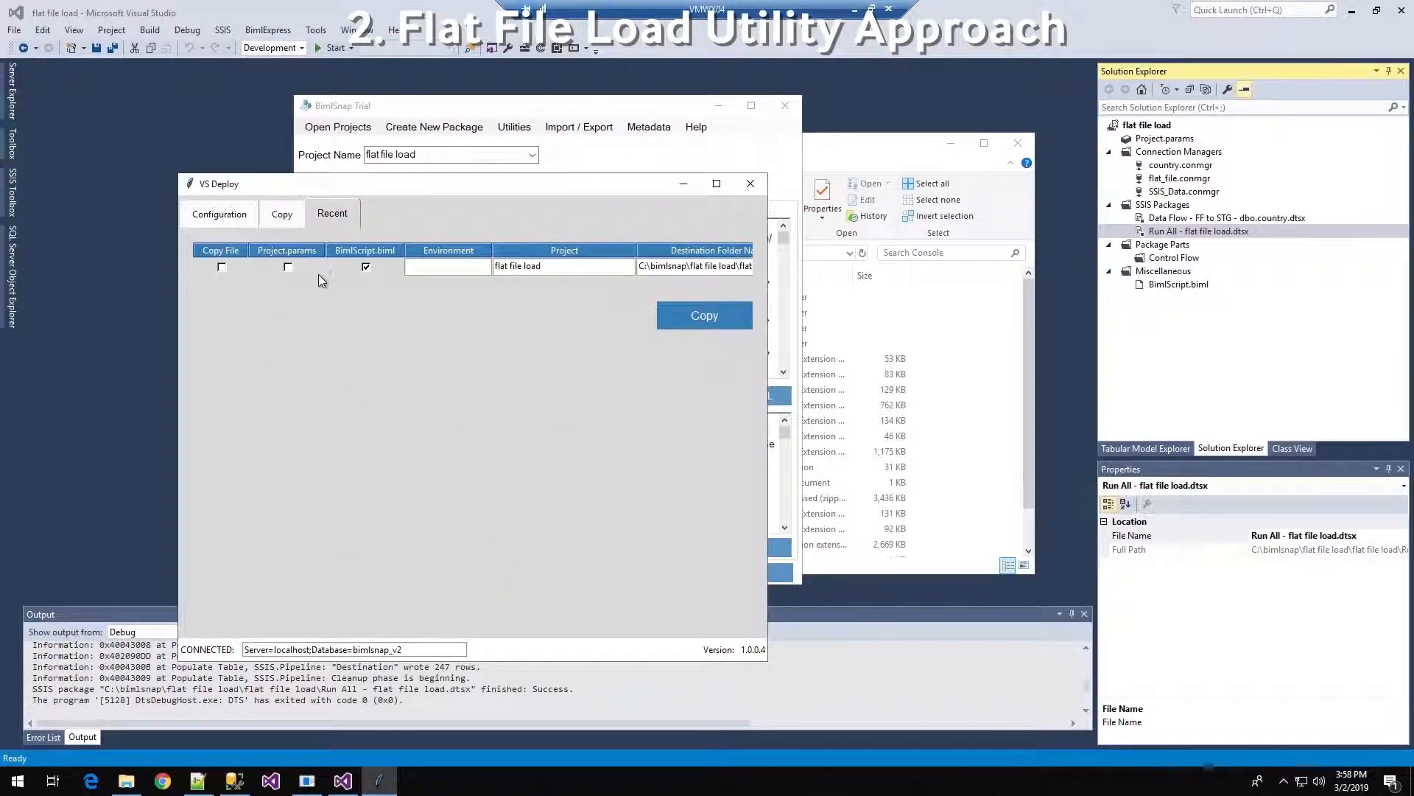
click(288, 267)
click(221, 267)
click(709, 318)
click(815, 439)
click(751, 183)
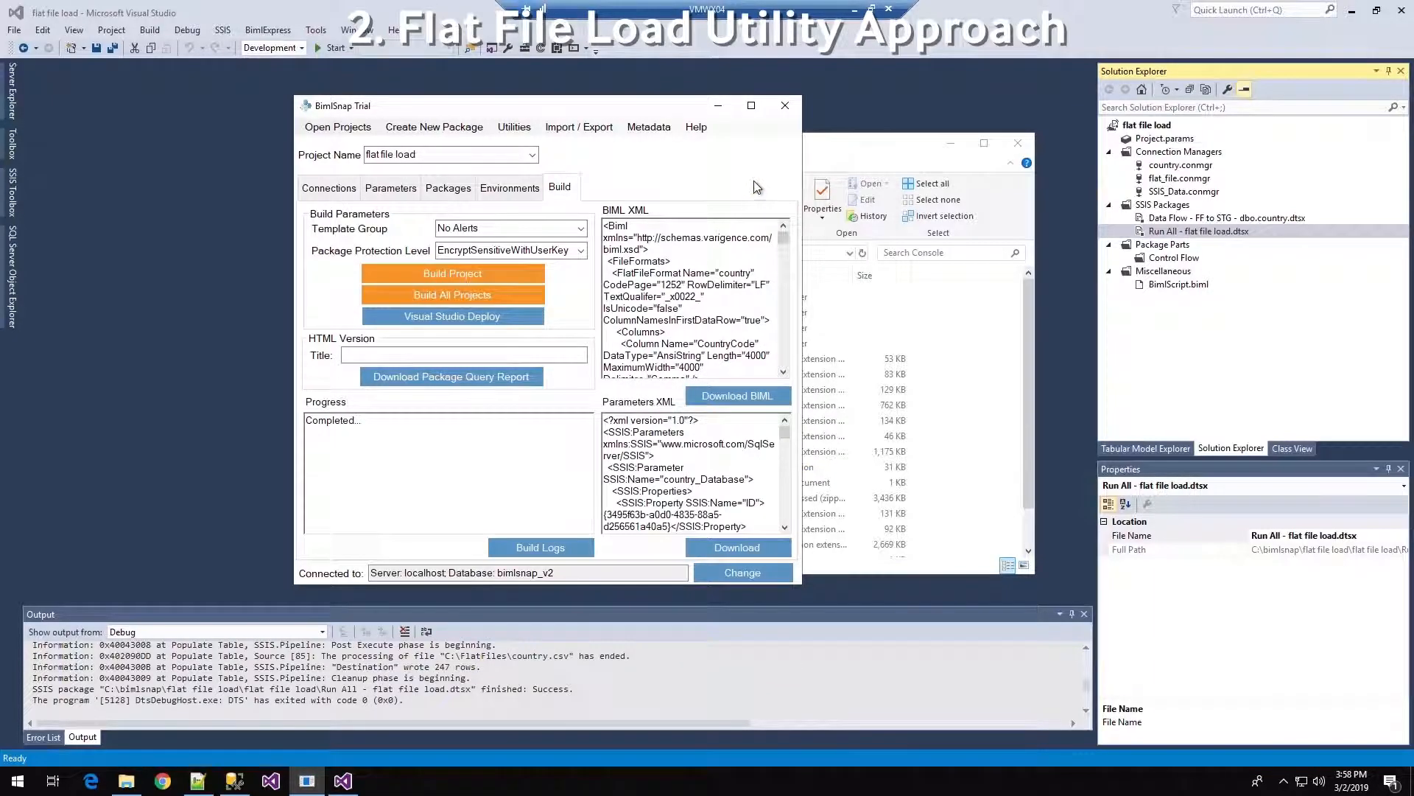
Switch to Visual Studio, reload all externally changed files, and examine the parameters in Project.params before closing it.
click(903, 79)
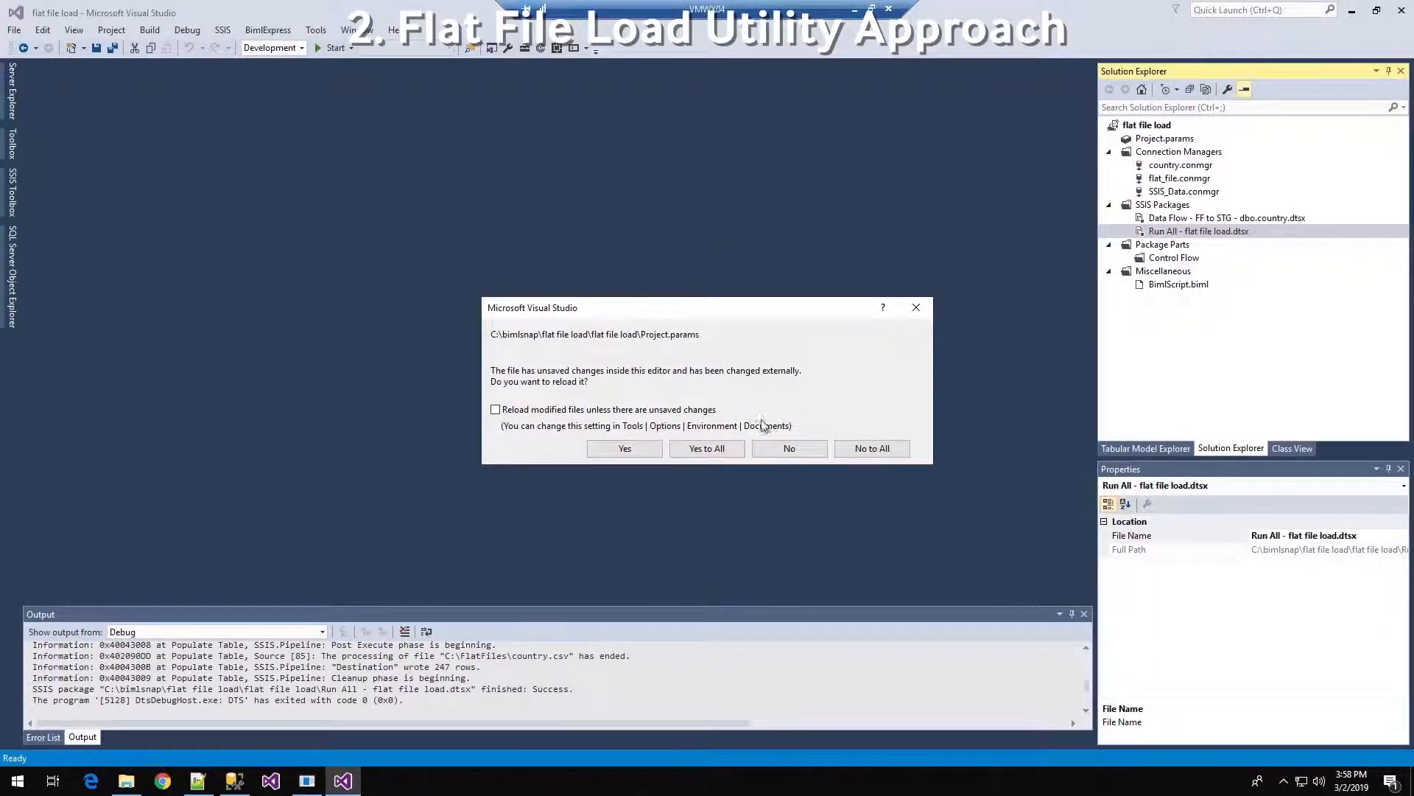
click(698, 455)
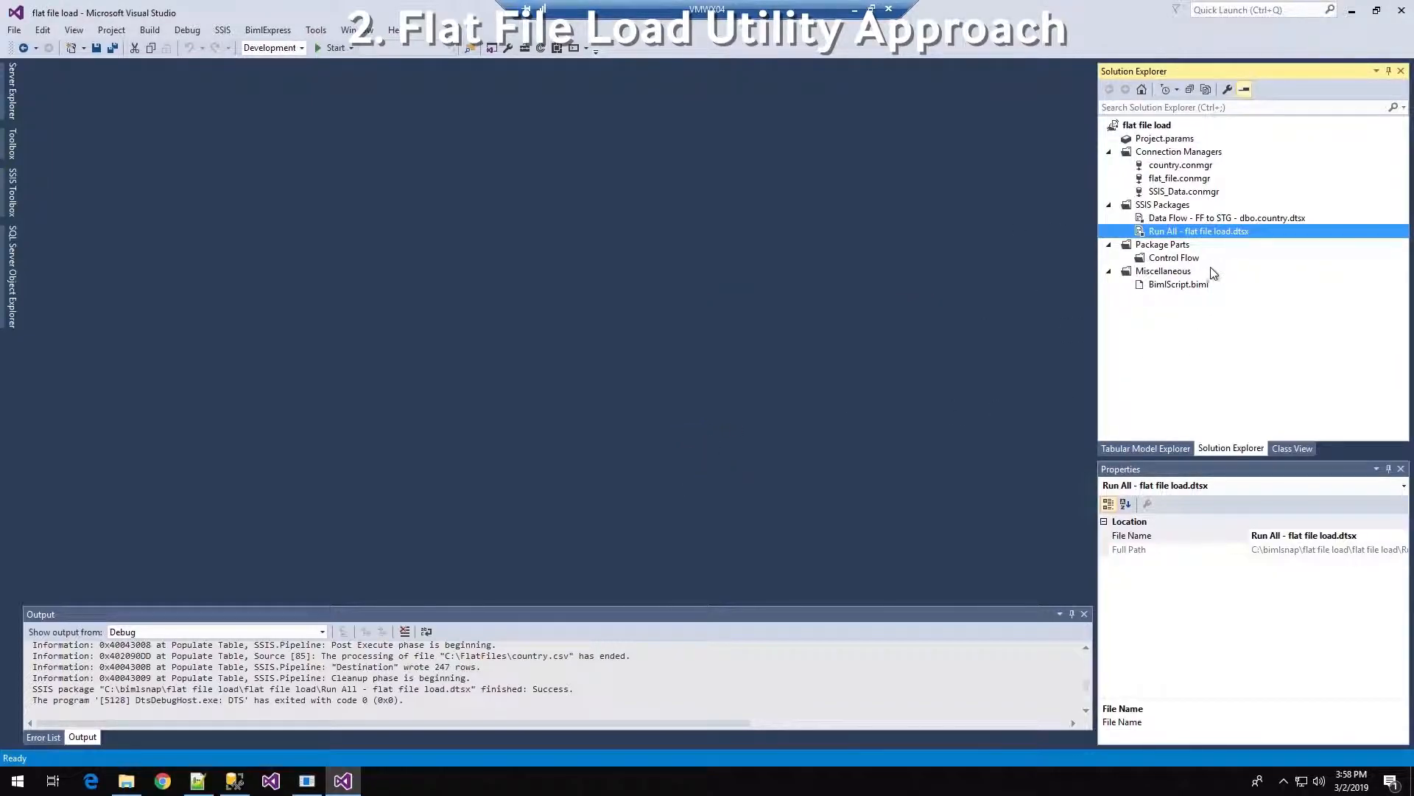
click(1174, 141)
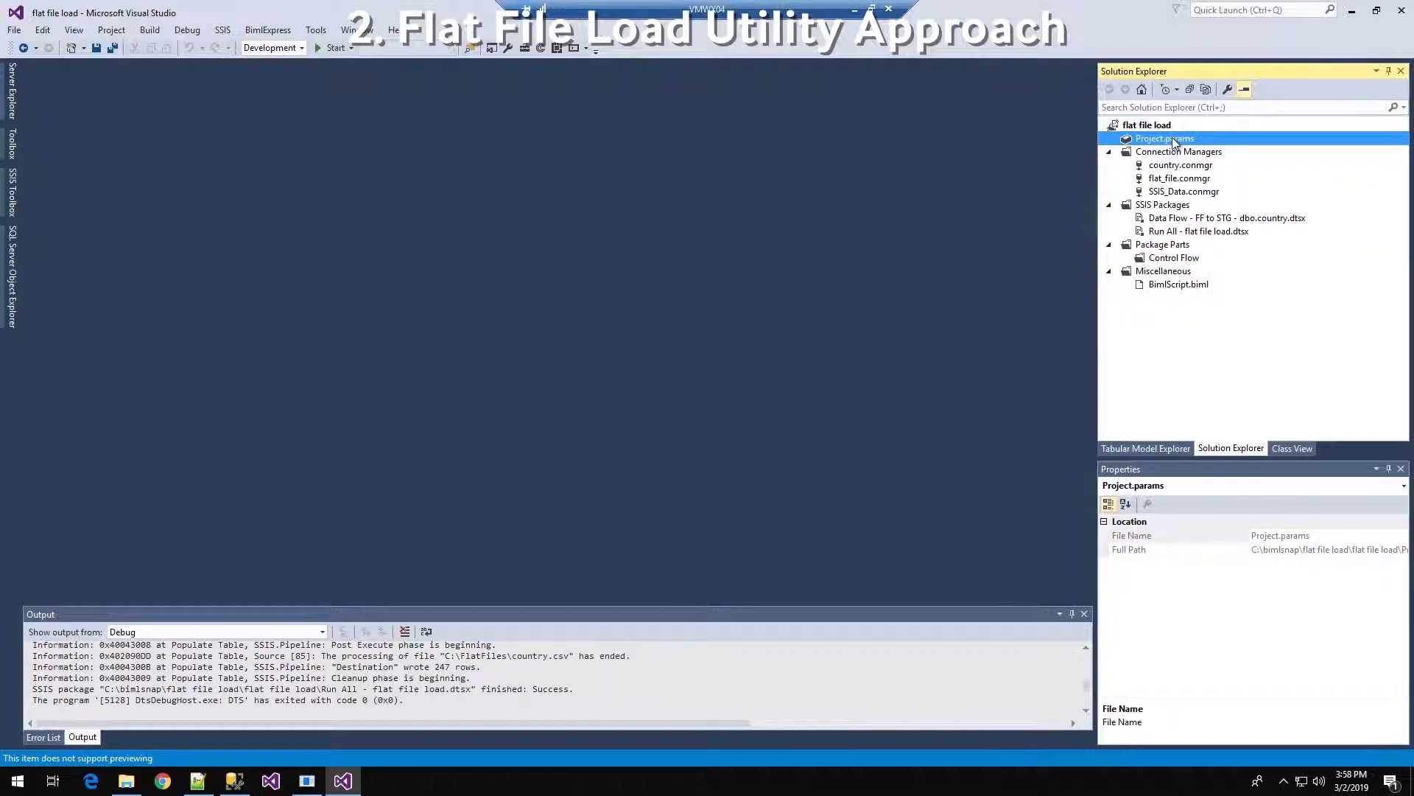
double_click(1171, 140)
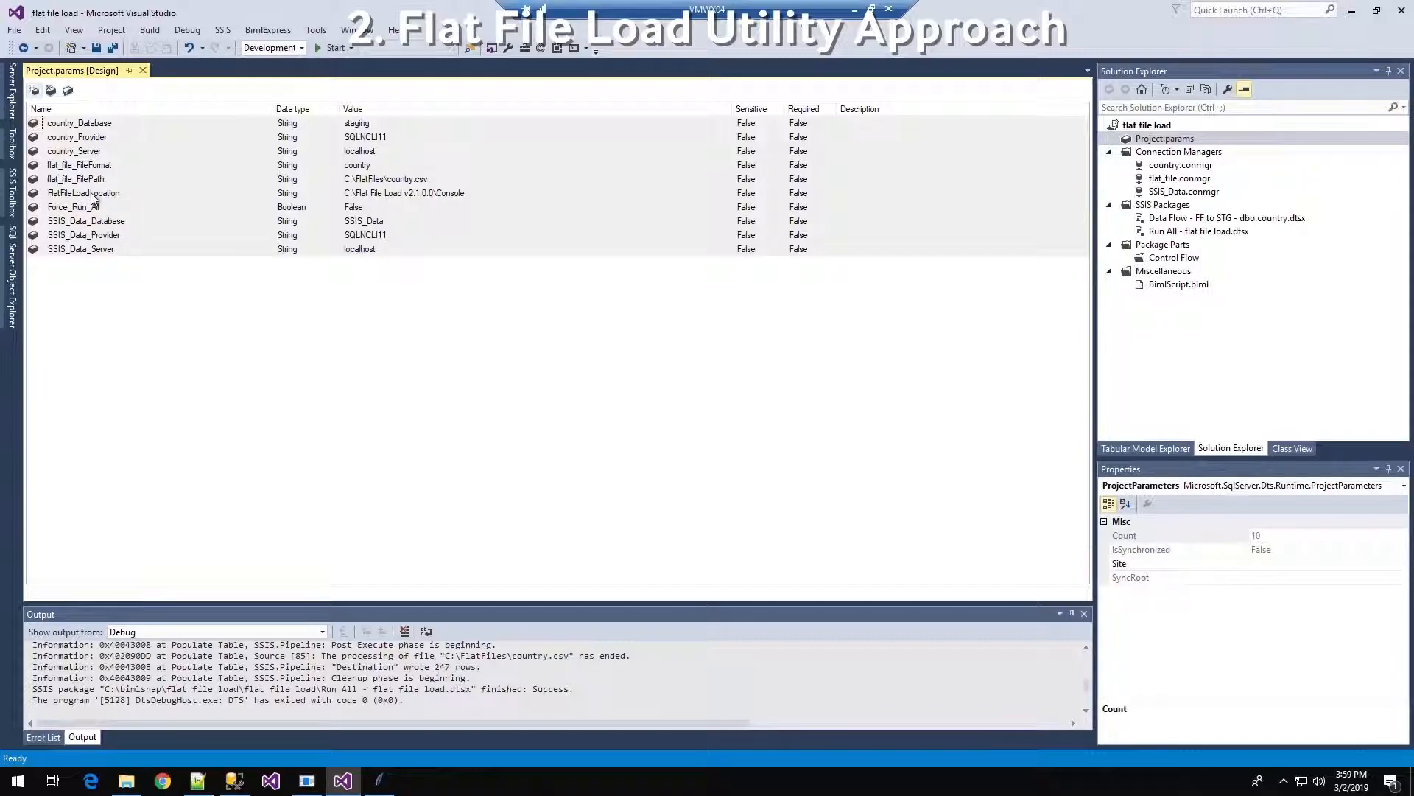
click(143, 70)
Generate the SSIS packages from BimlScript.biml, overwriting all conflicting items and reloading all changed files.
right_click(1184, 286)
click(1242, 296)
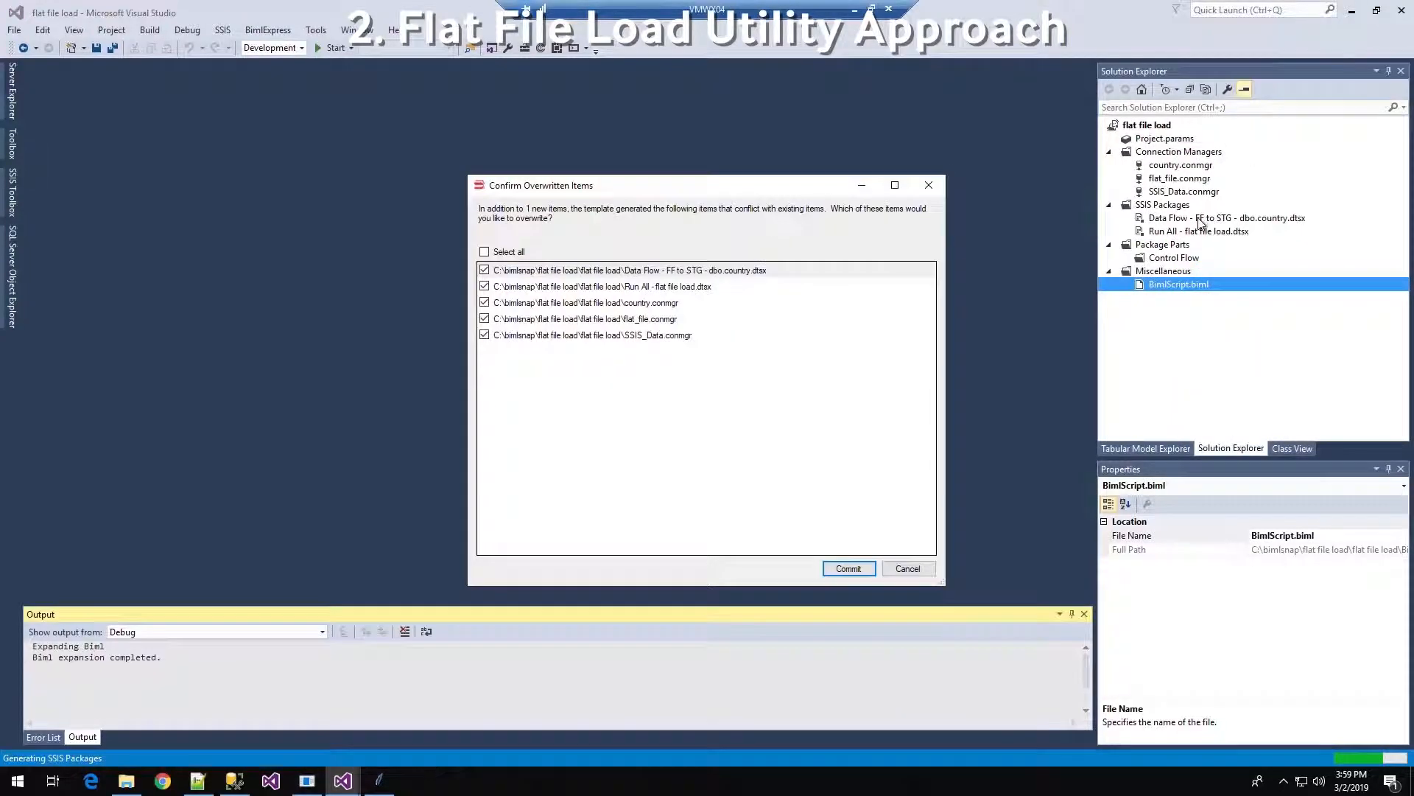
click(840, 568)
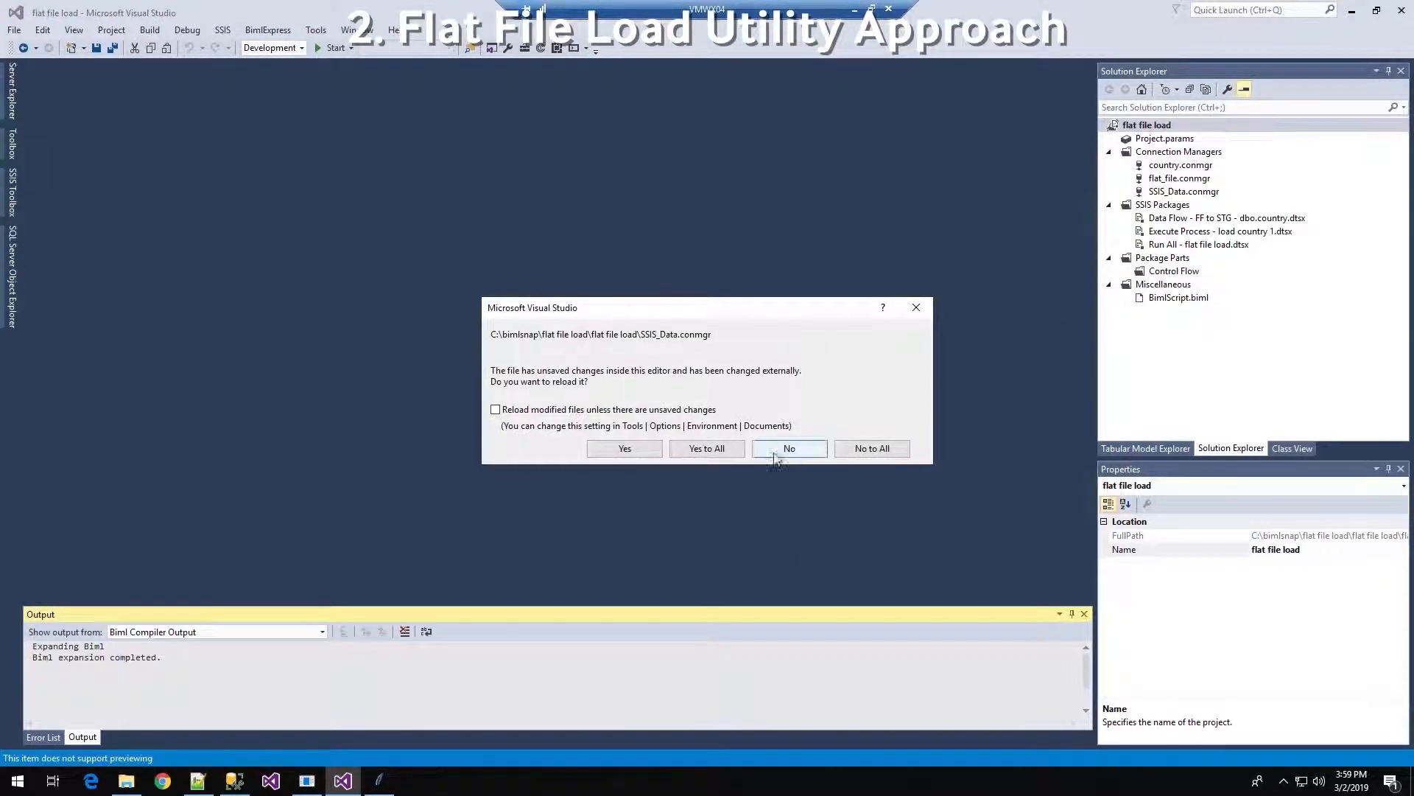
click(711, 449)
click(1205, 348)
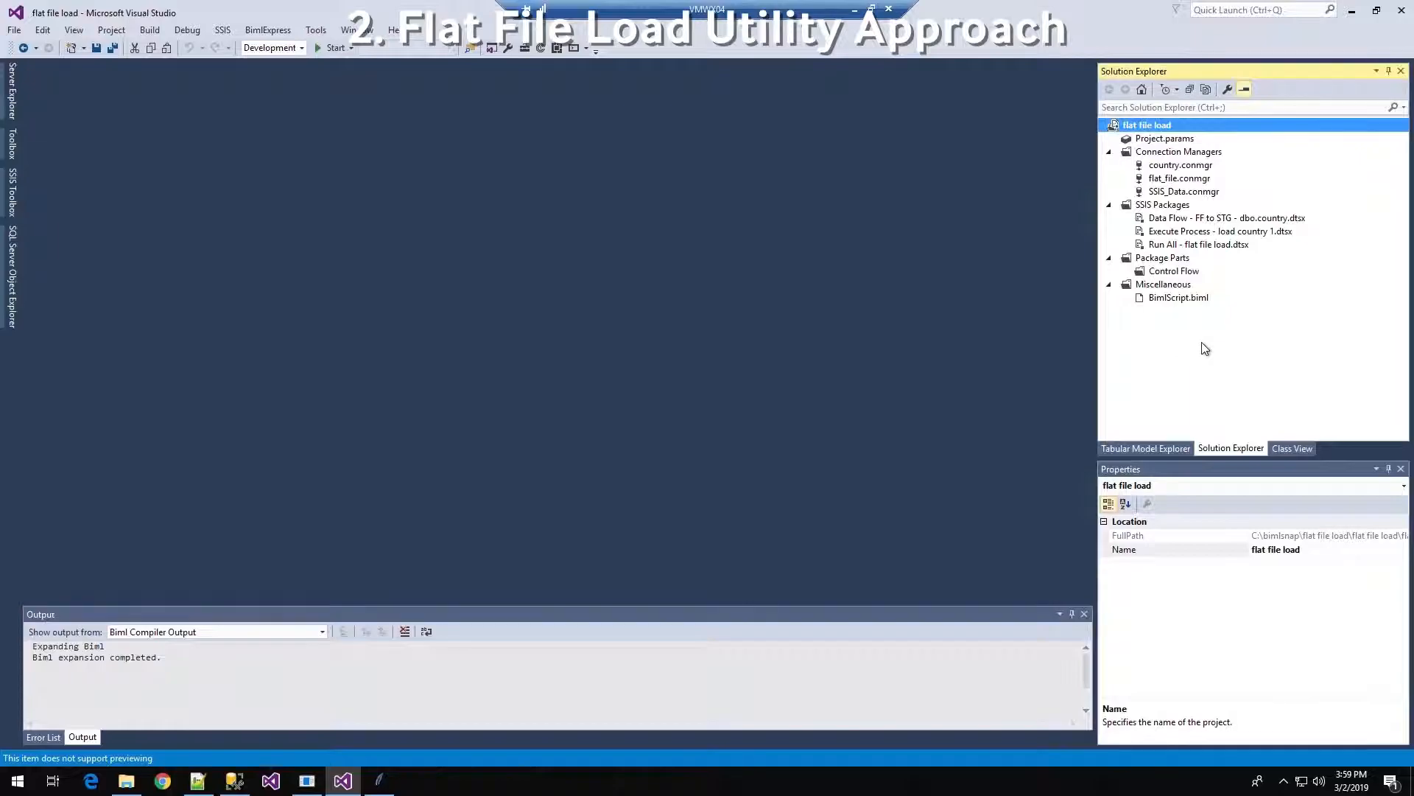
Open the Run All - flat file load package, execute it, and stop debugging once it completes.
double_click(1161, 246)
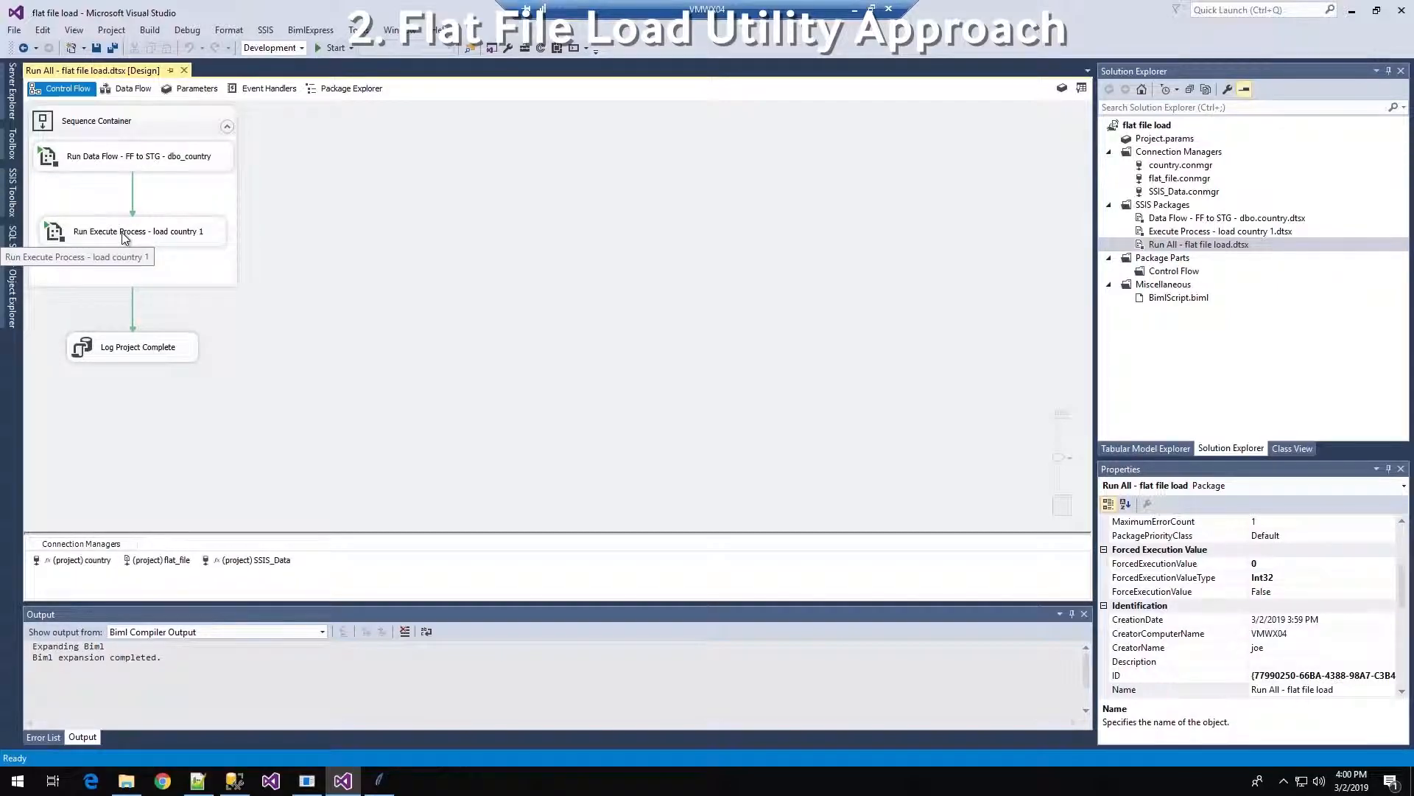
click(331, 47)
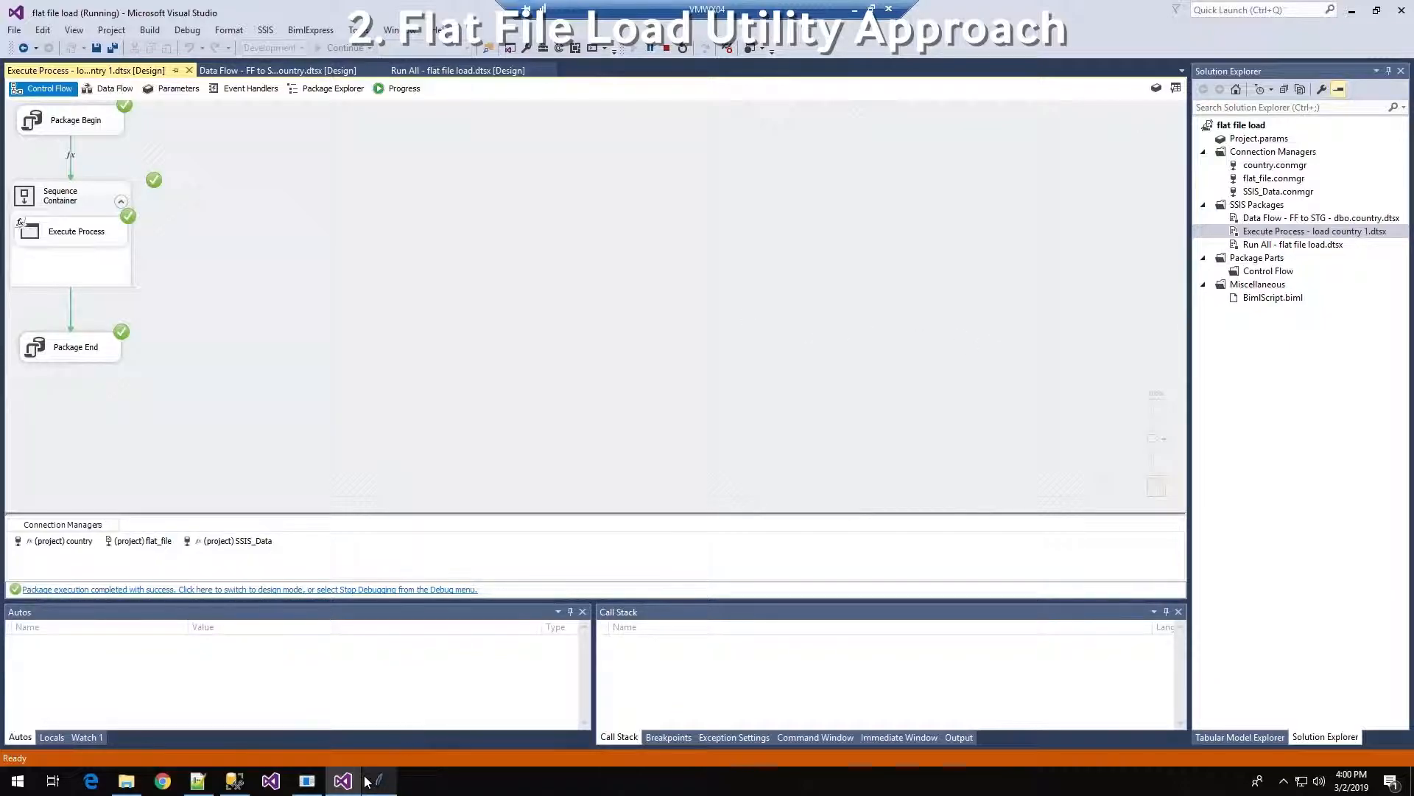
mouse_move(316, 790)
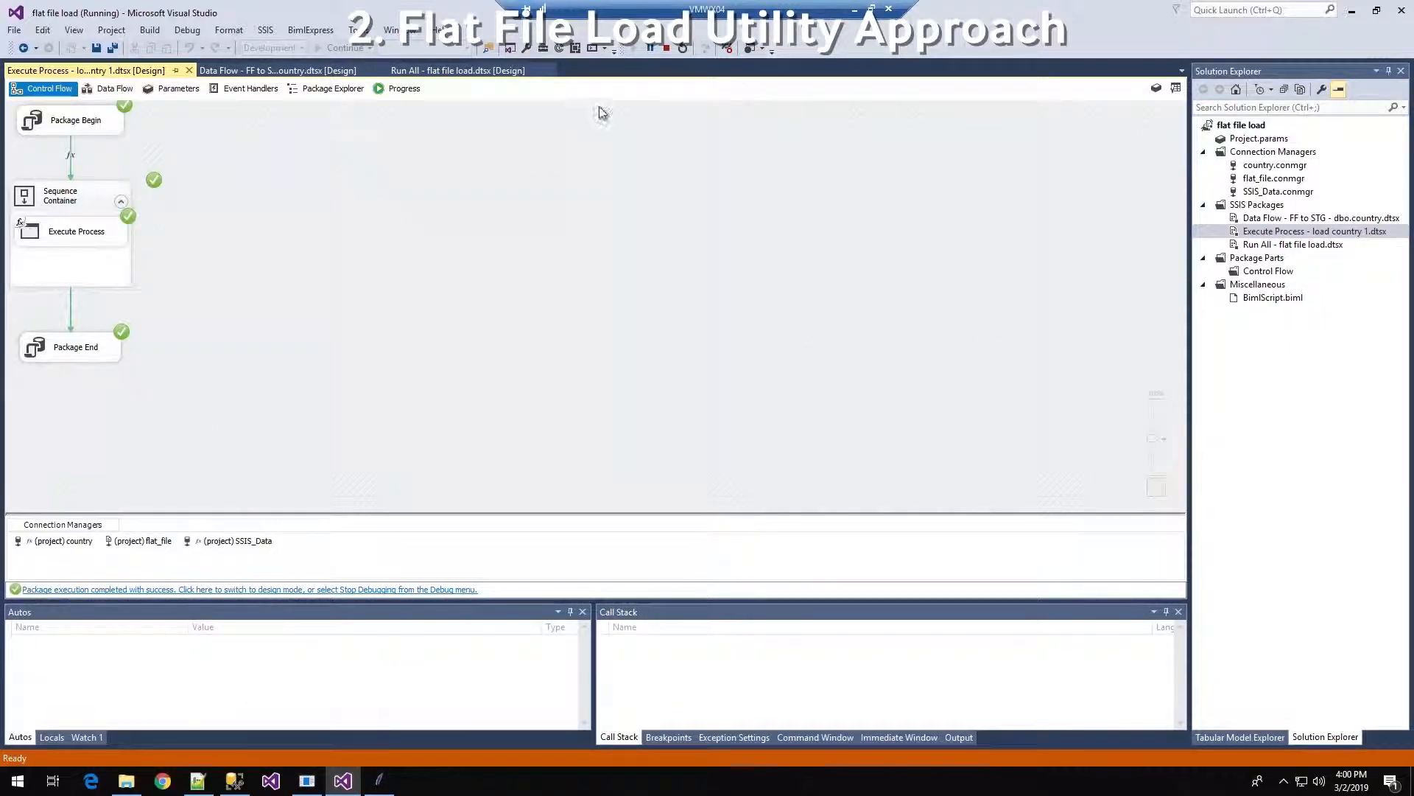
click(666, 47)
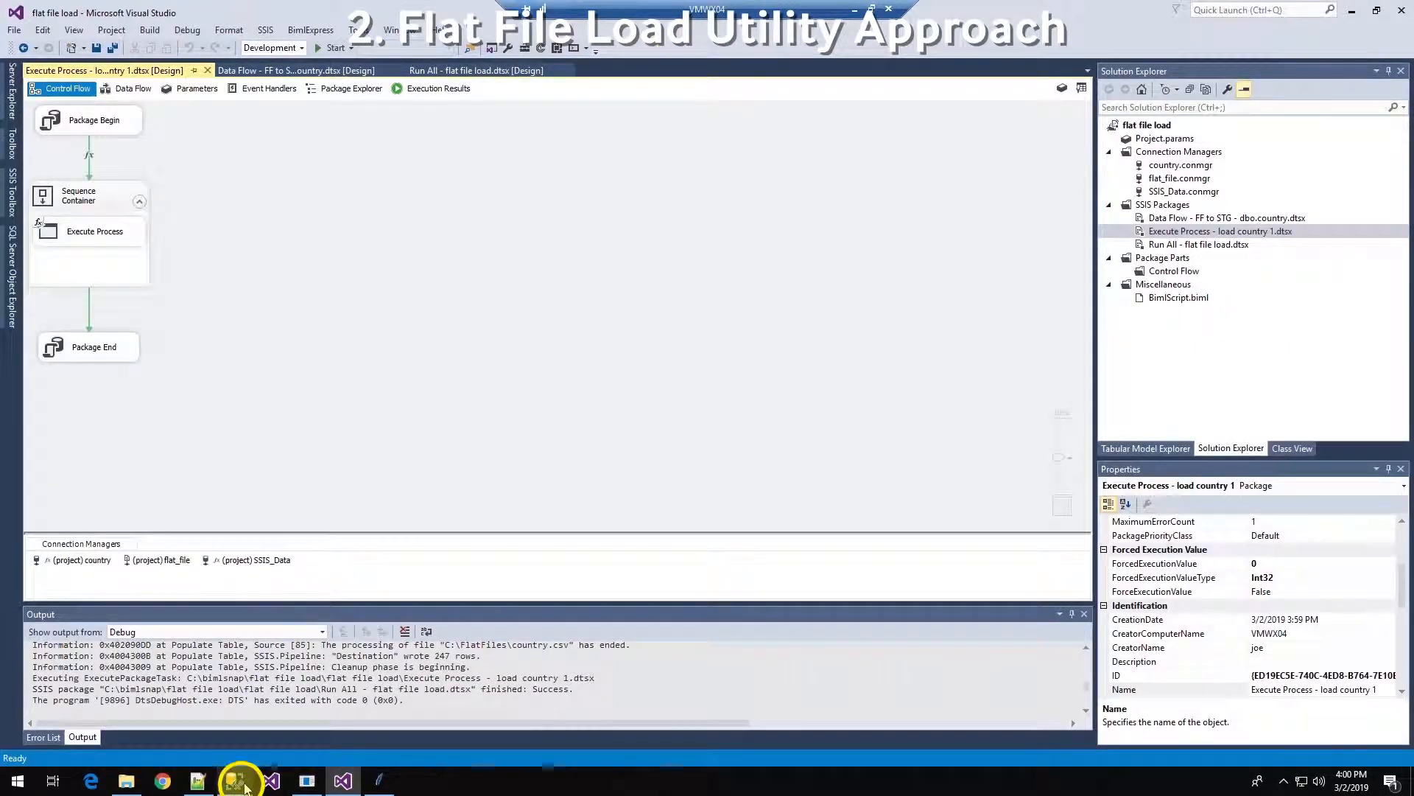
Switch to SQL Server Management Studio, query the top 1000 rows of dbo.SSIS_batch_log, and check the latest batch's package and row counts.
click(236, 779)
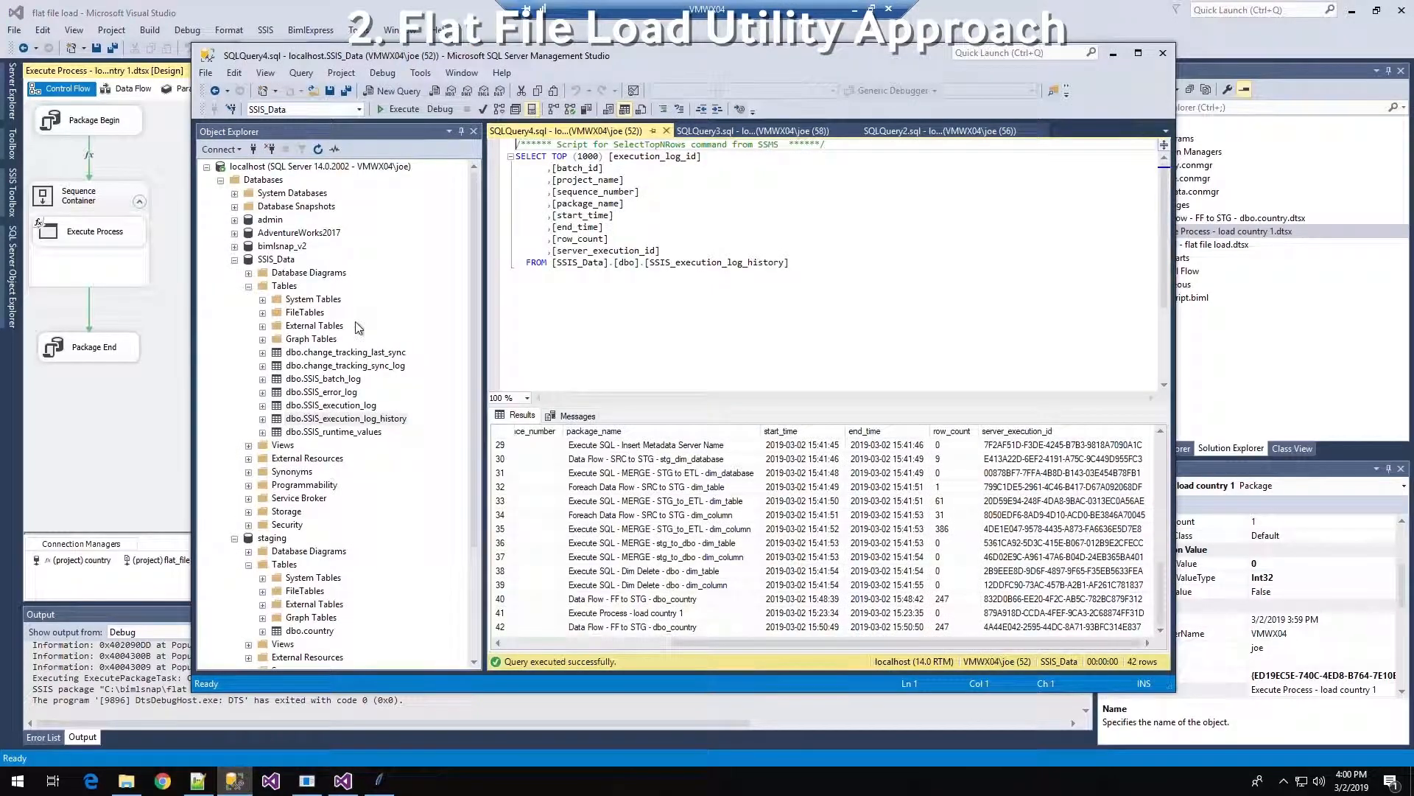
right_click(340, 378)
click(394, 425)
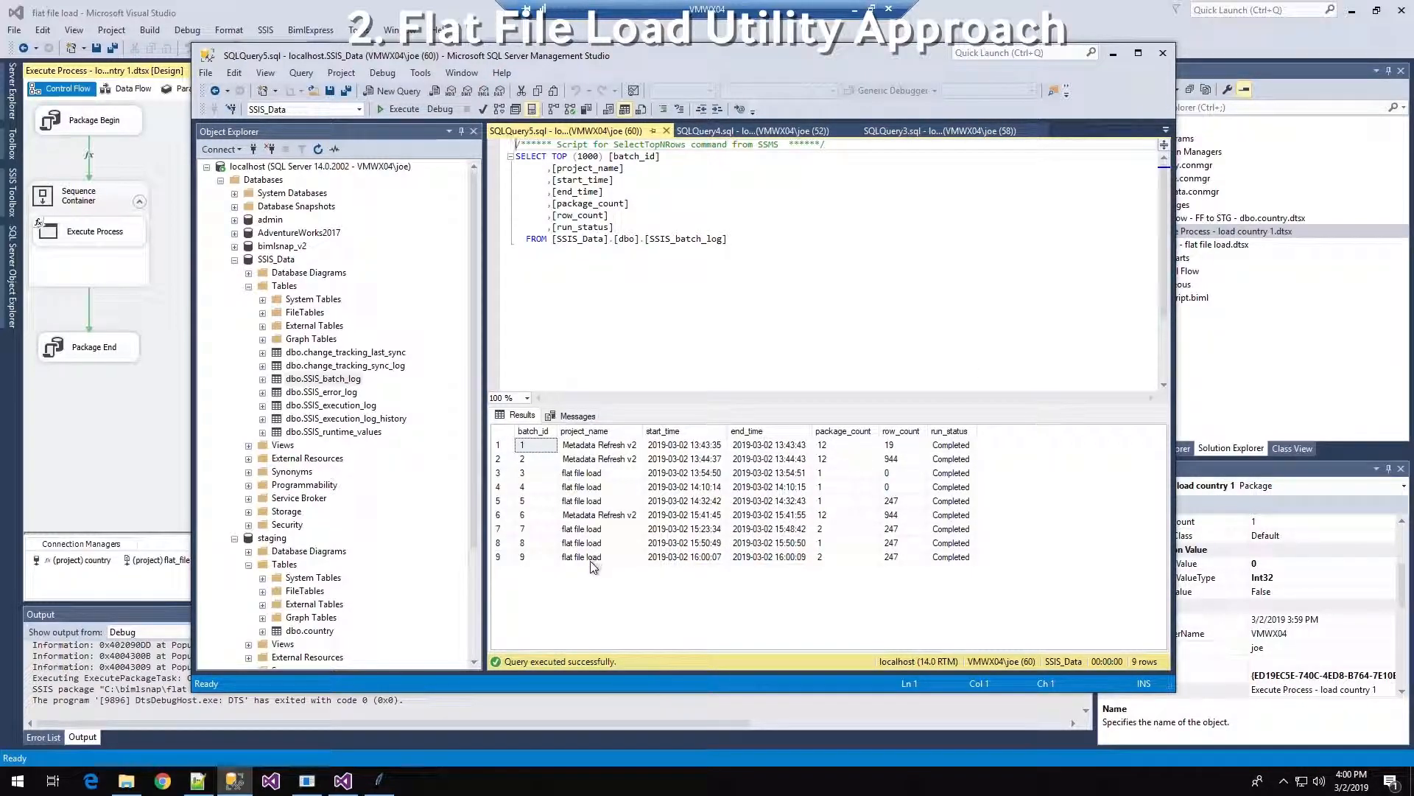
click(829, 557)
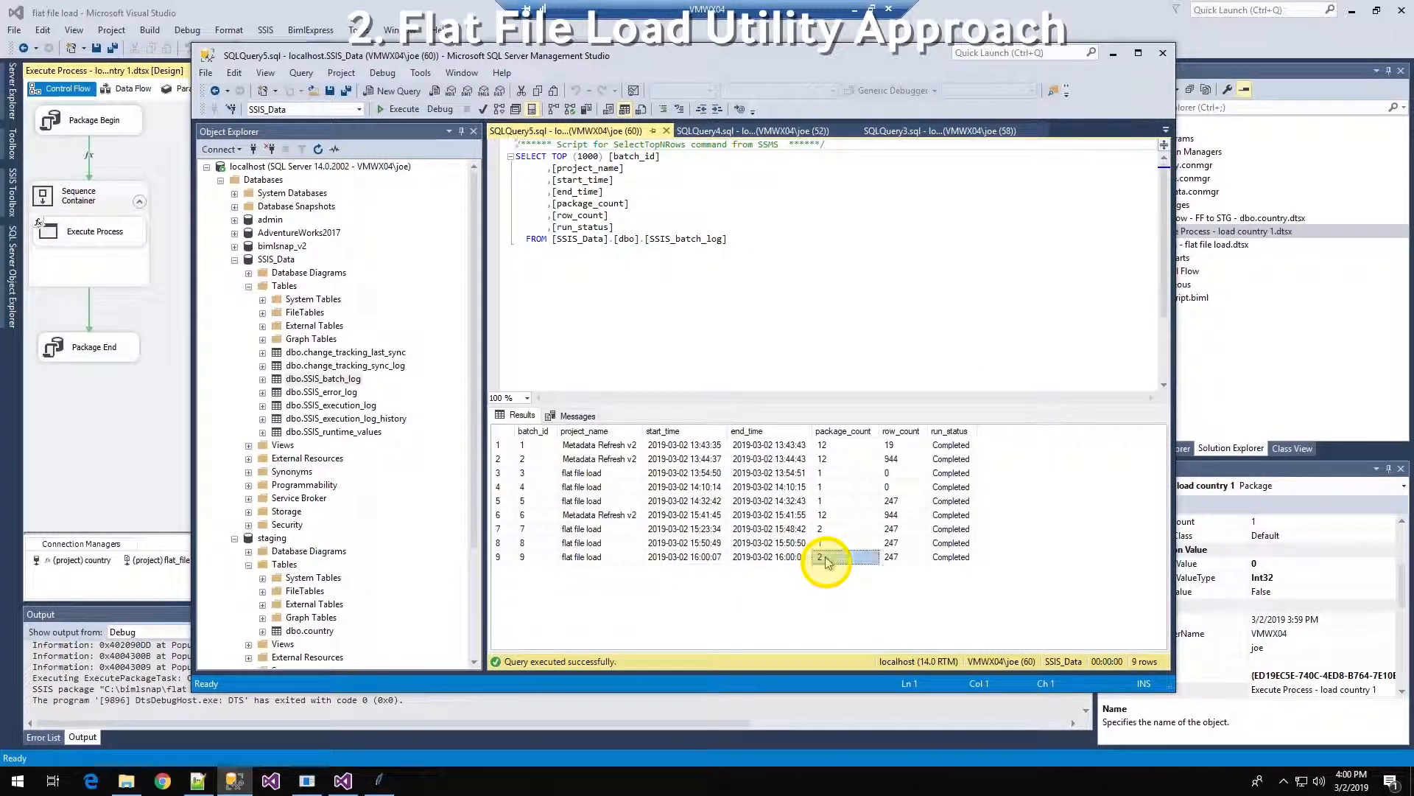
click(912, 559)
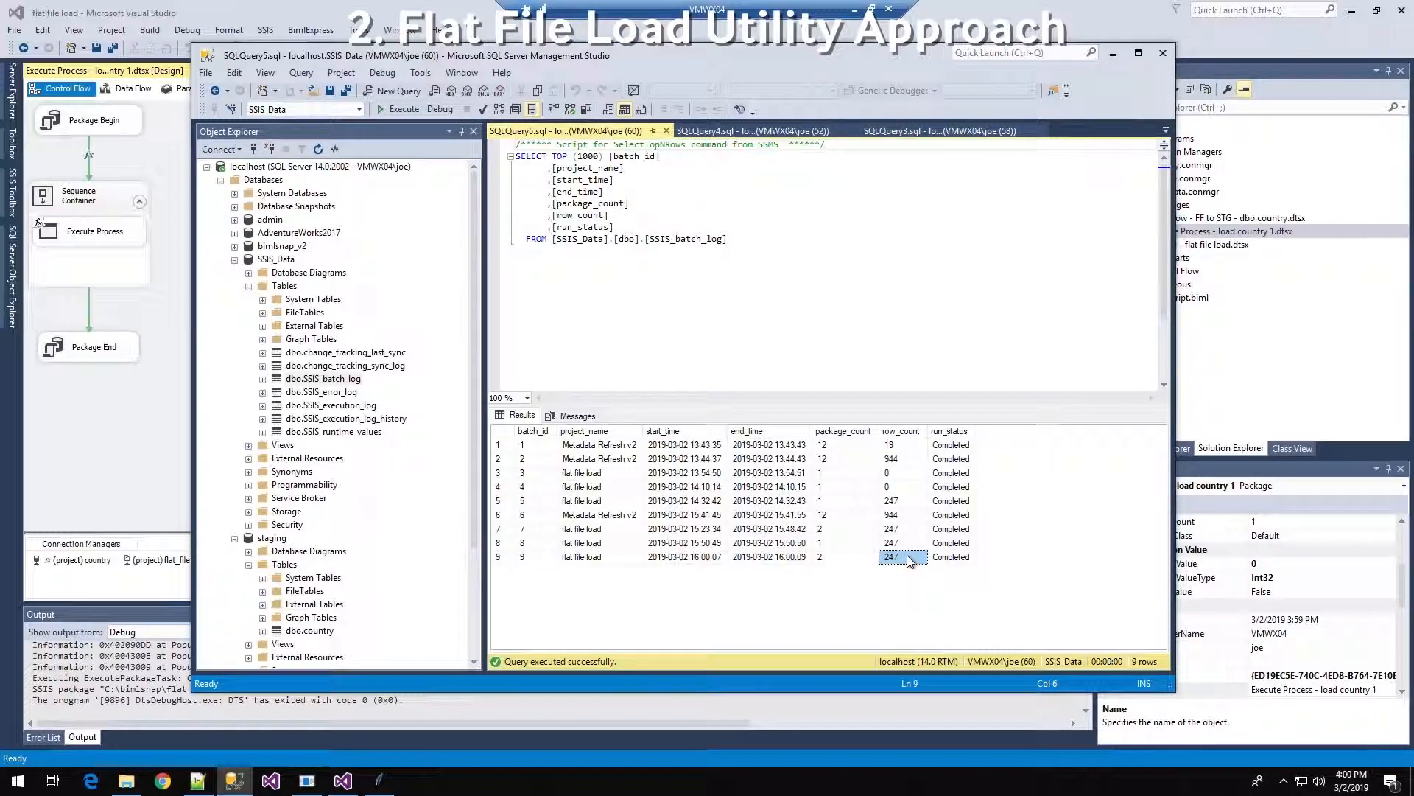
Return to Visual Studio, review the data flow of the dbo.country package, and close all three open packages.
click(410, 8)
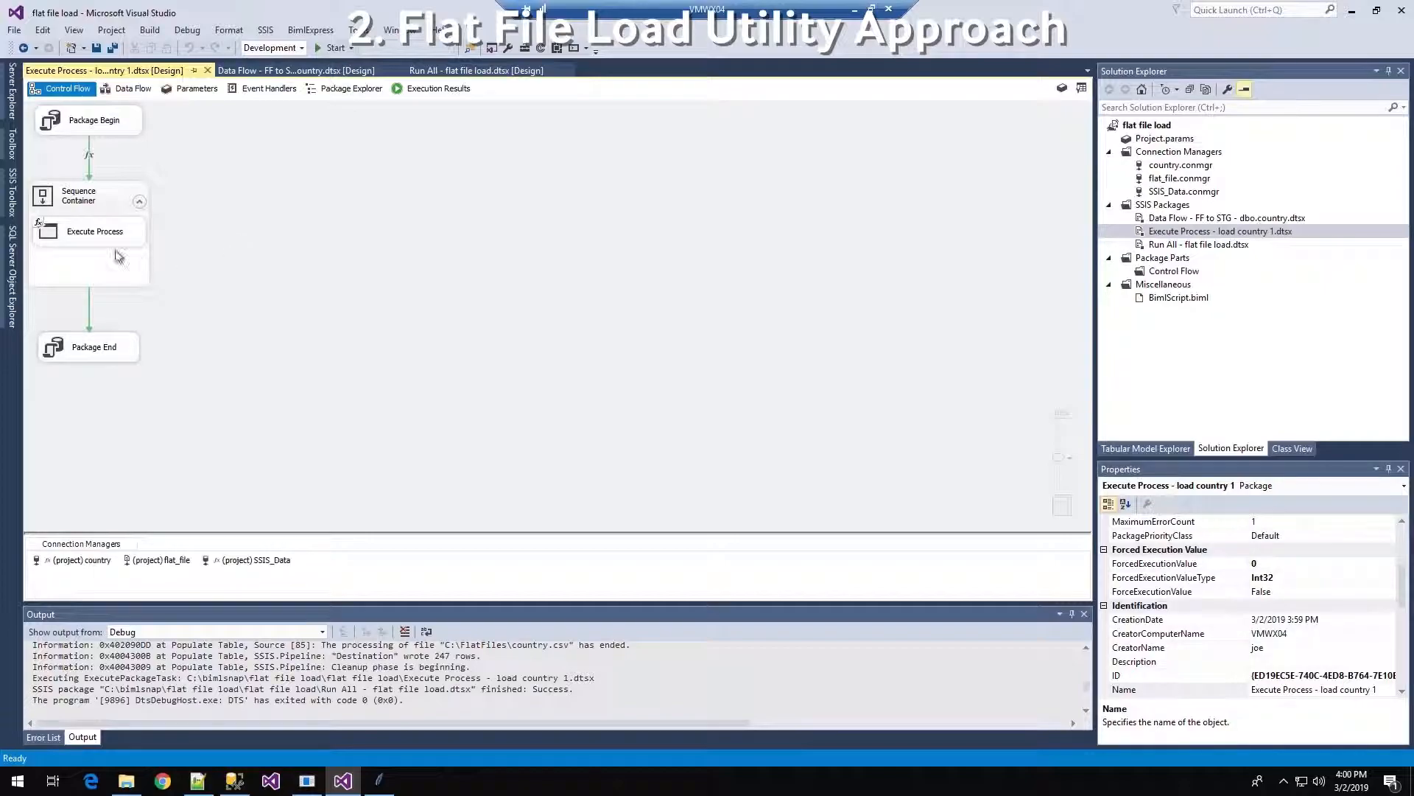
click(298, 72)
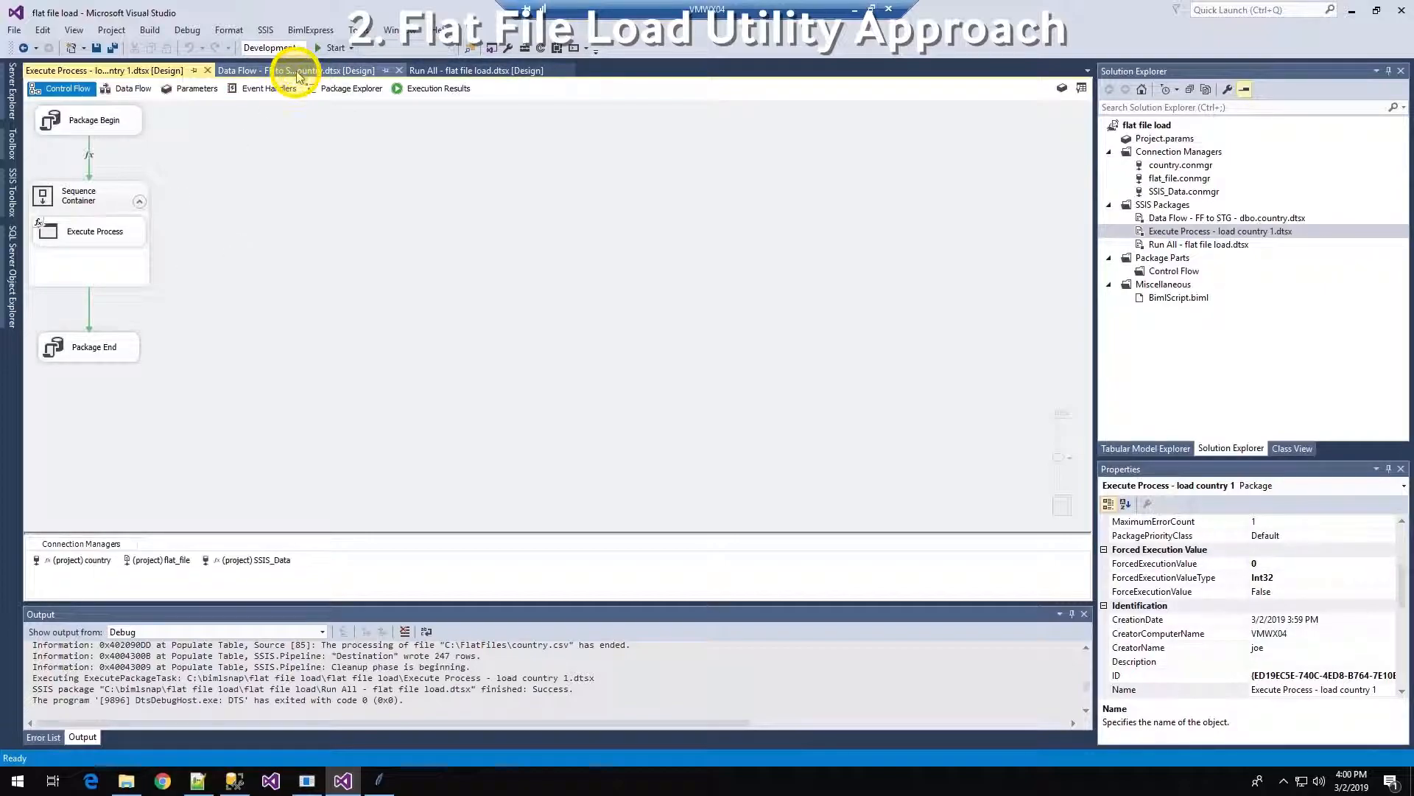
double_click(94, 303)
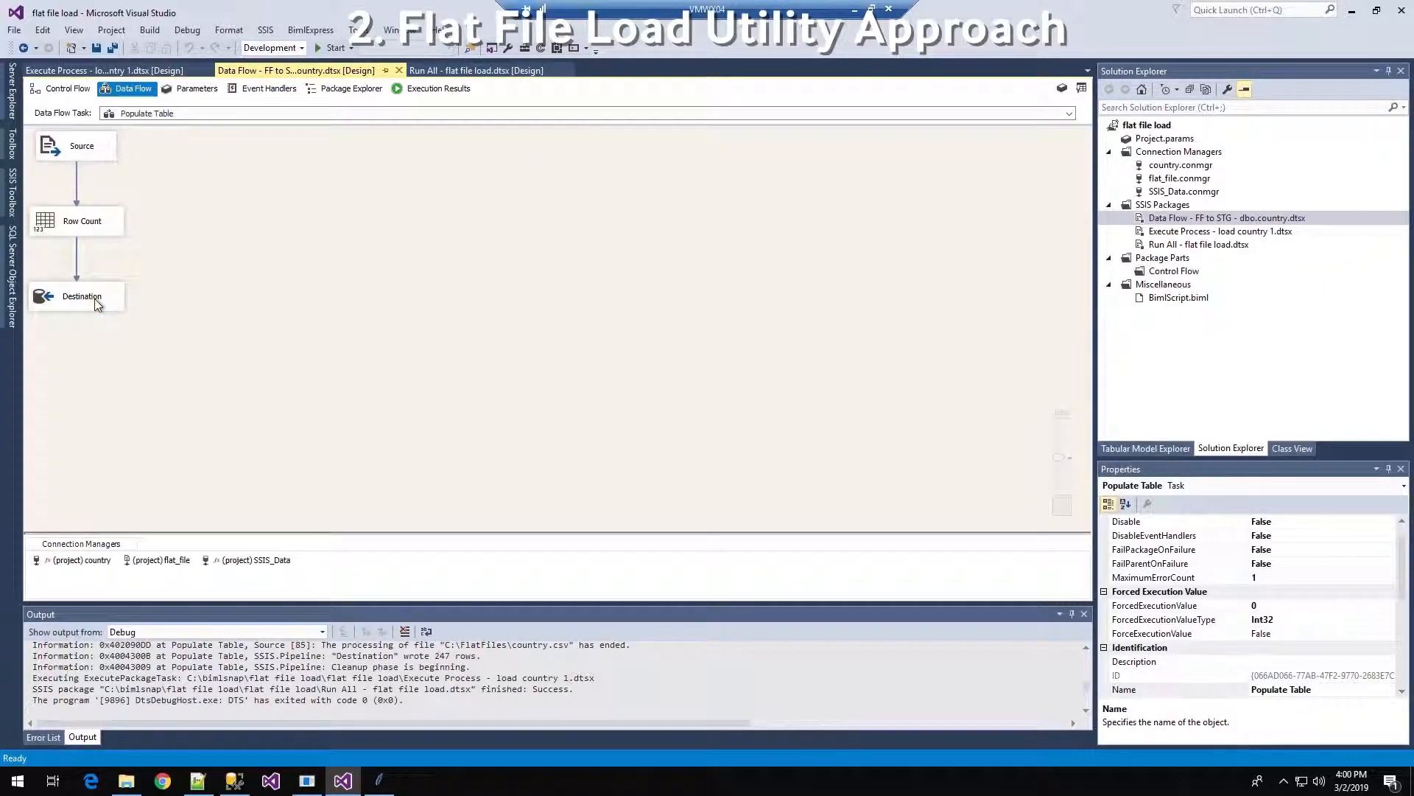
click(399, 71)
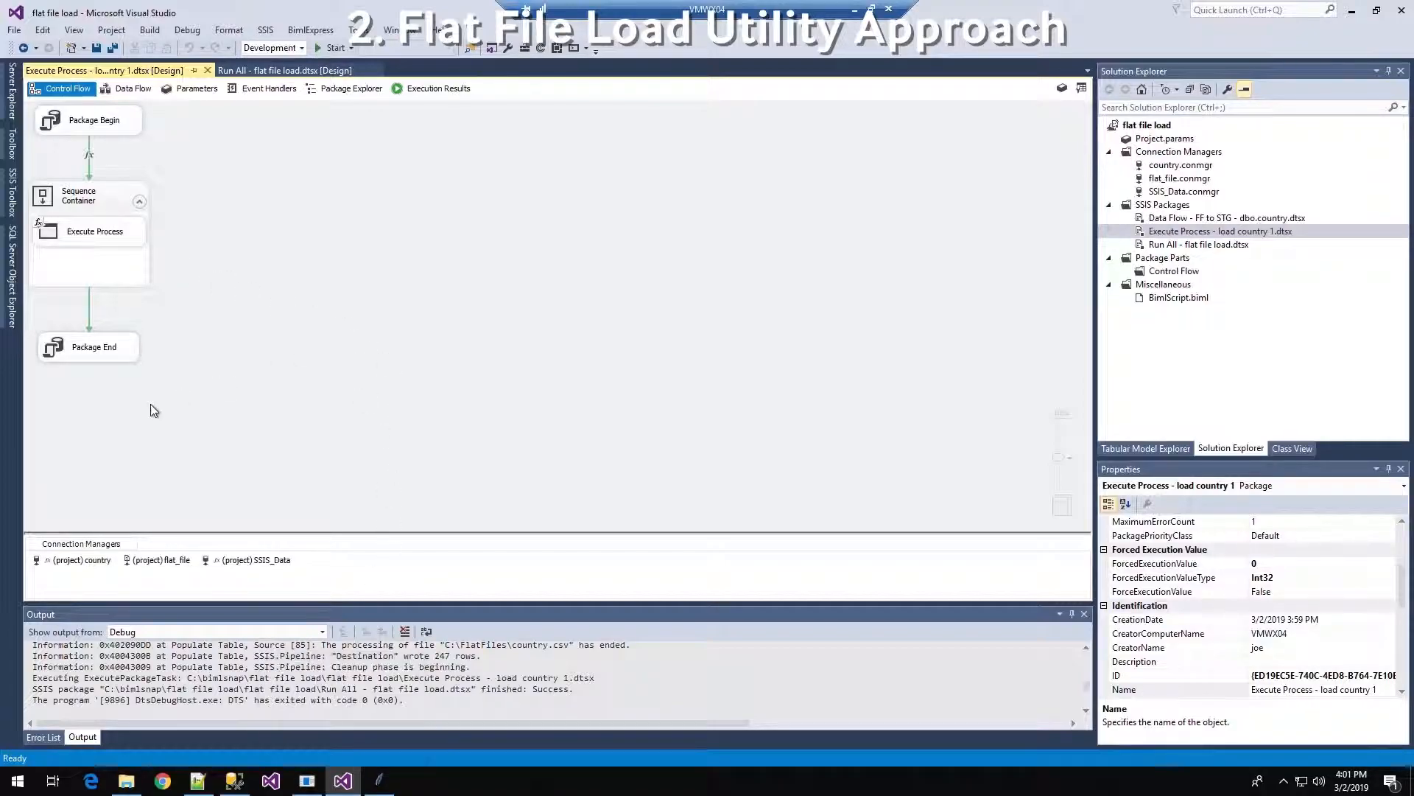
click(207, 70)
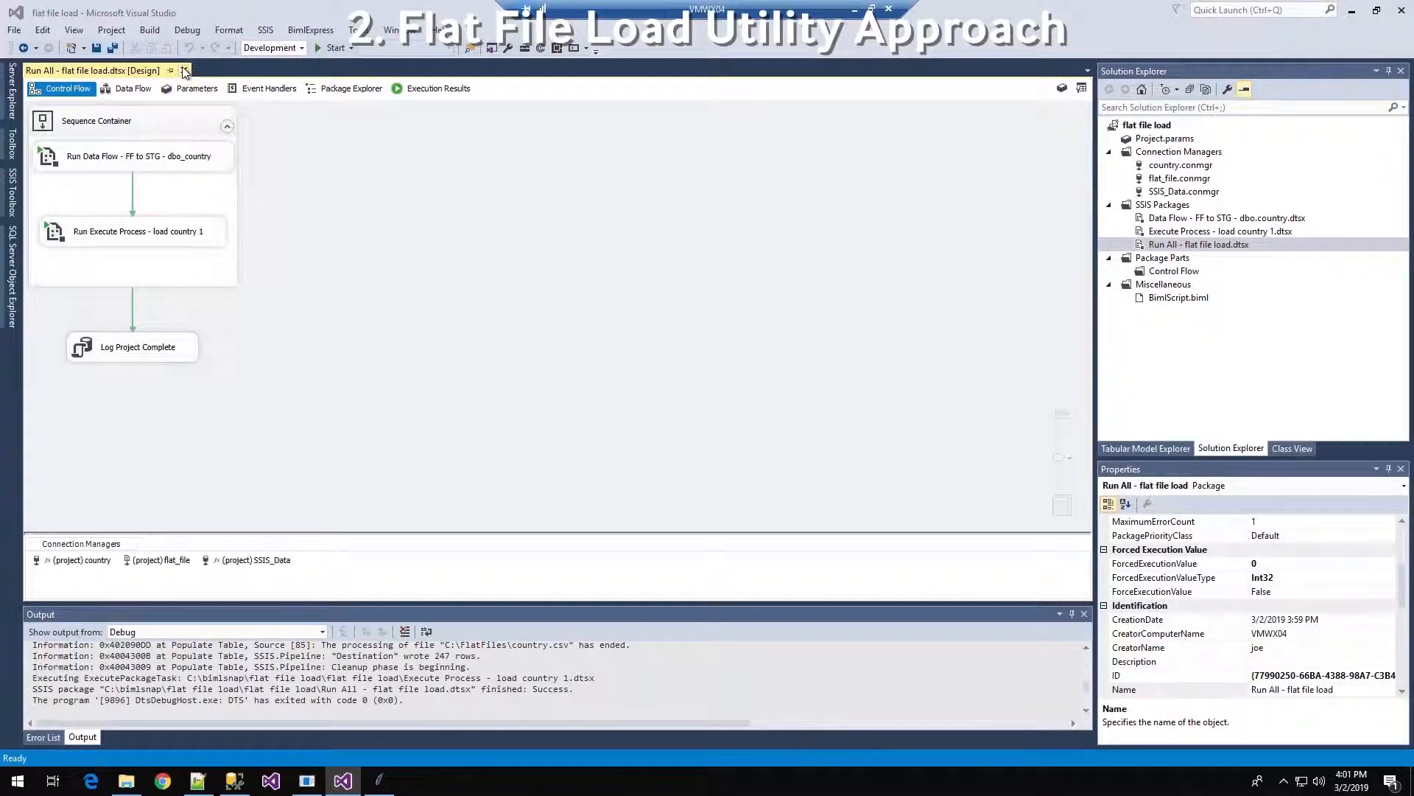
click(184, 70)
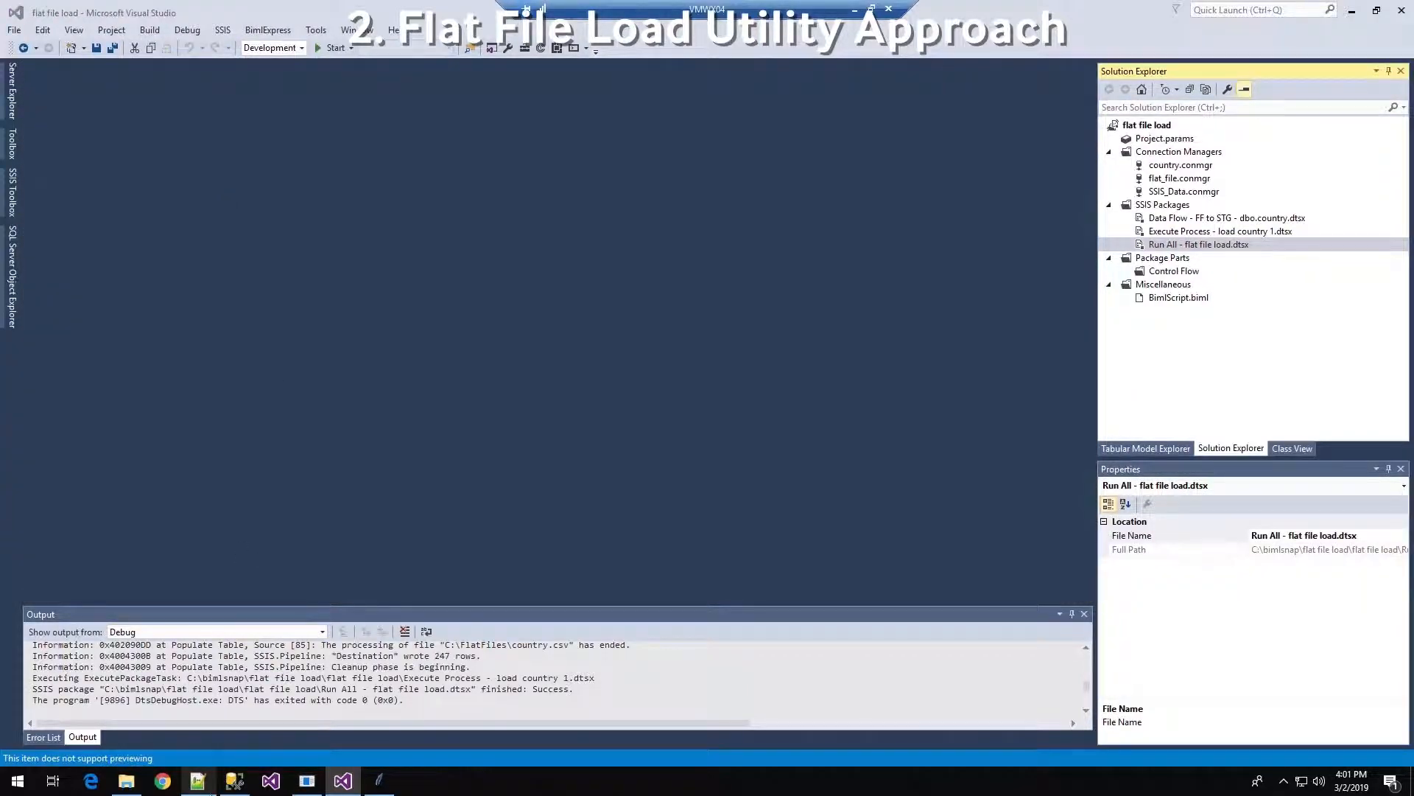
In SQL Server Management Studio, refresh the staging database's tables and examine the top 1000 rows of dbo.country.
click(235, 780)
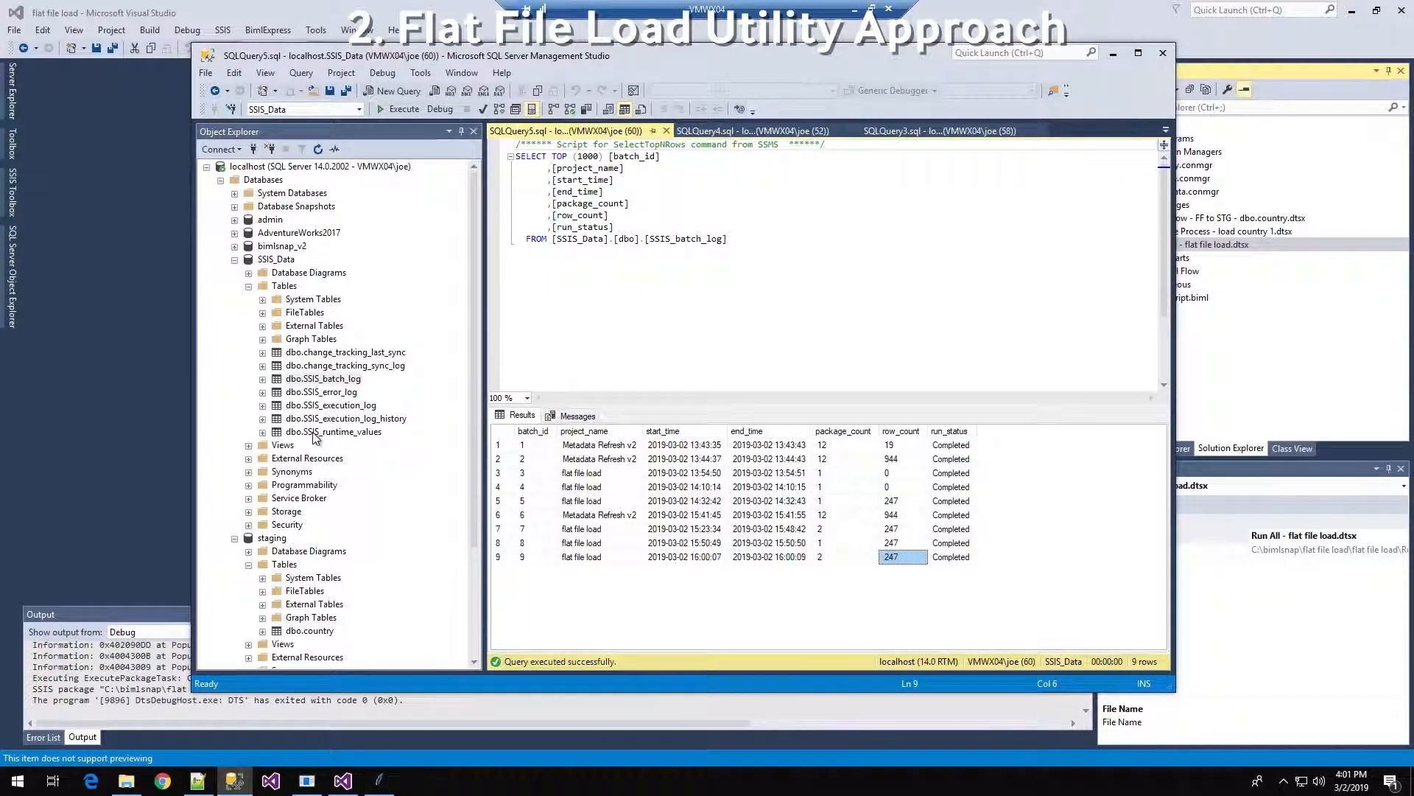
click(234, 259)
right_click(284, 299)
click(316, 464)
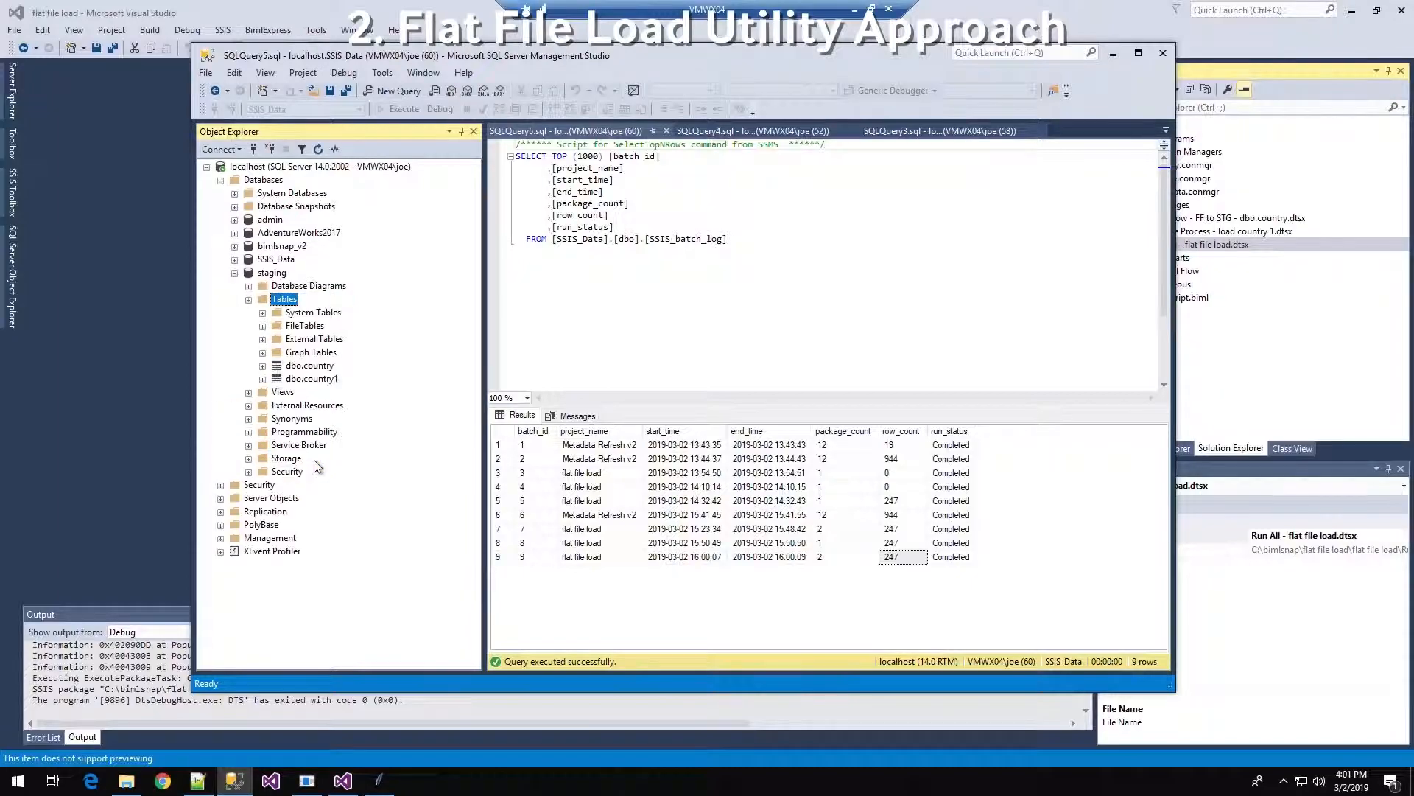
right_click(313, 366)
click(364, 406)
scroll(630, 564, down, 20)
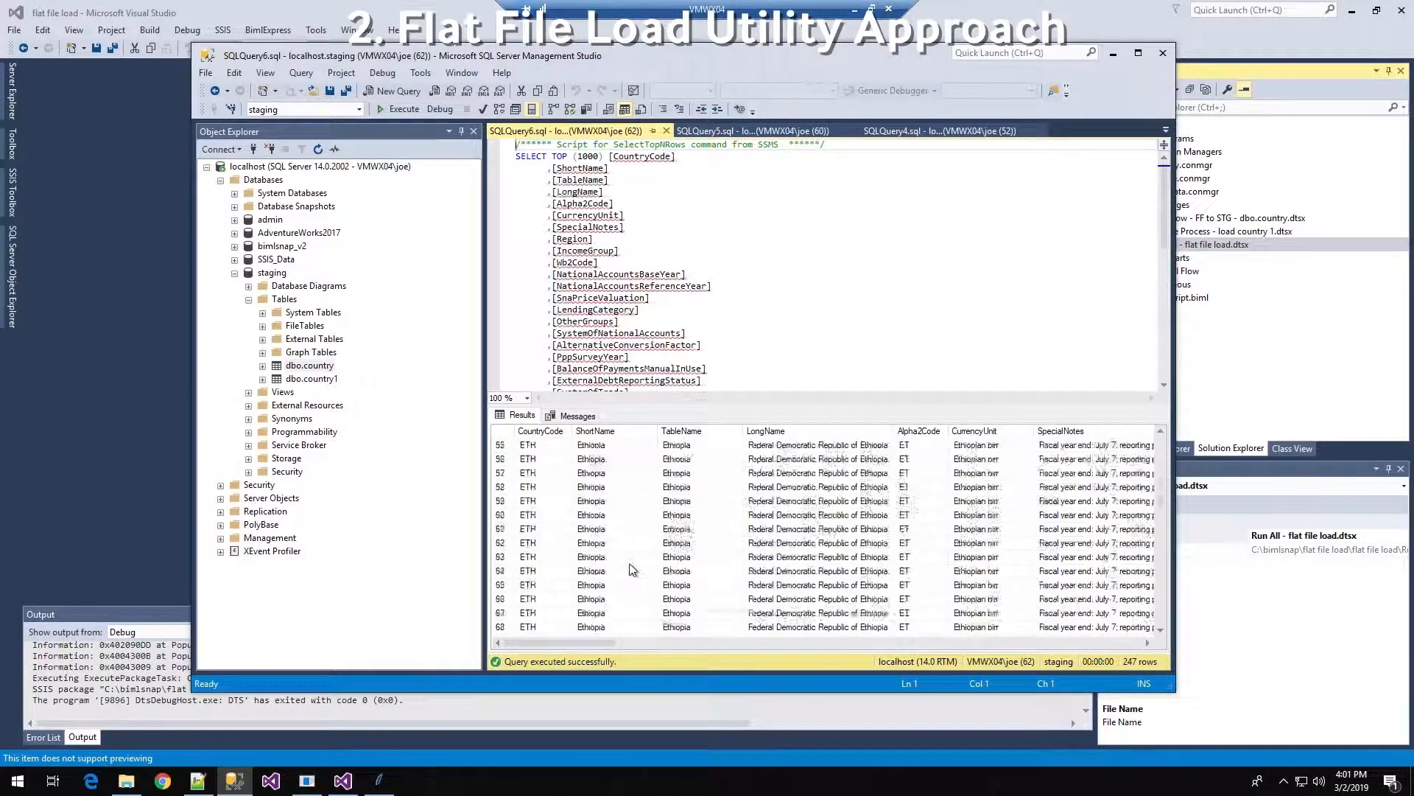
Query the top 1000 rows of dbo.country1 in the staging database and examine the results through the last row.
right_click(336, 381)
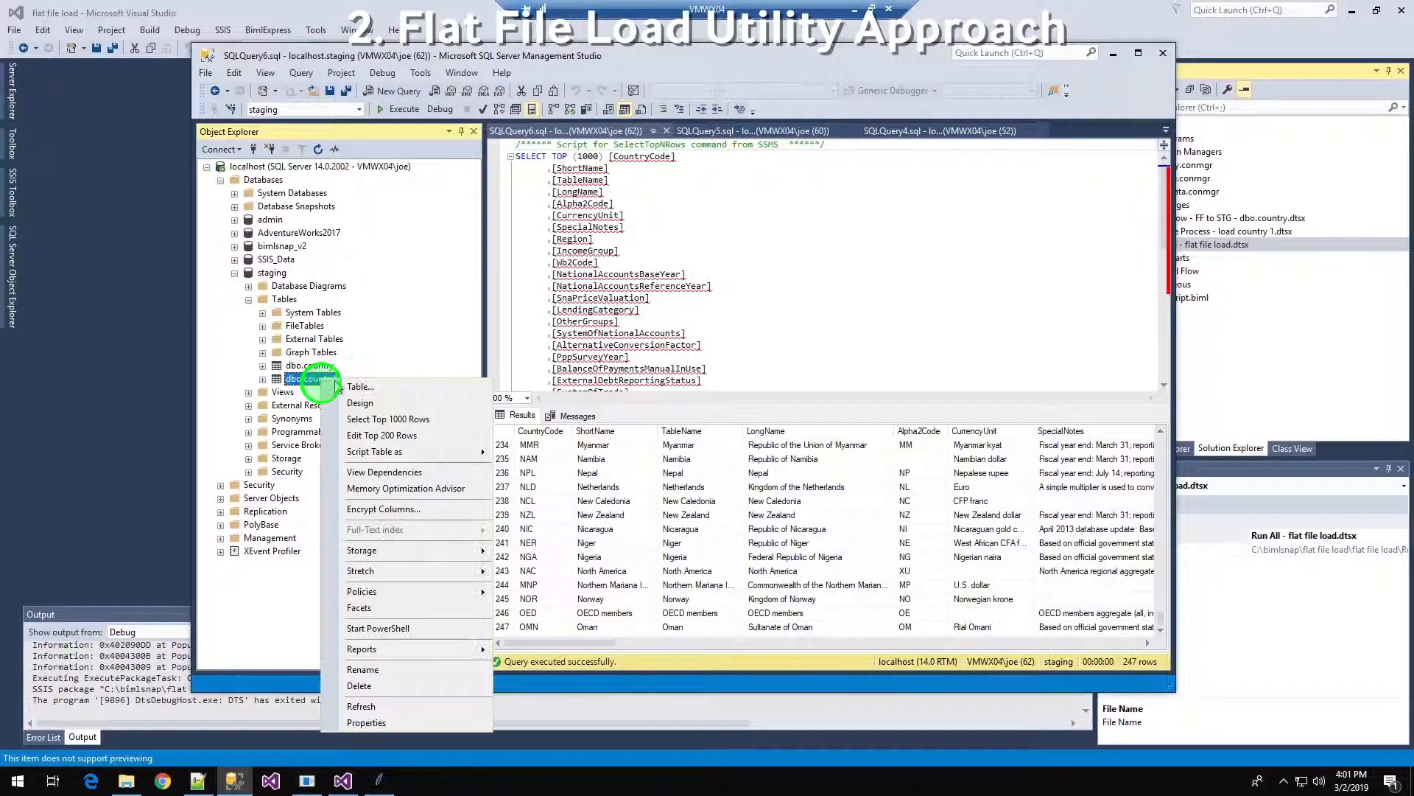
click(368, 419)
scroll(644, 532, down, 17)
scroll(645, 532, down, 20)
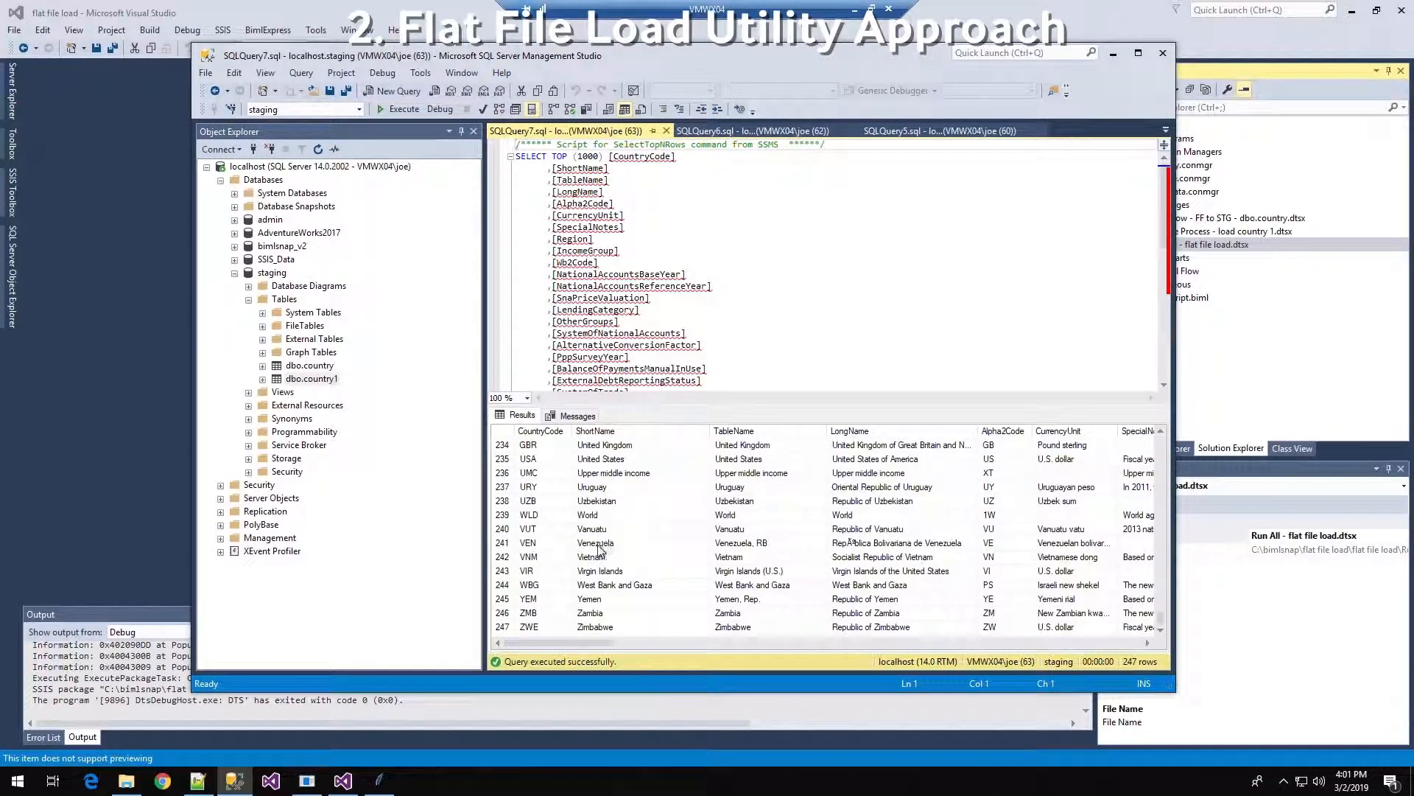